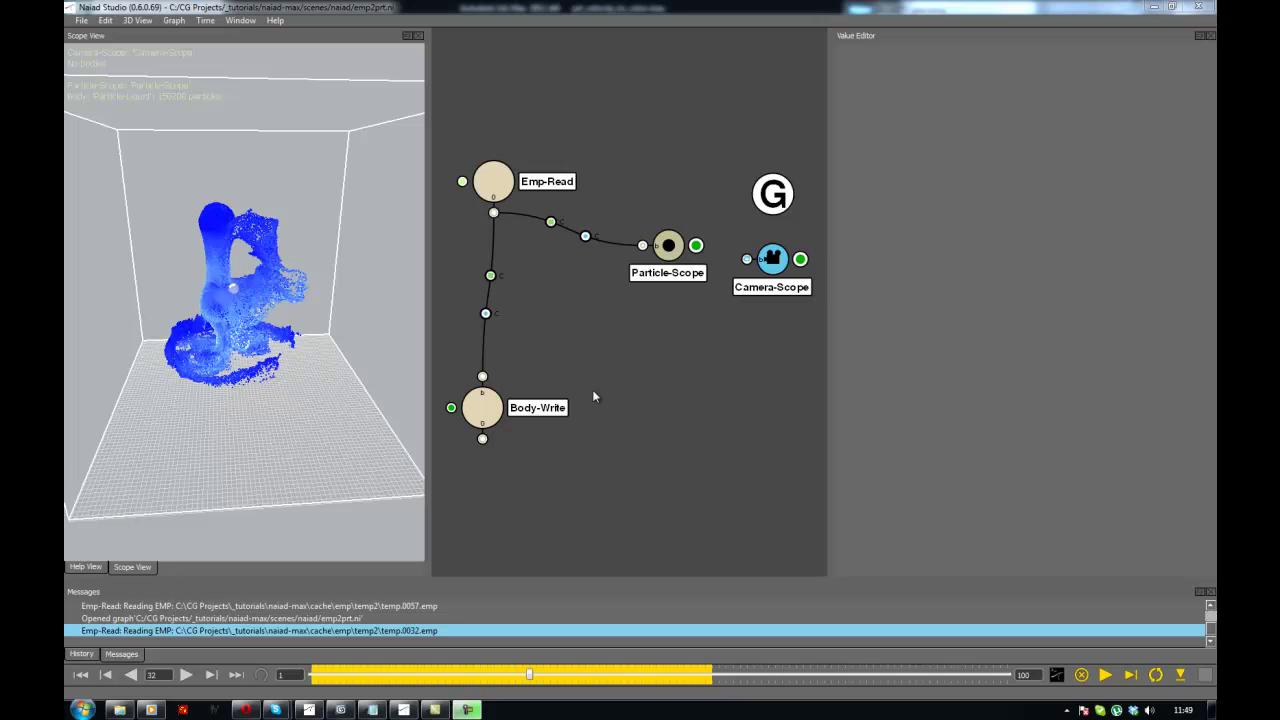
alt+drag(330, 336, 233, 390)
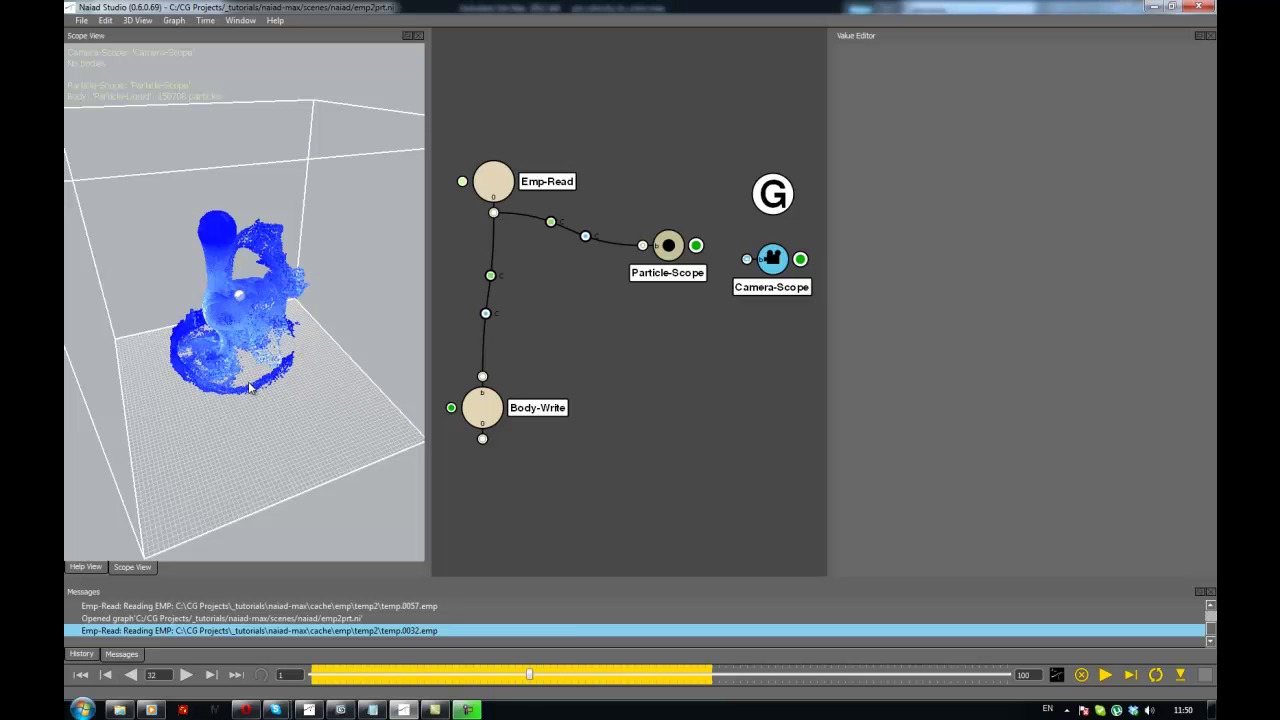
alt+drag(254, 389, 281, 373)
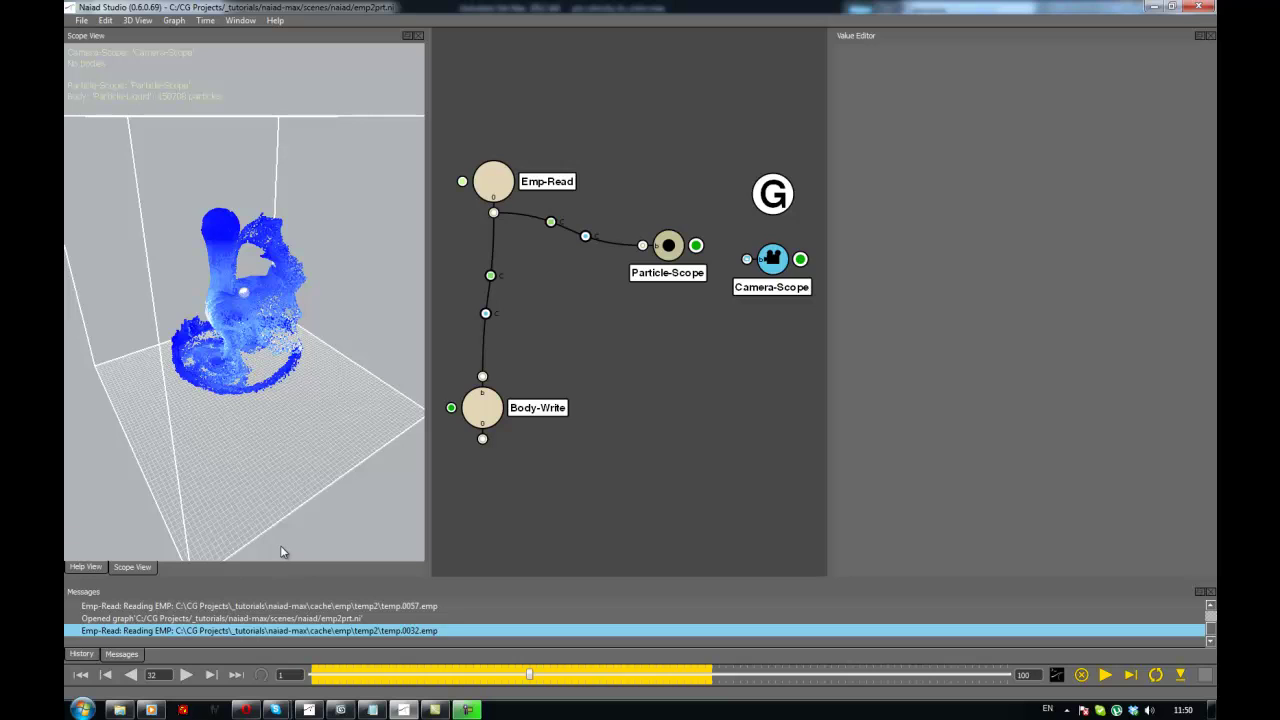
alt+drag(287, 377, 307, 402)
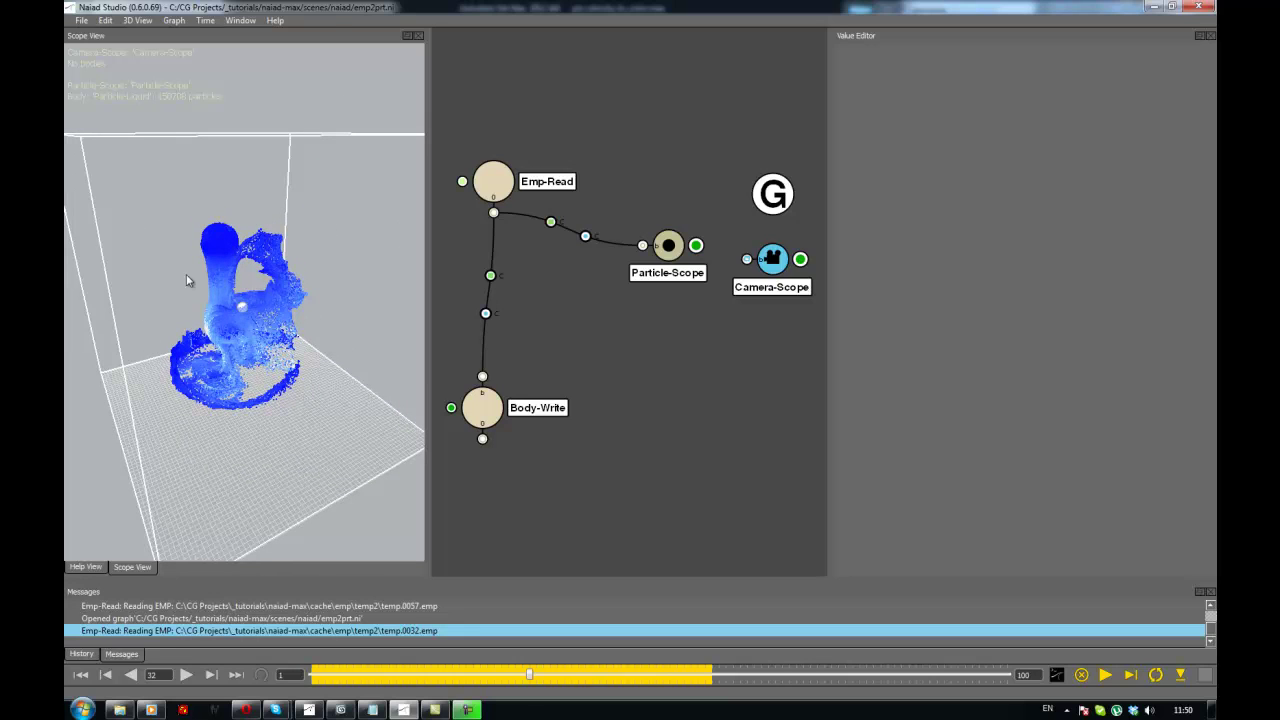
- Move the Body-Write node down into line beneath Emp-Read, and check the settings of both nodes
middle_drag(557, 332, 636, 336)
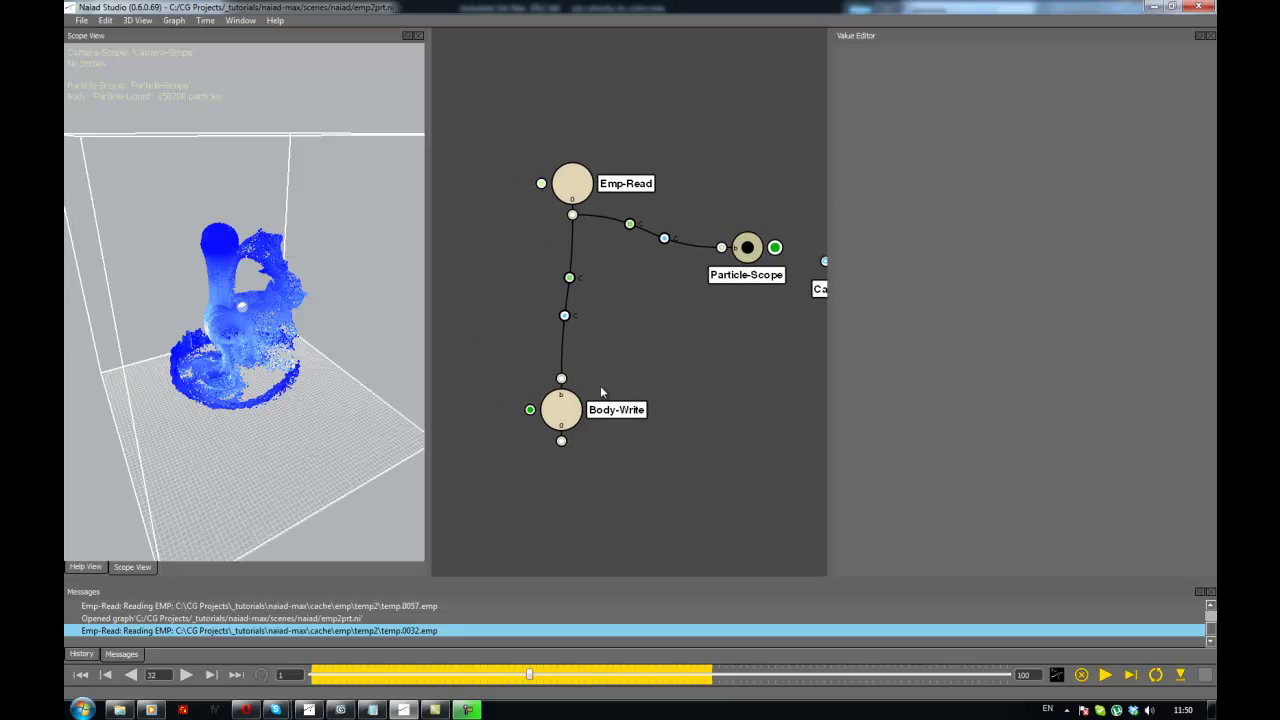
drag(569, 407, 579, 432)
click(572, 186)
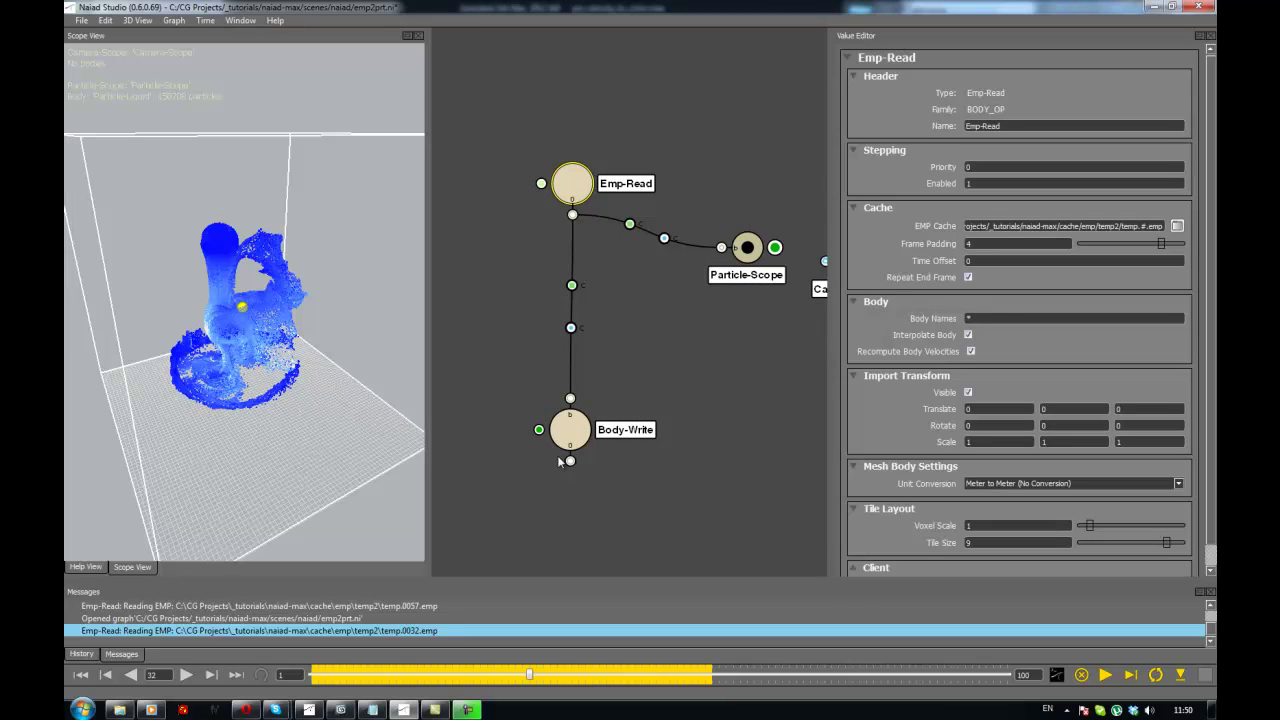
click(566, 442)
click(618, 366)
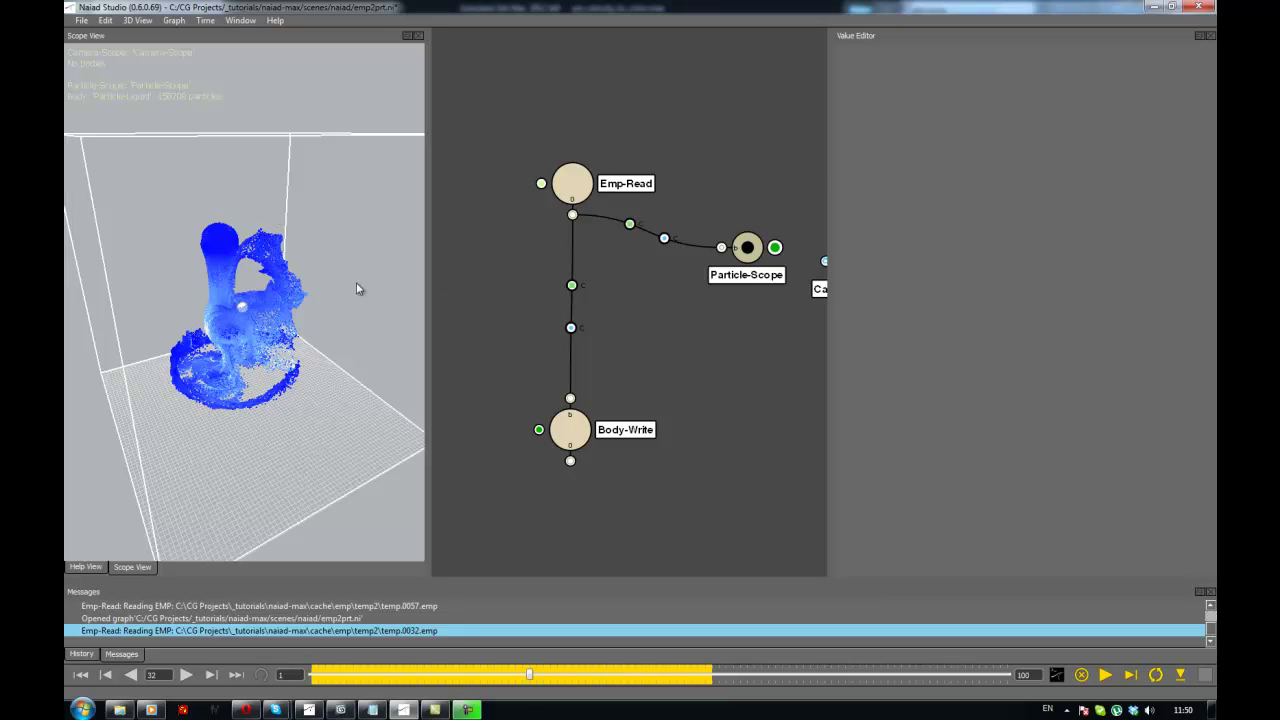
- Nudge the Emp-Read node up and move Particle-Scope outward until it is level with Emp-Read's output
alt+drag(357, 286, 381, 323)
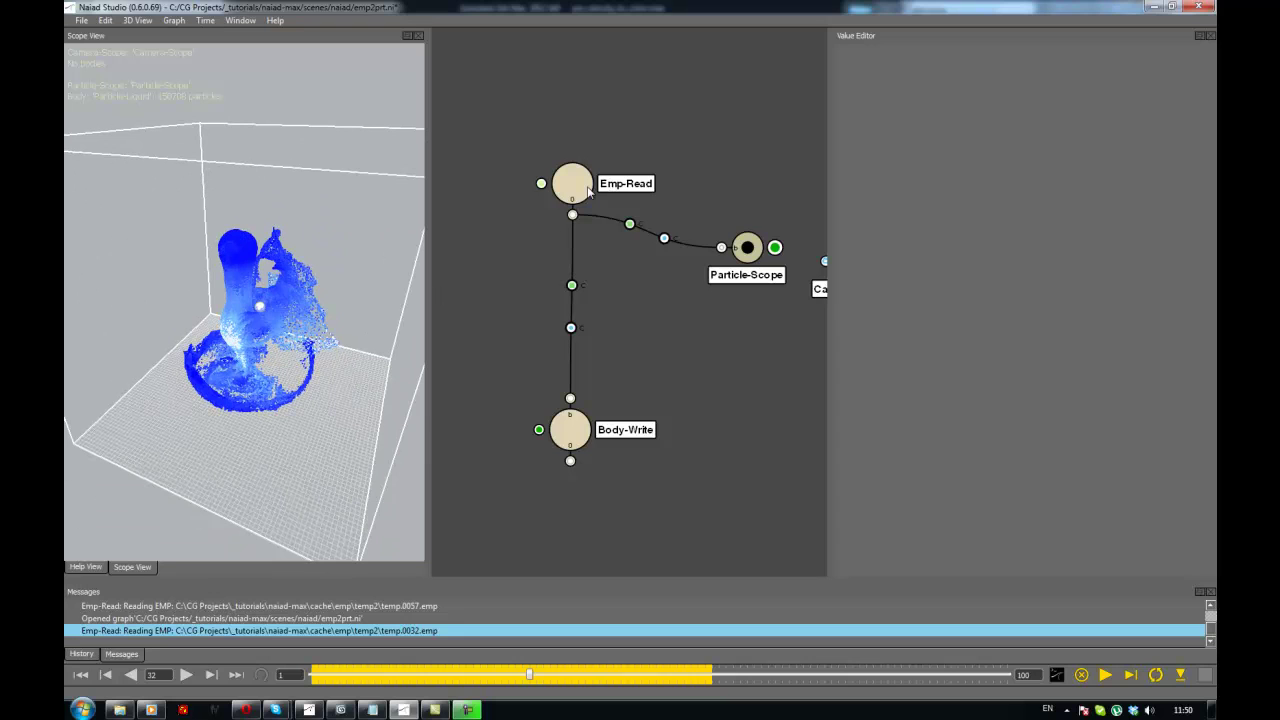
drag(588, 192, 587, 185)
click(746, 249)
drag(746, 249, 765, 209)
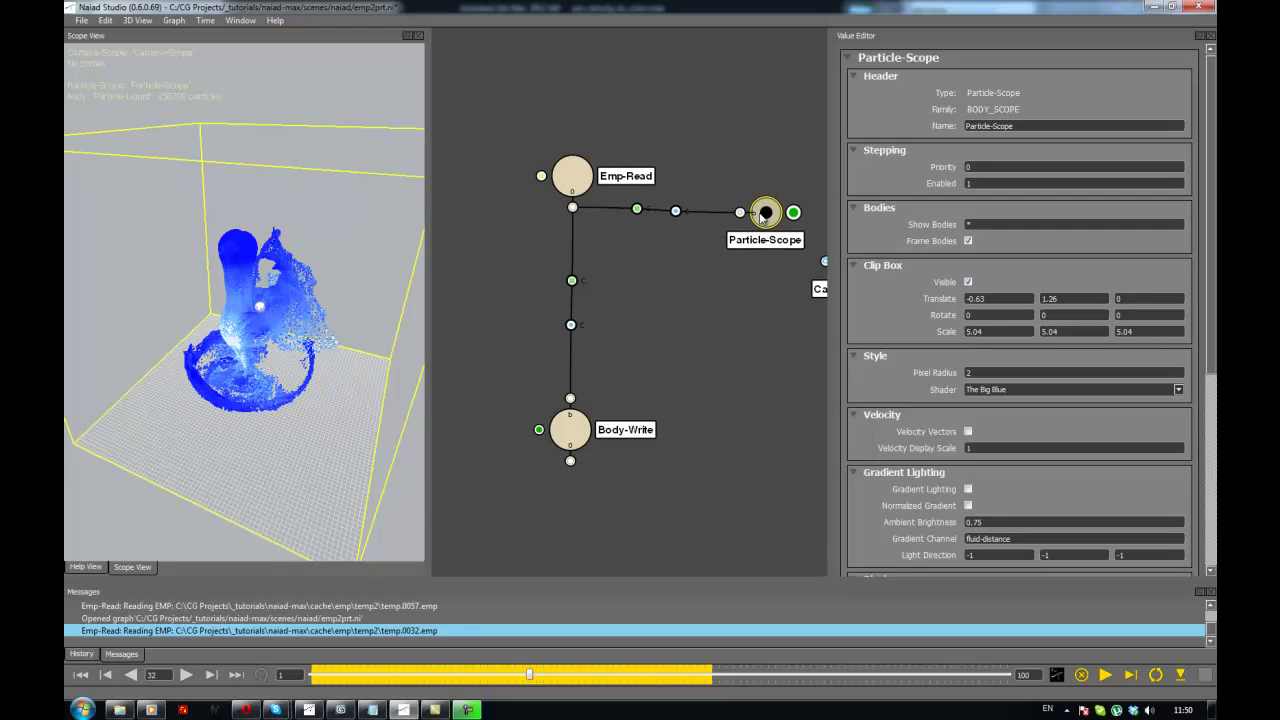
click(690, 291)
- Spread the graph out by moving Body-Write further below Emp-Read and Particle-Scope further away from it
alt+drag(388, 282, 324, 286)
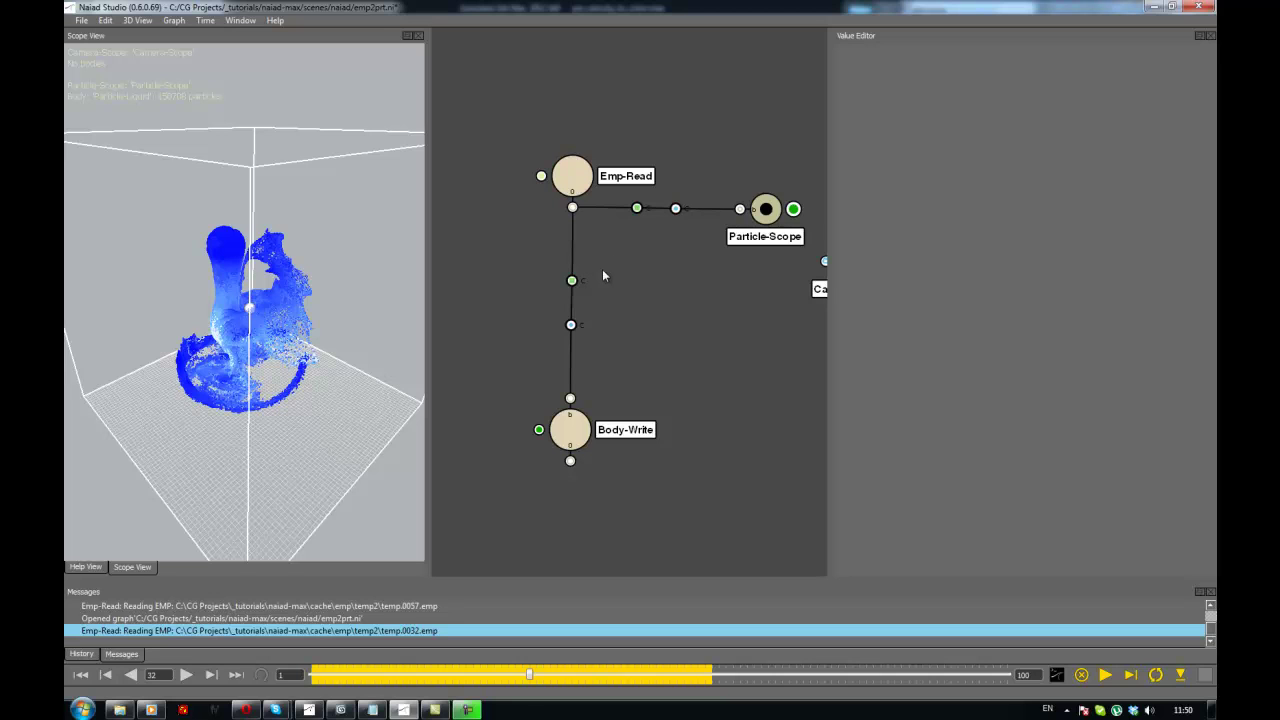
mouse_move(331, 329)
alt+mouse_down()
mouse_move(389, 329)
mouse_move(346, 318)
alt+mouse_up()
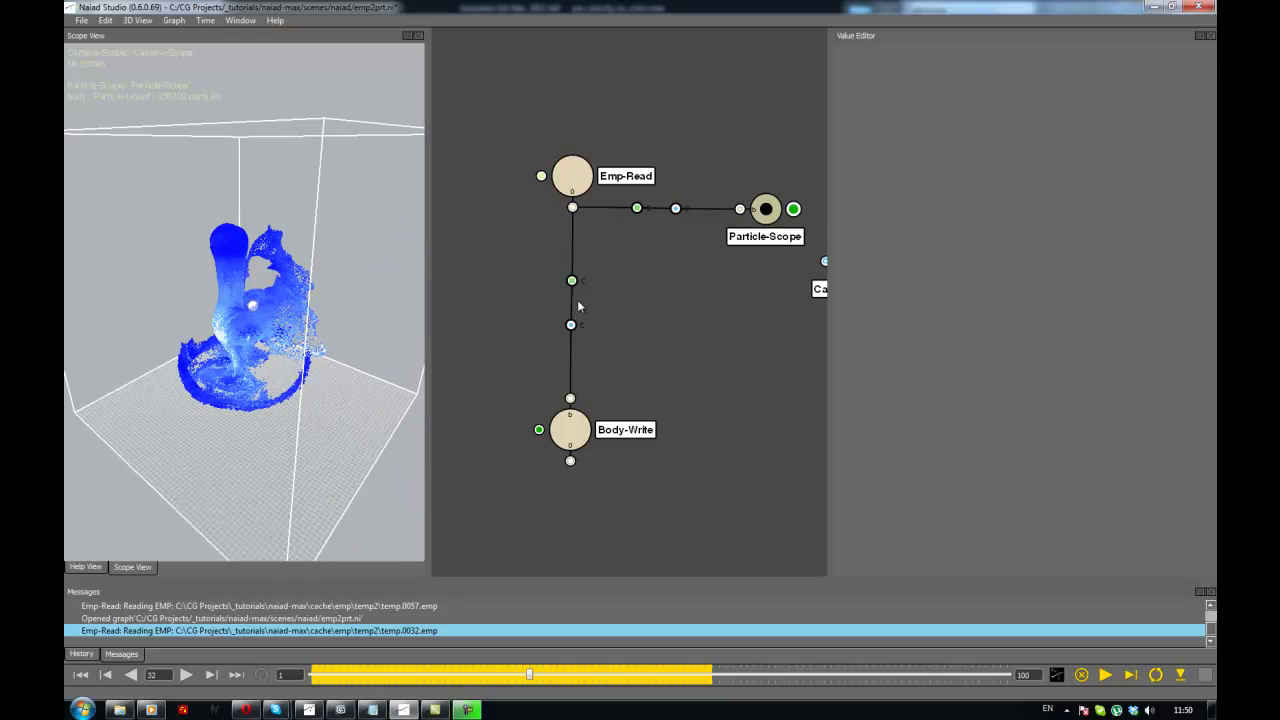
drag(566, 402, 564, 431)
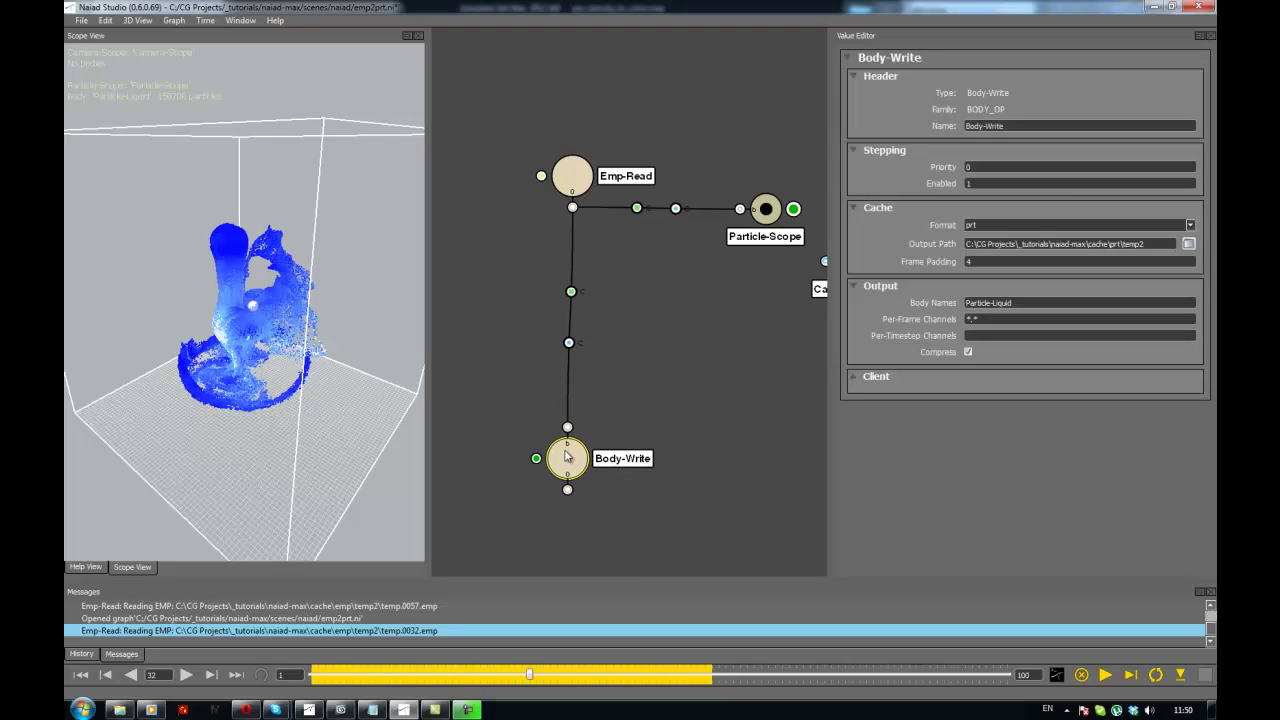
click(680, 271)
drag(765, 228, 785, 220)
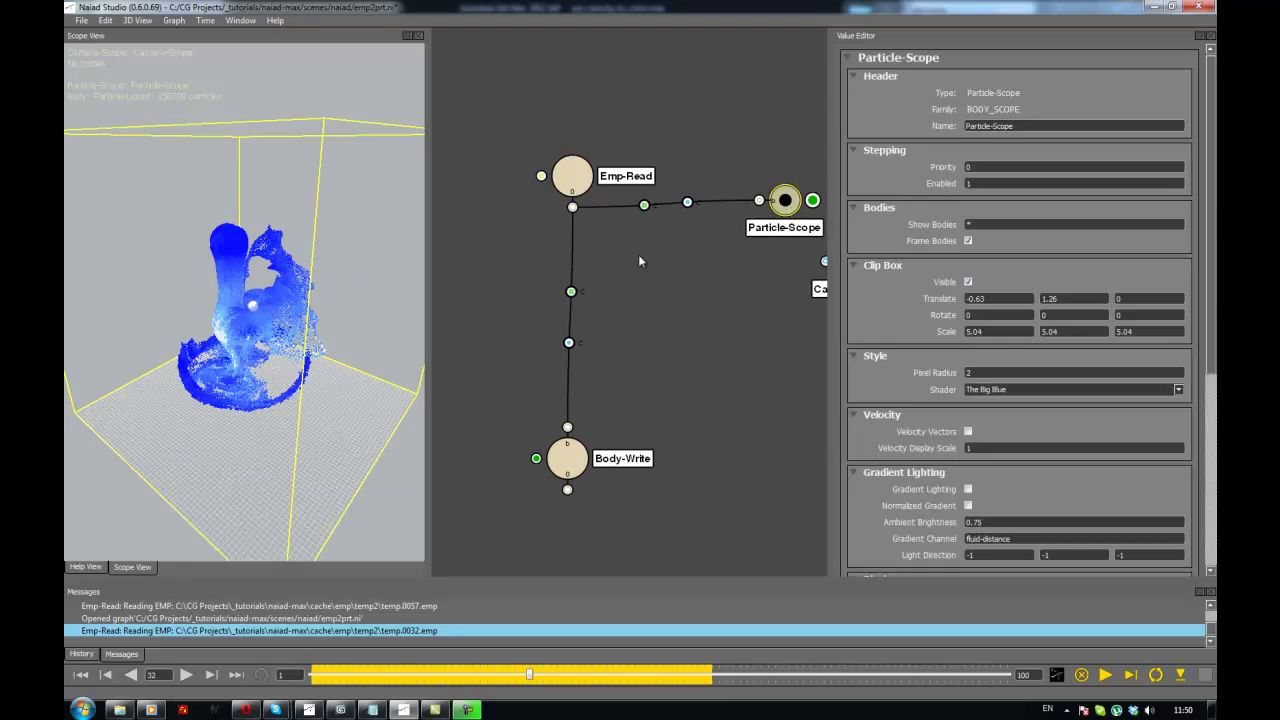
click(638, 254)
- Inspect the temp-volume body on the Emp-Read to Body-Write connection, including the channels of its Field shape
click(571, 292)
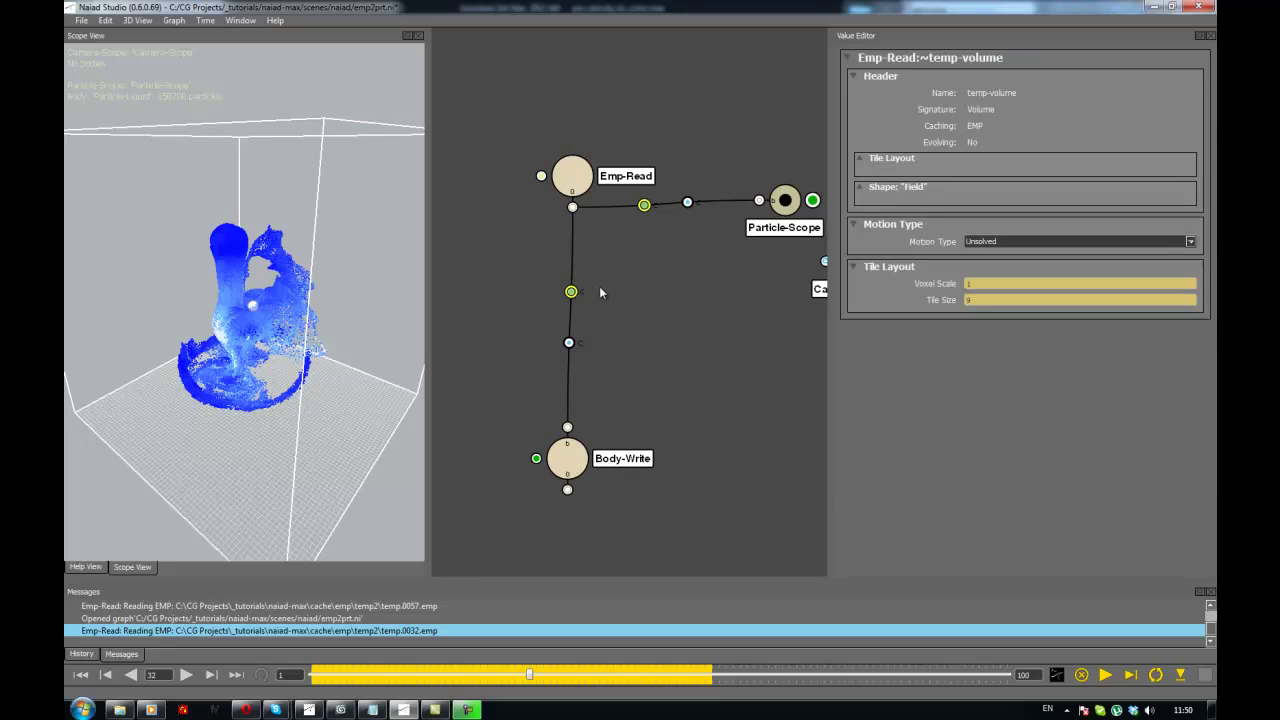
click(555, 309)
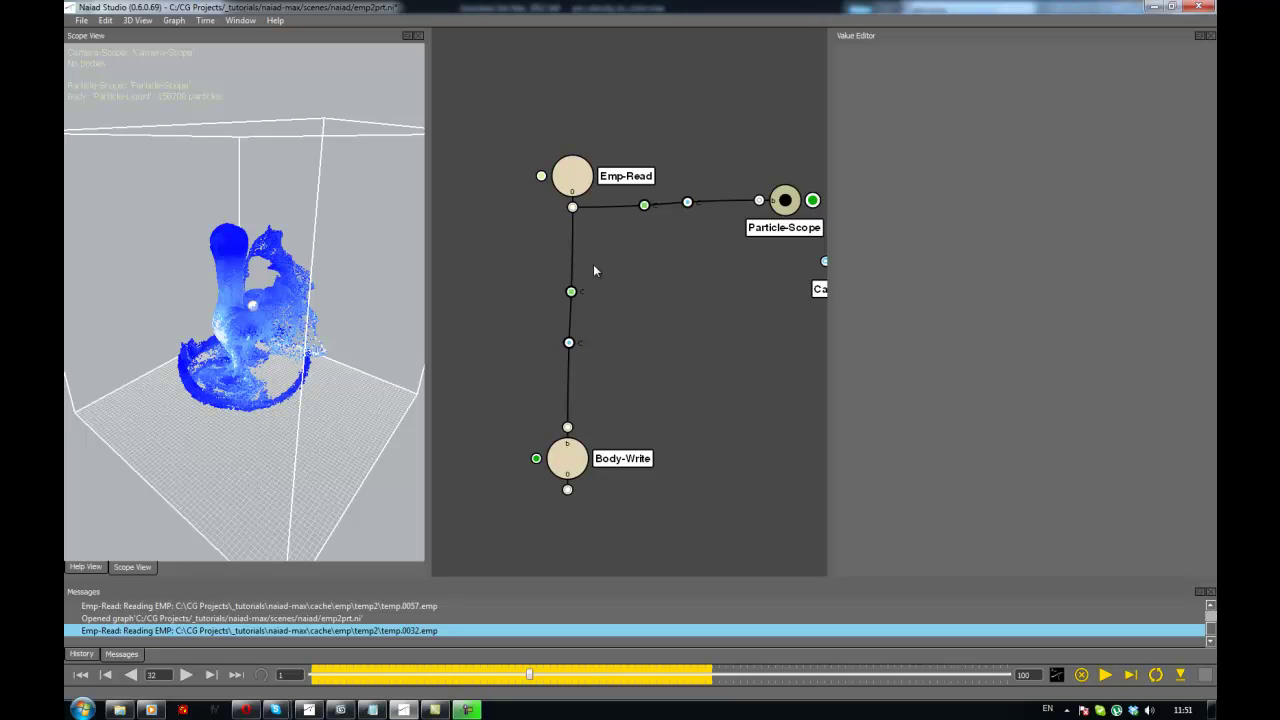
click(572, 291)
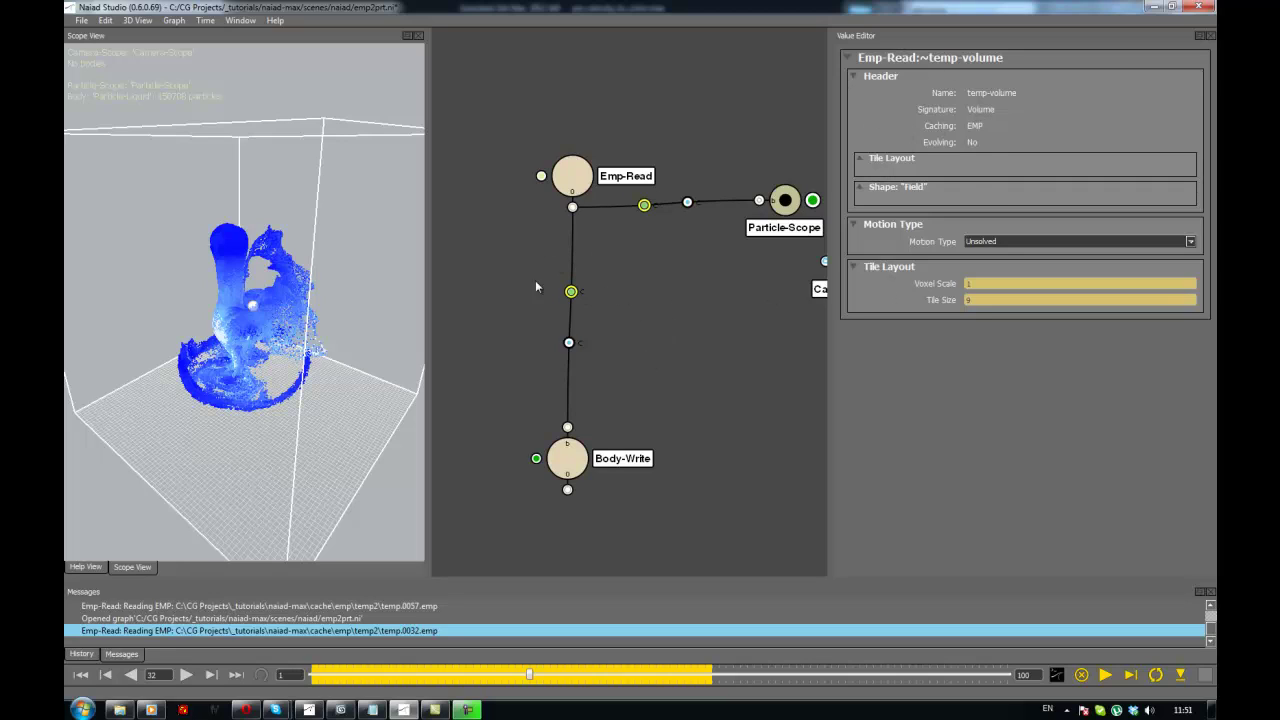
click(858, 191)
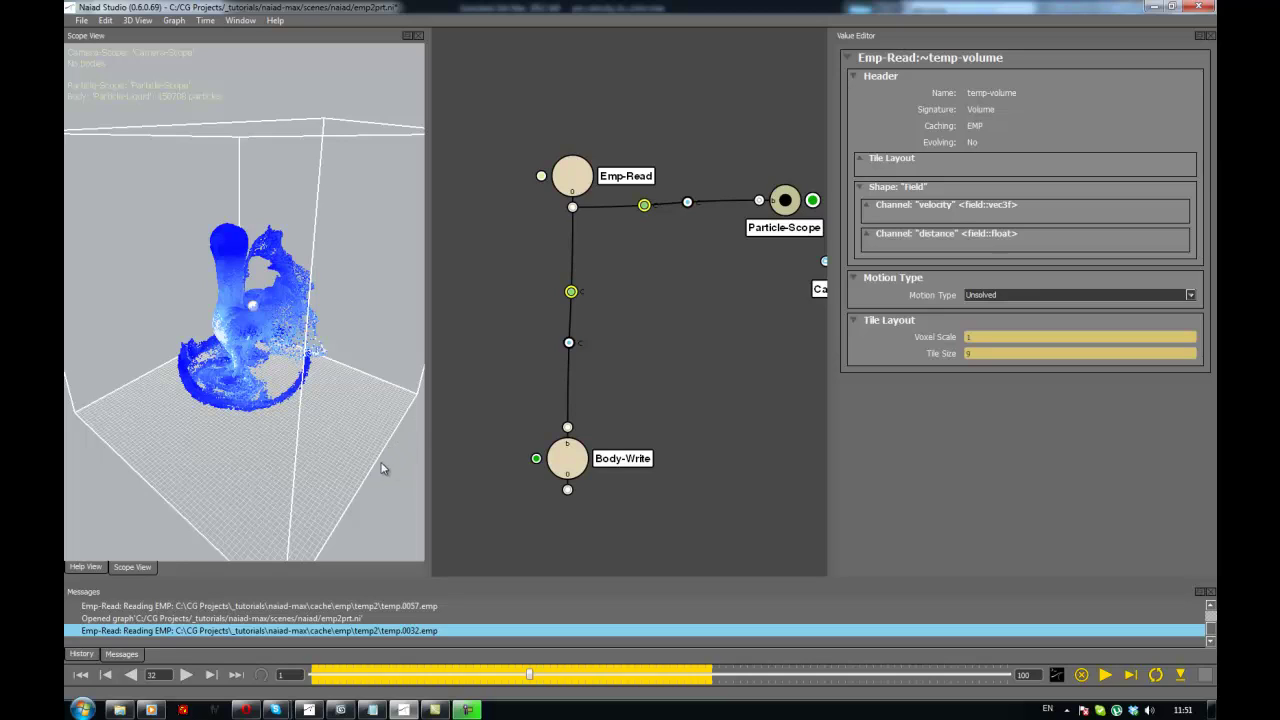
click(692, 316)
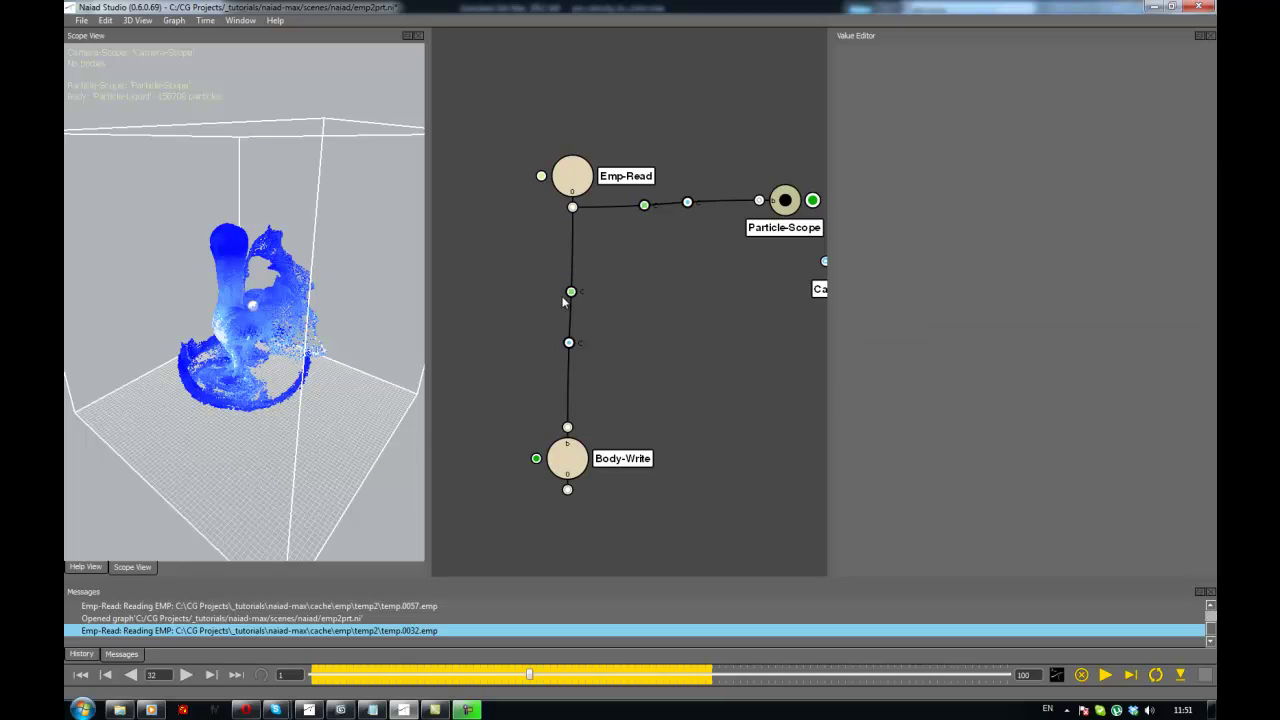
click(573, 292)
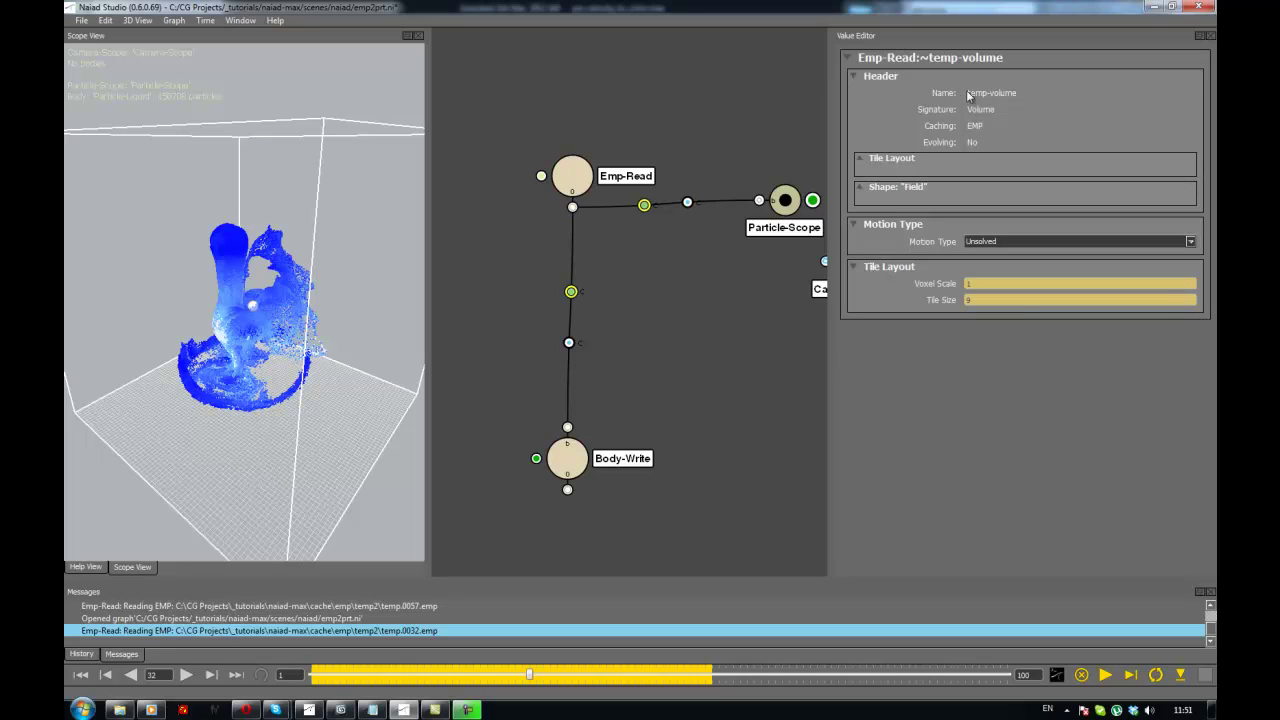
- Inspect the Particle-Liquid body on the same connection, viewing the channels of its Field and Particle shapes
click(569, 343)
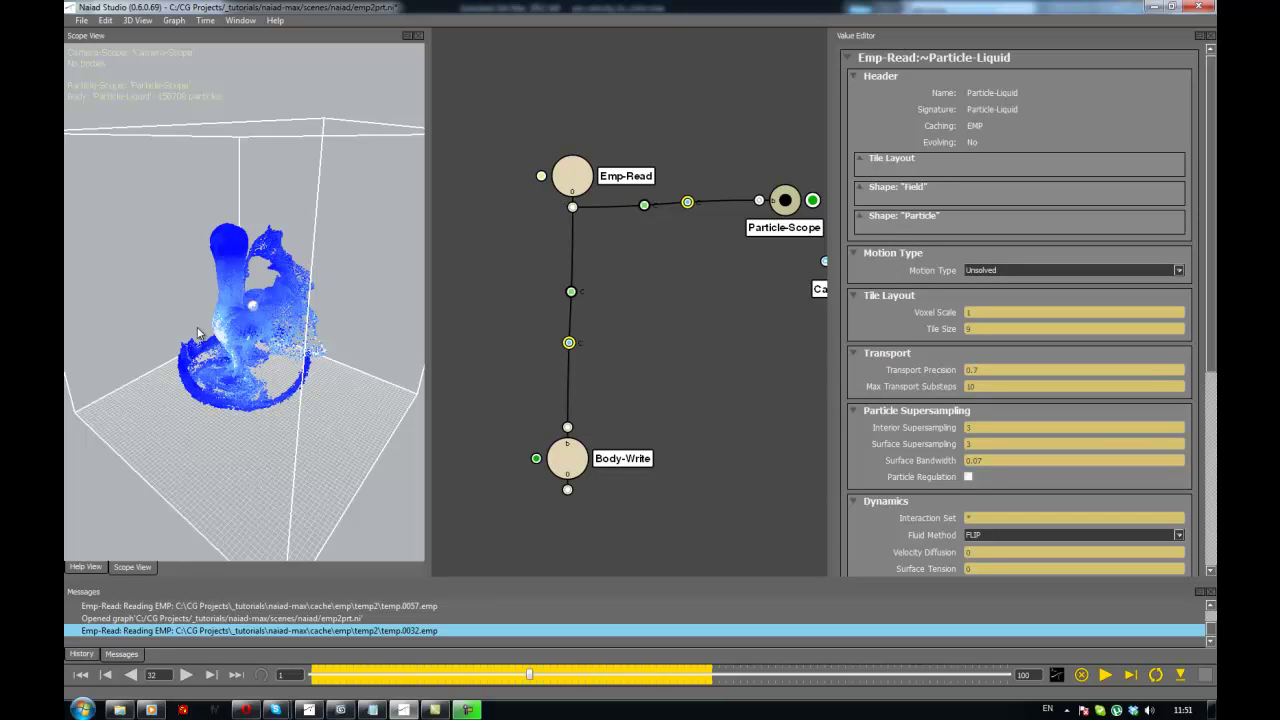
click(859, 188)
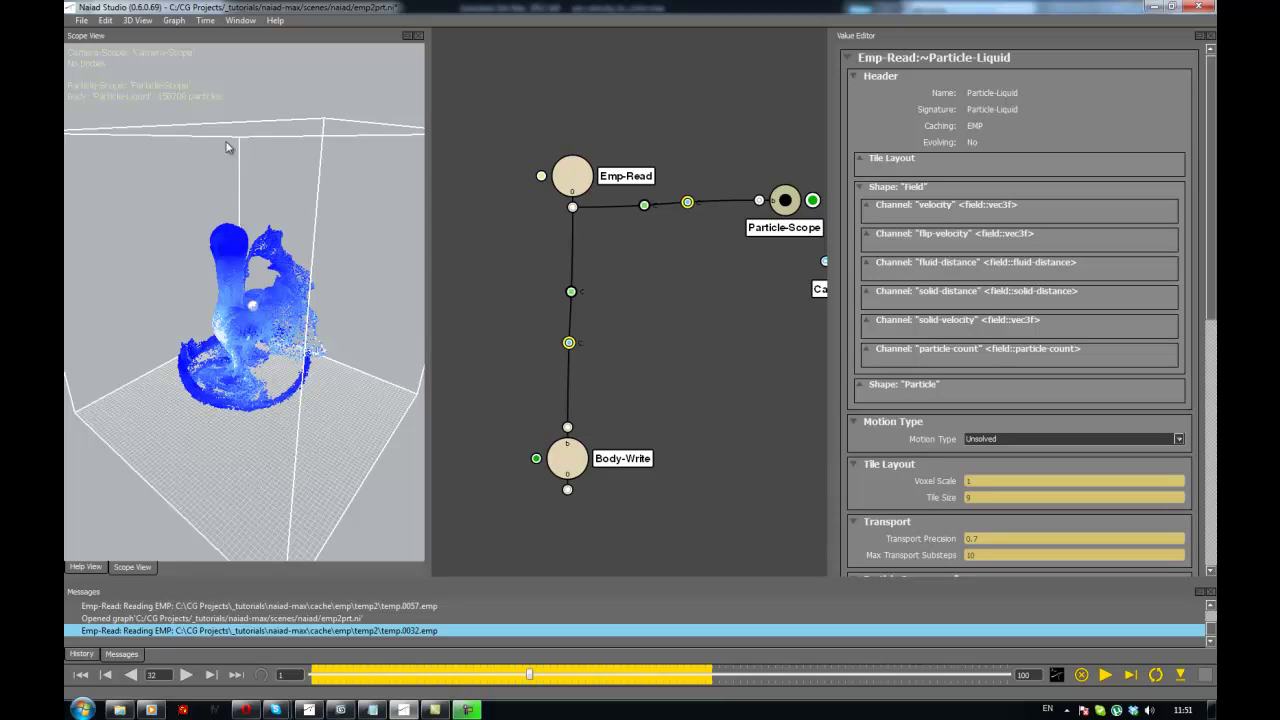
alt+drag(251, 151, 240, 247)
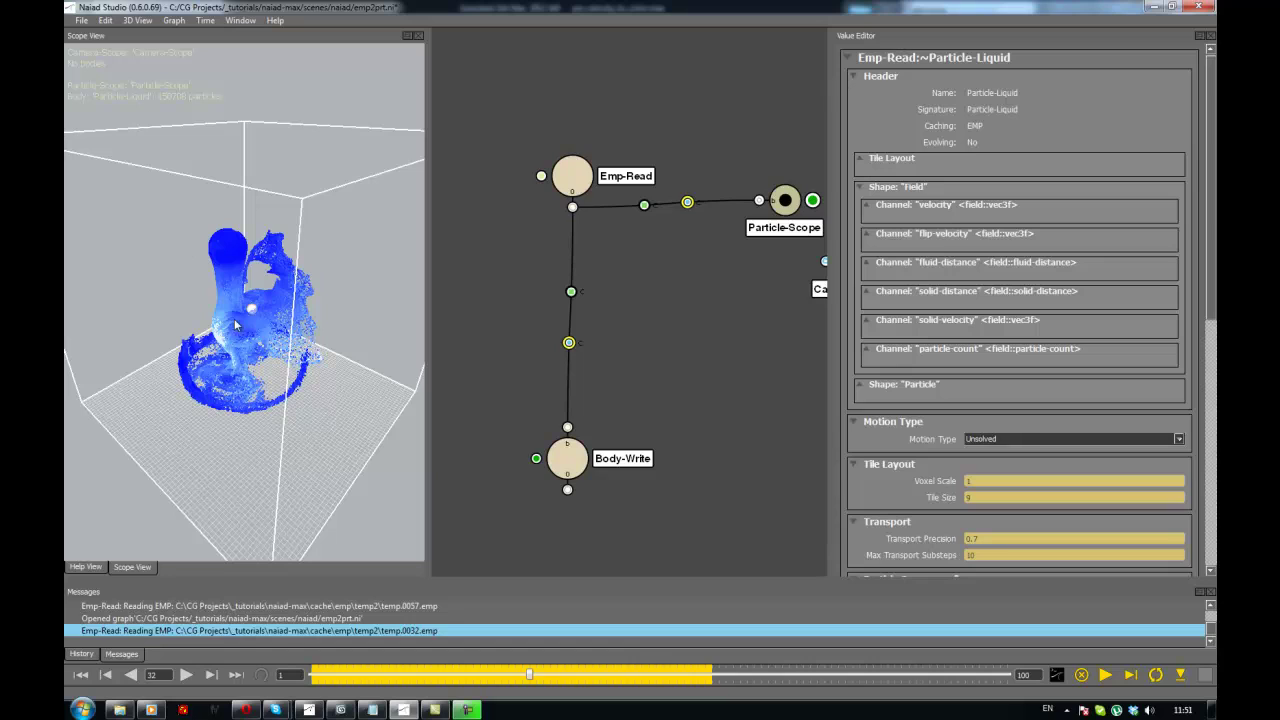
click(860, 188)
click(864, 219)
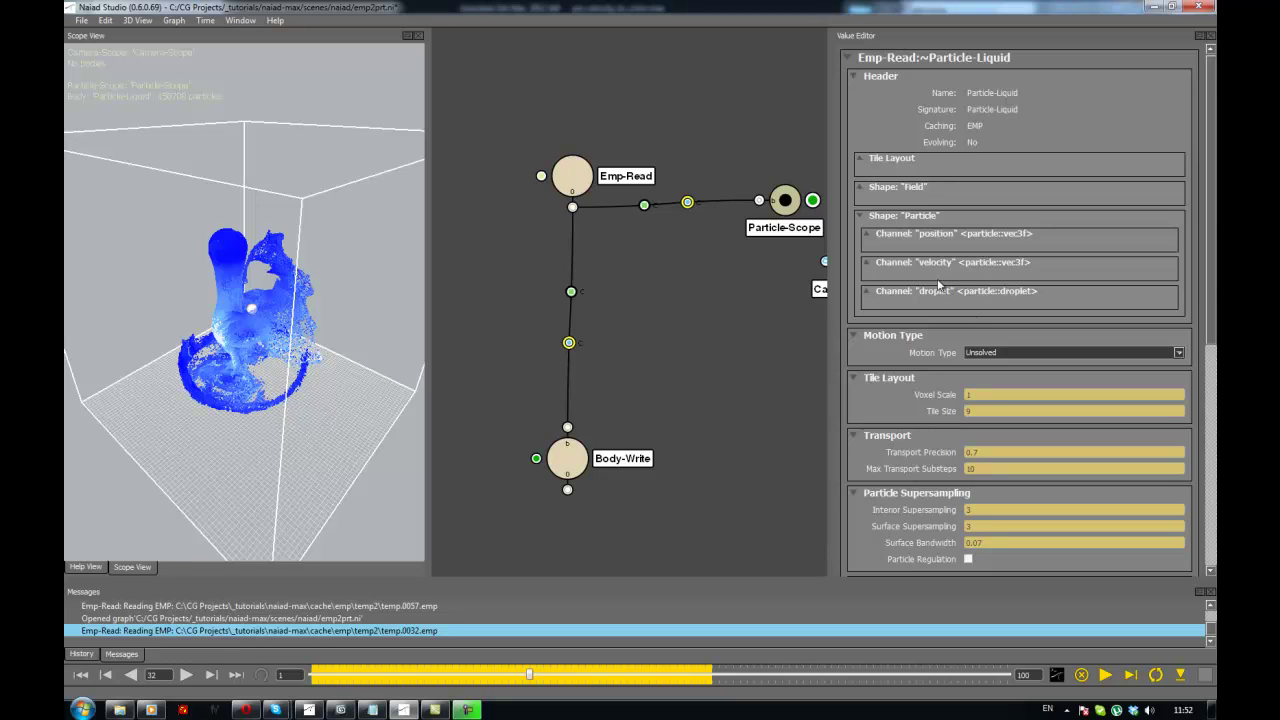
click(657, 374)
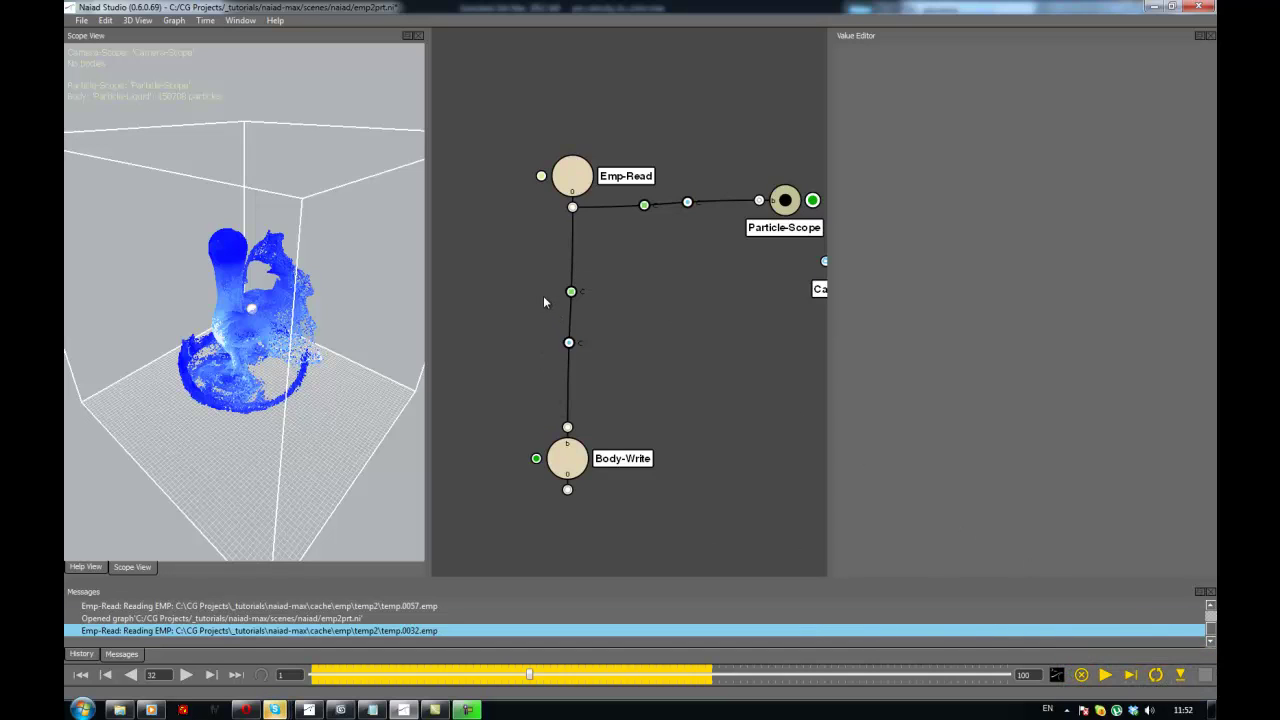
- Check the Body-Write output settings and review the Particle shape channels of the Particle-Liquid body
click(567, 458)
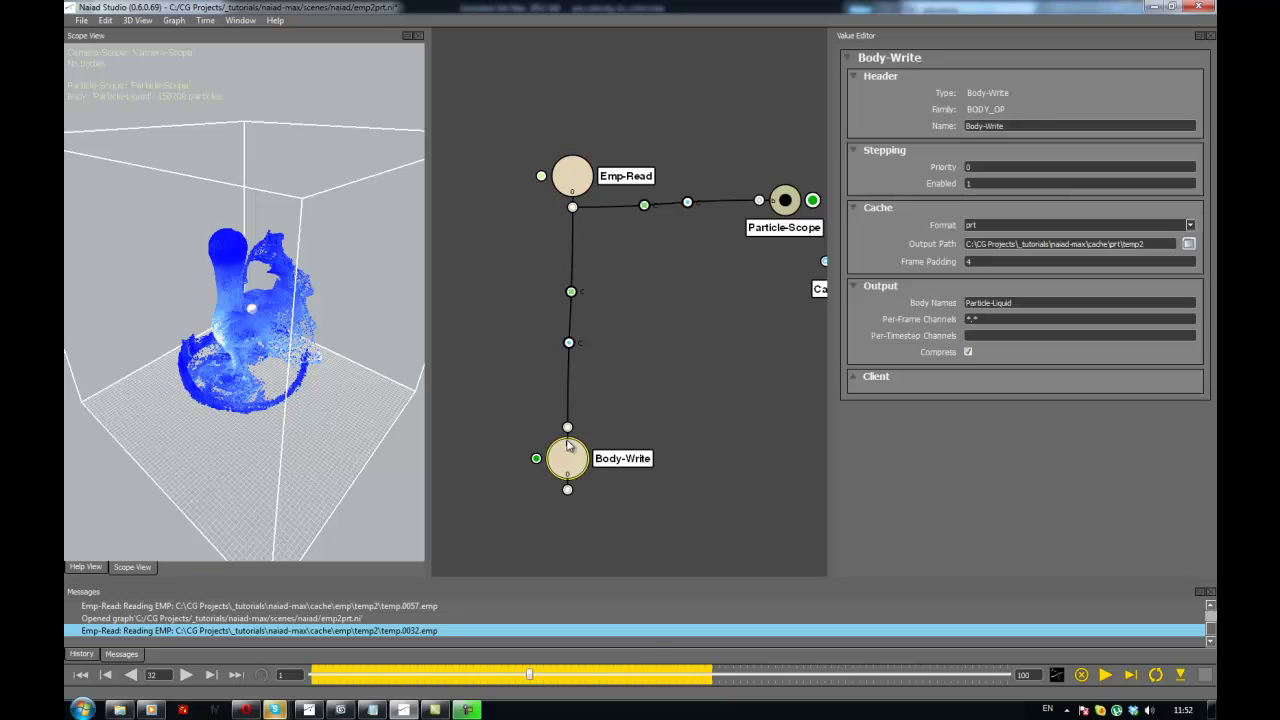
click(548, 297)
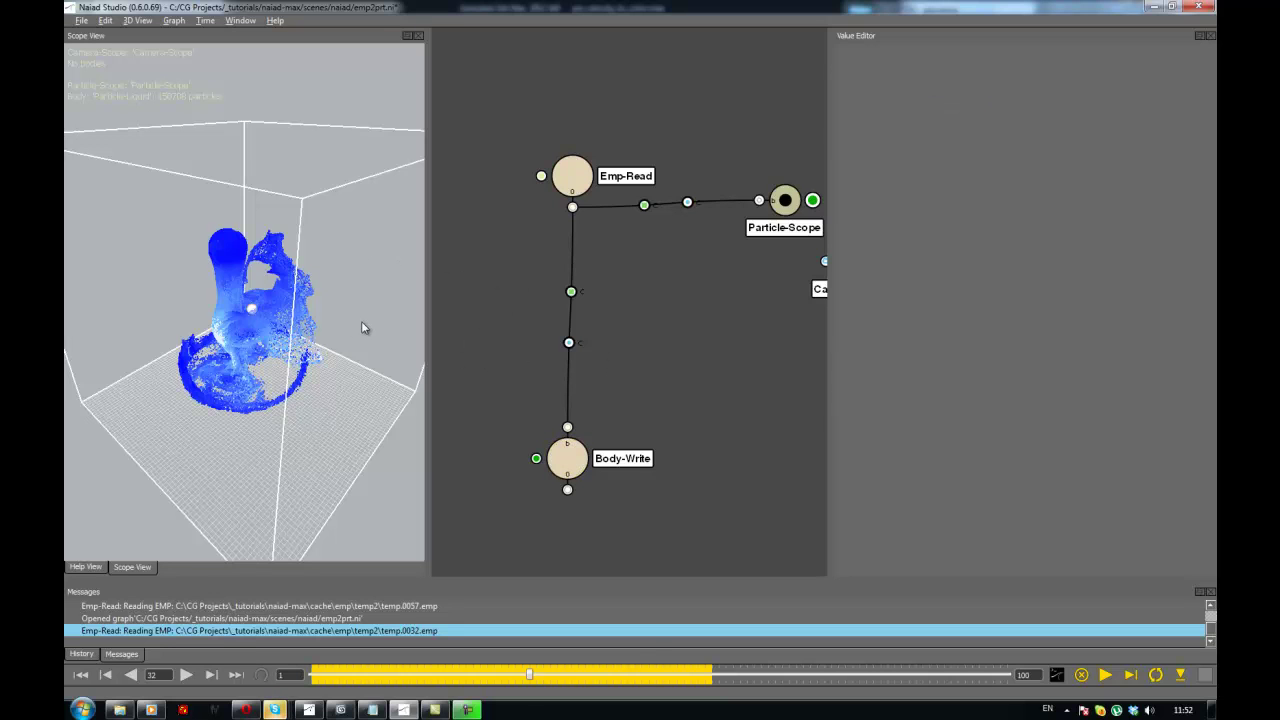
alt+drag(361, 321, 370, 346)
click(569, 342)
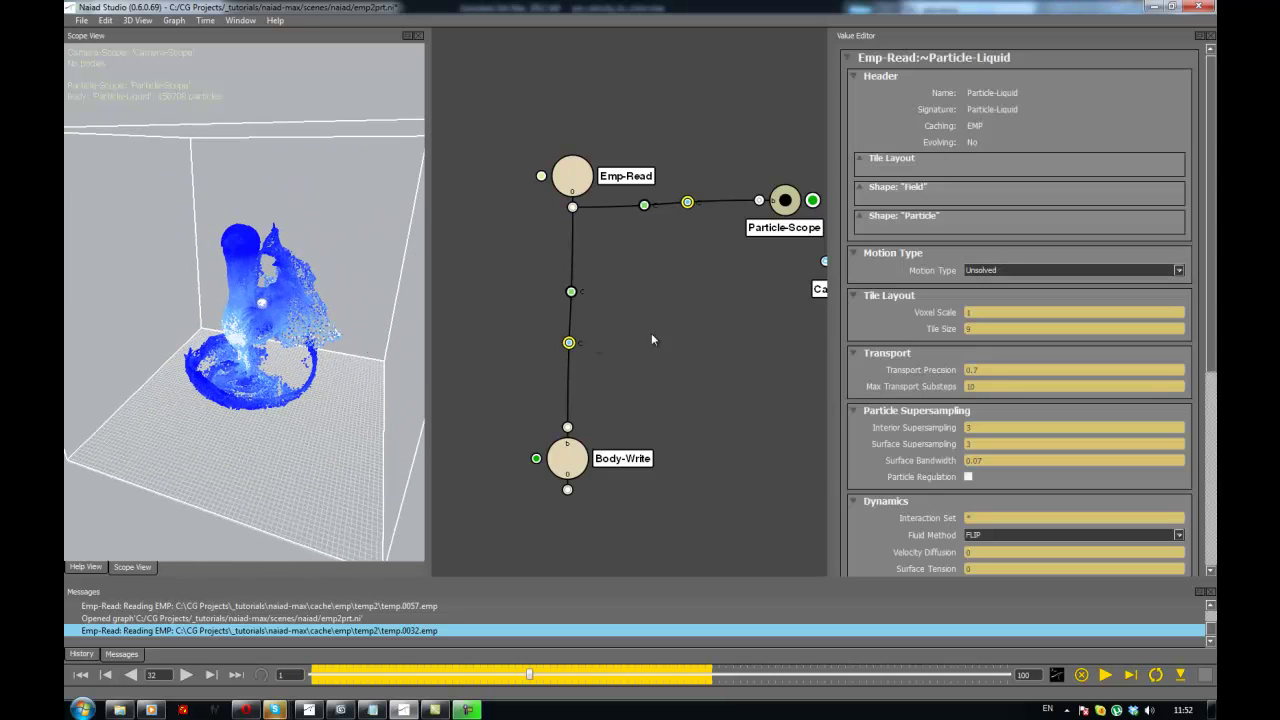
click(859, 216)
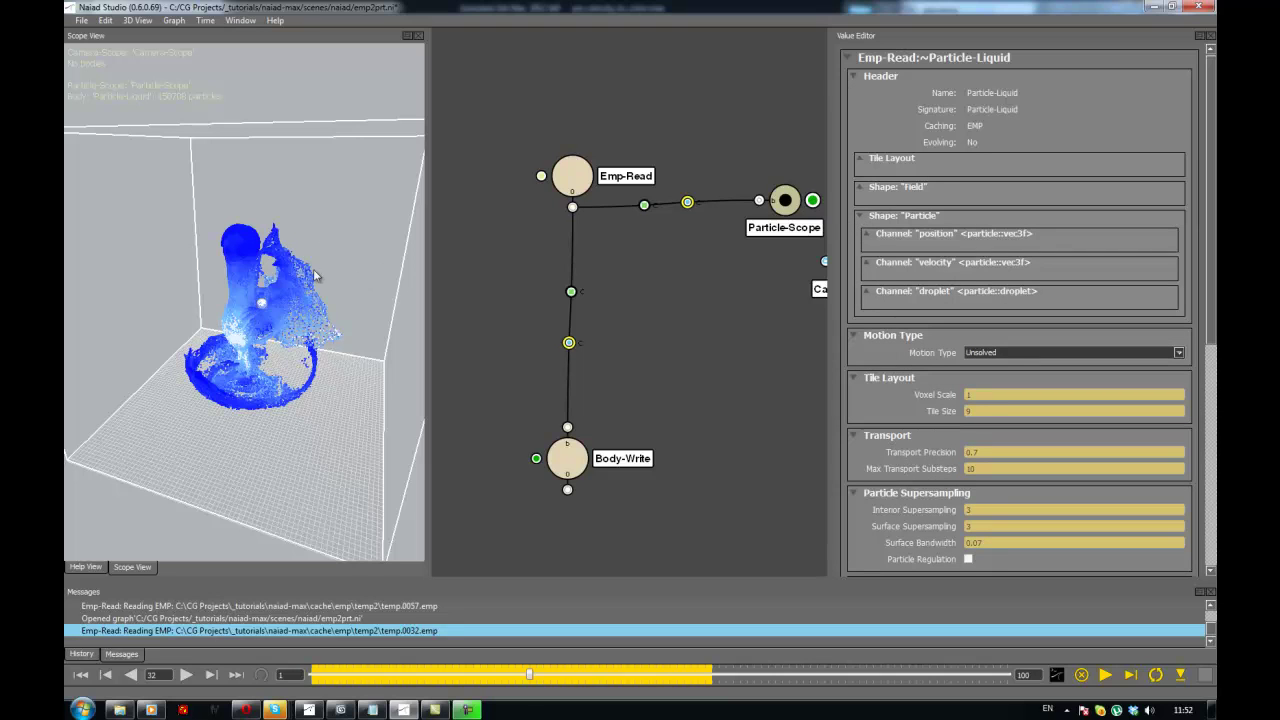
- Compare the Field shape channels of the temp-volume body with those of the Particle-Liquid body
alt+drag(337, 309, 310, 314)
click(570, 291)
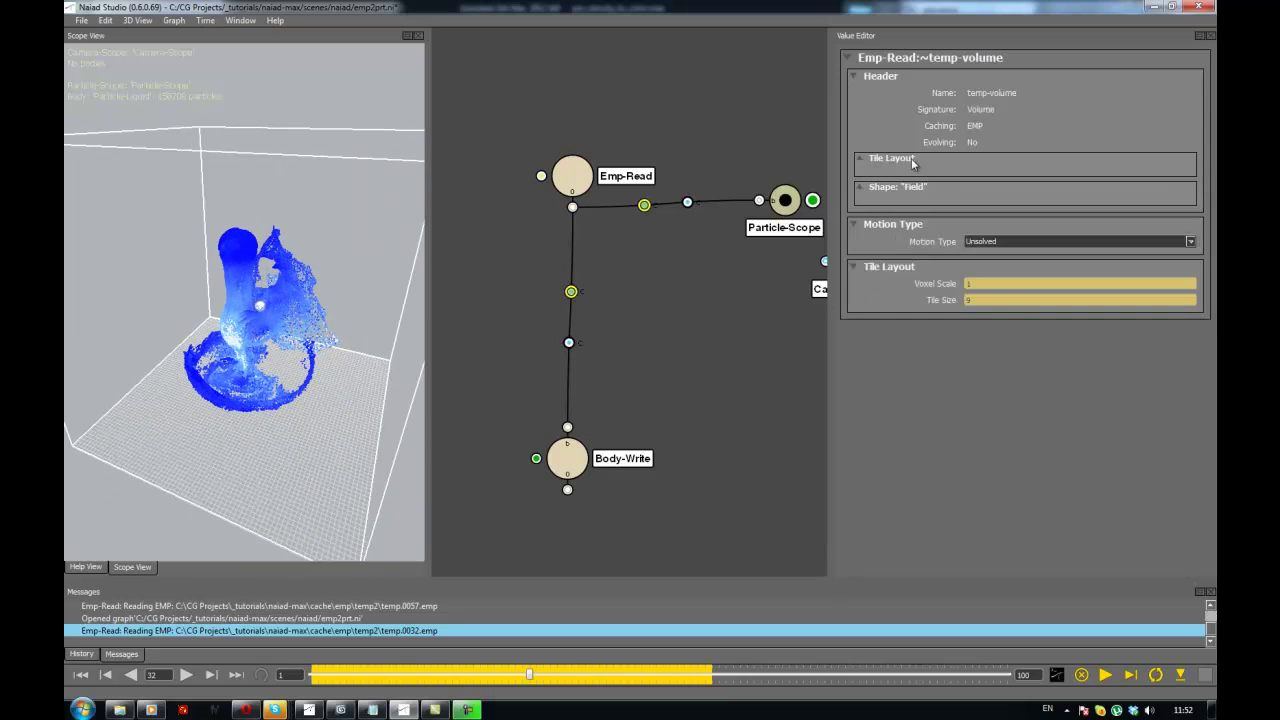
click(858, 188)
click(858, 188)
click(858, 188)
click(860, 188)
click(569, 342)
click(858, 188)
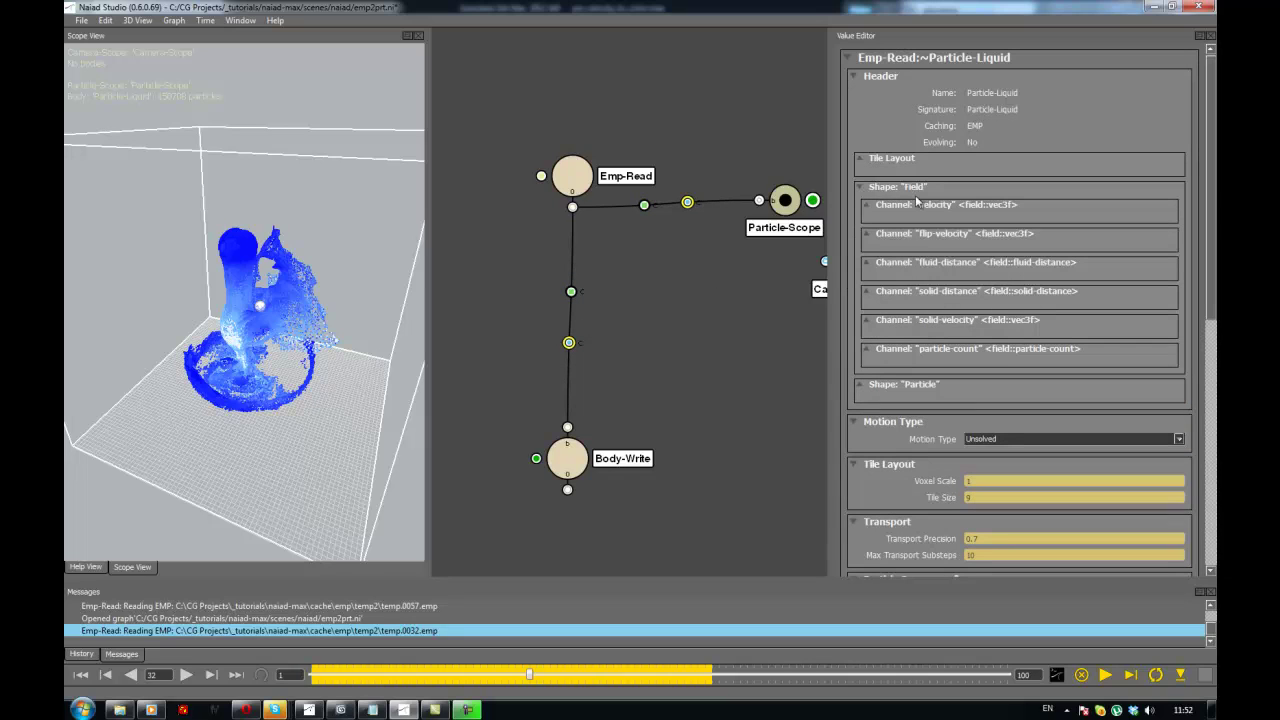
click(755, 260)
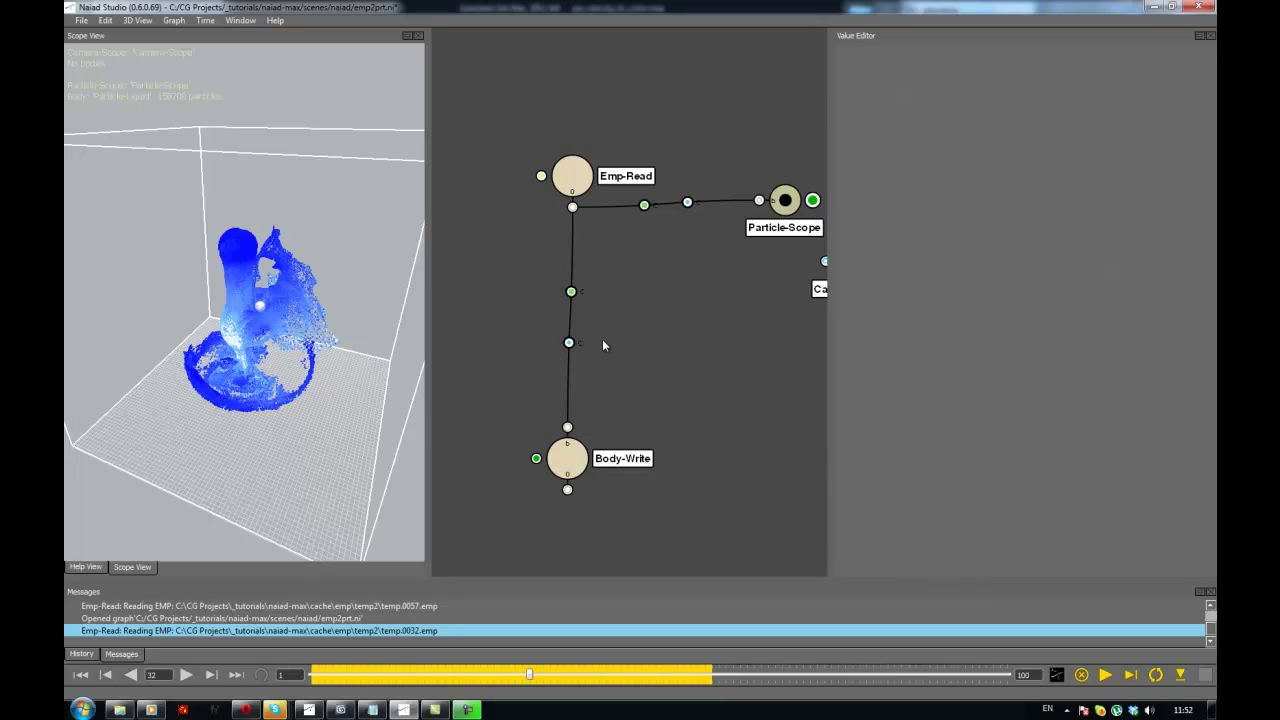
- Add a Field-Nel-Channel node beside the Body-Write branch and connect its body input to the Emp-Read output
key(Tab)
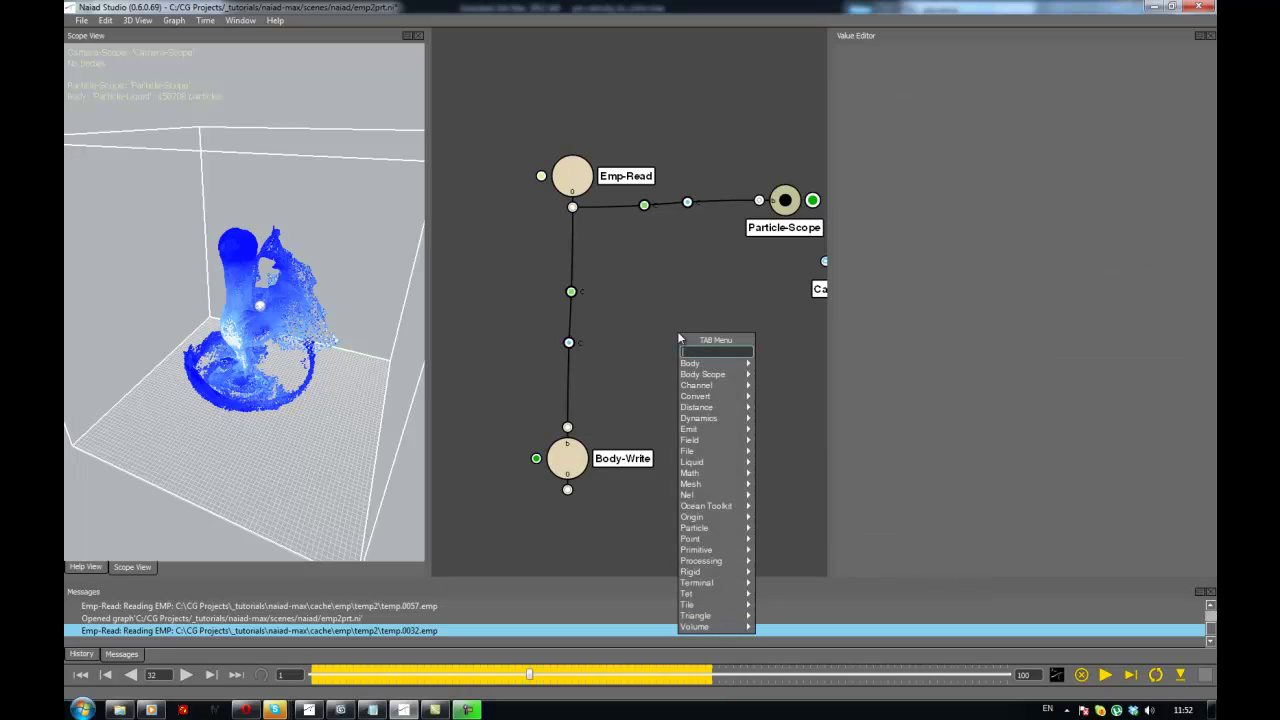
text(field-nel-channel)
key(Return)
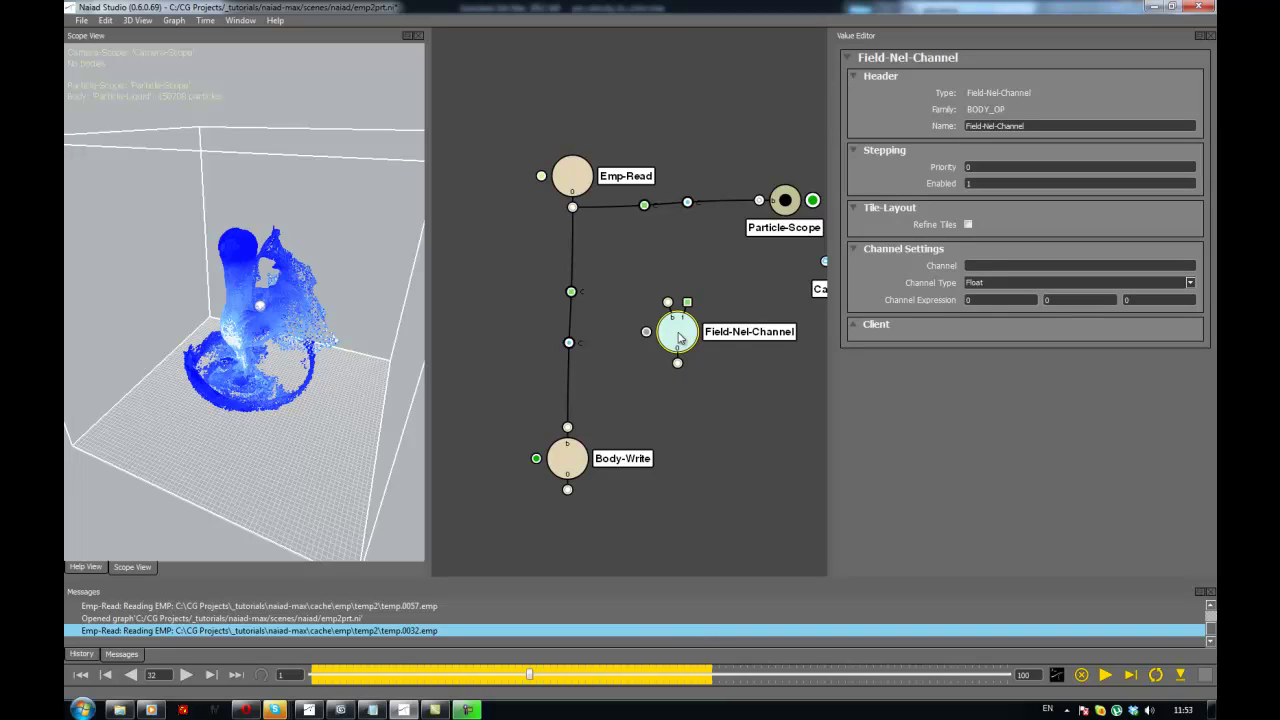
drag(669, 302, 572, 207)
click(604, 326)
- Name the Field-Nel-Channel node's channel "vorticity" and set its channel type to Vector
click(675, 350)
click(1000, 266)
text(vorticity)
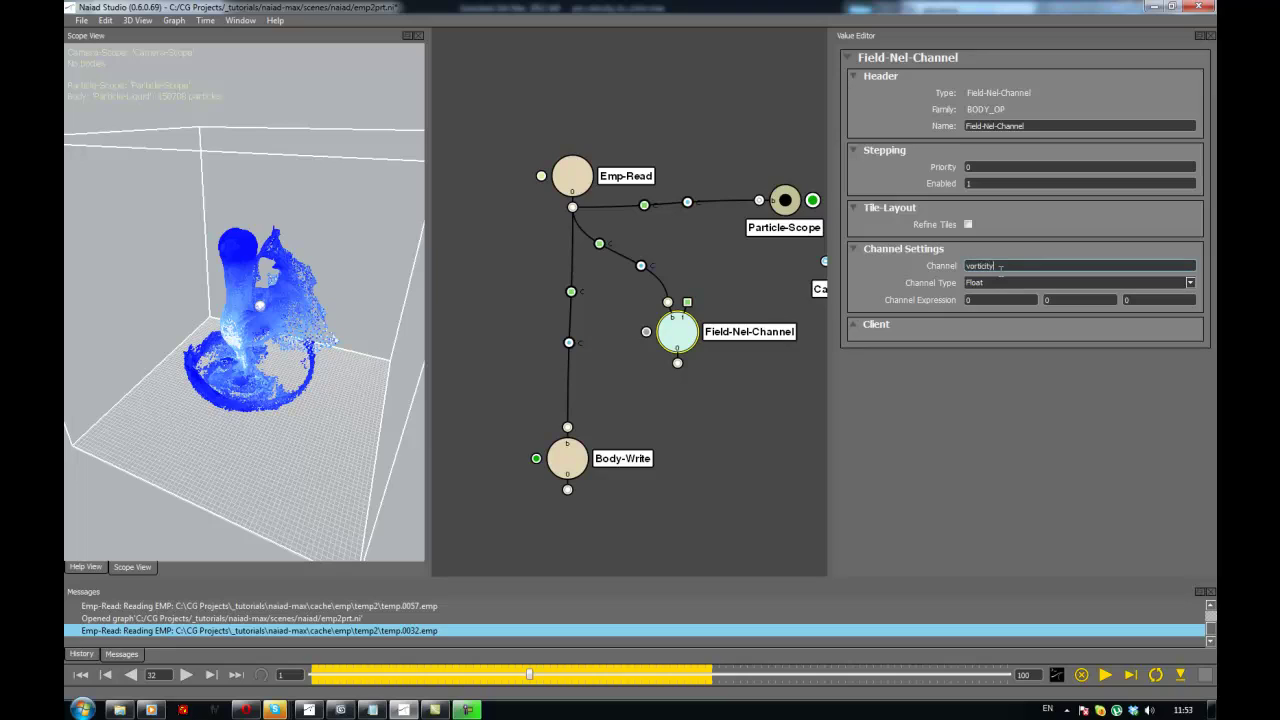
key(Return)
click(999, 283)
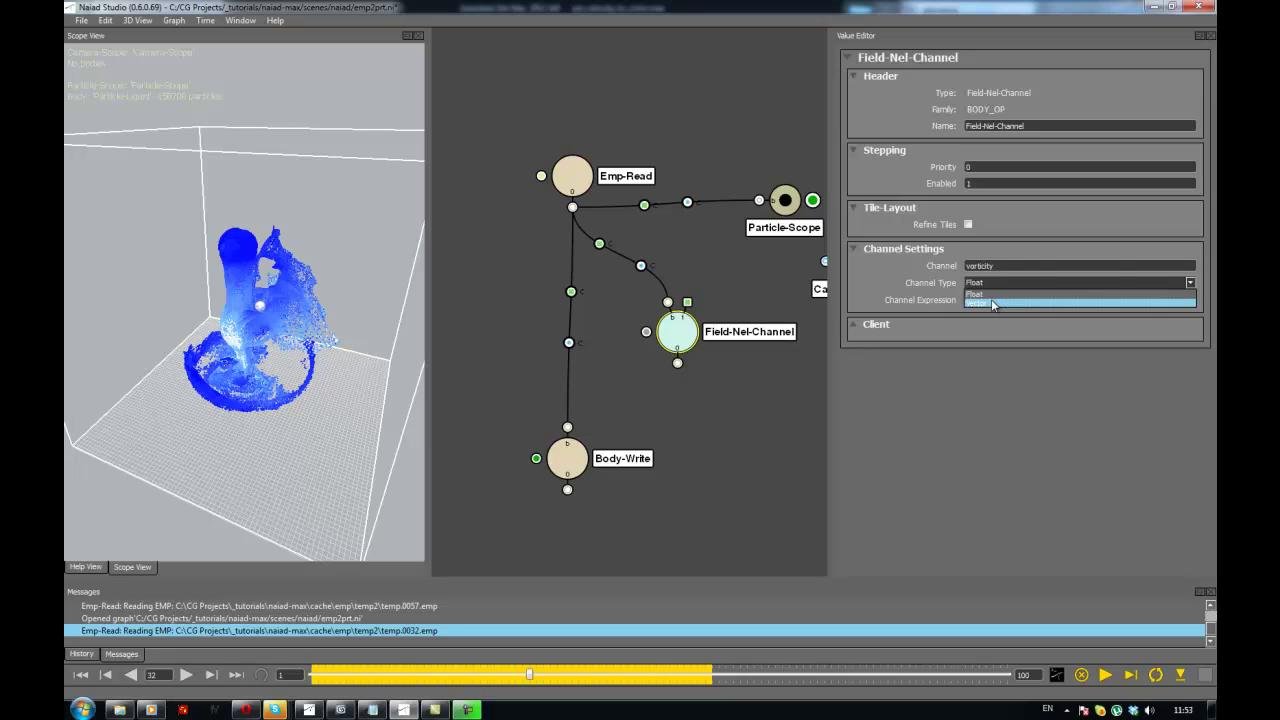
click(991, 299)
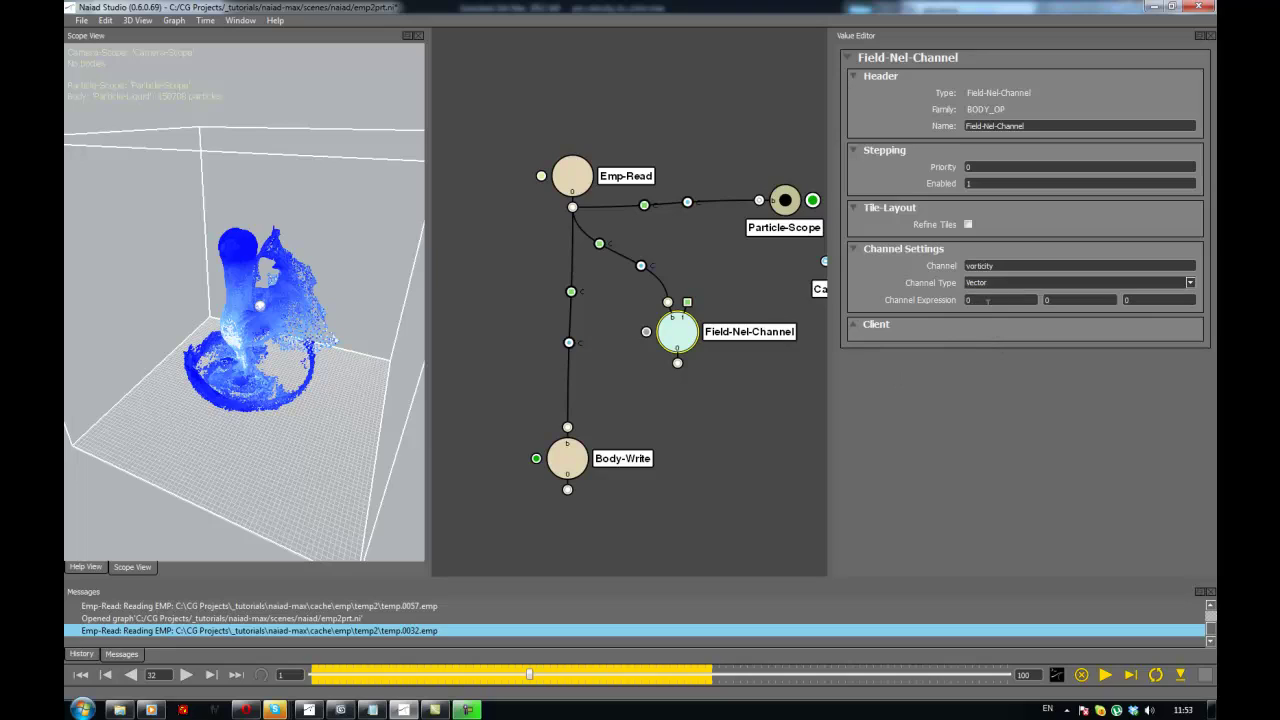
- Set the first component of the vorticity channel expression to curl(.velocity) and copy that expression
click(988, 300)
text(curl(velocity)
key(Return)
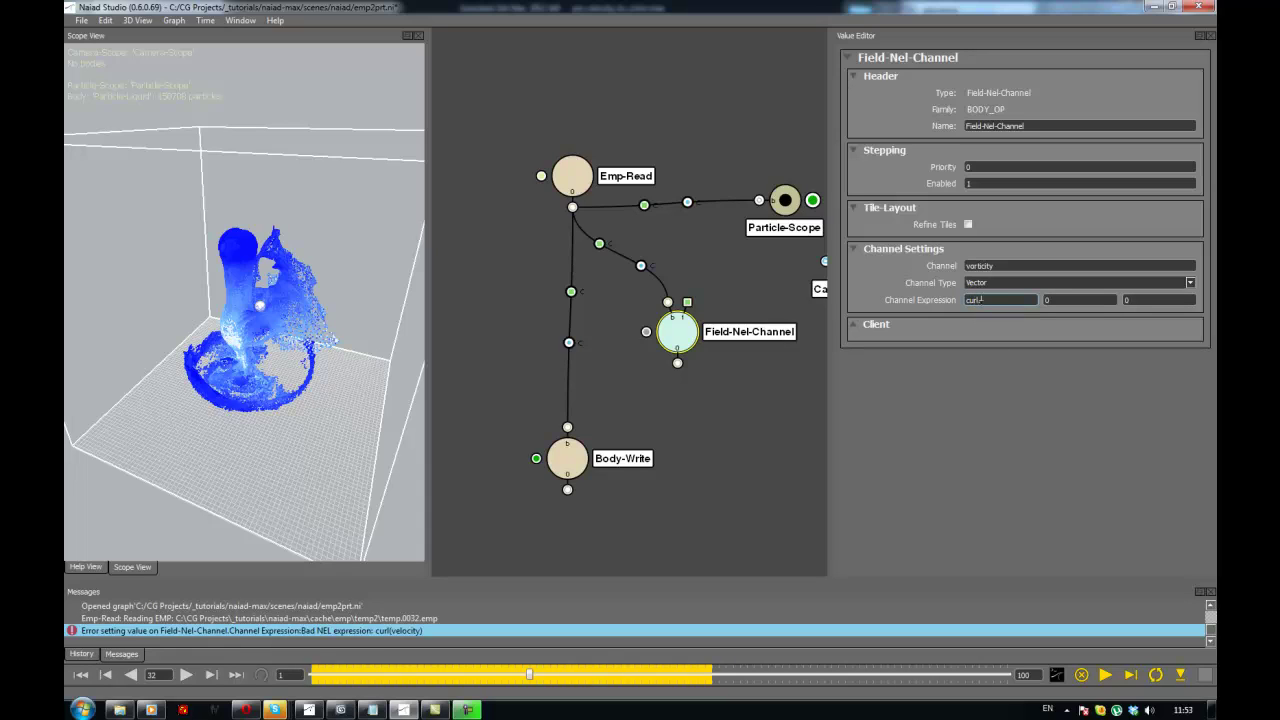
text(curl(veloc)
text(ity)
text(')
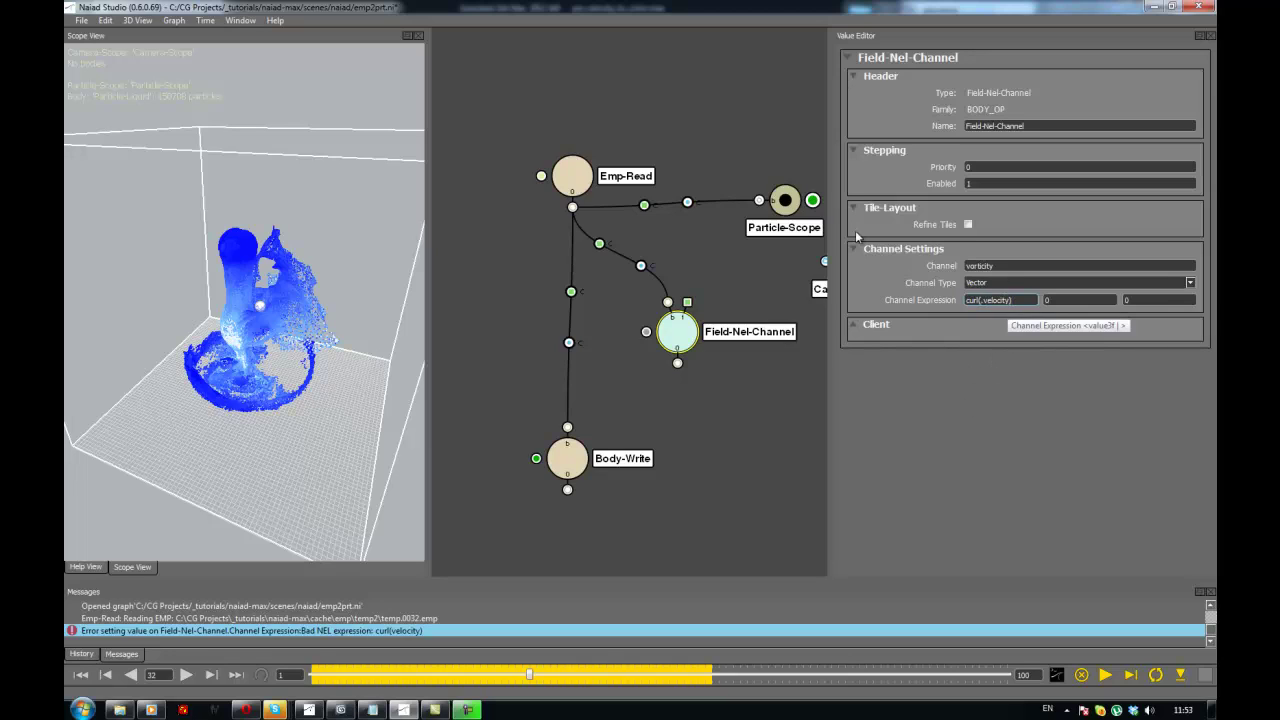
double_click(1000, 300)
key(ctrl+c)
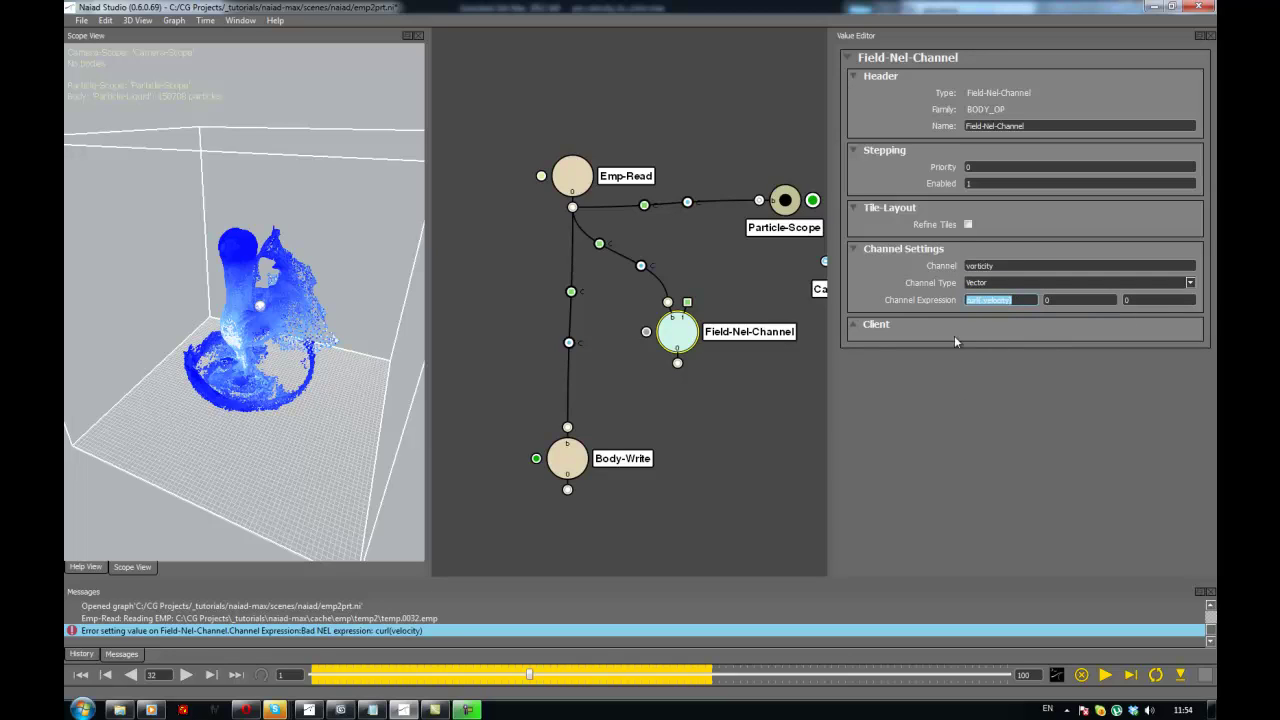
- Switch to Opera and read the Wikipedia introduction to Curl (mathematics), focusing on rotation and circulation density, and return to Naiad Studio
click(246, 709)
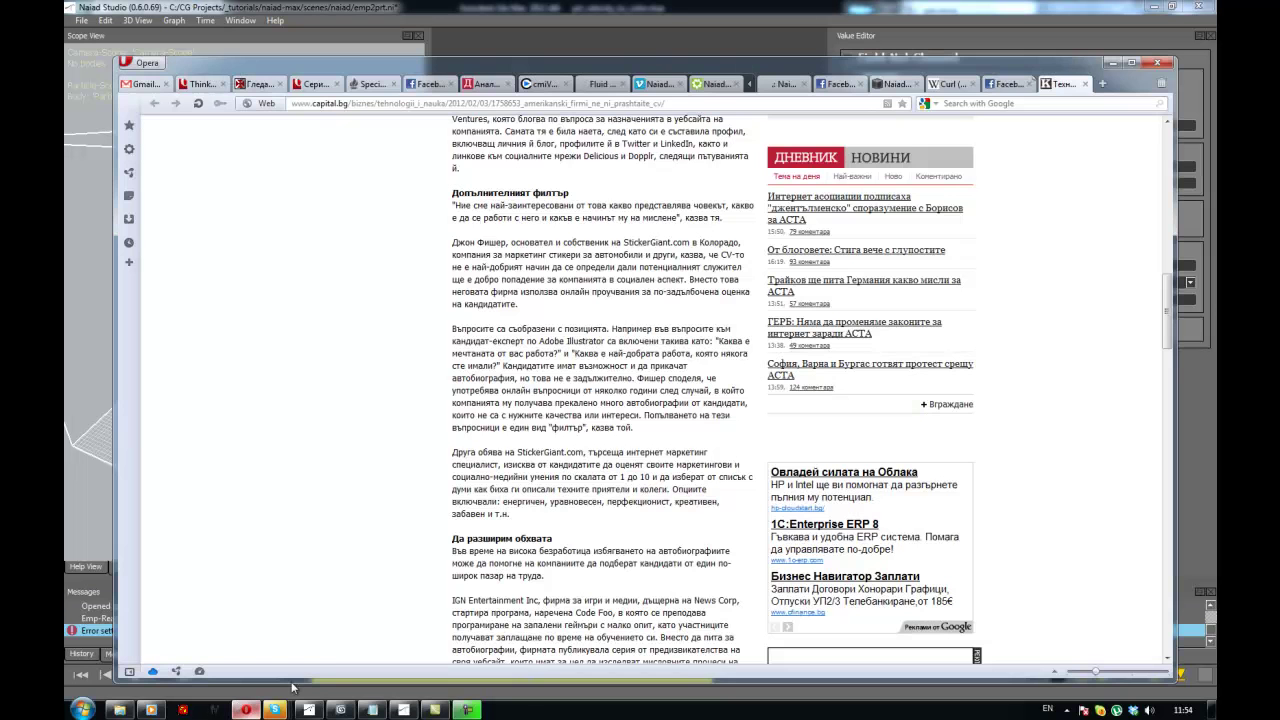
click(950, 84)
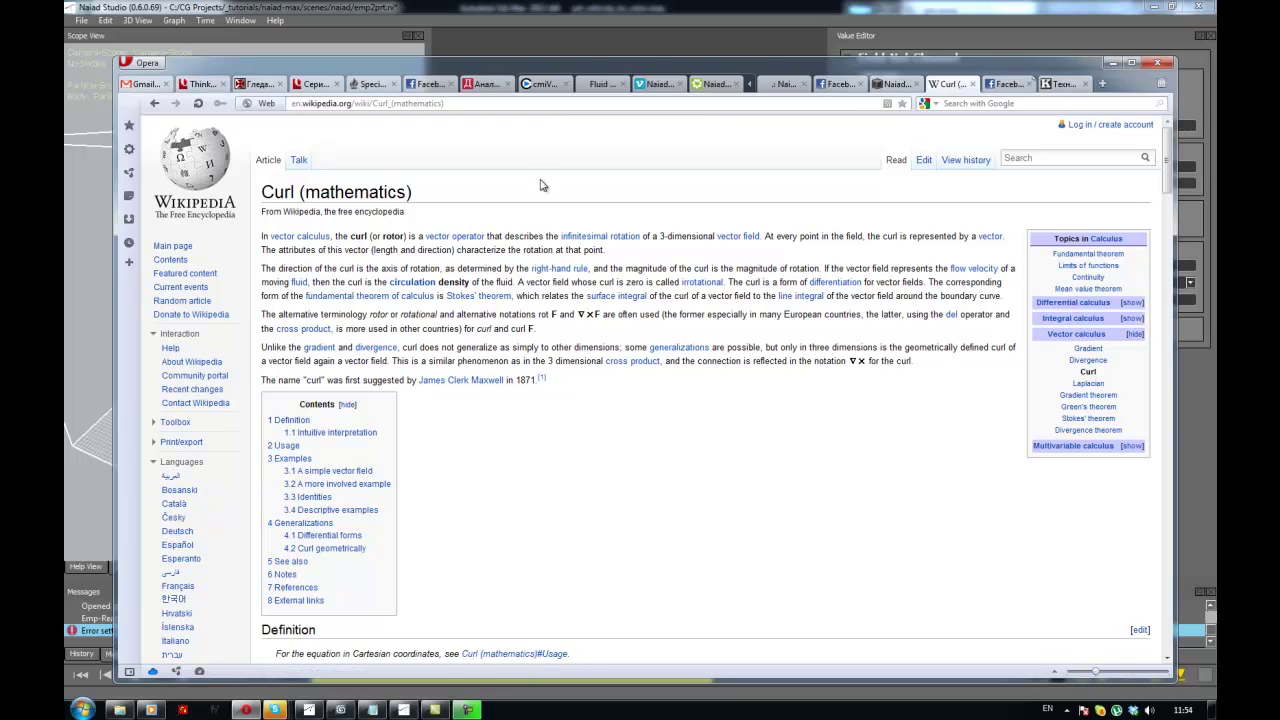
drag(263, 191, 450, 192)
click(468, 198)
drag(553, 236, 658, 236)
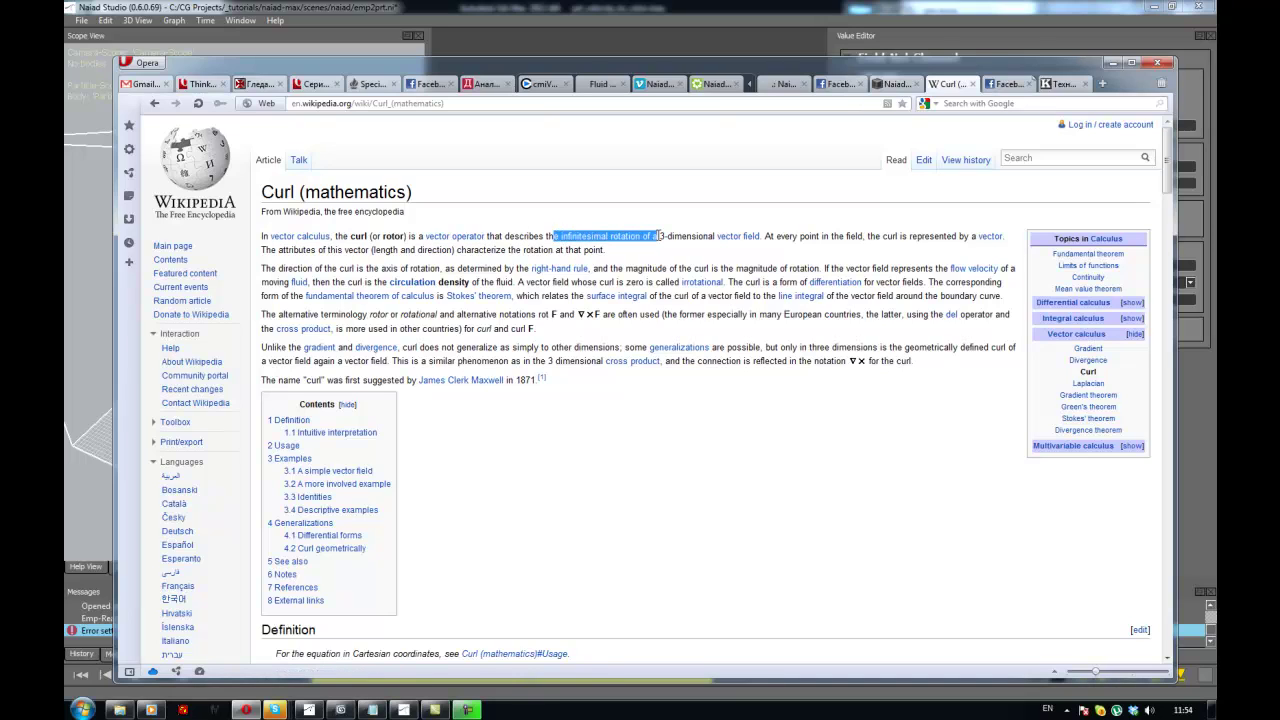
click(660, 236)
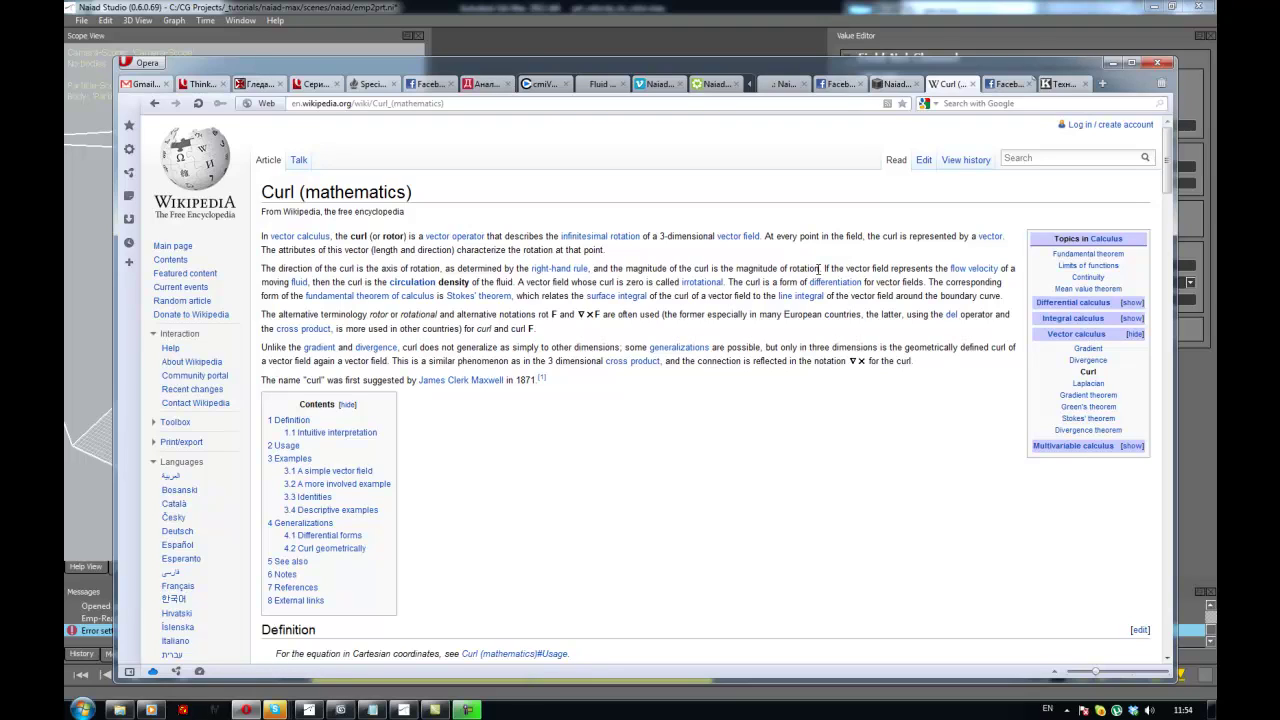
drag(824, 268, 517, 283)
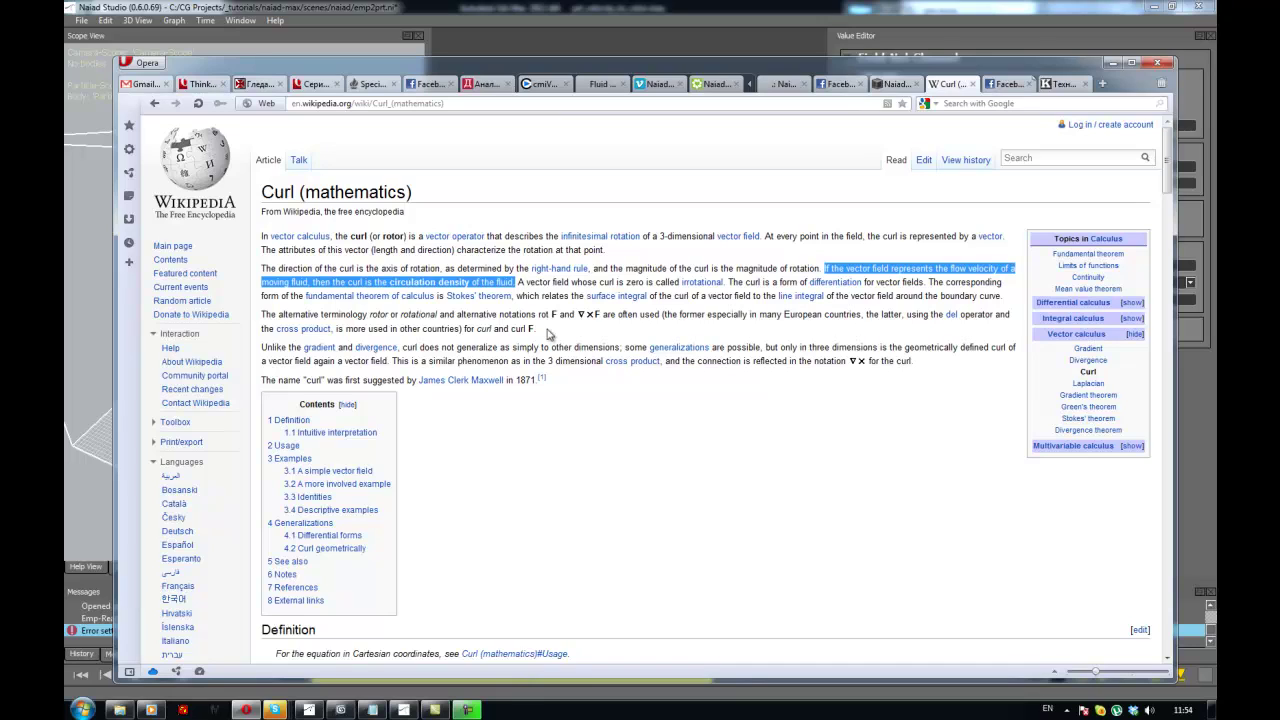
click(555, 399)
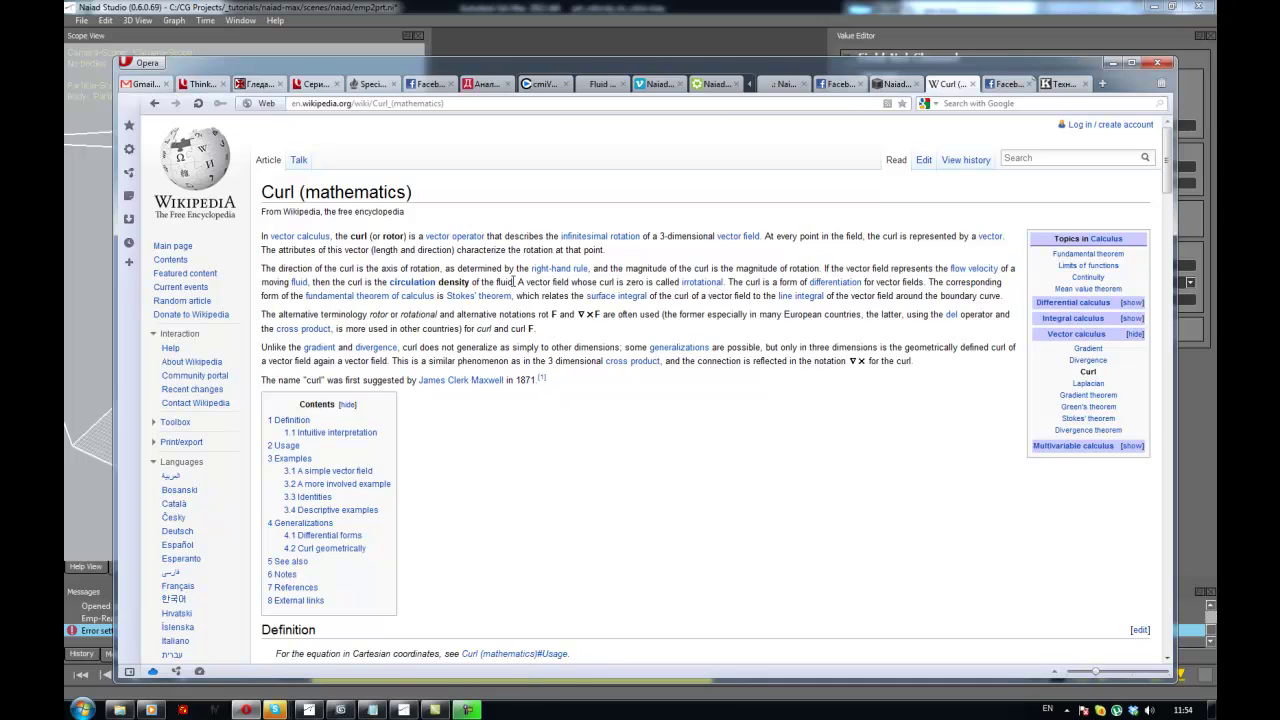
drag(514, 282, 396, 289)
click(636, 474)
click(664, 6)
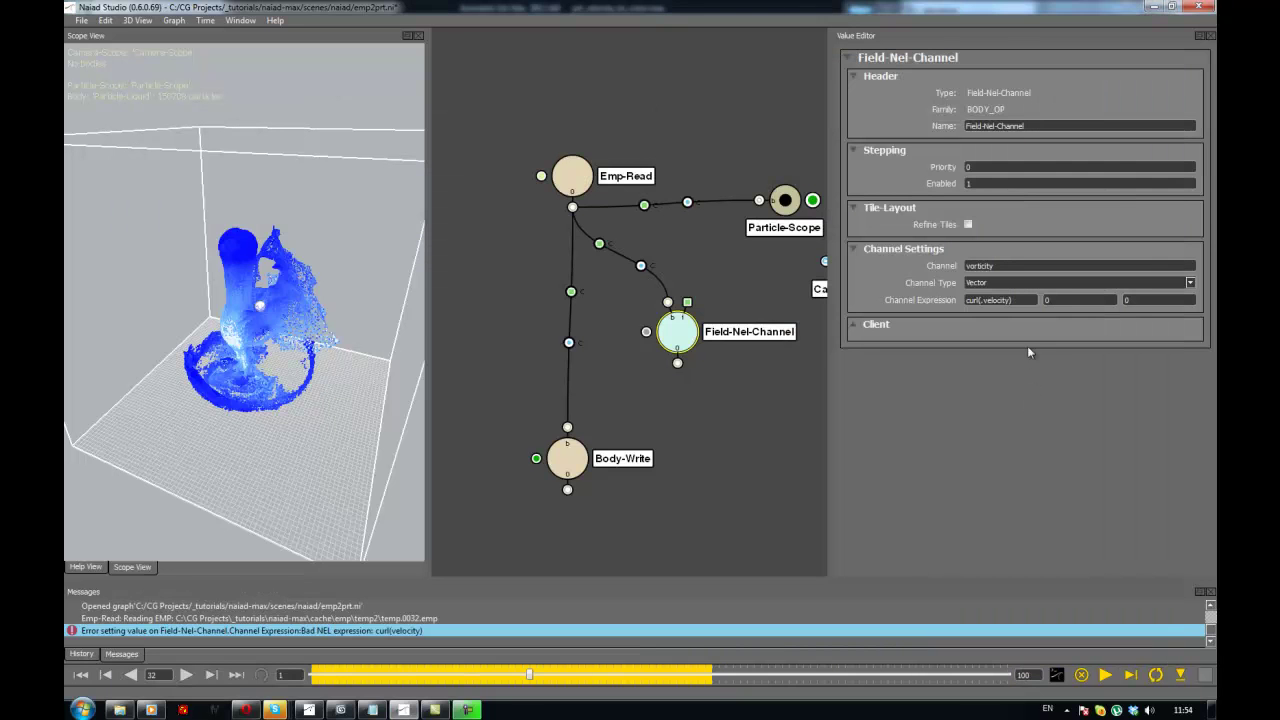
- Fill the second and third components of the vorticity channel expression with the copied curl(.velocity)
drag(1027, 300, 963, 300)
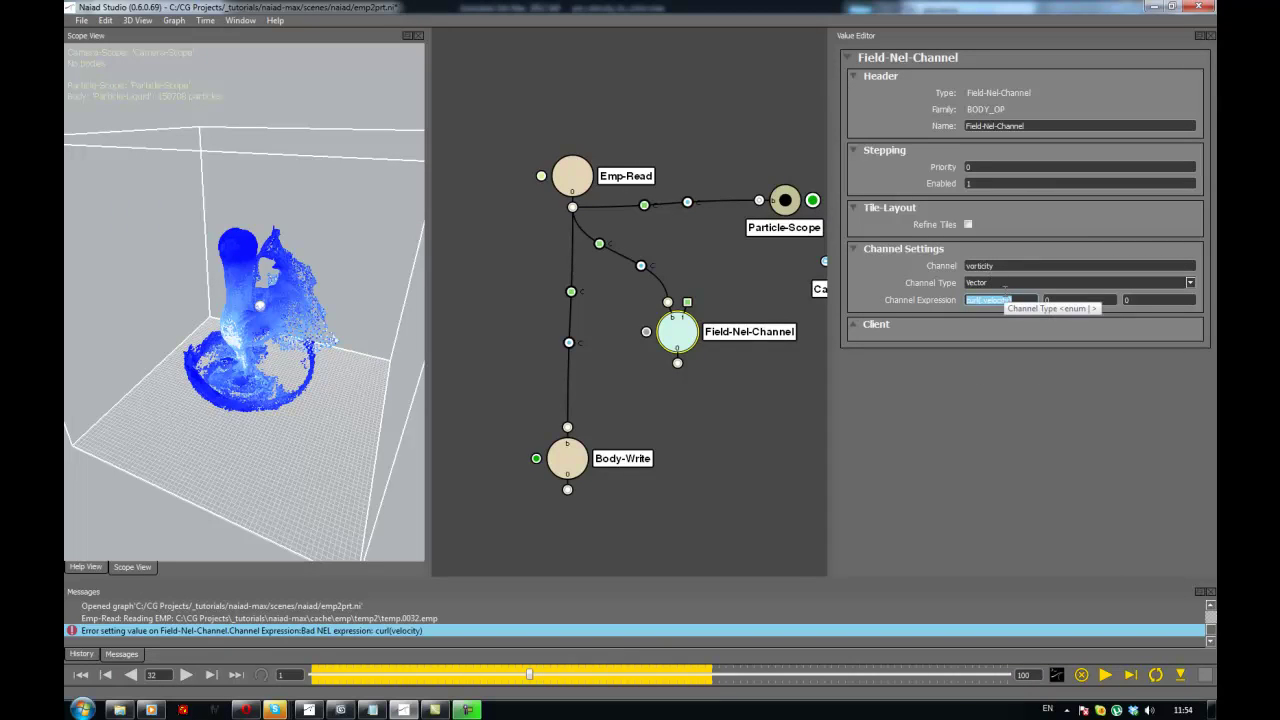
double_click(1056, 300)
key(ctrl+v)
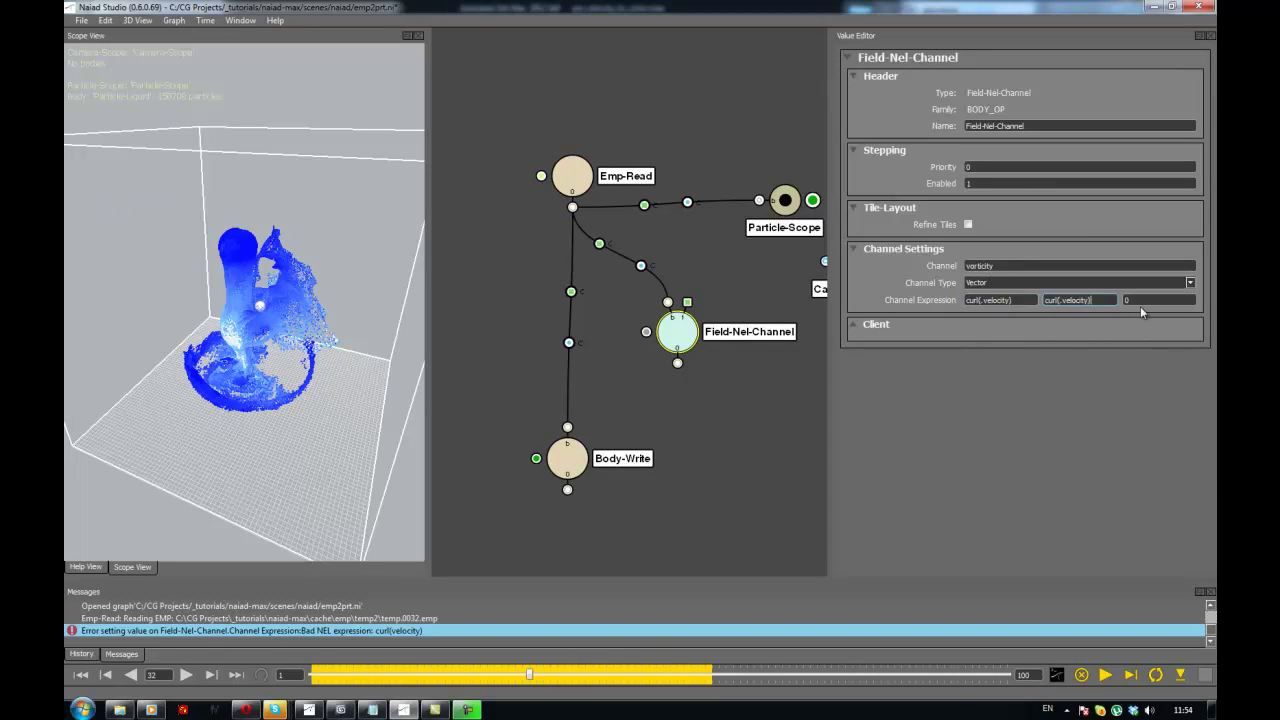
key(ctrl+v)
click(1021, 299)
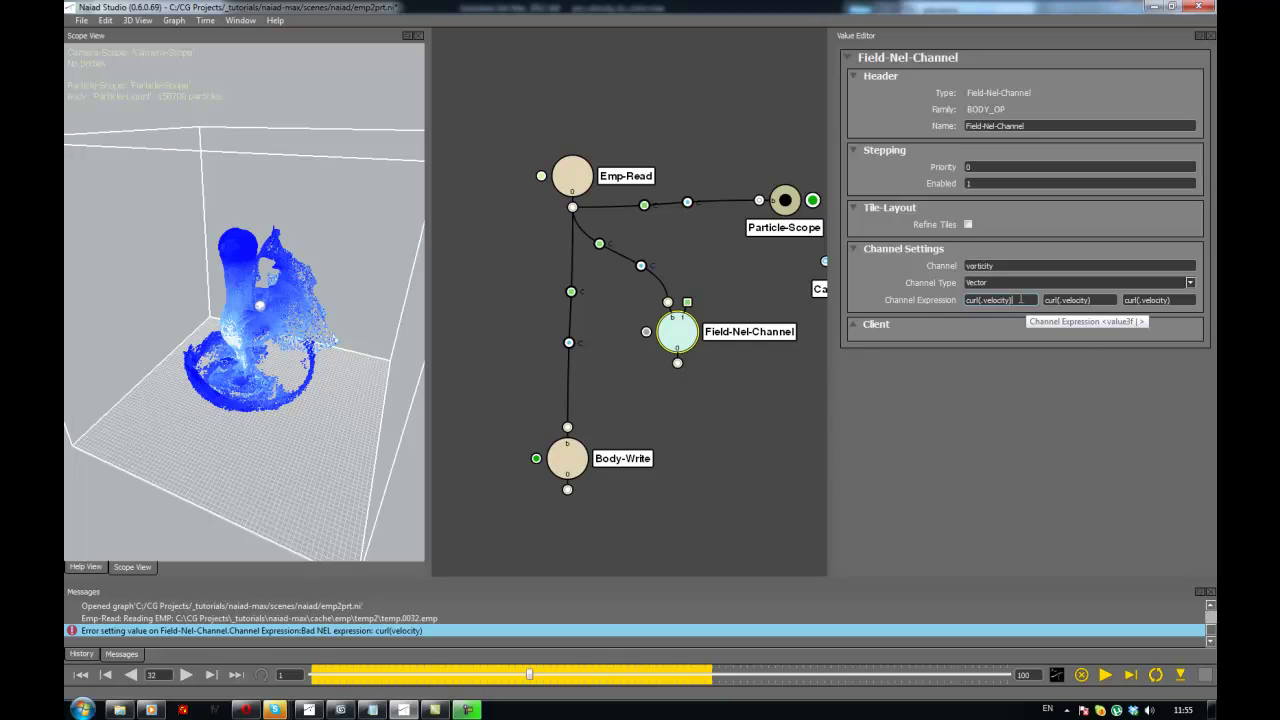
drag(1020, 300, 929, 300)
click(1013, 300)
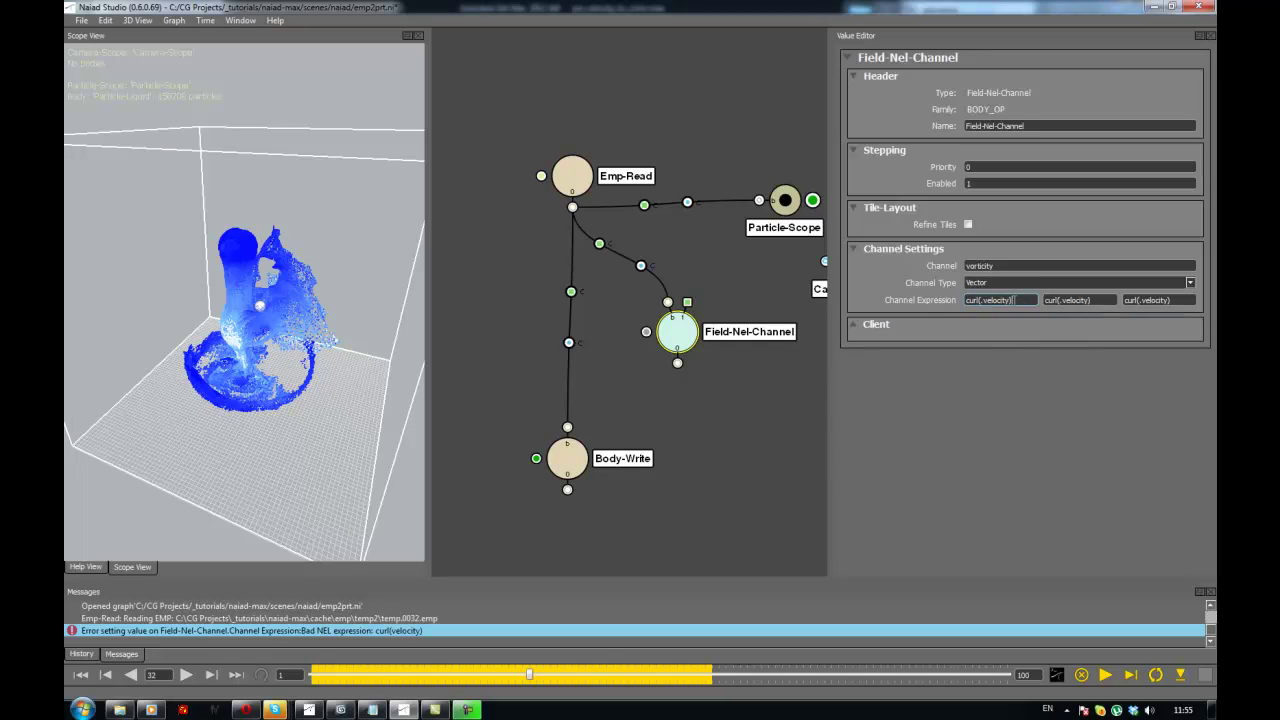
drag(1022, 300, 962, 300)
click(1062, 300)
- Move the Field-Nel-Channel node closer to Emp-Read and add a Terminal node beside Body-Write
click(693, 360)
click(688, 345)
drag(686, 328, 668, 286)
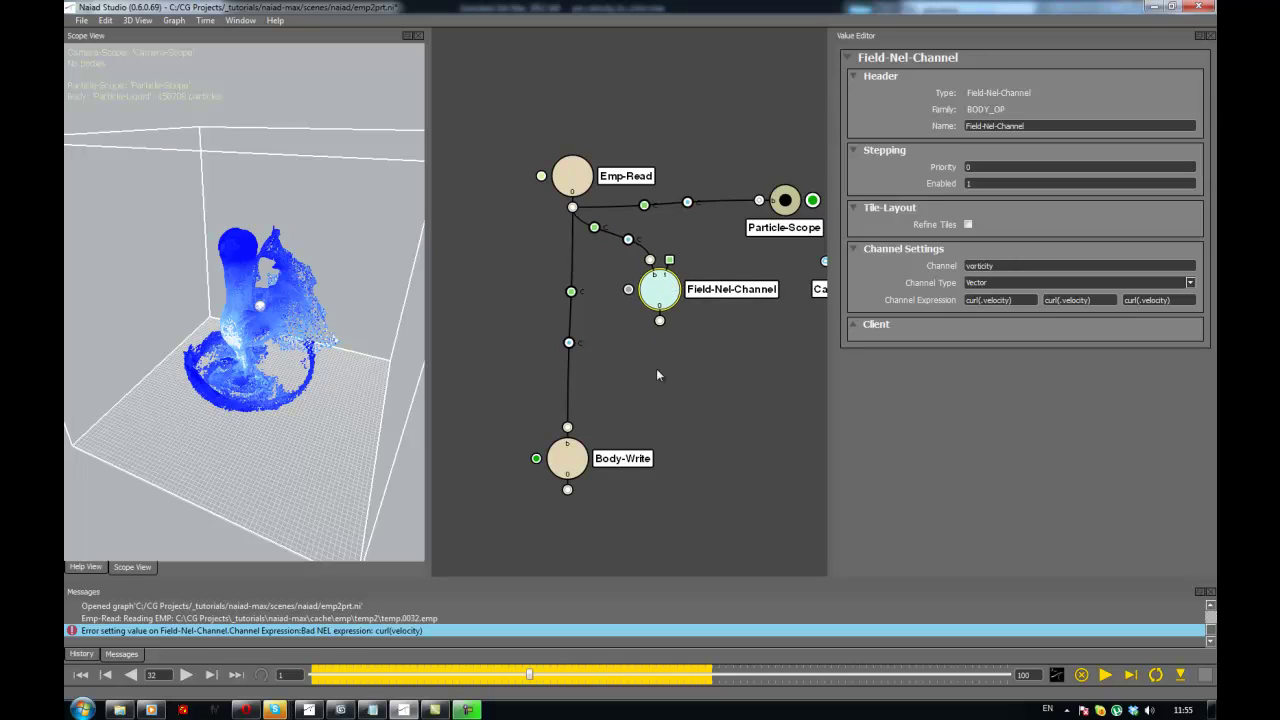
click(651, 420)
key(Tab)
text(ter)
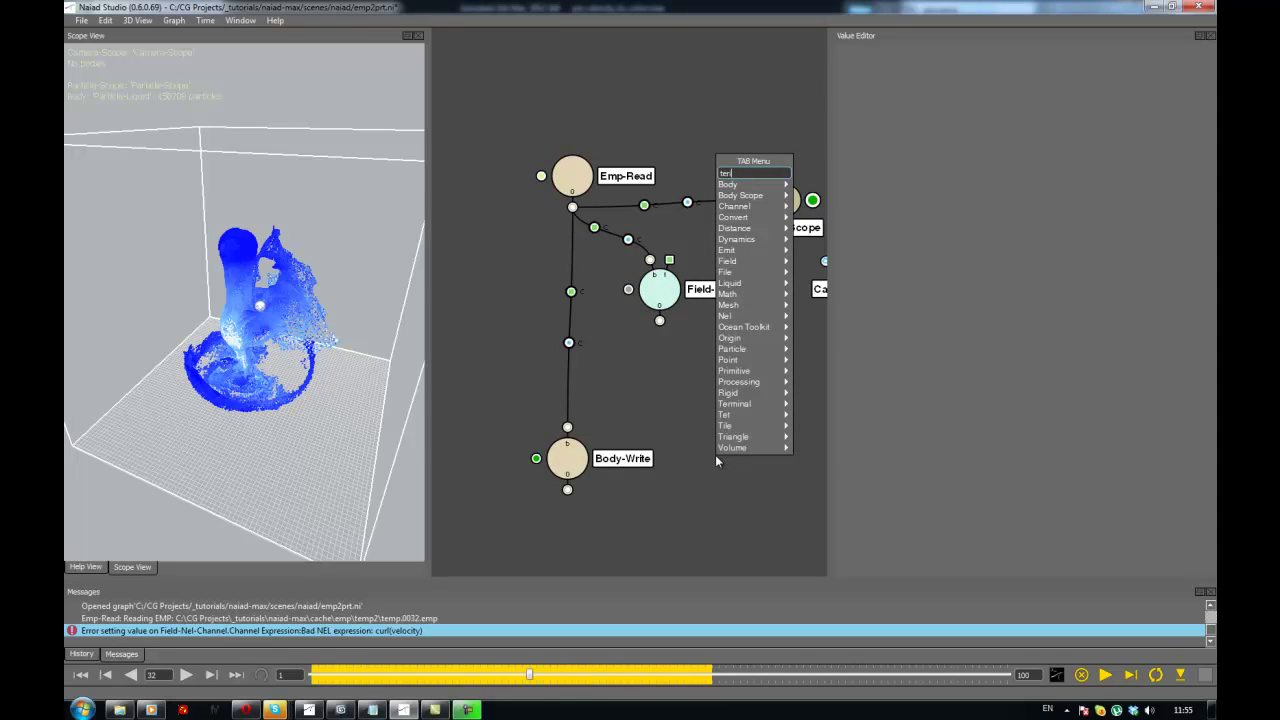
text(minal)
key(Return)
- Remove the connection between Emp-Read and Body-Write, and connect the Terminal's body input to the Field-Nel-Channel output
drag(626, 413, 524, 381)
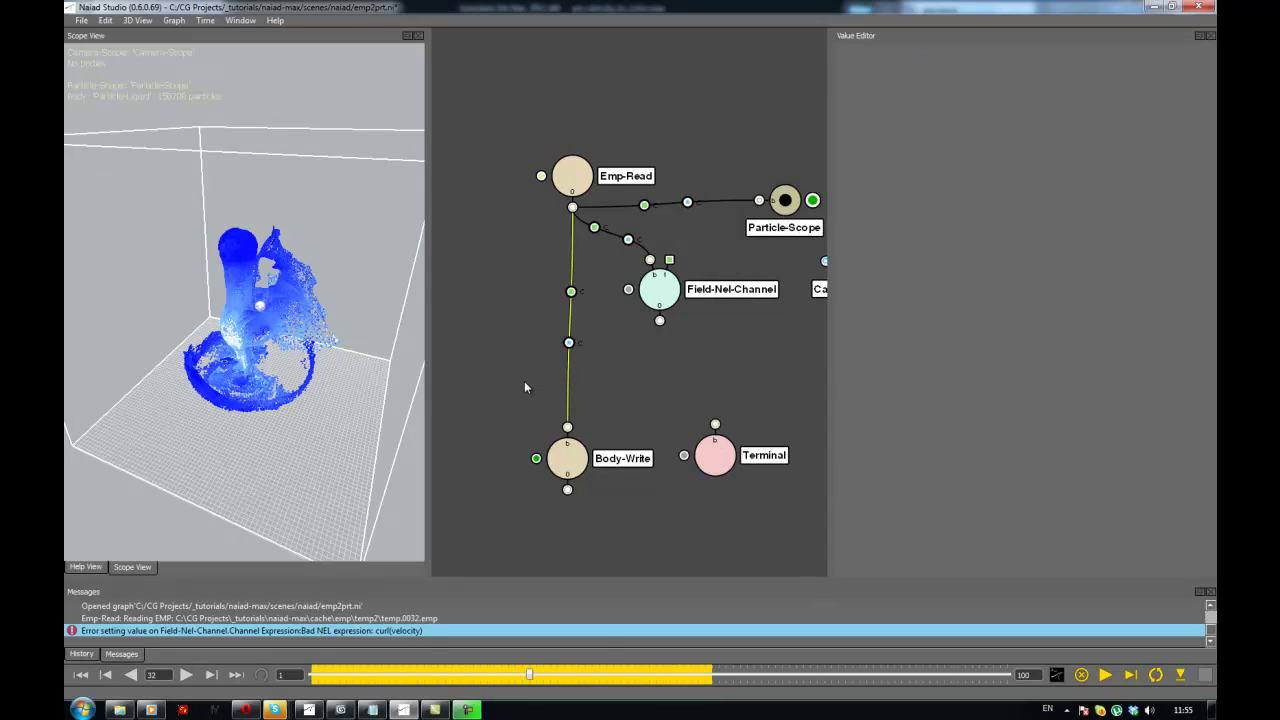
key(Delete)
drag(715, 424, 659, 321)
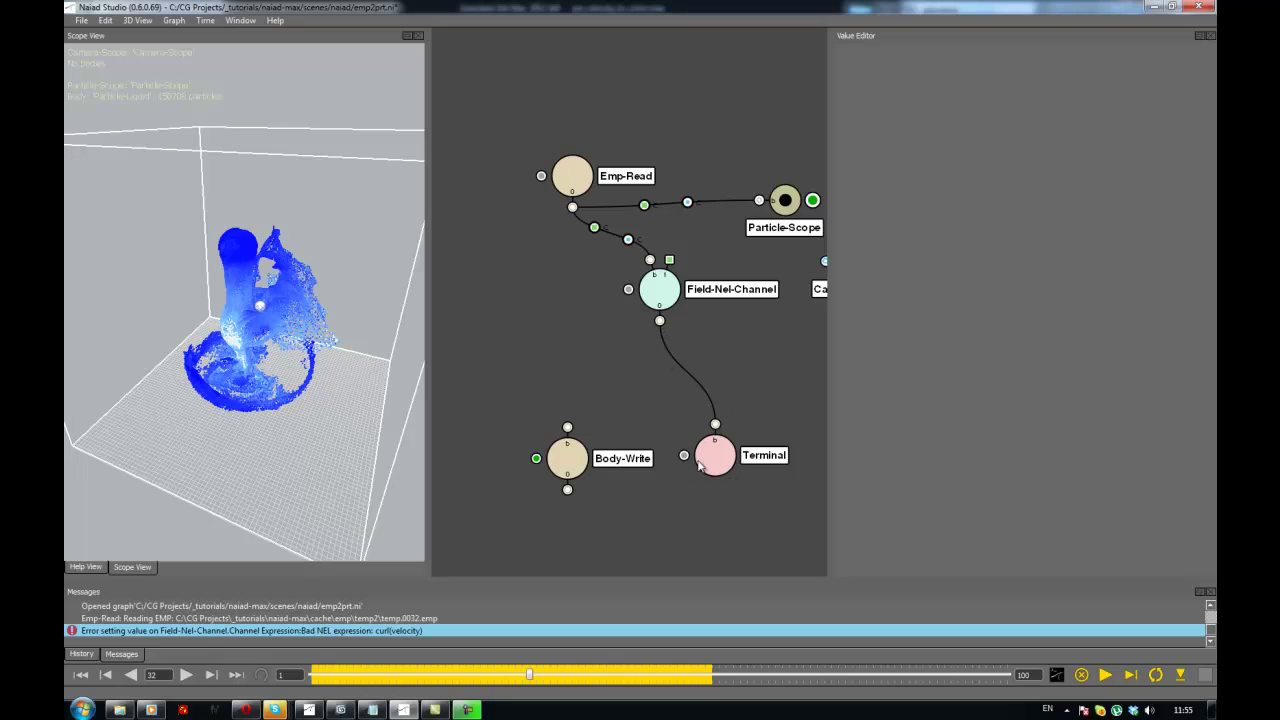
- Move the Body-Write node aside and line up the Field-Nel-Channel and Terminal nodes beneath Emp-Read
drag(570, 455, 428, 455)
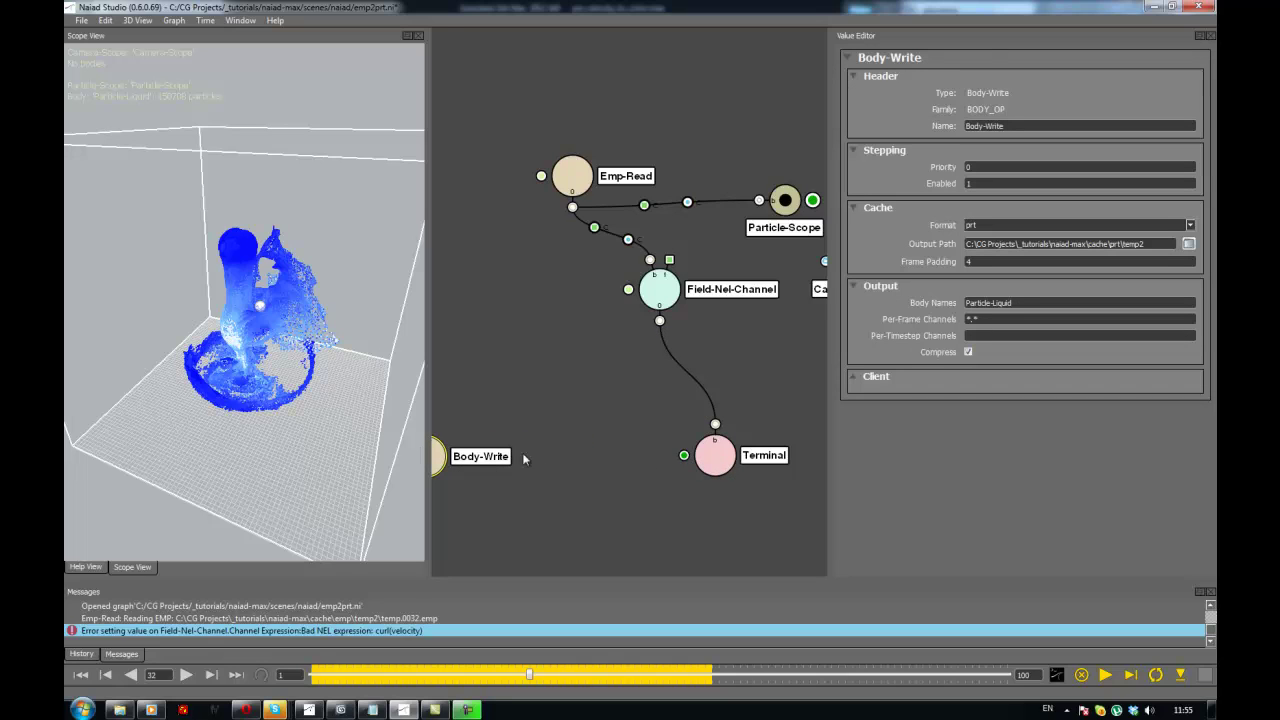
click(713, 458)
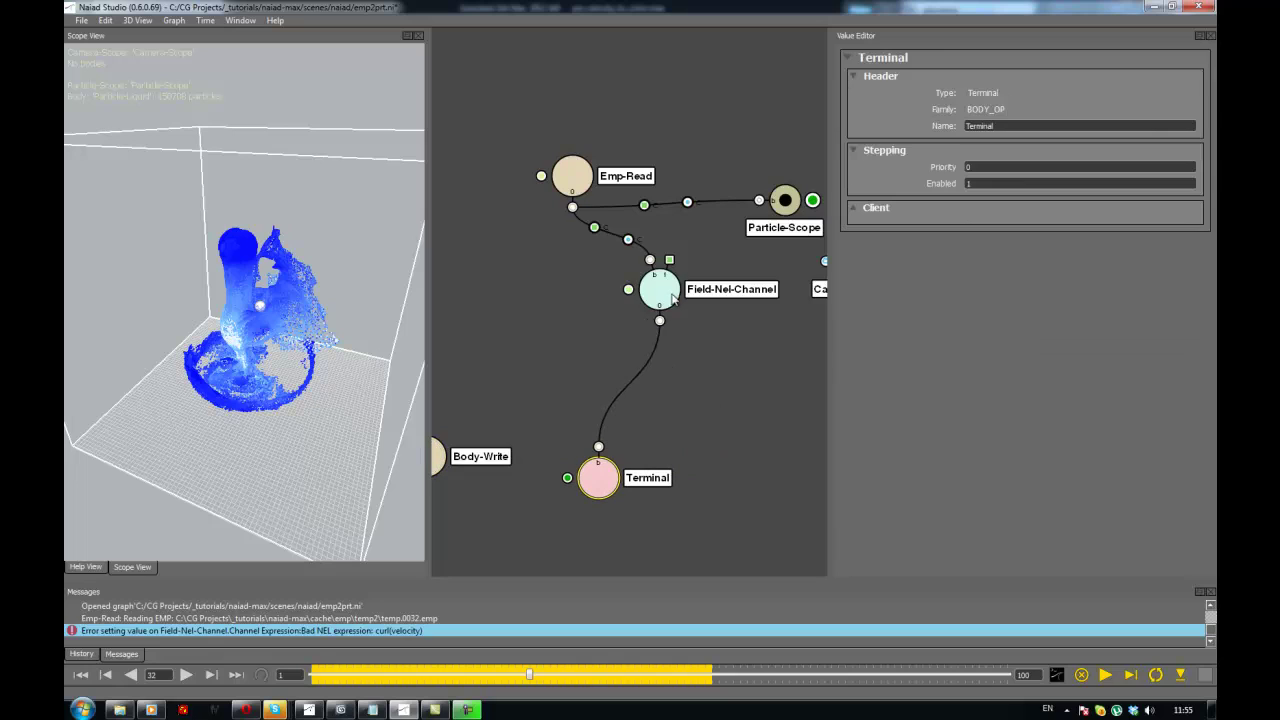
drag(659, 289, 601, 305)
drag(613, 480, 597, 484)
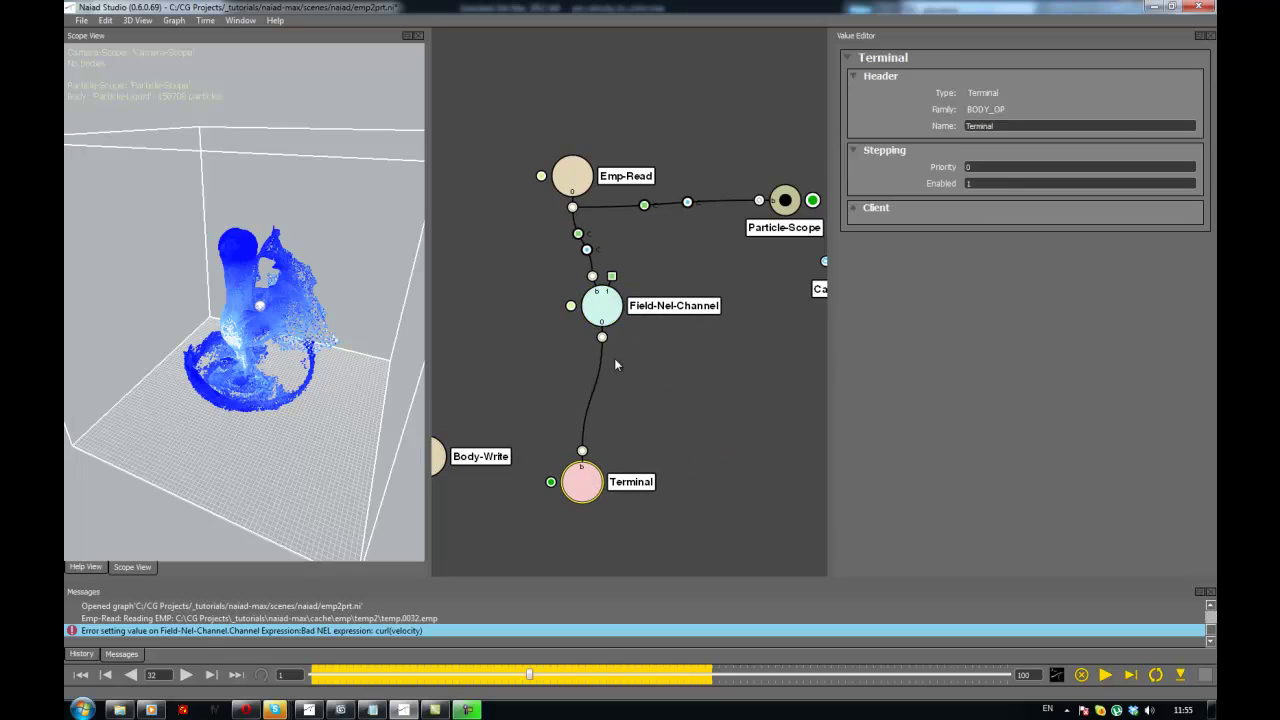
click(606, 312)
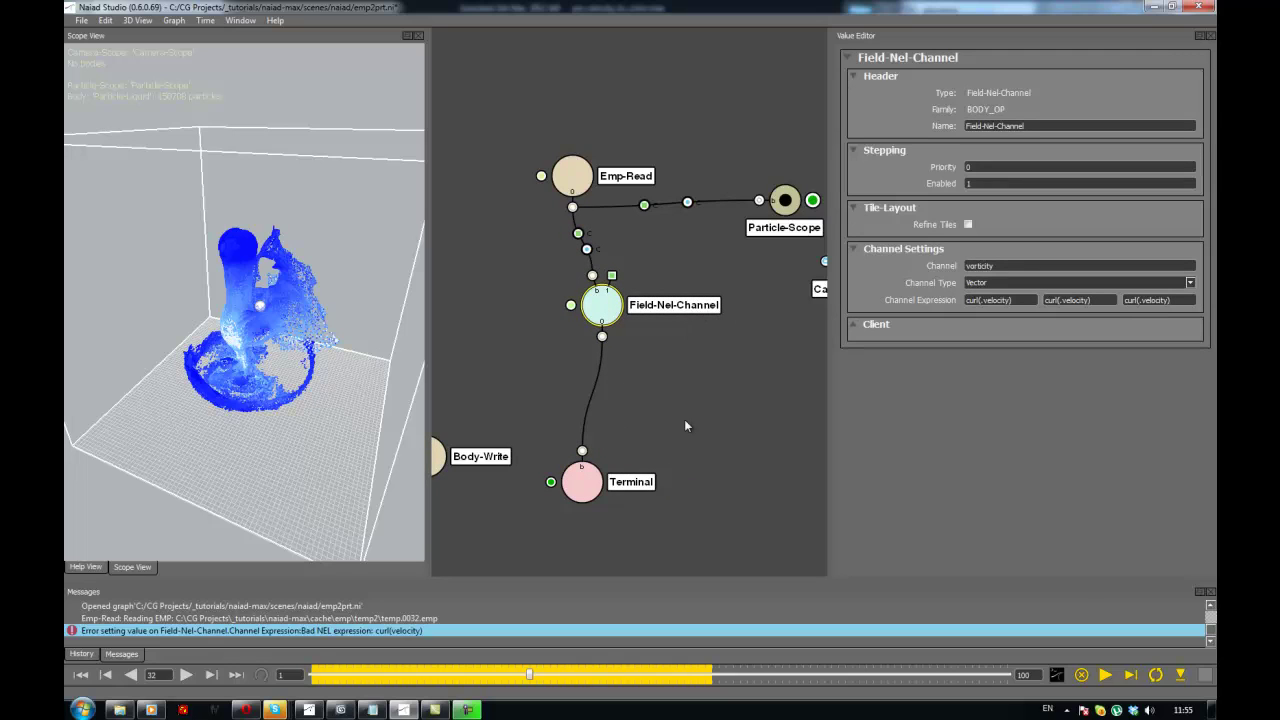
click(685, 421)
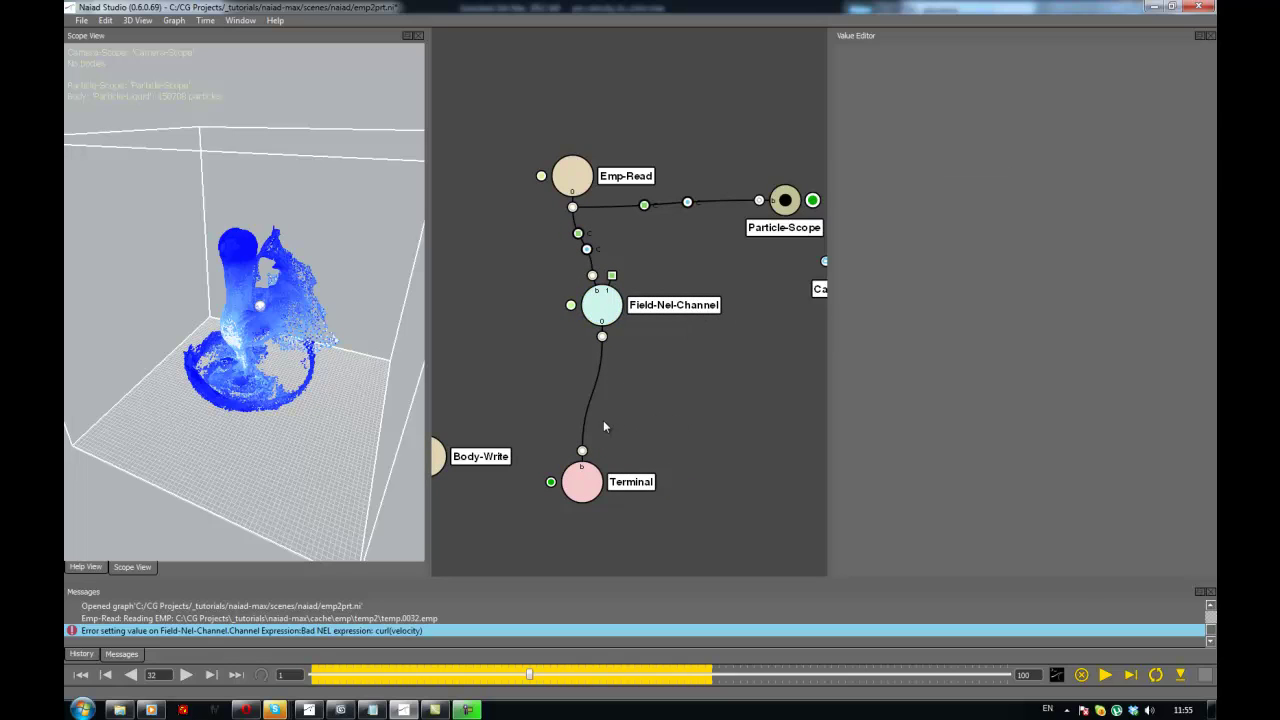
click(608, 318)
click(649, 355)
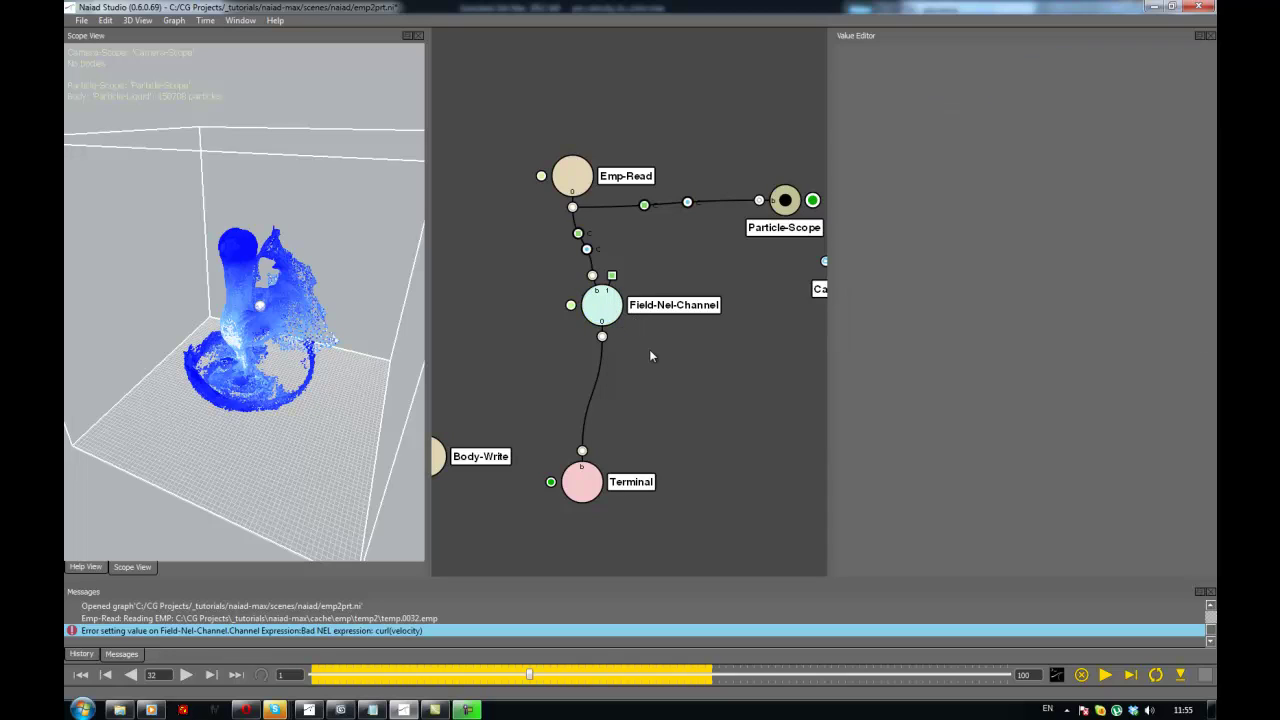
click(592, 470)
- Add a particle-nel-Channel node and wire it between the Field-Nel-Channel output and the Terminal input
click(651, 432)
key(Tab)
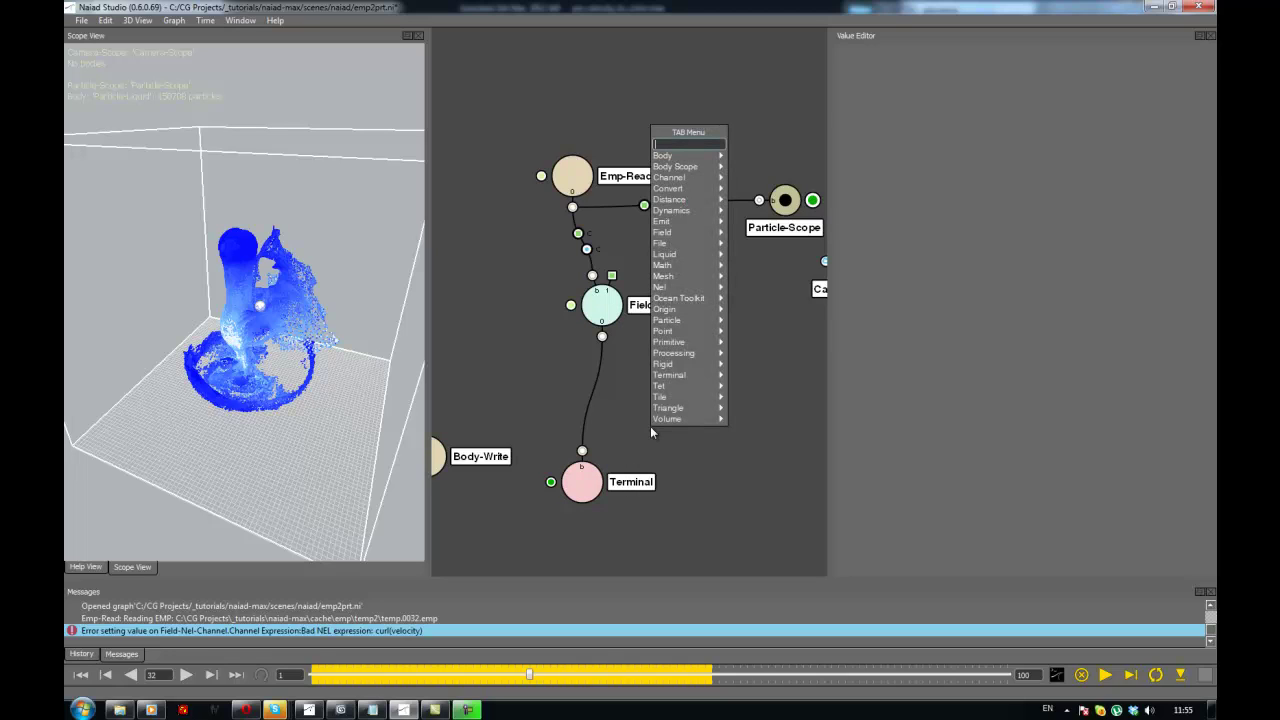
text(a)
text(p)
text(le-n)
text(el-)
key(Right)
key(Return)
drag(641, 397, 602, 337)
drag(651, 459, 582, 451)
drag(656, 426, 632, 392)
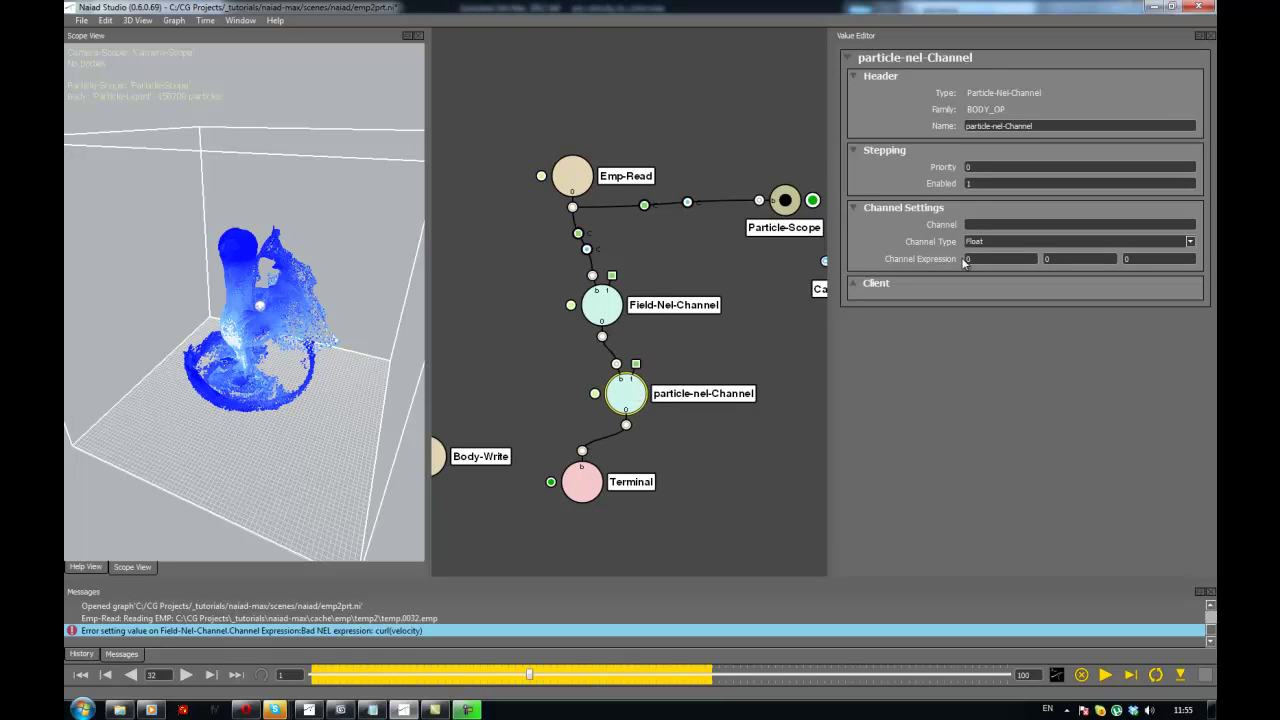
- Set the particle-nel-Channel node's channel type to Vector and name its channel "vorticity"
click(1078, 241)
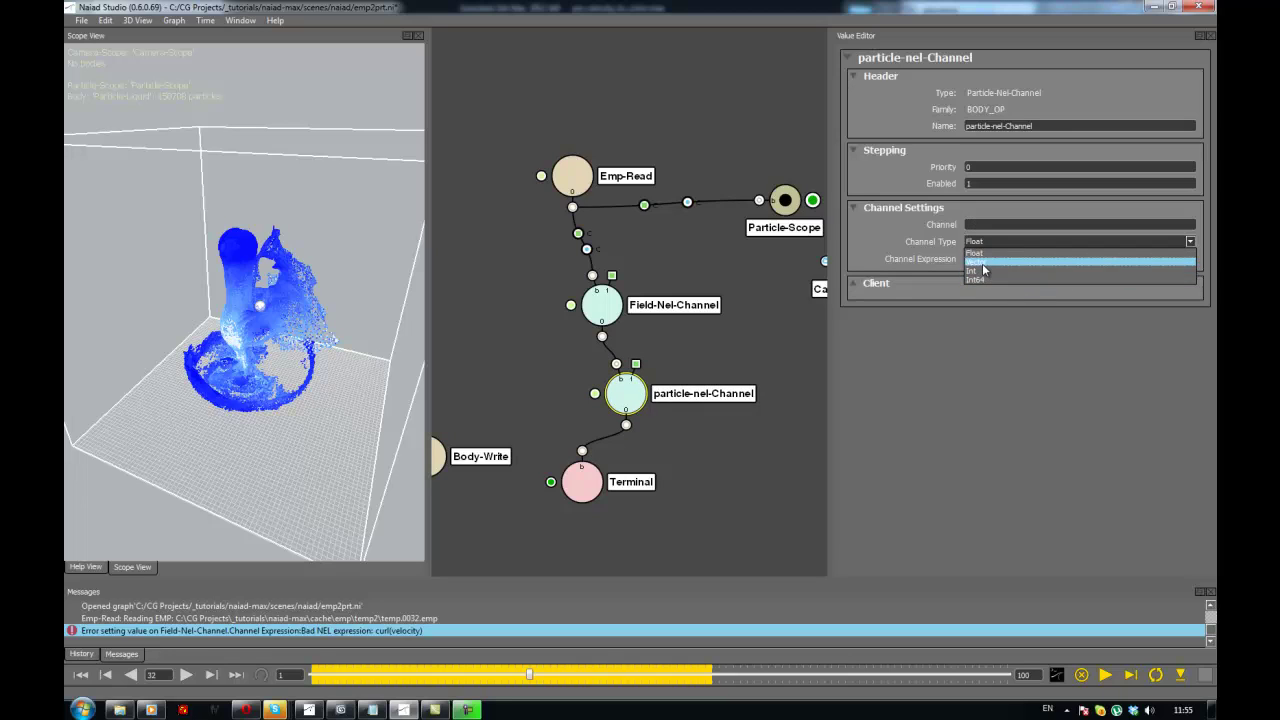
click(983, 262)
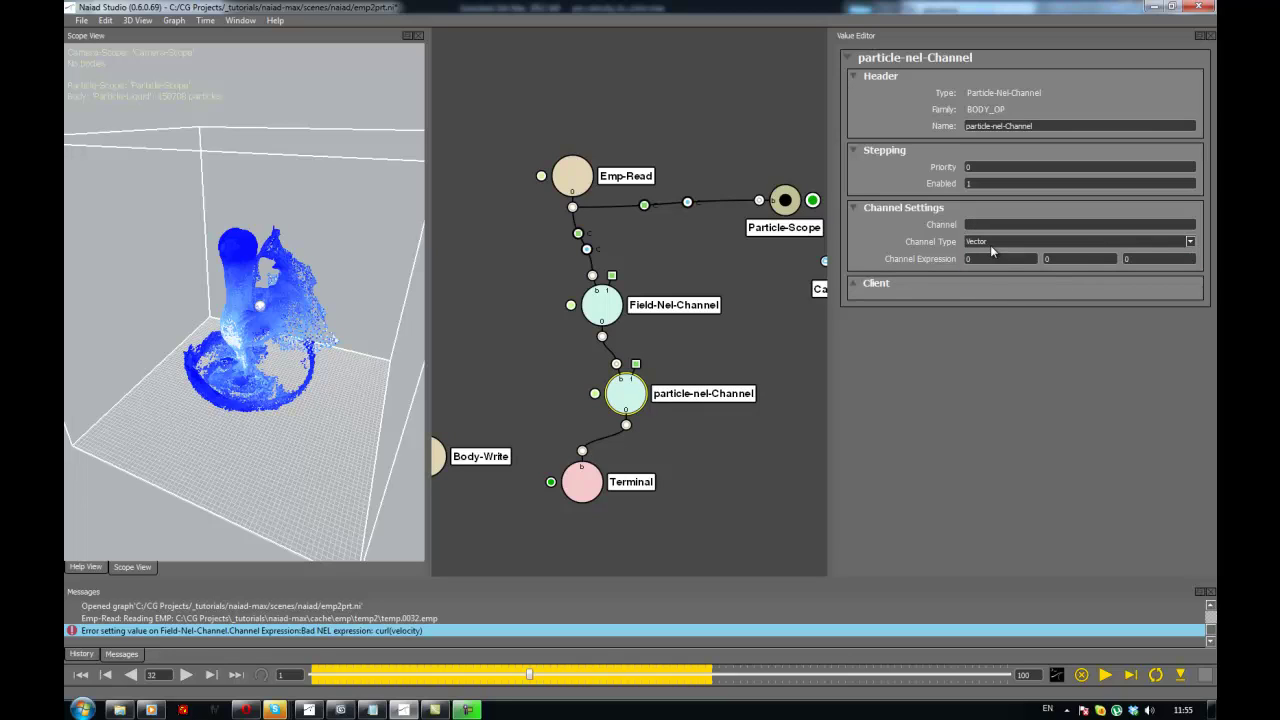
click(995, 224)
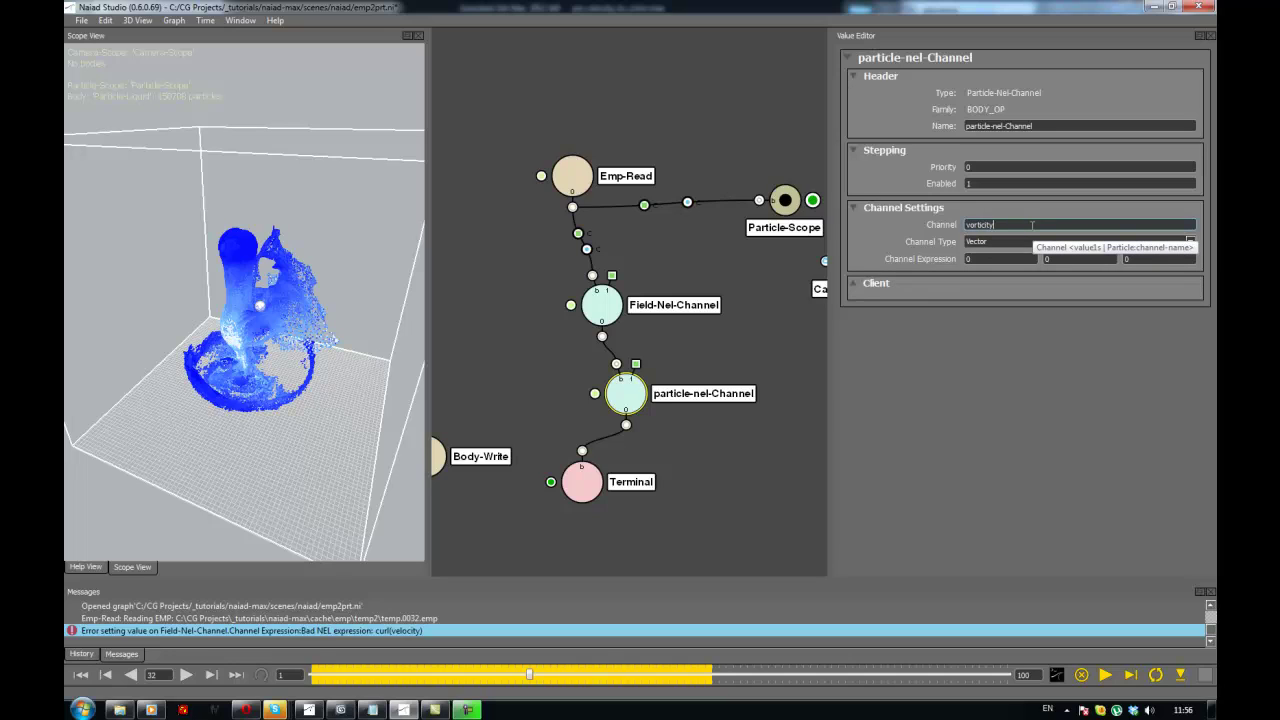
key(Tab)
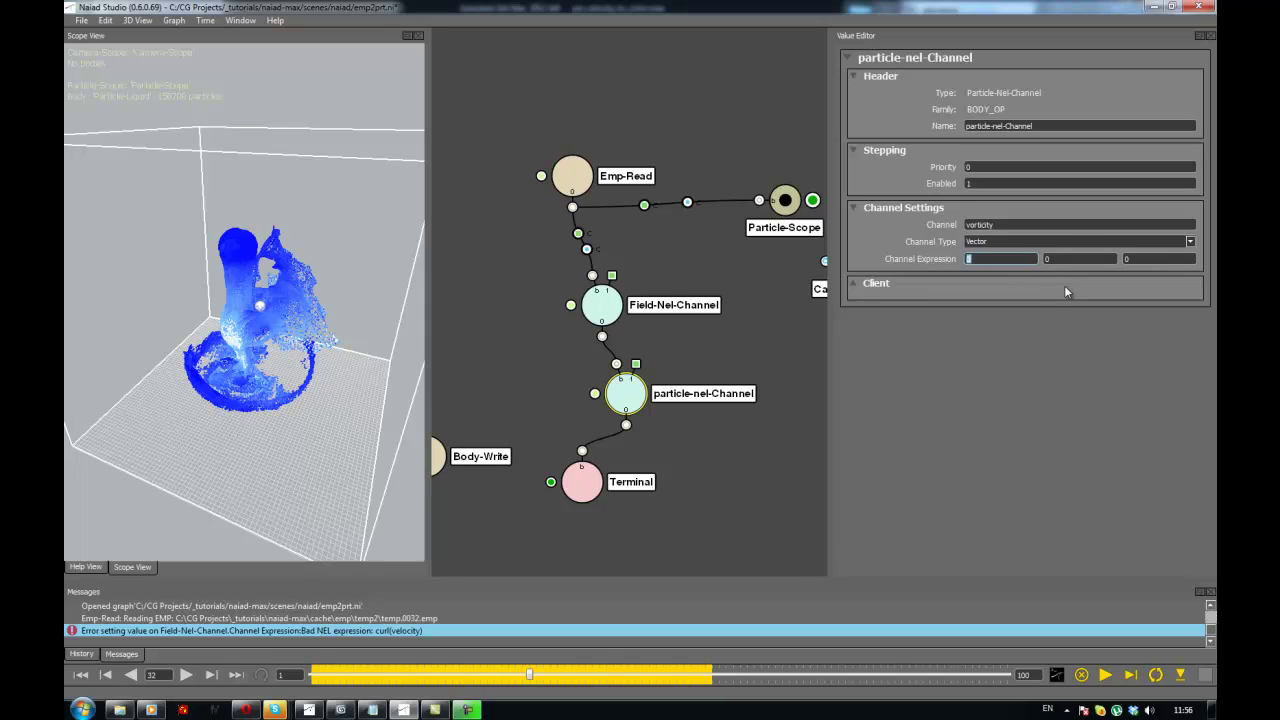
- Set the first component of the particle vorticity channel expression to Field.vorticity[0]
text(Field.vorticity[])
key(Left)
key(ctrl+a)
key(Right)
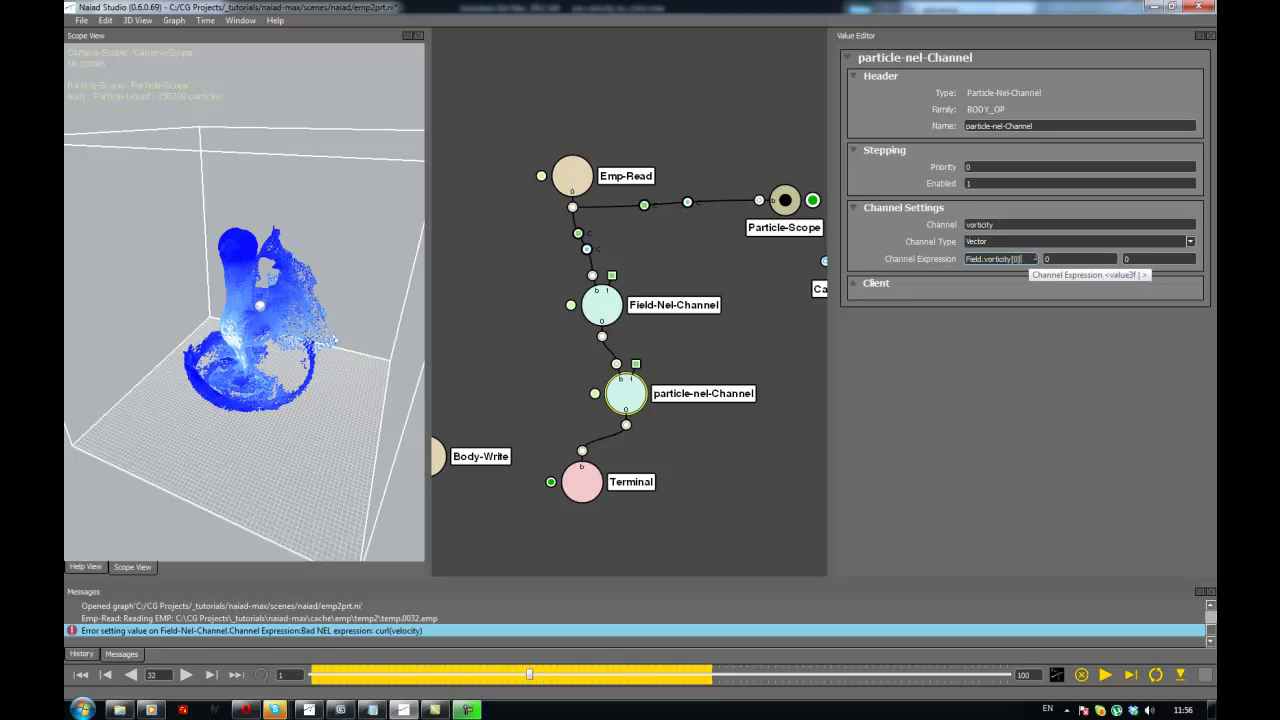
- Copy the particle expression into the other two components, changing them to Field.vorticity[1] and Field.vorticity[2]
drag(1025, 259, 962, 259)
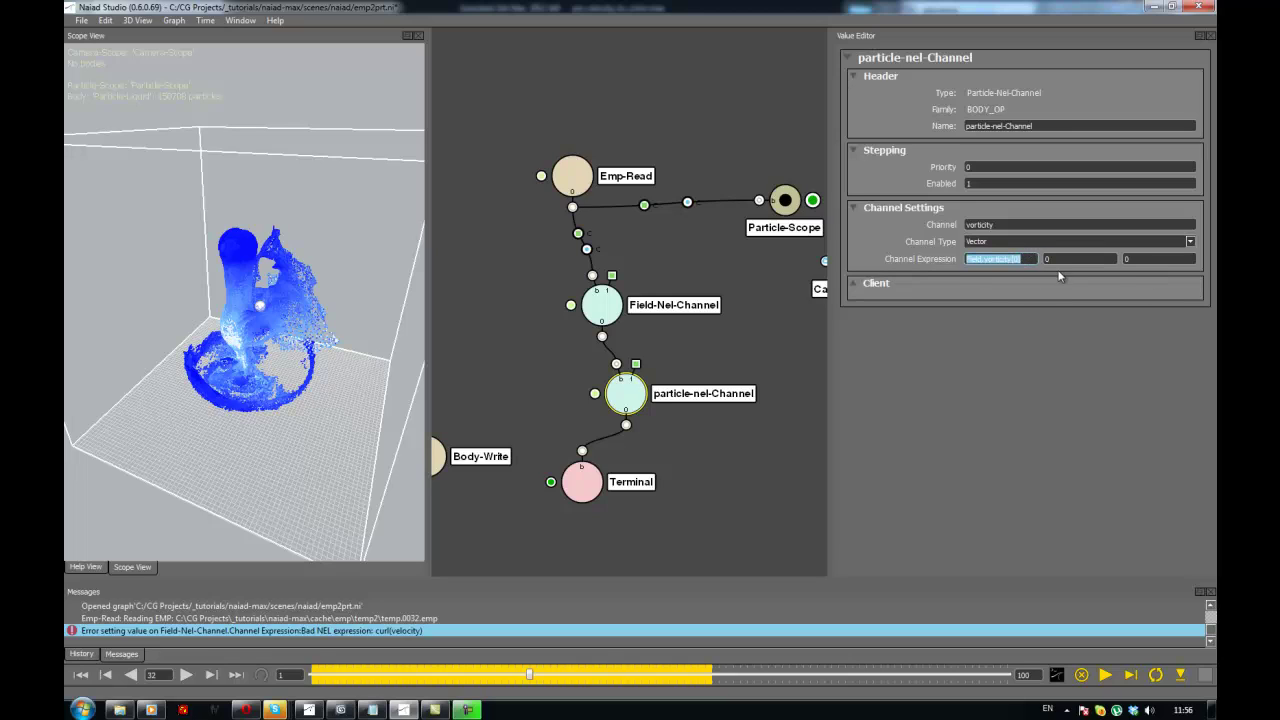
key(ctrl+c)
double_click(1078, 259)
key(ctrl+v)
double_click(1134, 259)
key(ctrl+v)
key(Left)
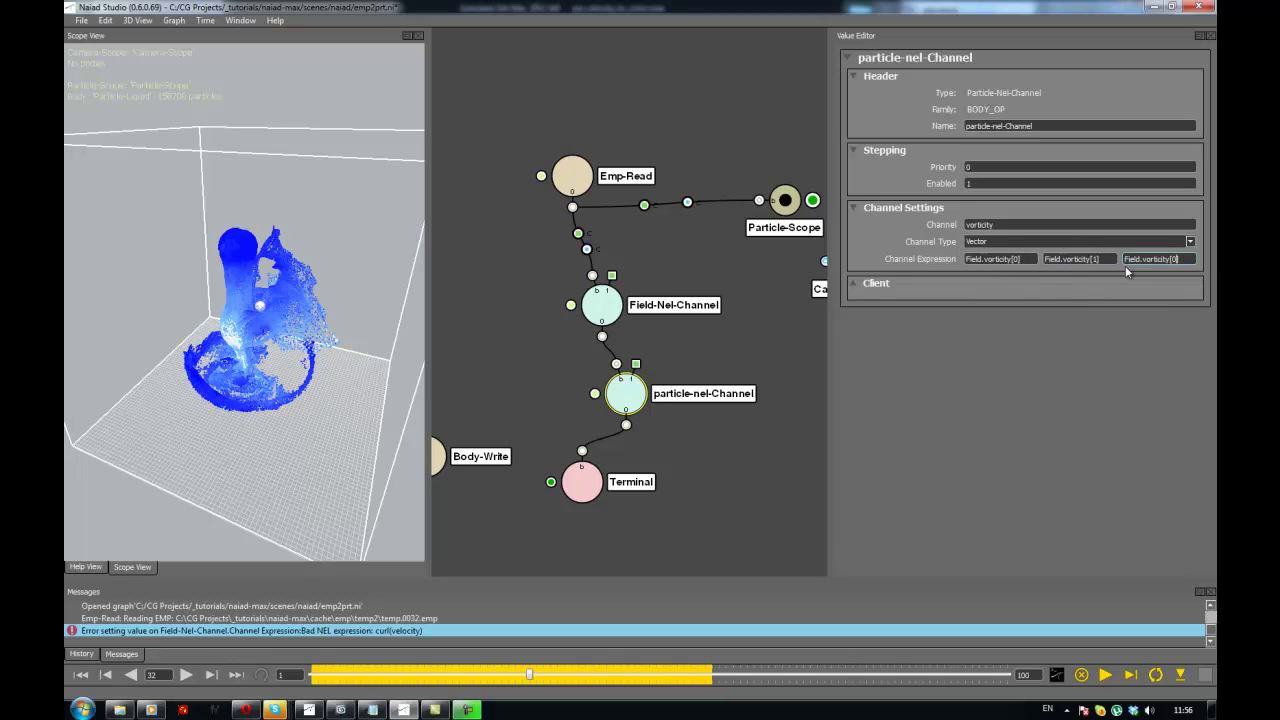
key(shift+Left)
text(2)
- Deselect the node and return the timeline to frame 1
click(713, 534)
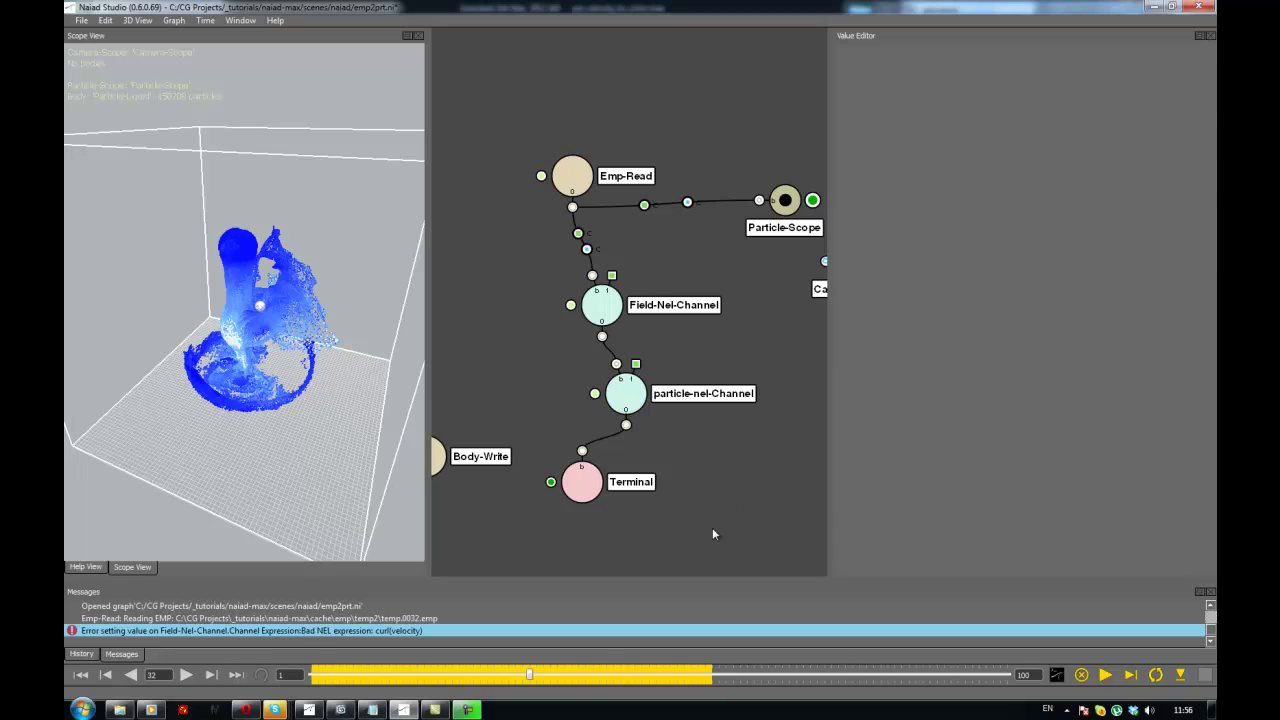
key(Home)
key(Return)
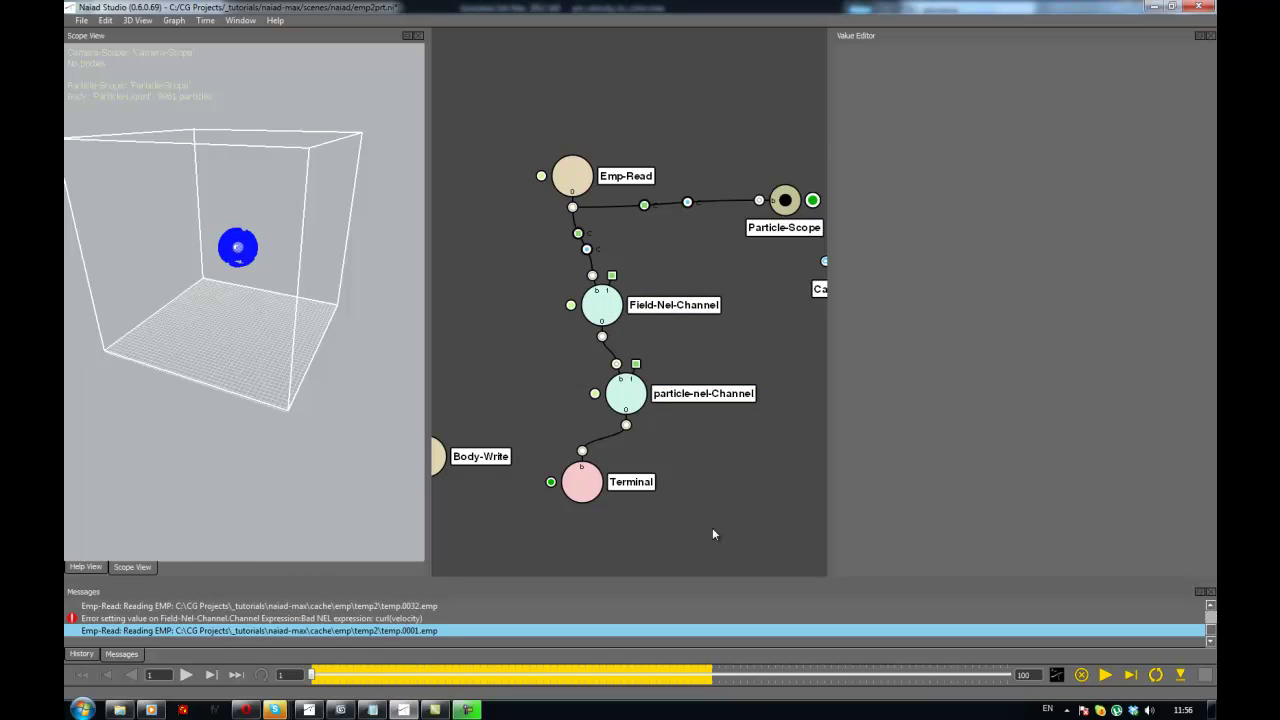
- Run the graph live for a few frames and examine the particle vorticity channel of the Particle-Liquid body feeding the Terminal
key(space)
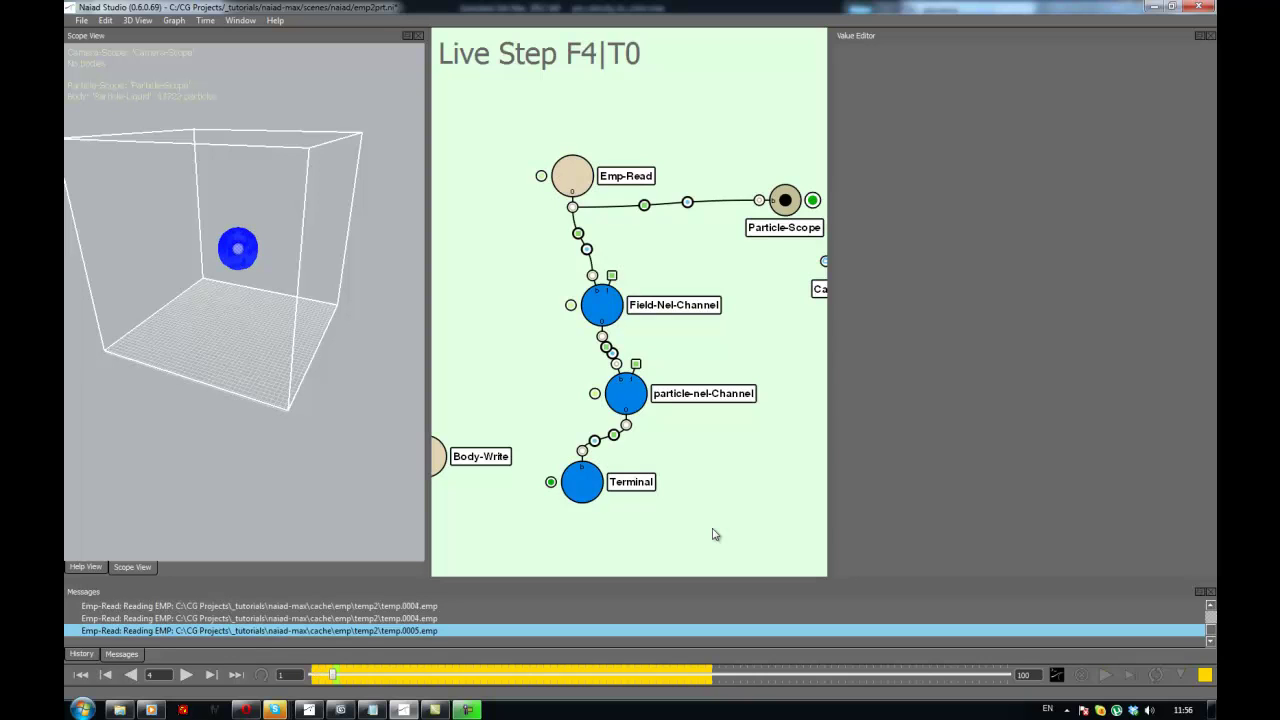
key(space)
drag(579, 481, 573, 502)
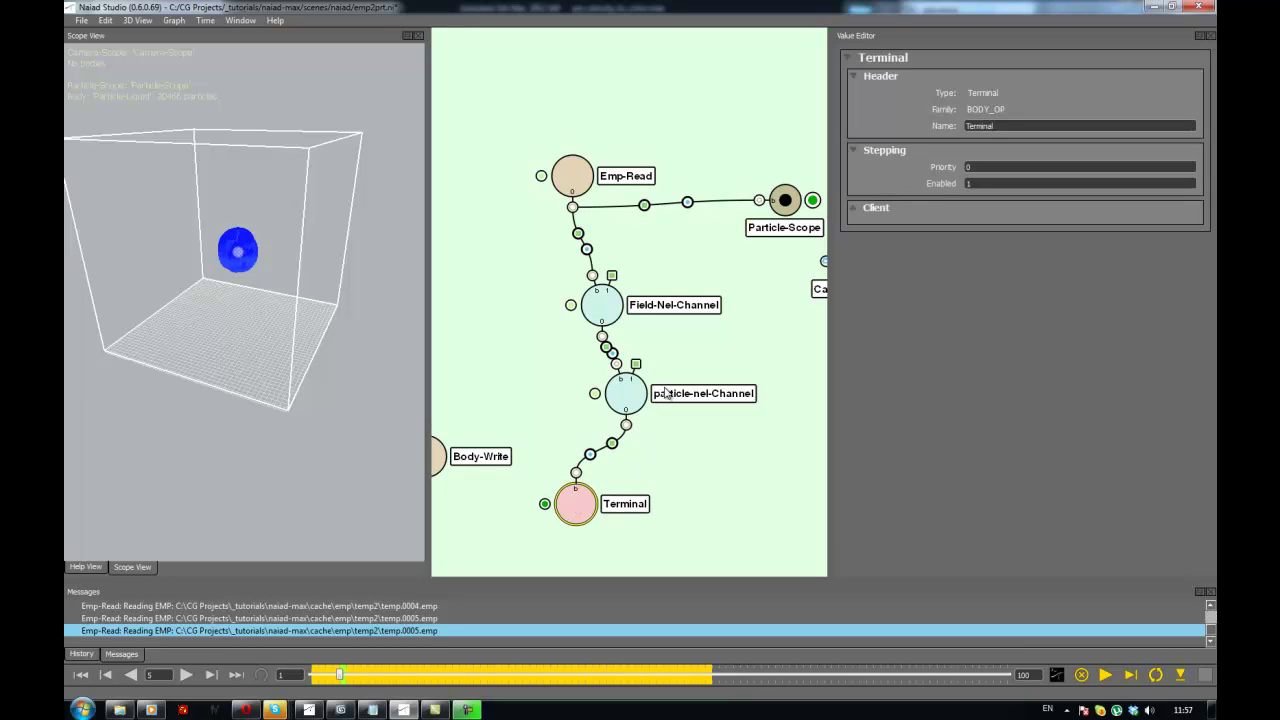
drag(635, 390, 656, 401)
click(578, 476)
click(597, 458)
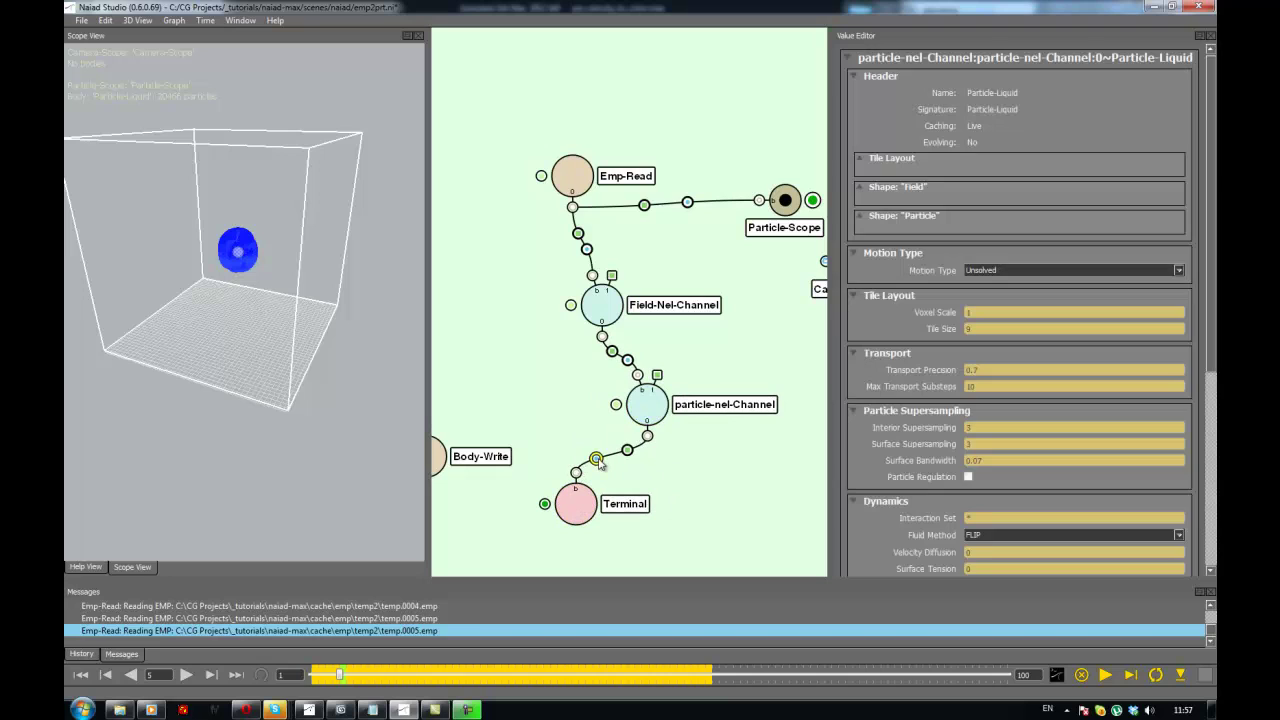
click(861, 218)
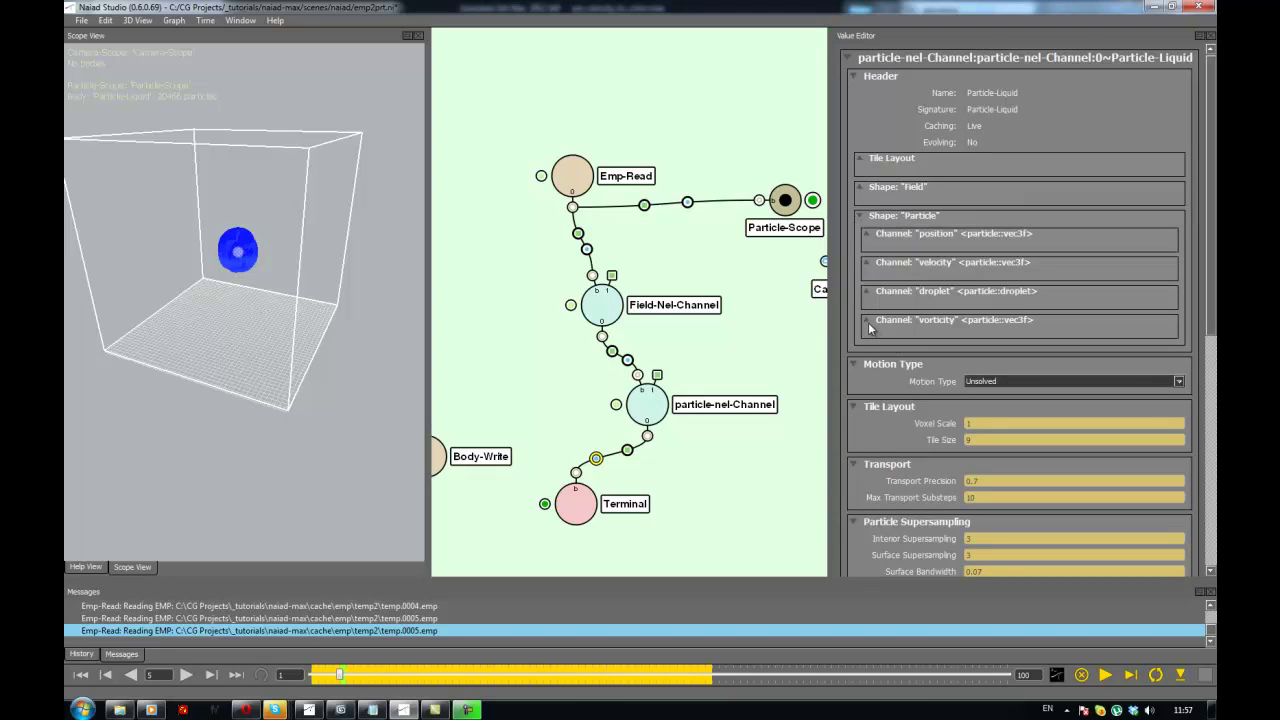
click(908, 322)
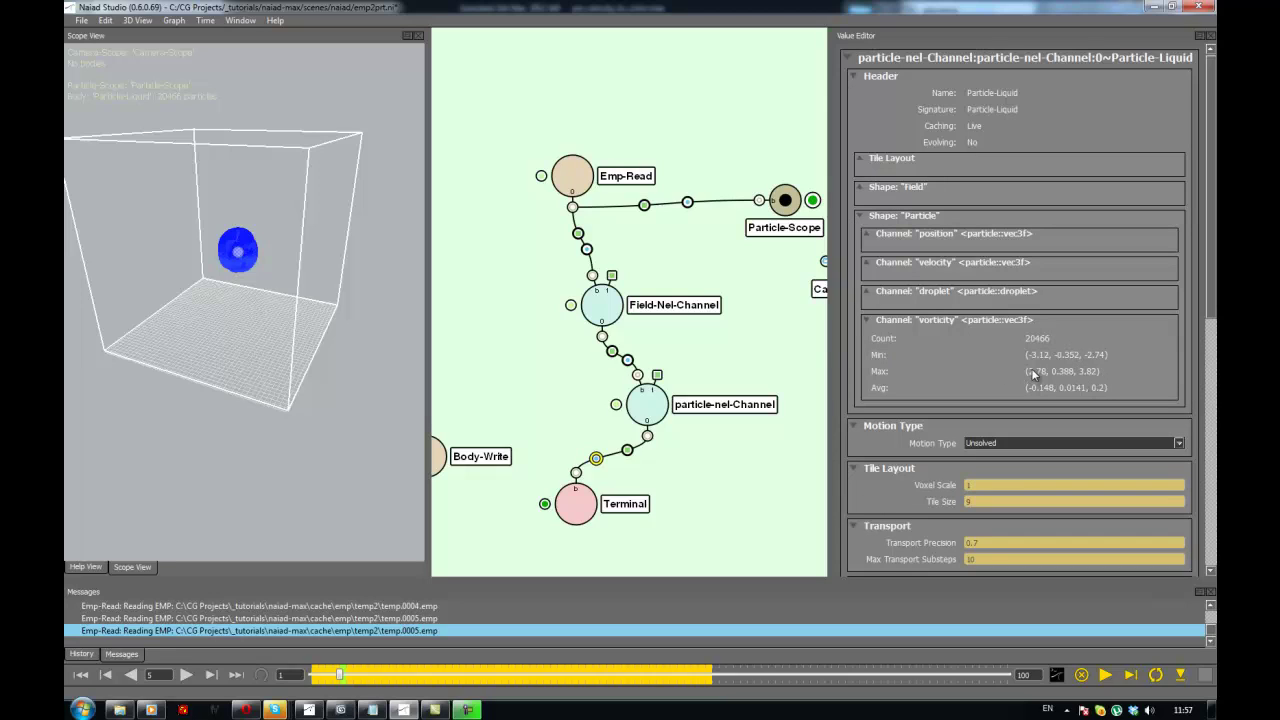
click(688, 478)
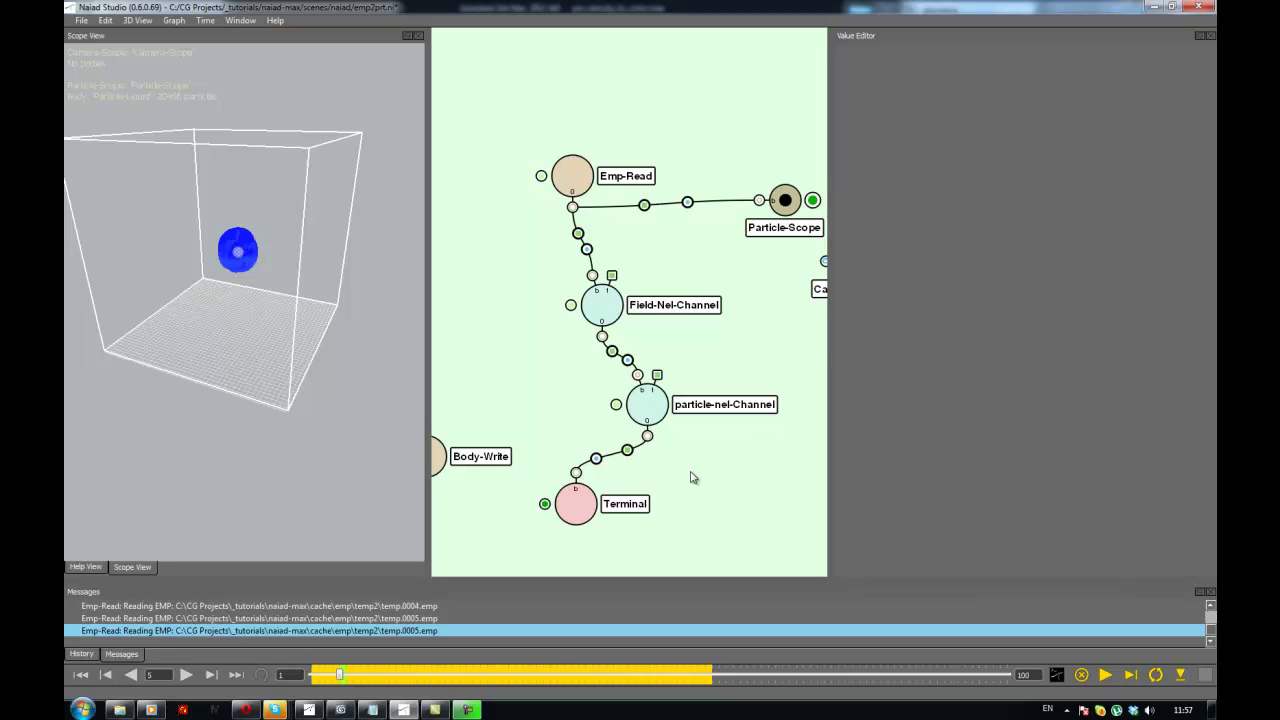
- Disconnect the Terminal from particle-nel-Channel, feed the channel's output into Body-Write instead, and align the two channel nodes under Emp-Read
middle_drag(691, 477, 716, 417)
drag(630, 252, 636, 242)
click(679, 340)
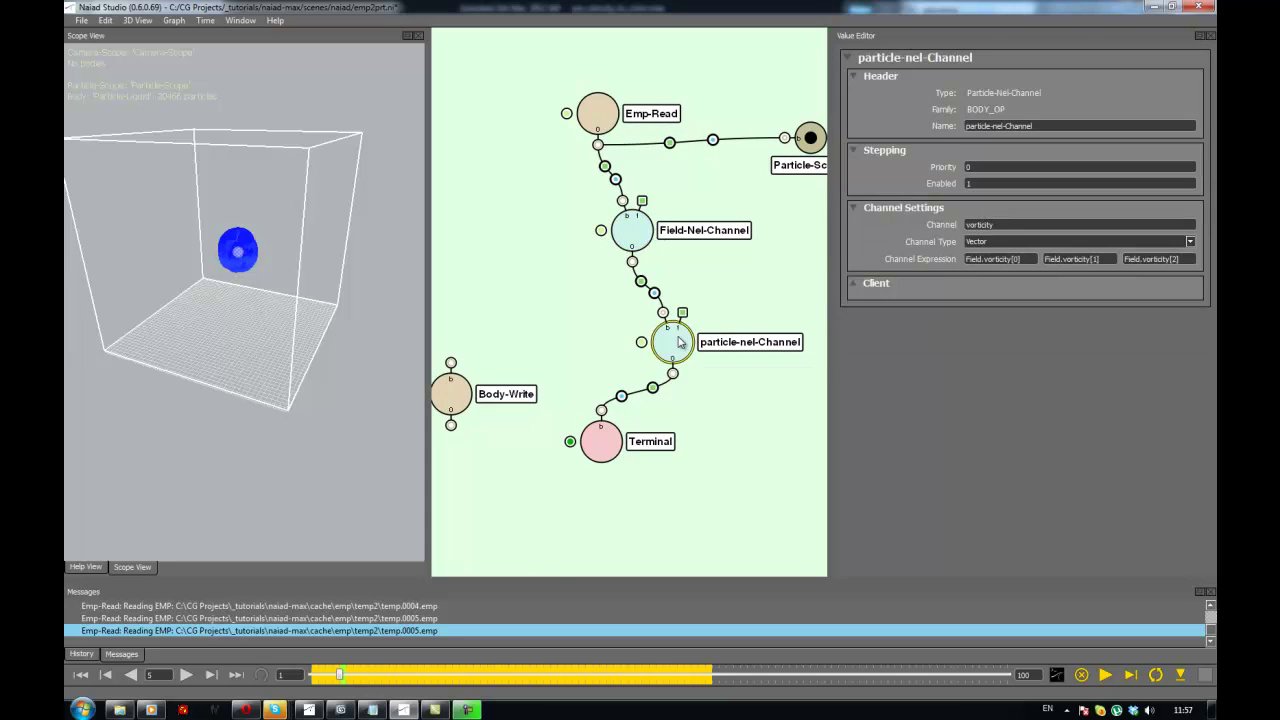
click(612, 400)
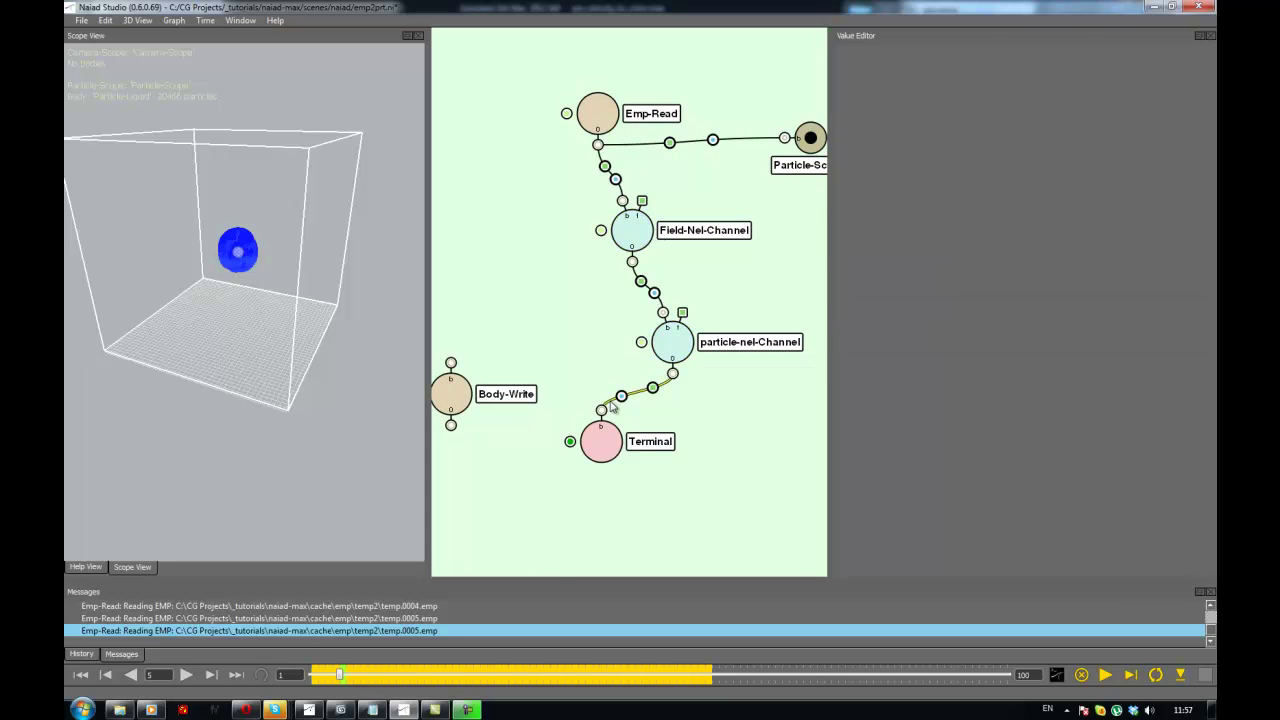
key(Delete)
drag(672, 373, 452, 363)
middle_drag(684, 401, 651, 410)
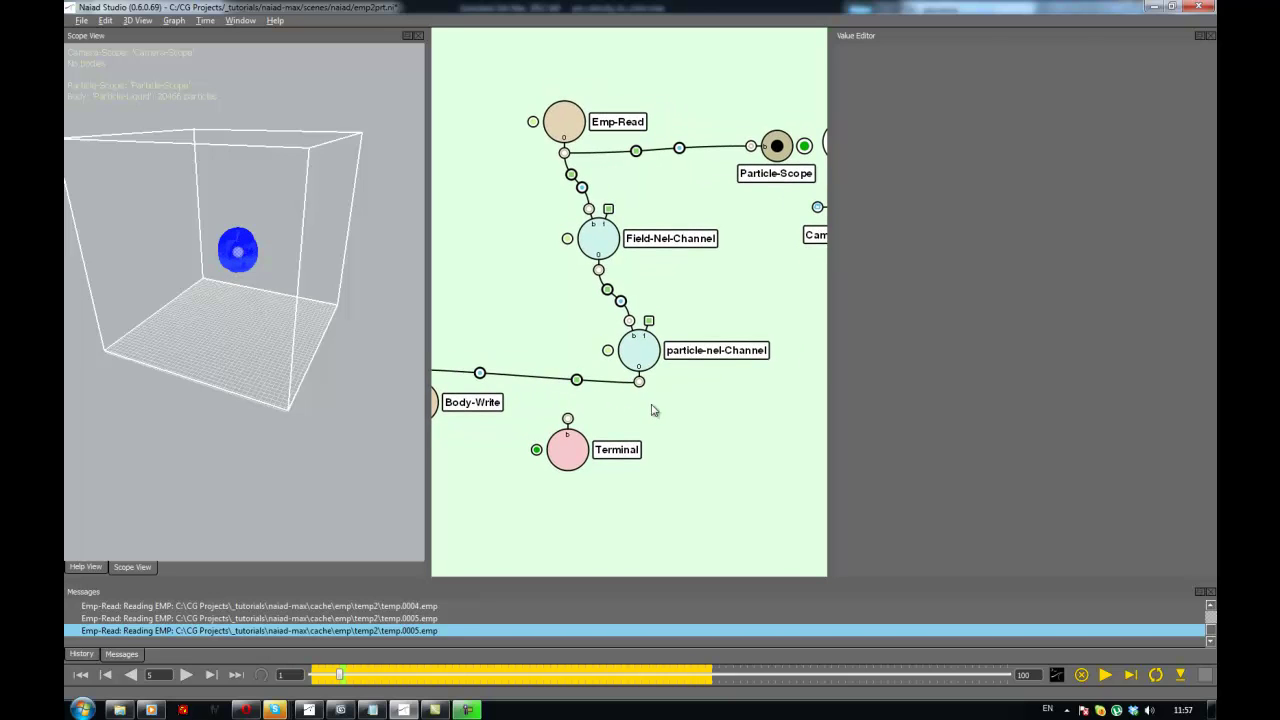
drag(650, 378, 570, 360)
drag(592, 258, 570, 252)
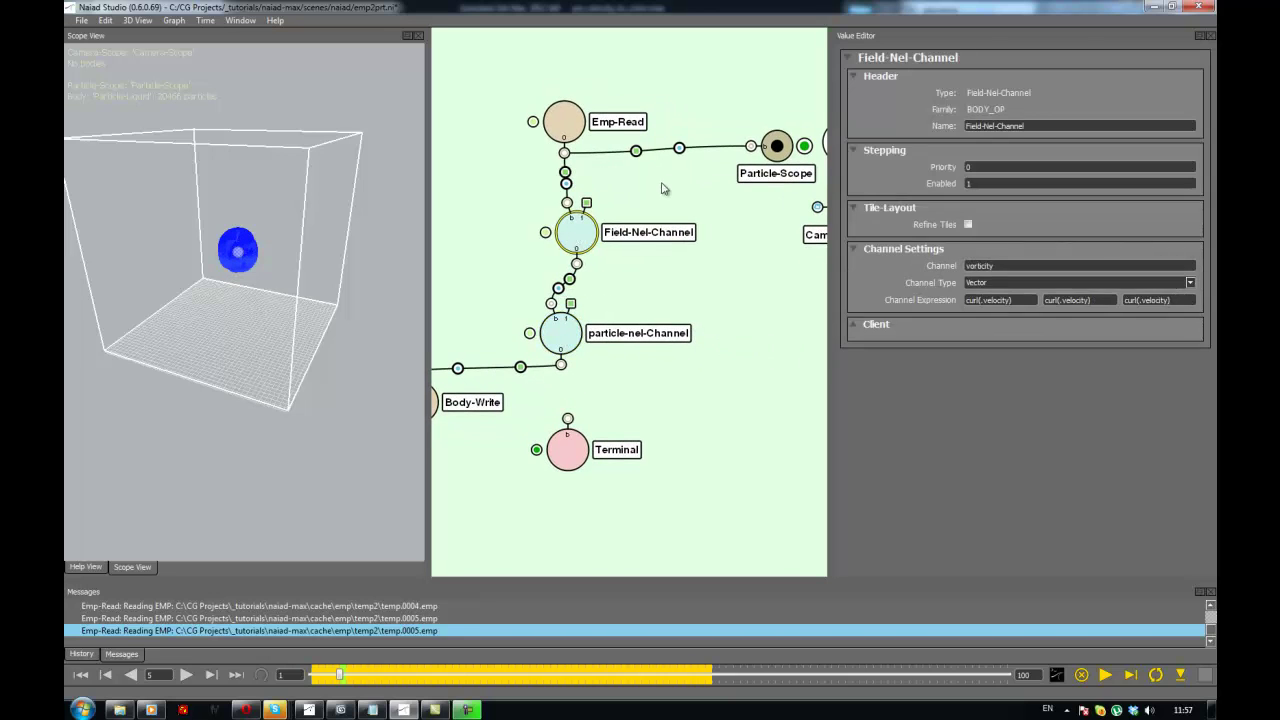
click(661, 188)
- Disconnect Particle-Scope from Emp-Read and move the scope node down beside the end of the chain
click(702, 145)
key(Delete)
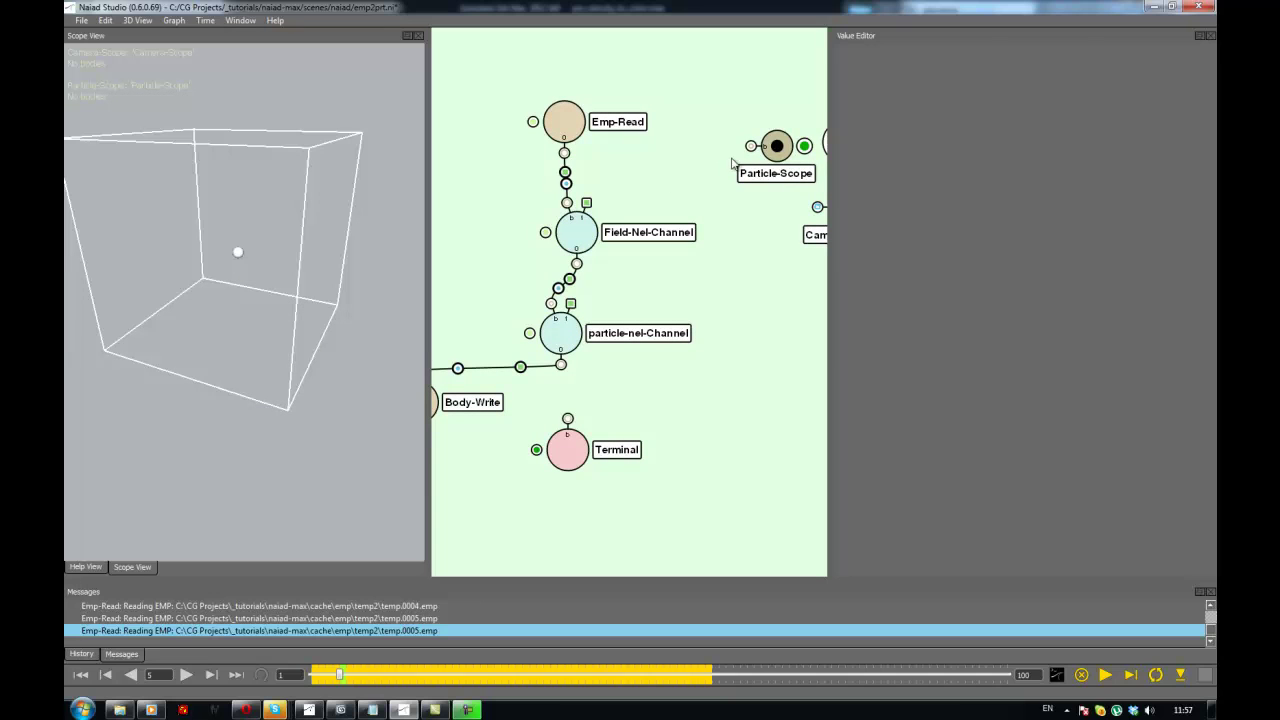
drag(776, 152, 745, 495)
middle_drag(576, 443, 628, 382)
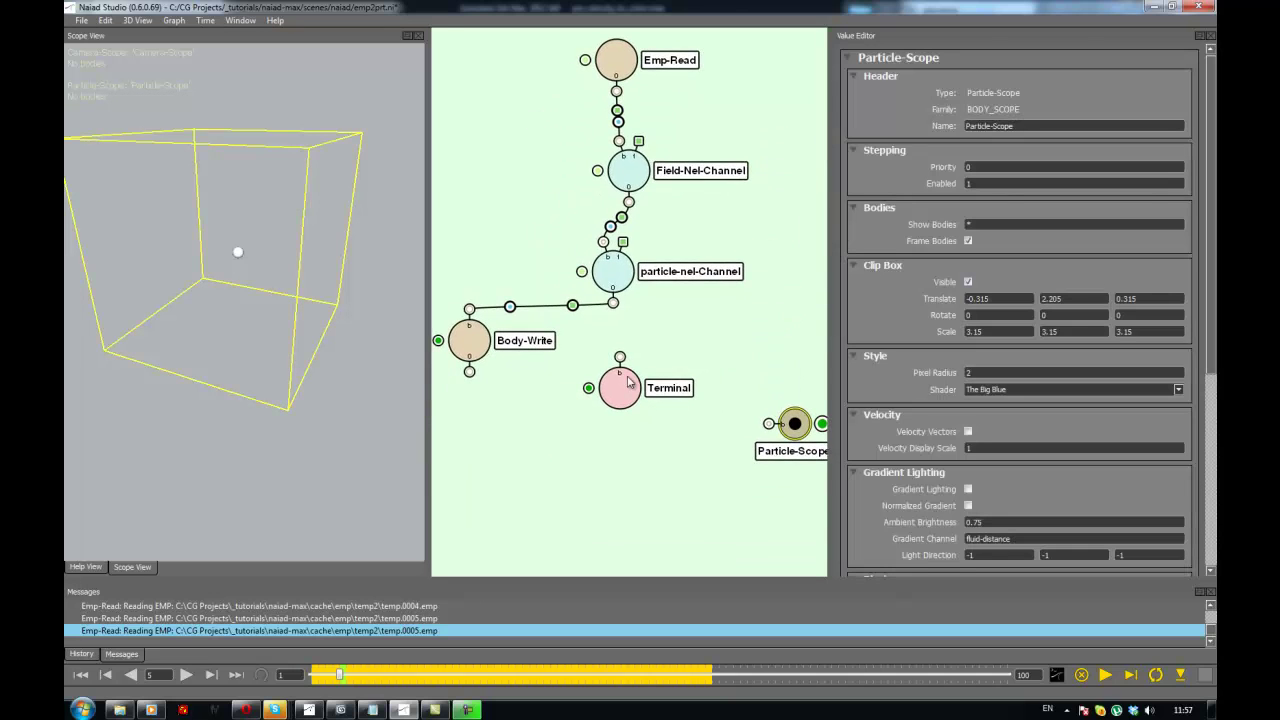
- Delete the Terminal, place Body-Write beneath particle-nel-Channel, and connect Particle-Scope to Body-Write's input
click(613, 390)
key(Delete)
drag(468, 355, 601, 454)
drag(769, 424, 605, 411)
middle_drag(659, 370, 613, 404)
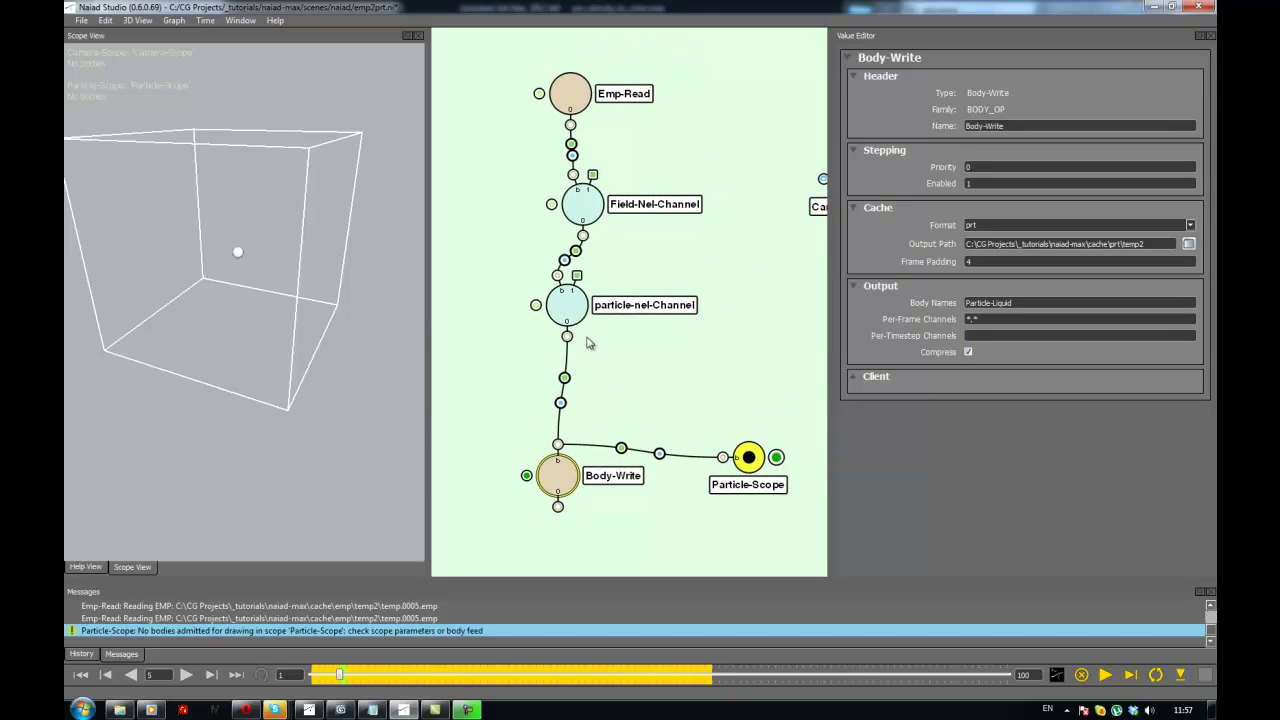
- Restart the simulation from frame 1 and run it live to frame 11, spacing particle-nel-Channel evenly between its neighbours
drag(571, 307, 575, 372)
click(656, 398)
key(ctrl+r)
key(Return)
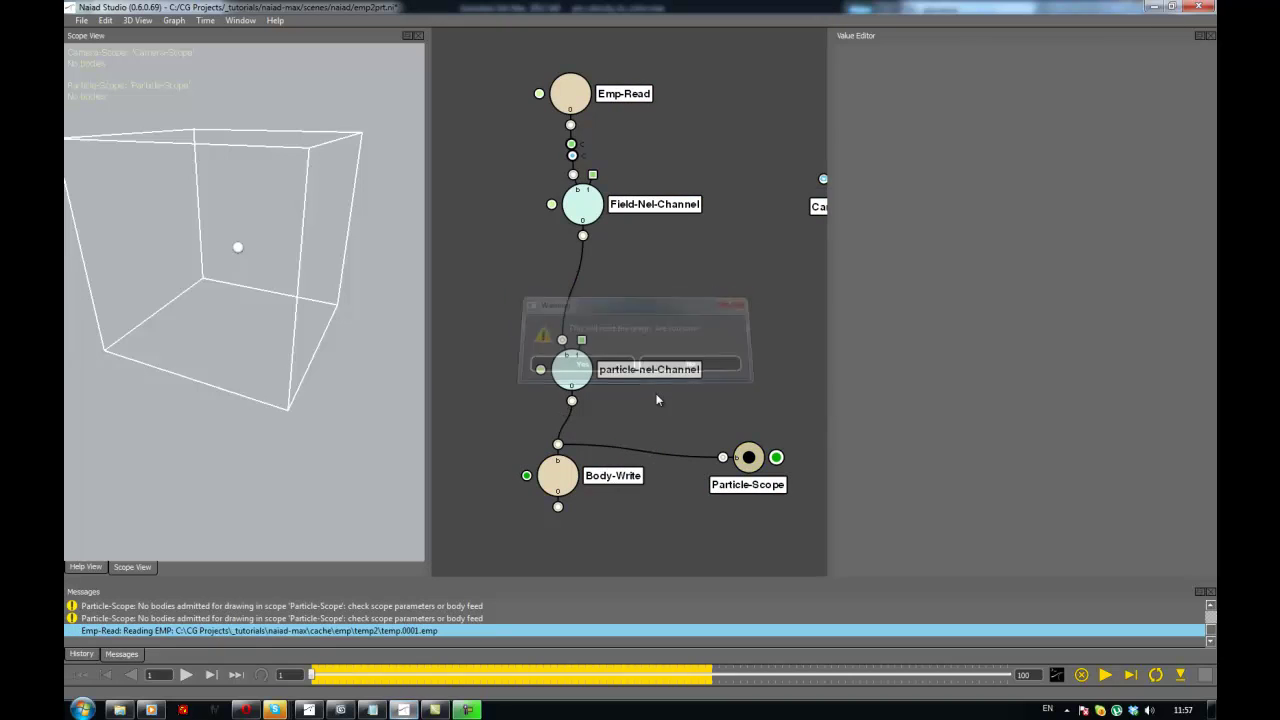
key(space)
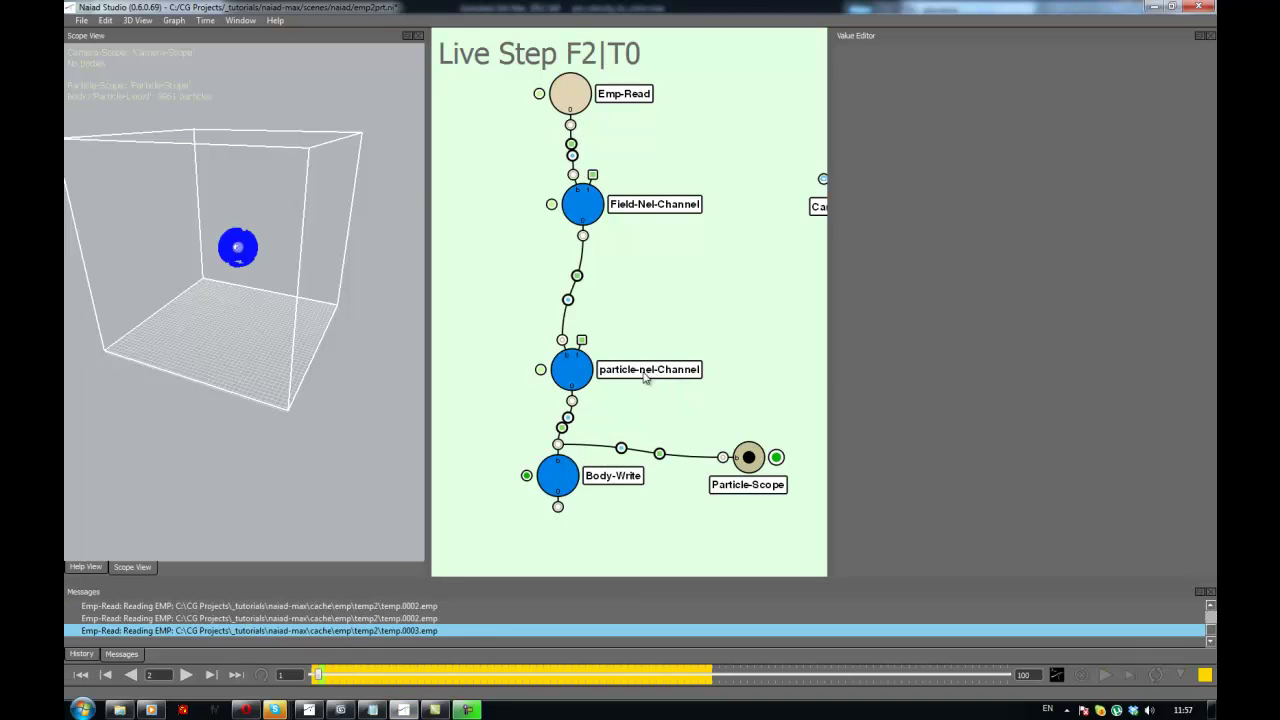
drag(587, 369, 594, 328)
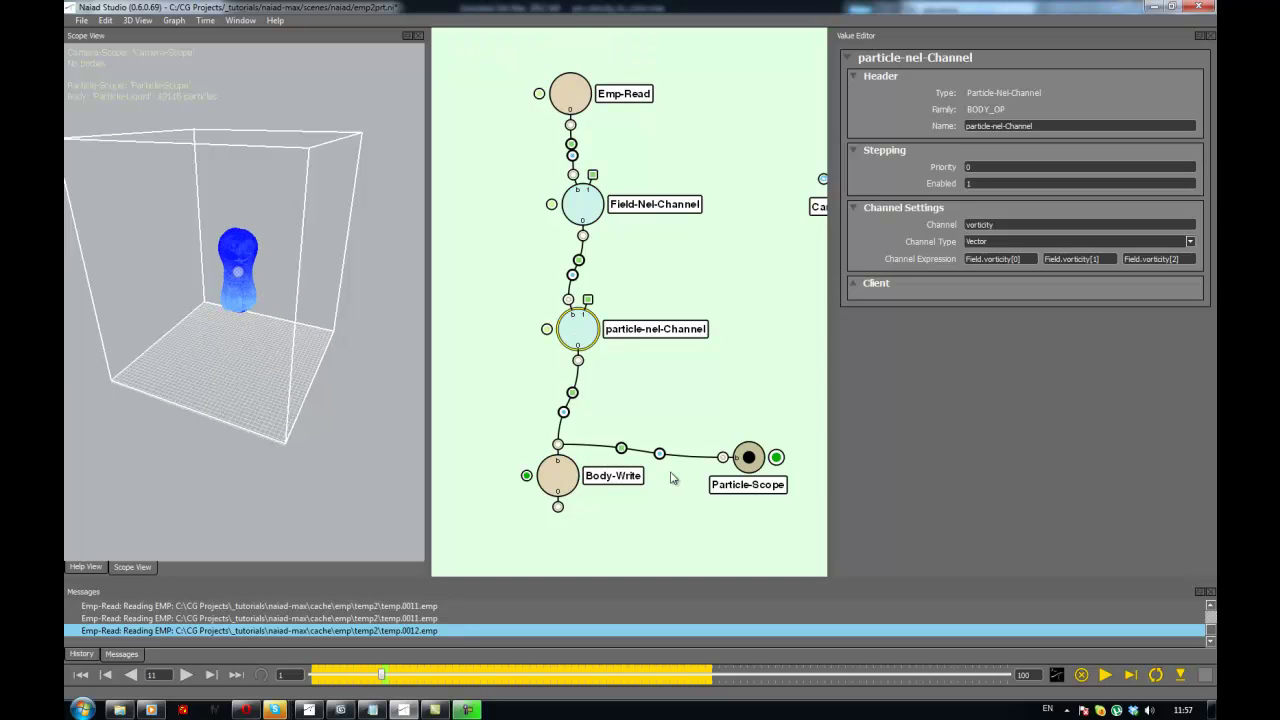
- Set Particle-Scope's shader to Channel Color and its color channel to .vorticity
click(750, 459)
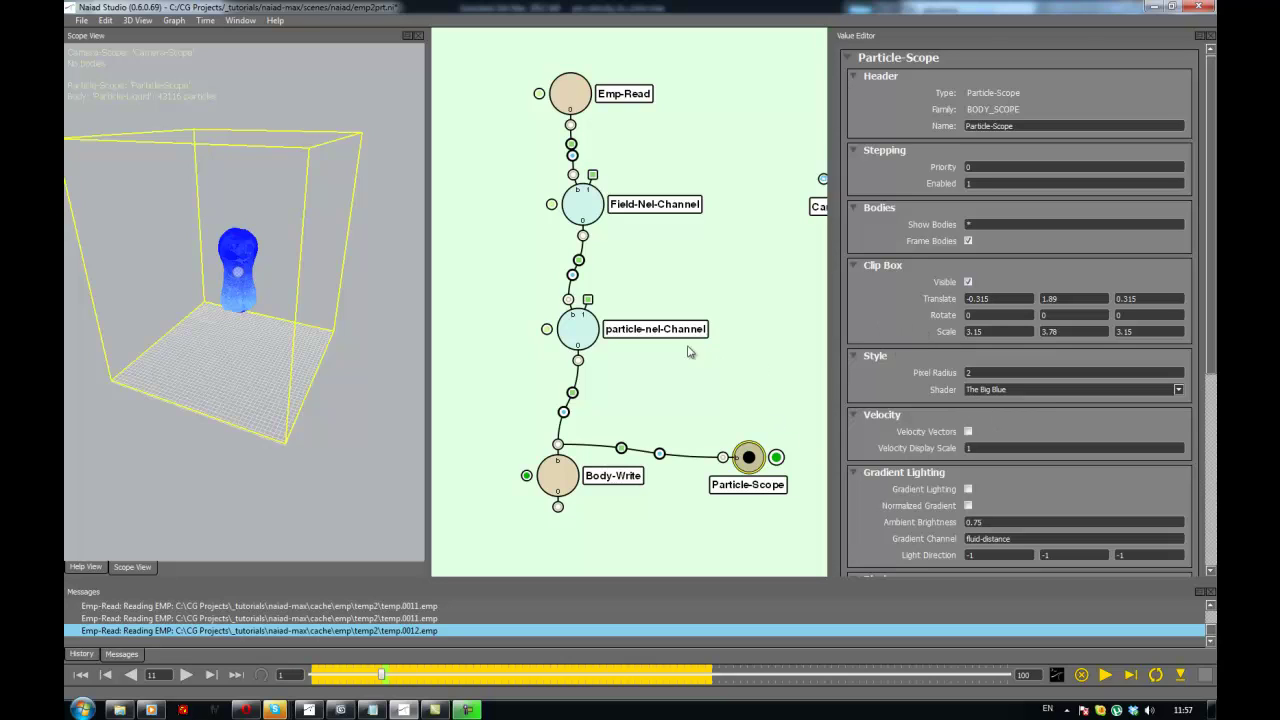
alt+drag(279, 298, 300, 292)
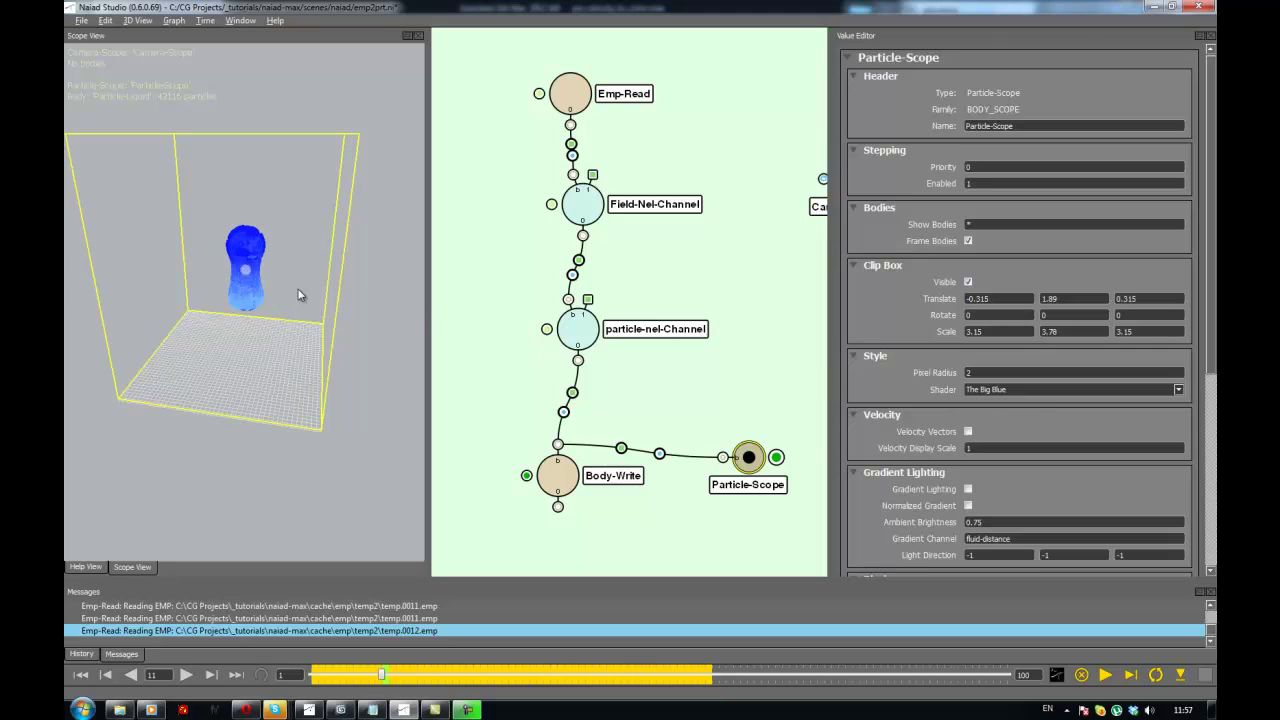
click(1025, 390)
click(1019, 407)
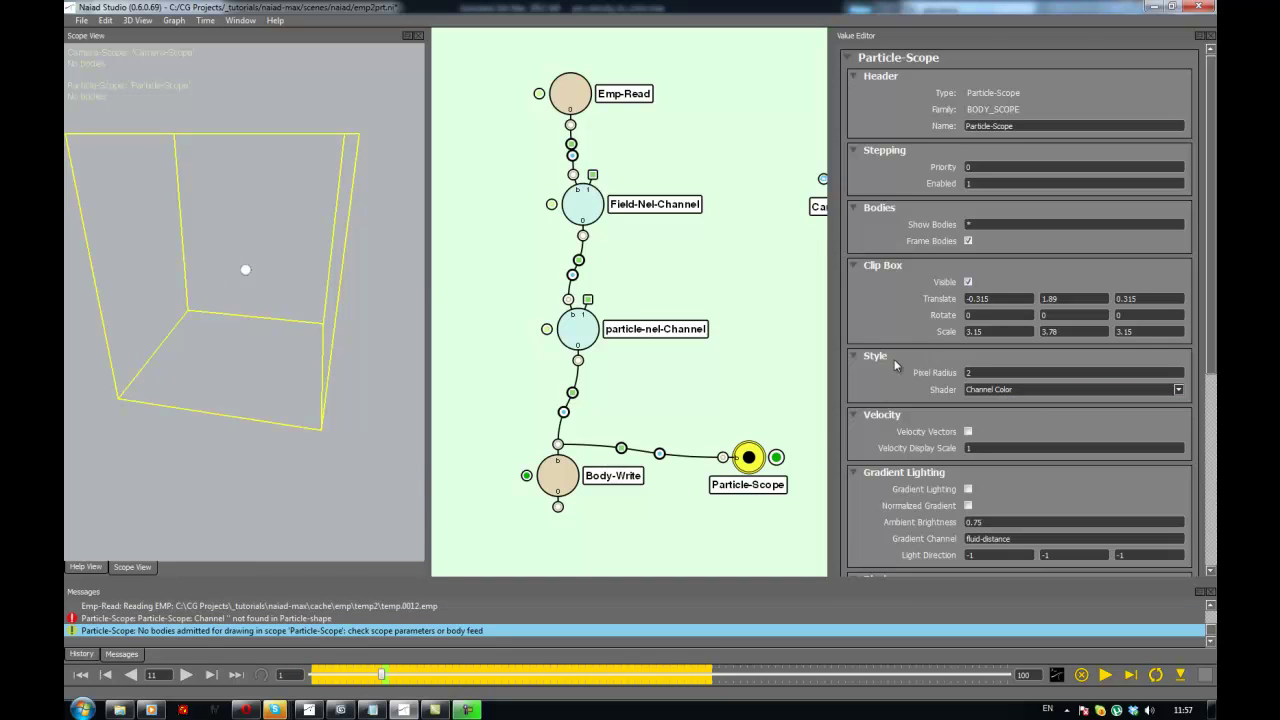
scroll(860, 410, down, 5)
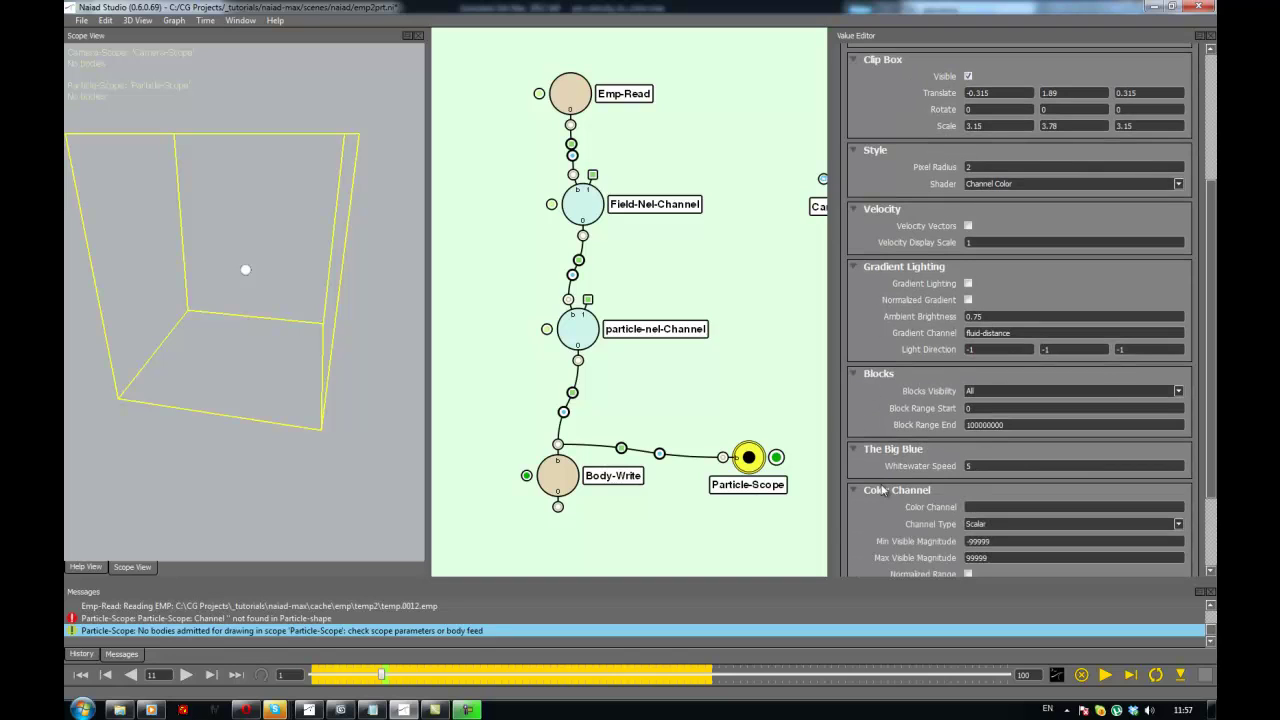
scroll(866, 525, down, 2)
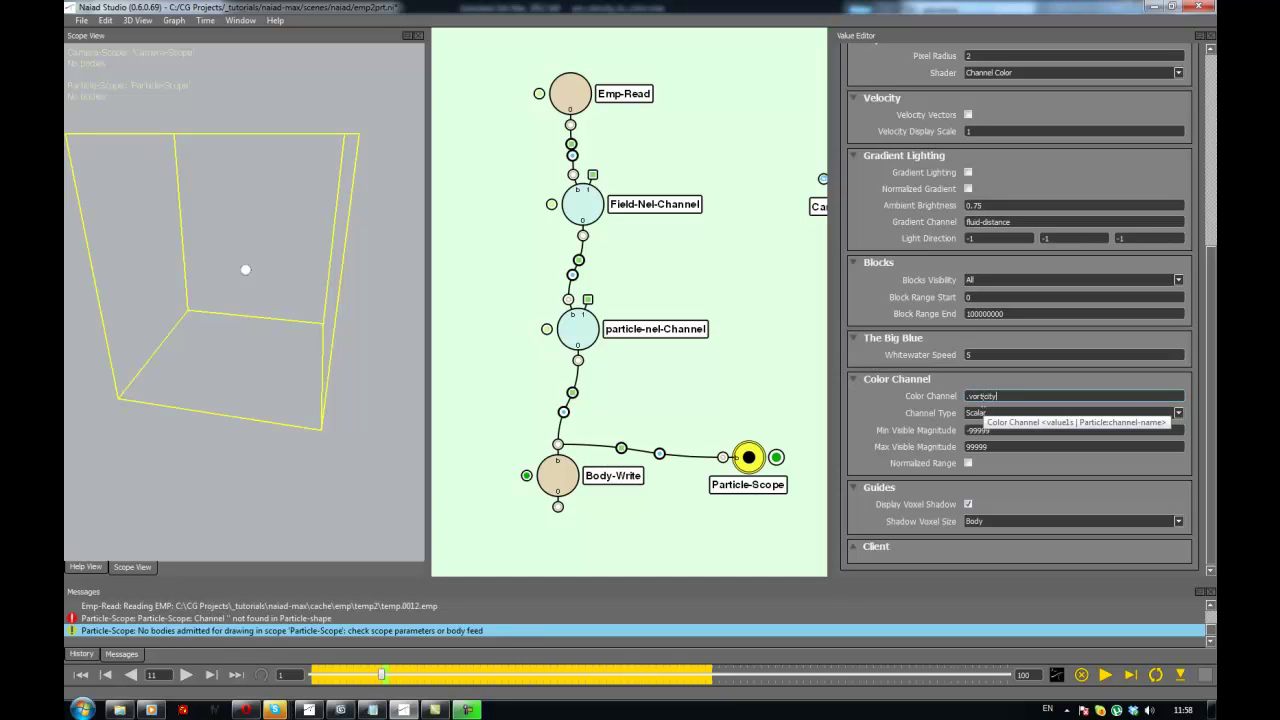
key(Return)
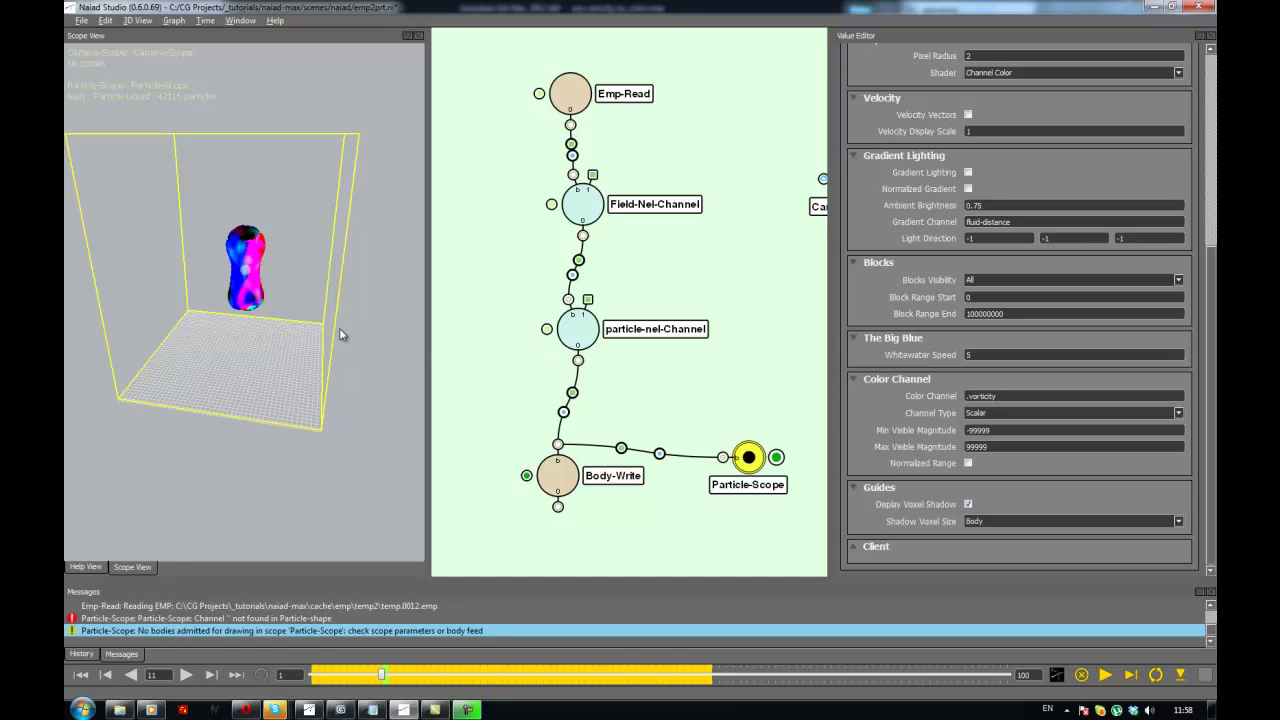
- Continue the live run from frame 11 through frame 32 to write the PRT cache, examining the vorticity-coloured particles from several sides
alt+drag(340, 334, 482, 342)
alt+right_drag(358, 314, 484, 306)
alt+drag(484, 311, 268, 322)
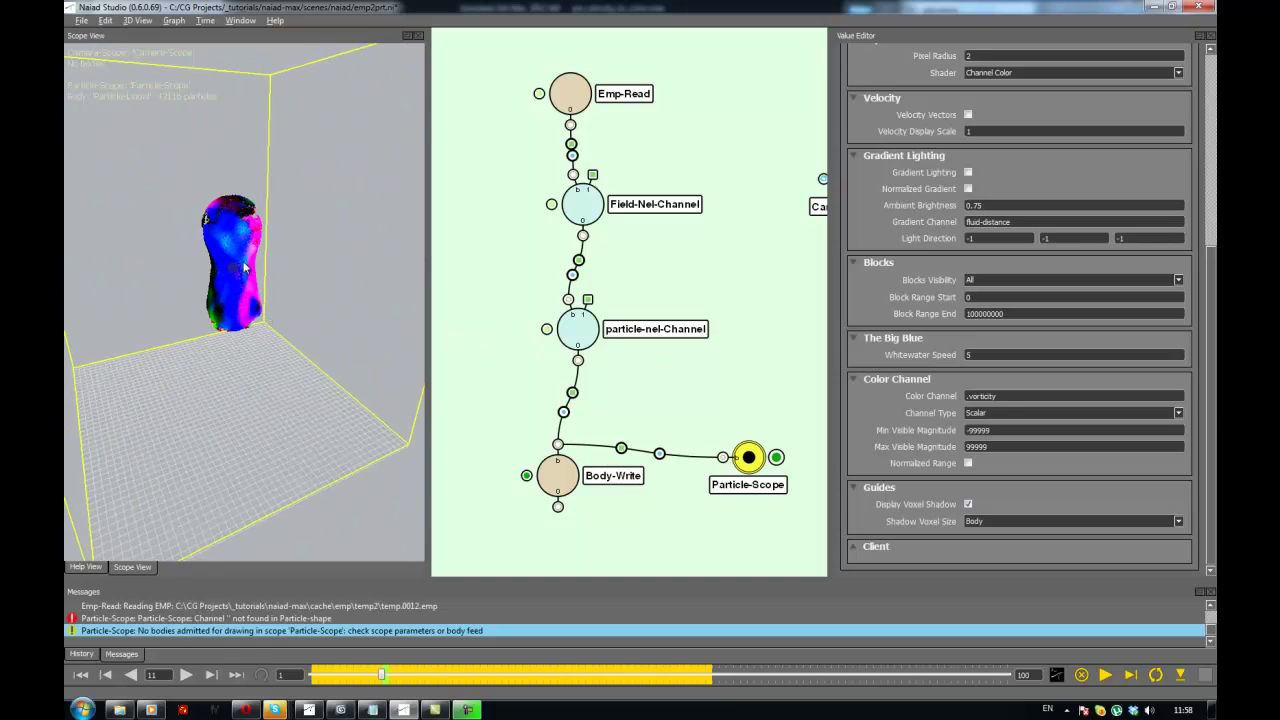
alt+drag(247, 268, 178, 277)
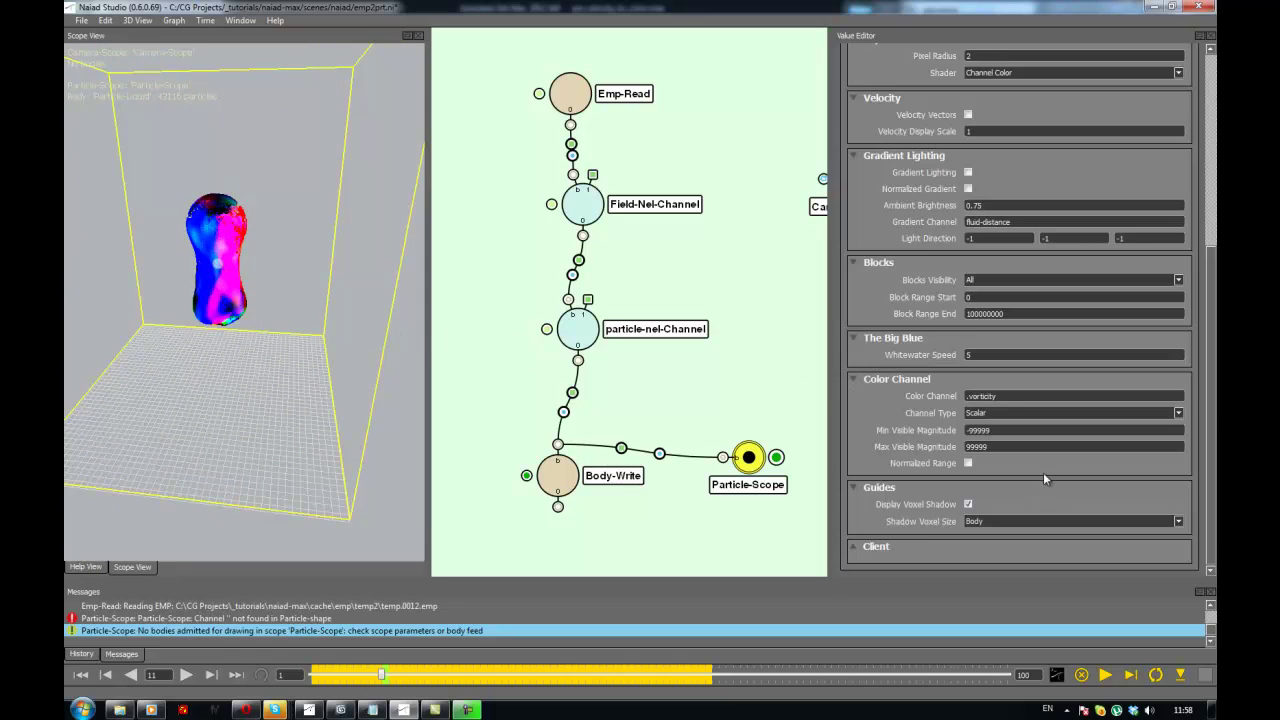
key(space)
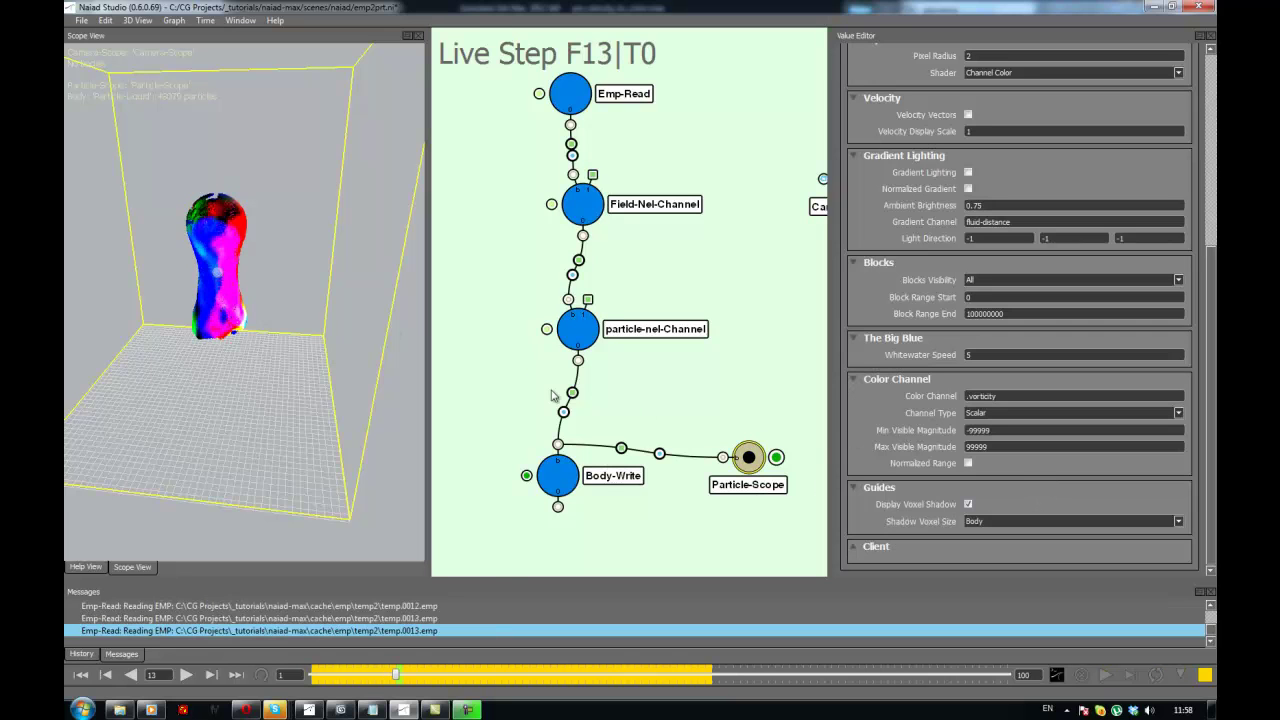
alt+drag(266, 341, 364, 358)
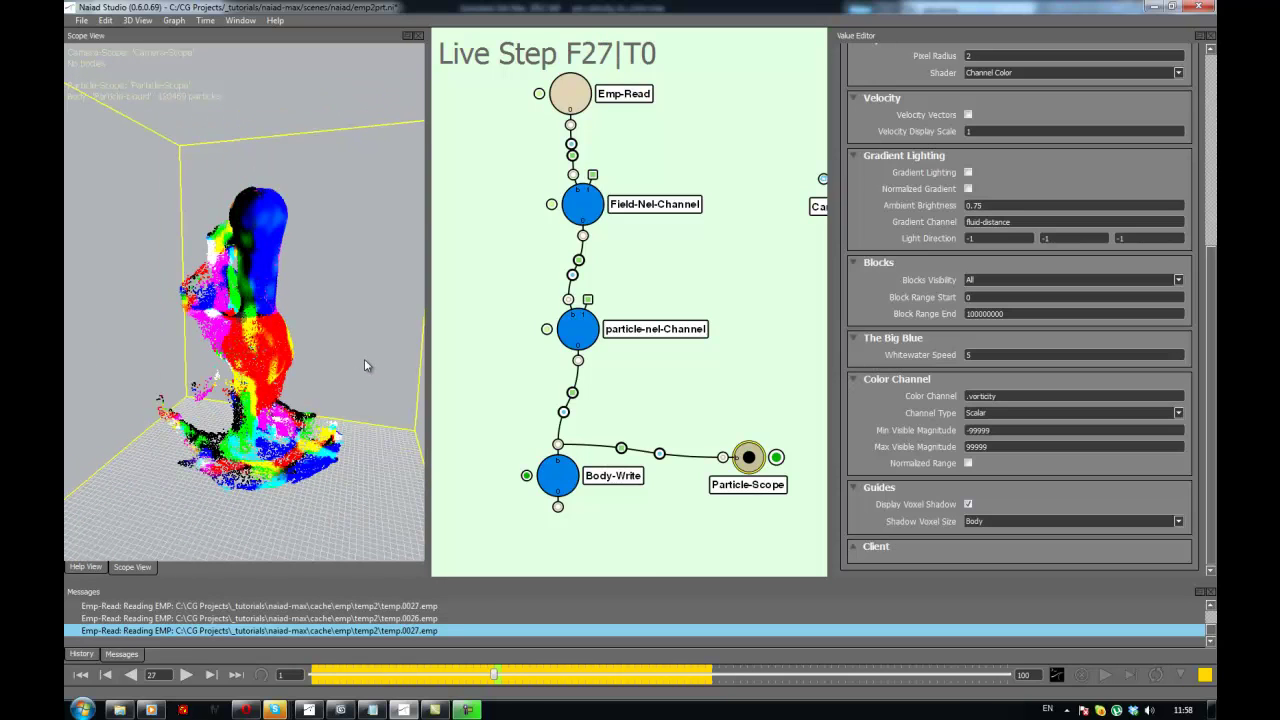
alt+drag(370, 371, 411, 345)
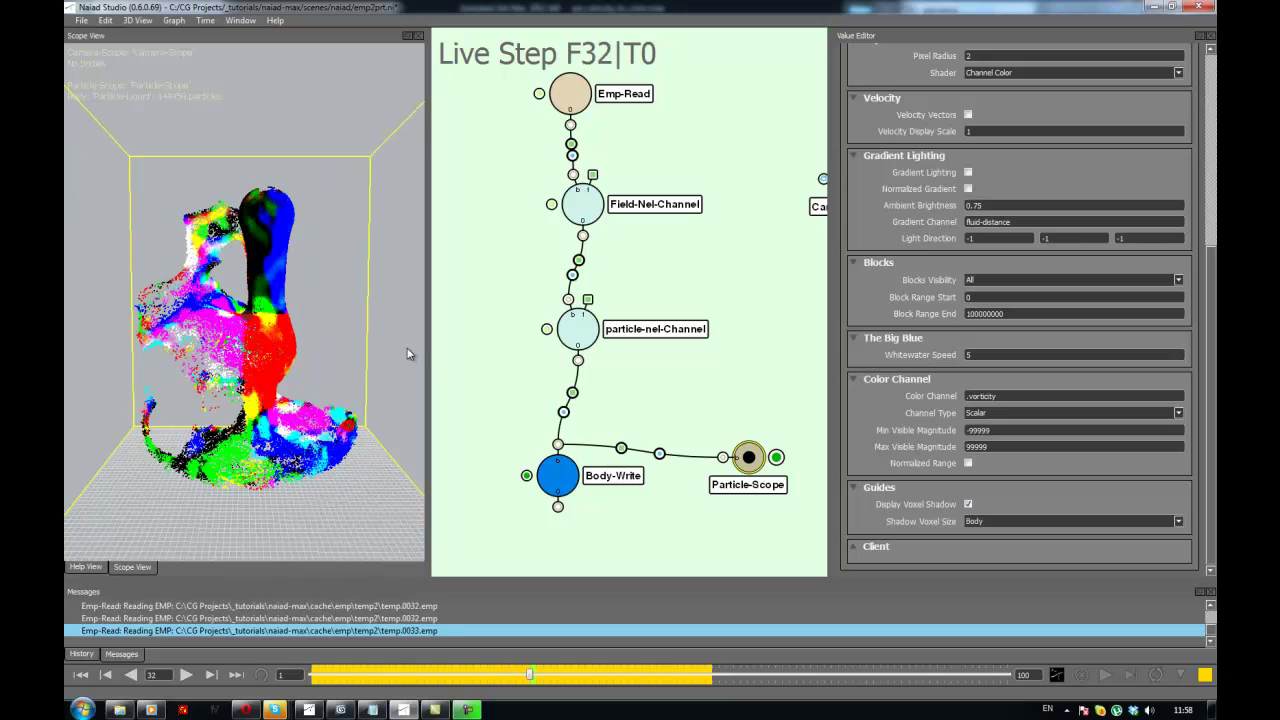
alt+drag(384, 358, 323, 363)
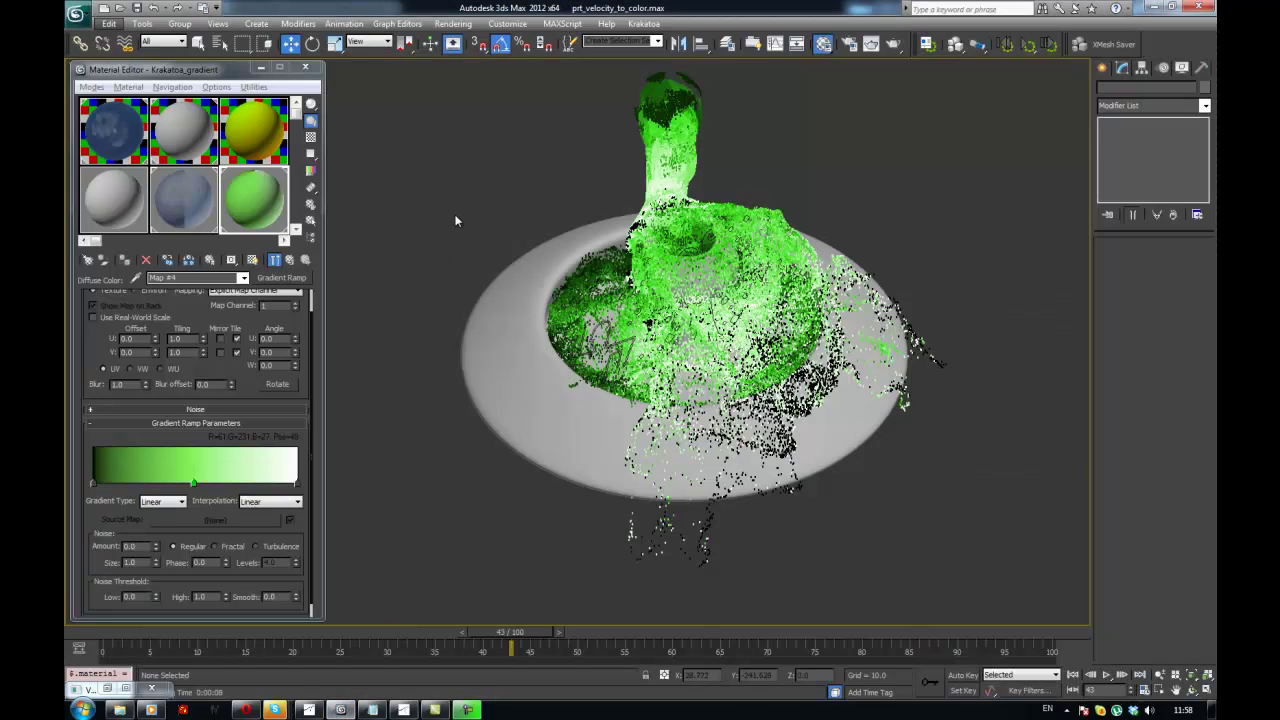
- Switch to 3ds Max and reset the scene, saving the changes to prt_velocity_to_color.max
click(84, 24)
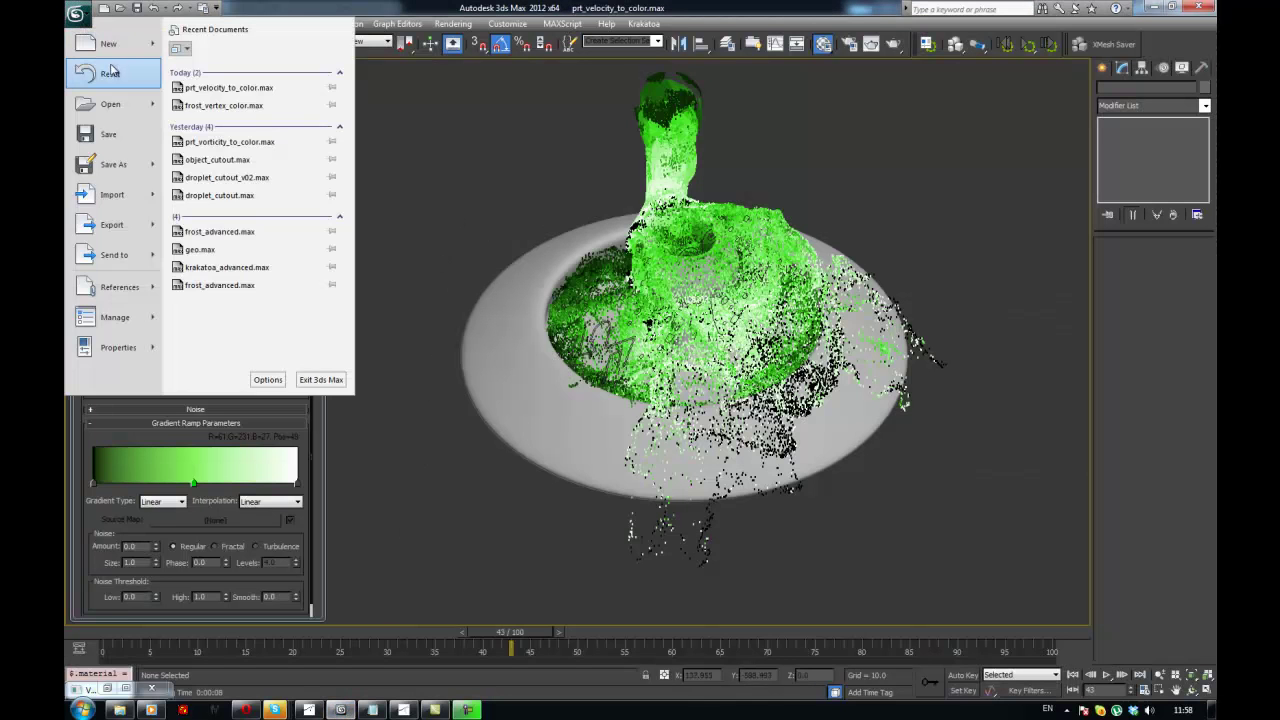
click(116, 78)
drag(609, 323, 485, 459)
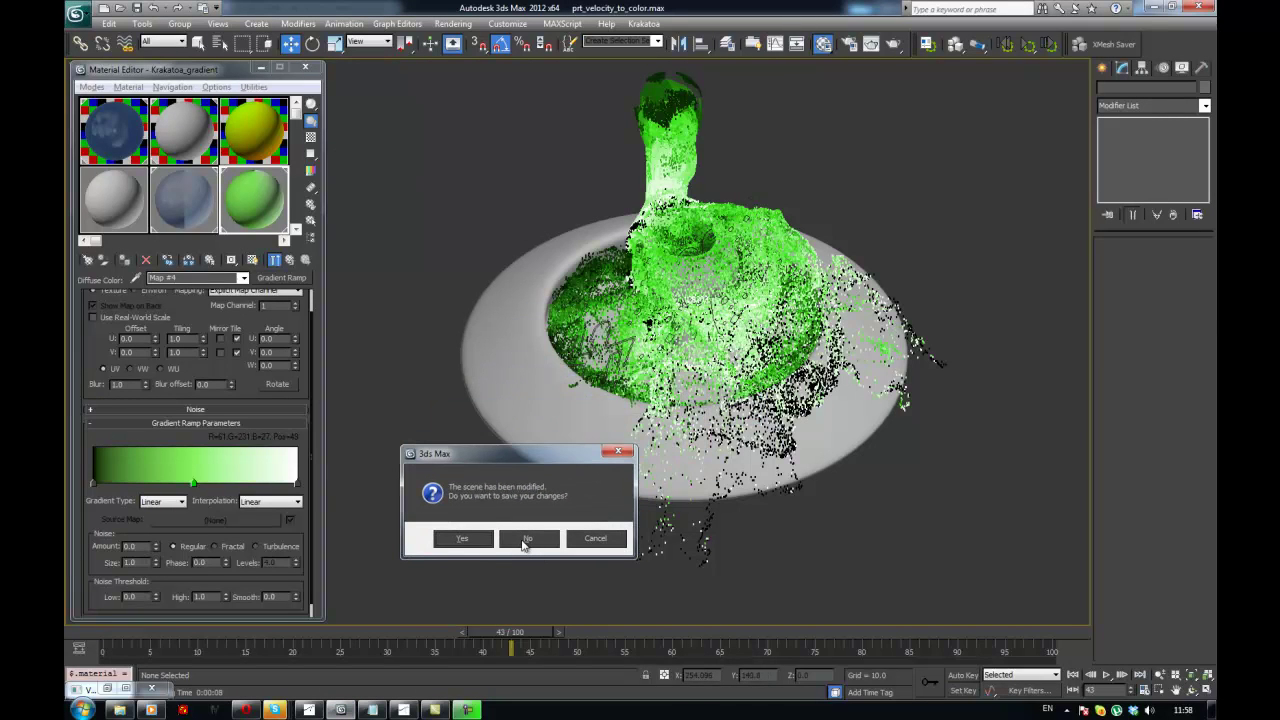
click(464, 540)
click(603, 385)
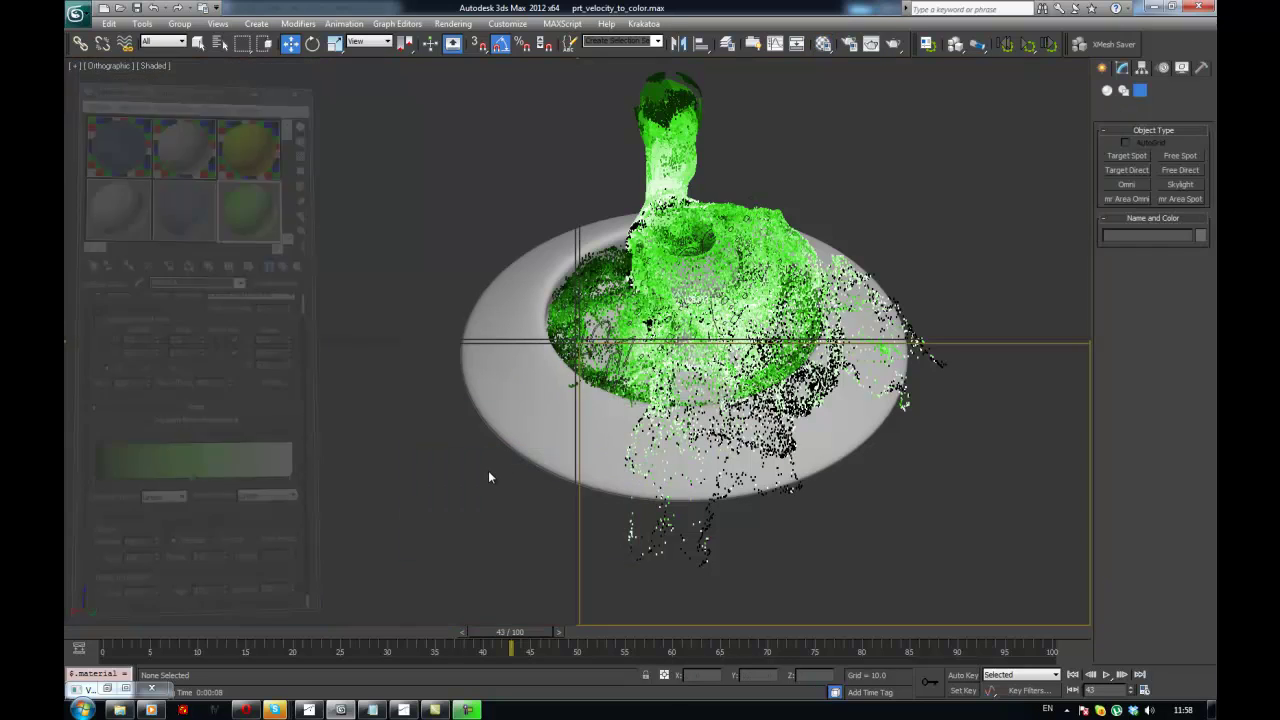
- Open the scene prt_vorticity_to_color.max from C:\CG Projects\_tutorials\naiad-max\scenes\max
click(76, 14)
click(411, 209)
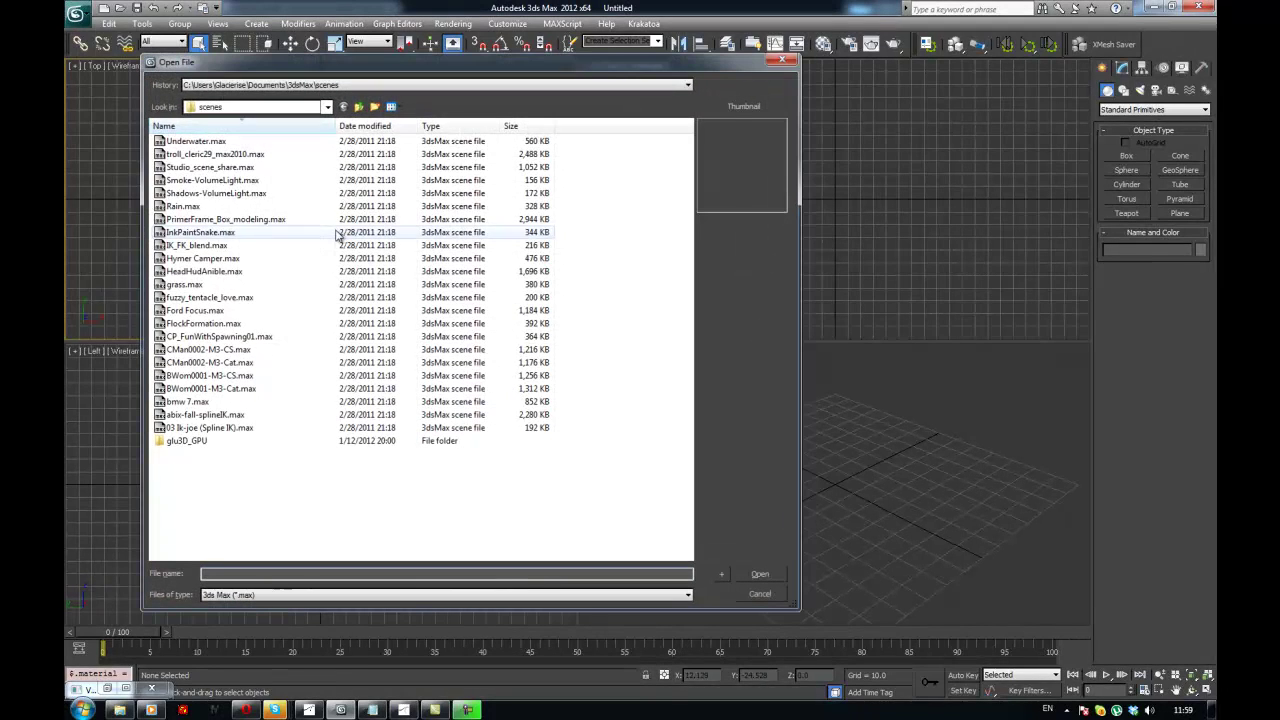
click(340, 85)
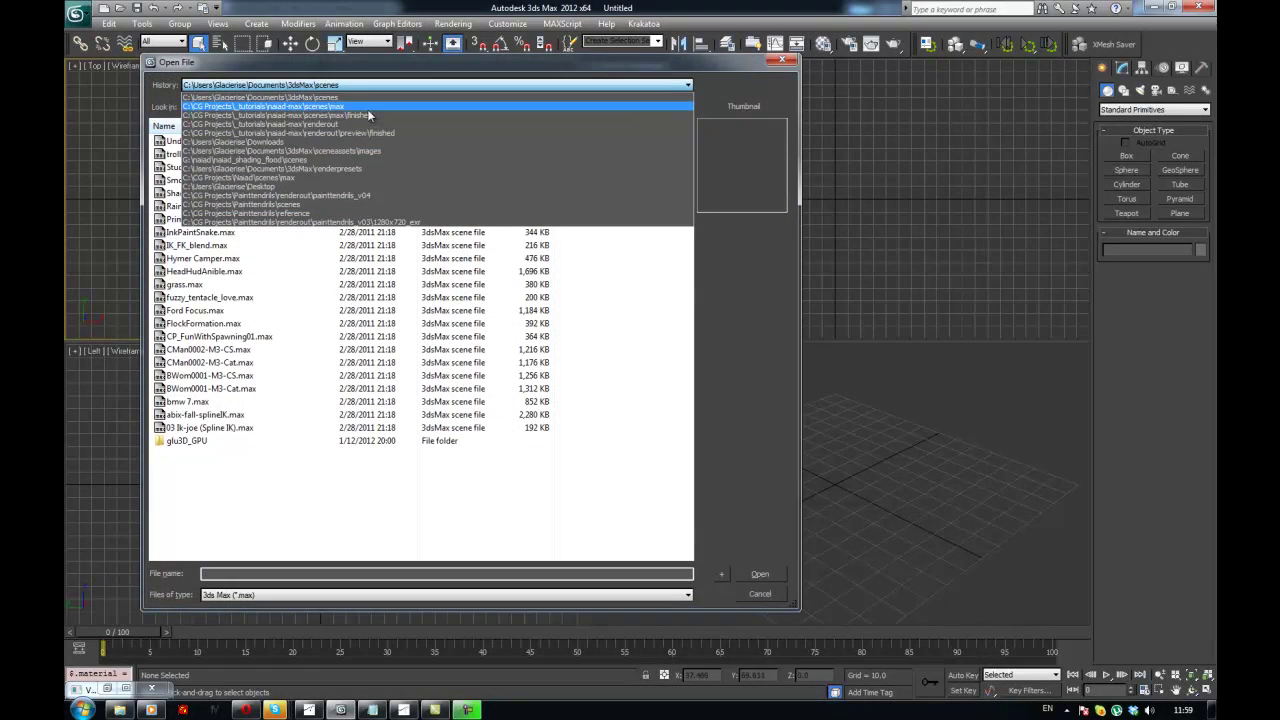
click(367, 107)
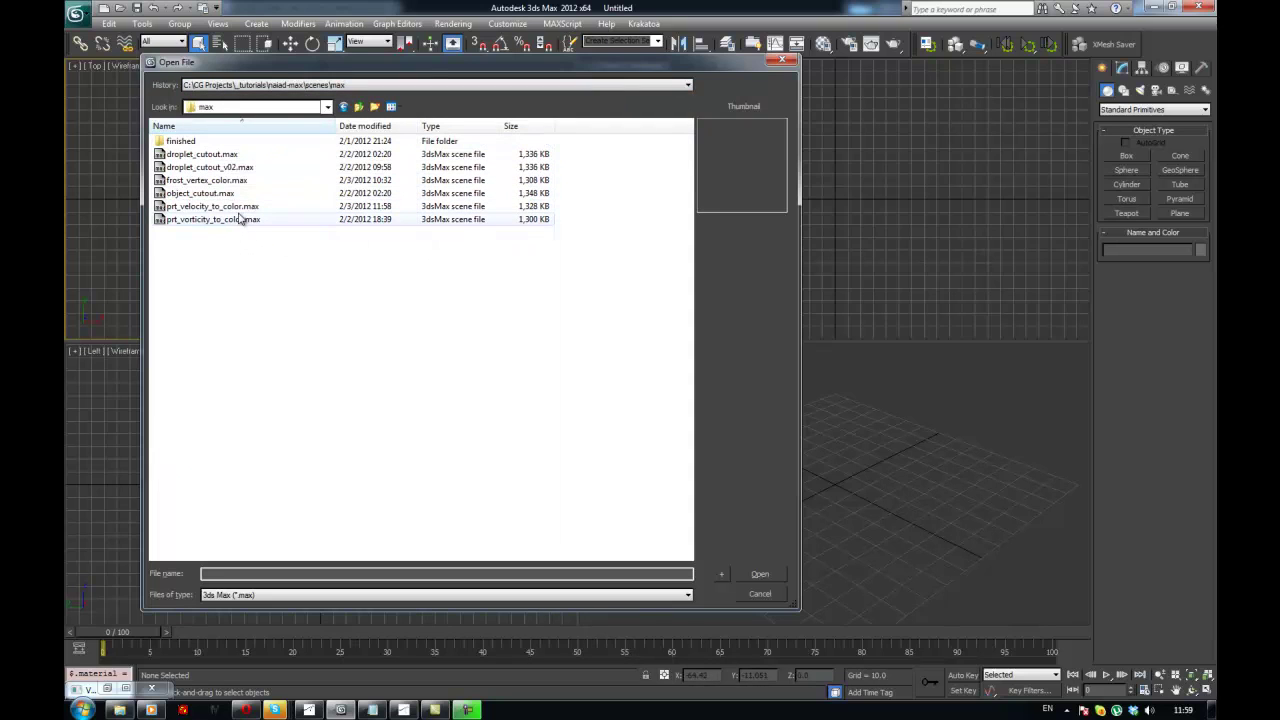
double_click(243, 219)
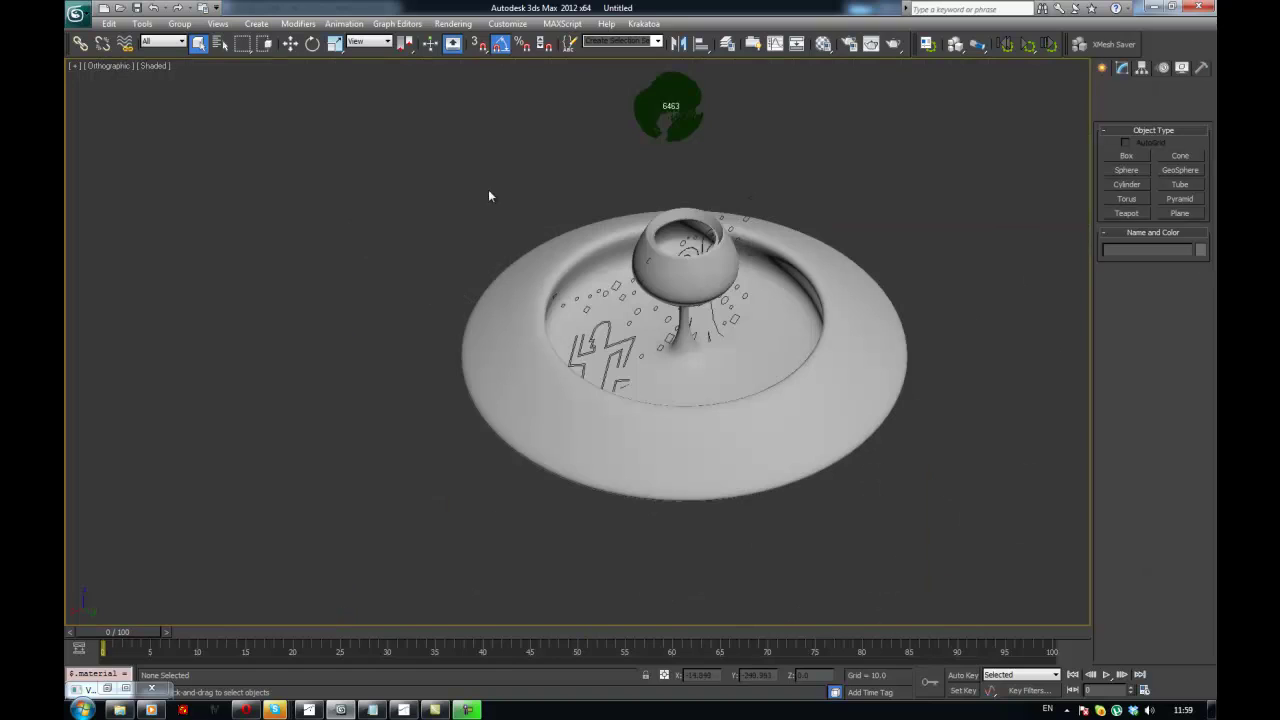
- Play the particle animation in the viewport, check the live run's progress in Naiad Studio, and return to 3ds Max
middle_drag(488, 194, 414, 256)
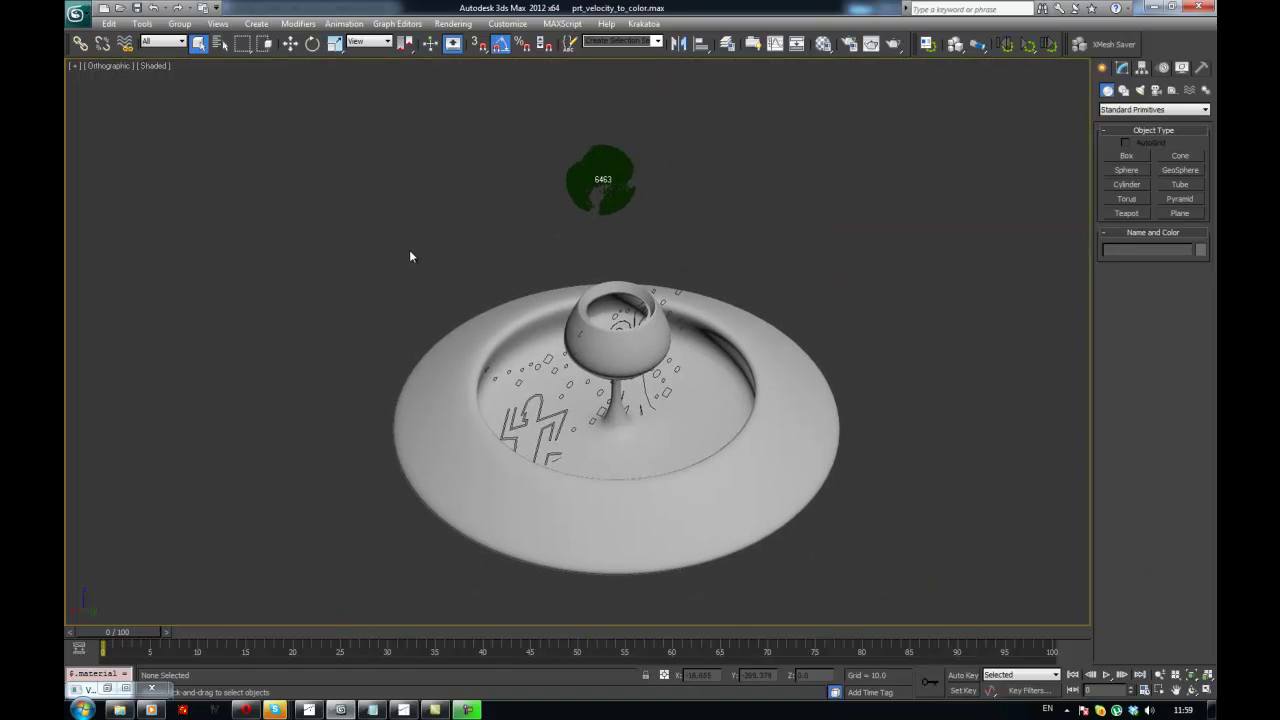
key(slash)
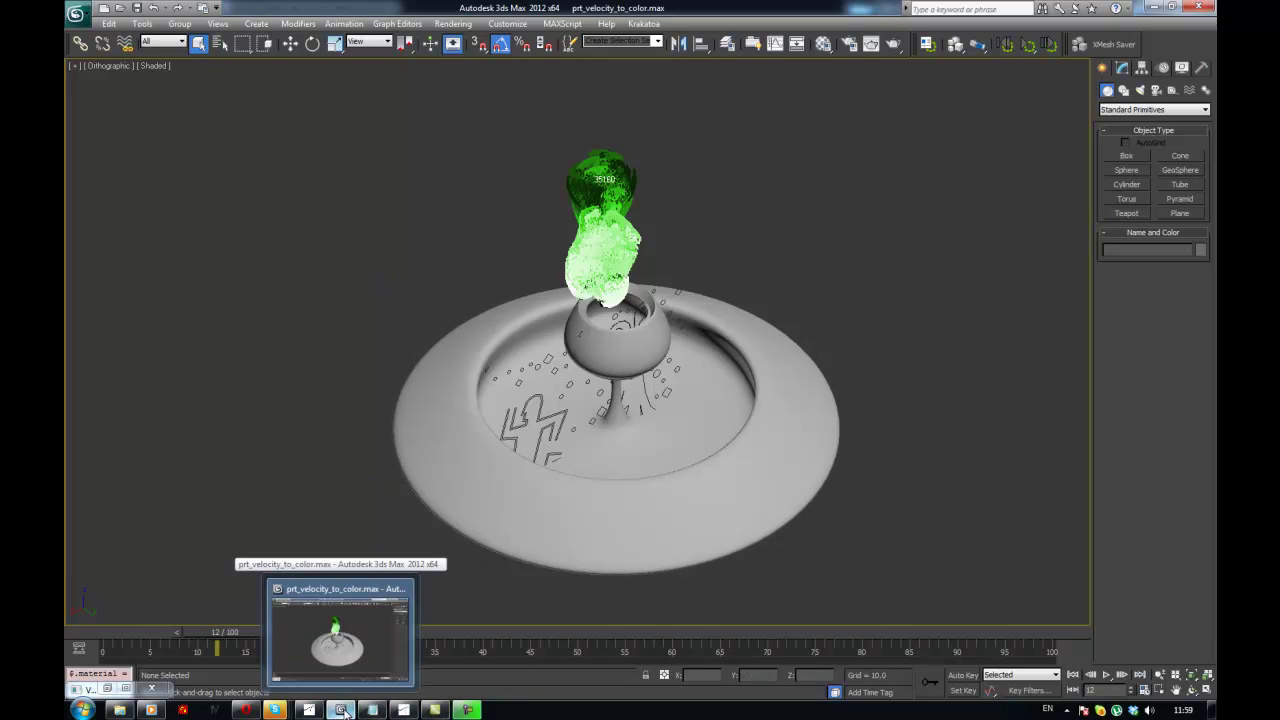
mouse_move(372, 714)
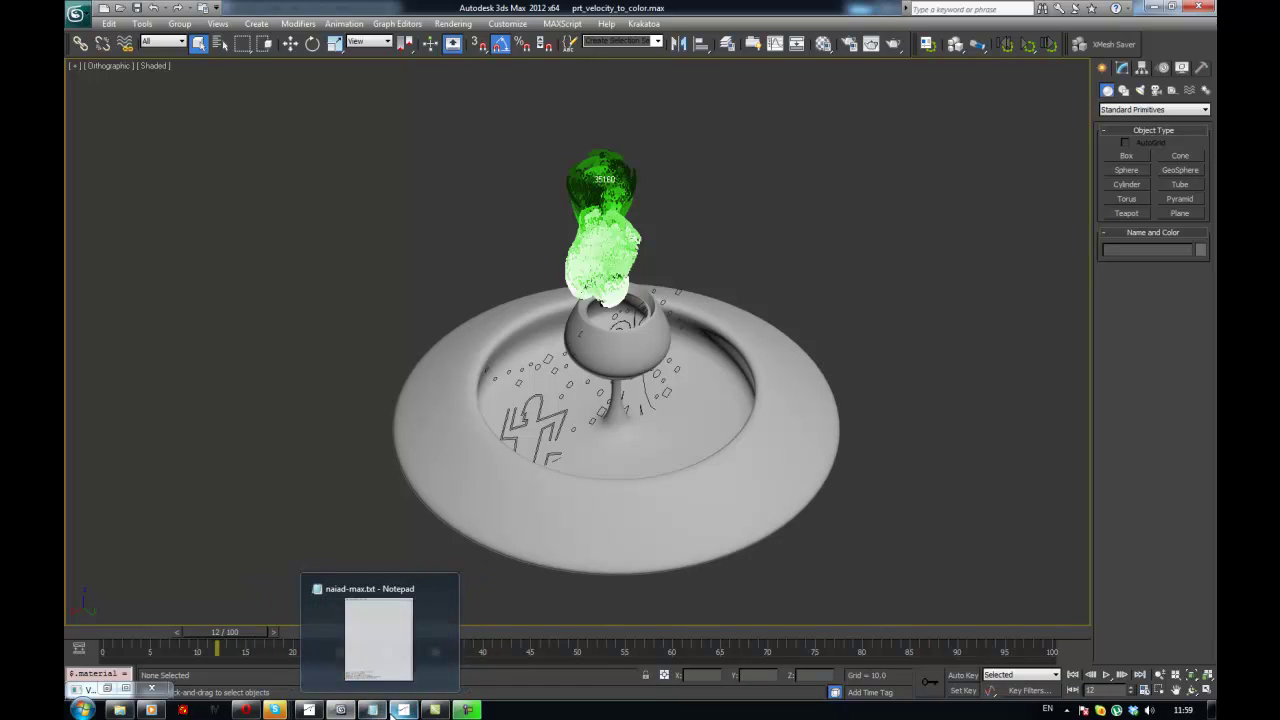
click(307, 705)
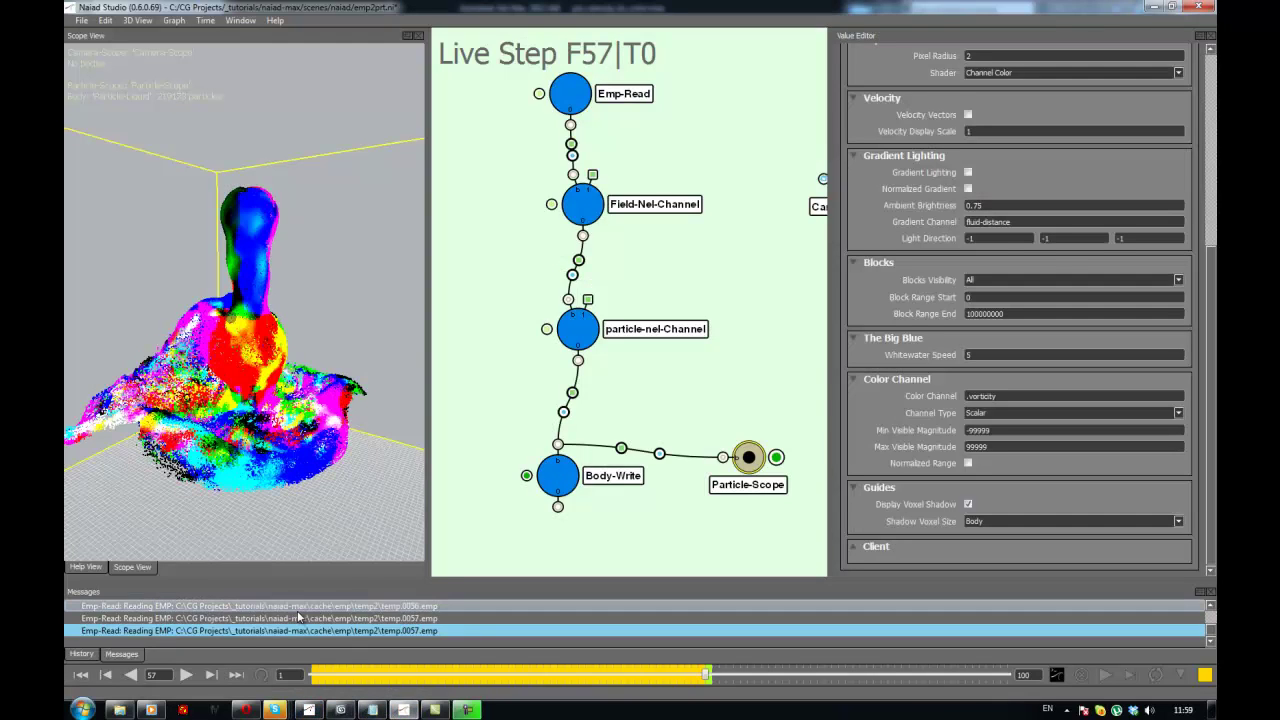
click(342, 709)
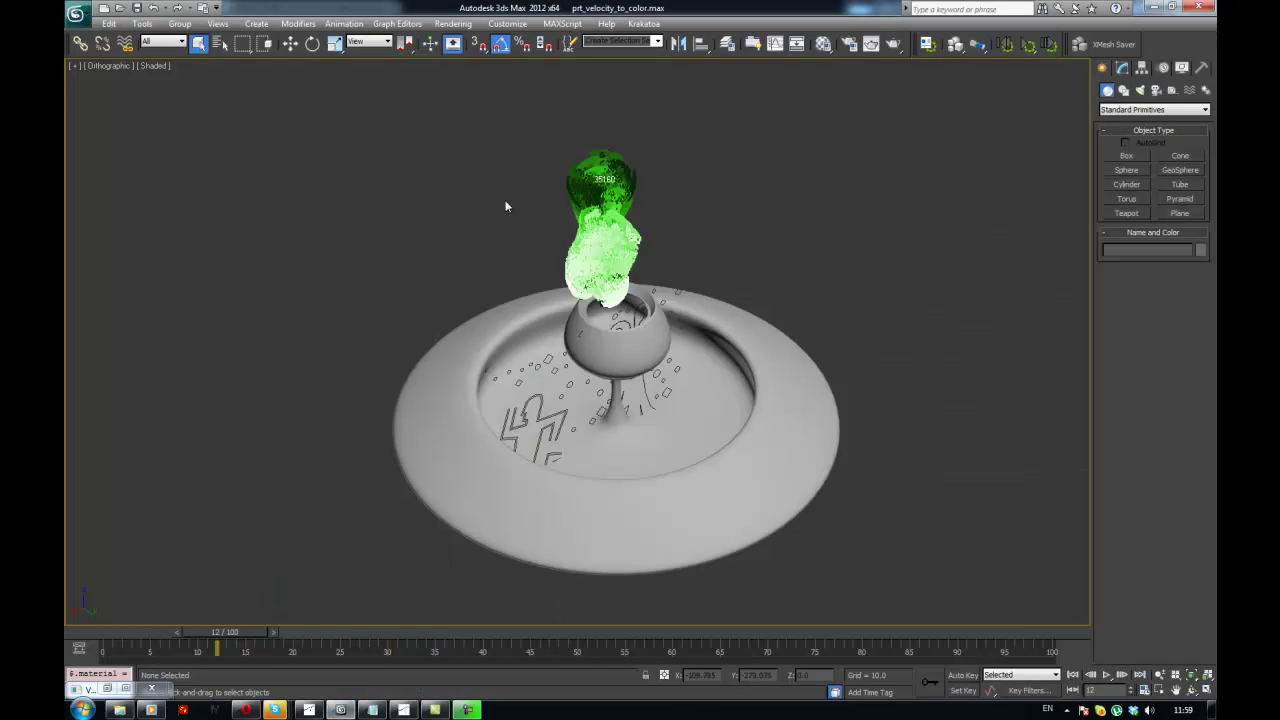
- Delete the Magma_PRT and Magma_Tex modifiers from the PRT Loader and enable its Magma_Col modifier
click(601, 176)
click(1122, 67)
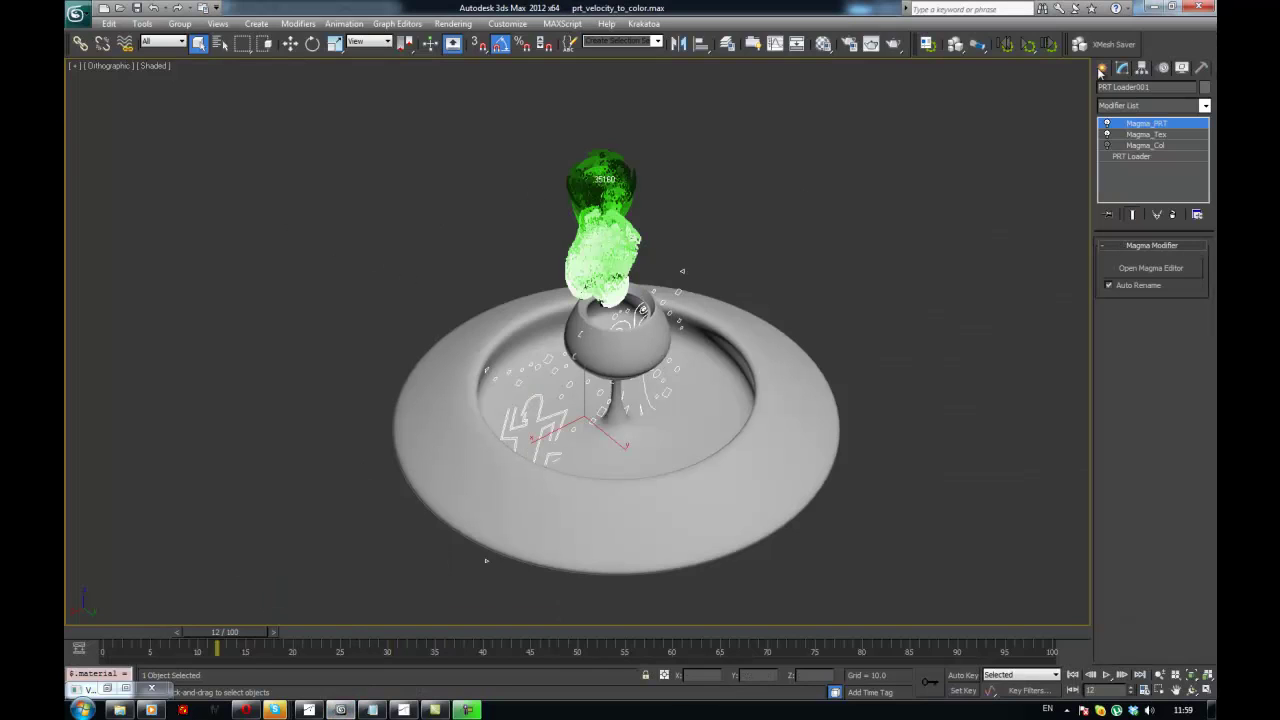
click(1172, 214)
click(1172, 214)
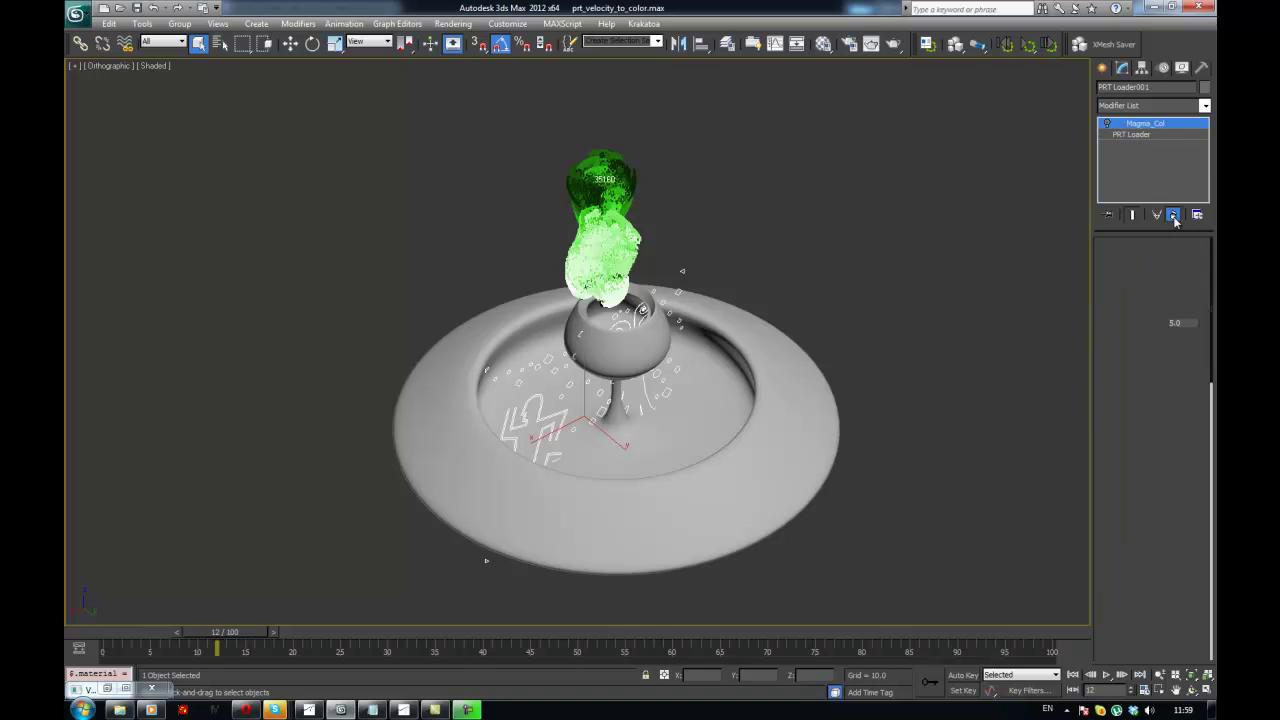
click(1108, 123)
click(866, 212)
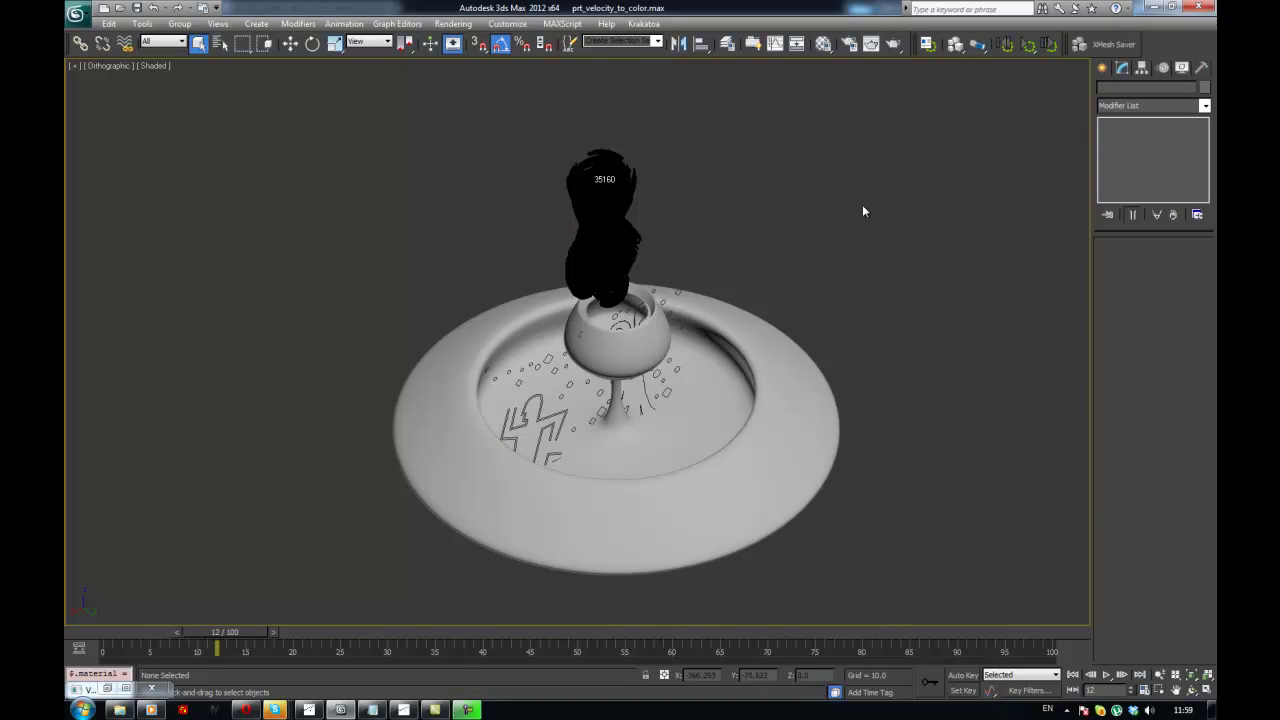
- Examine the node flow of the PRT Loader's Magma_Col modifier in the Magma editor
click(617, 214)
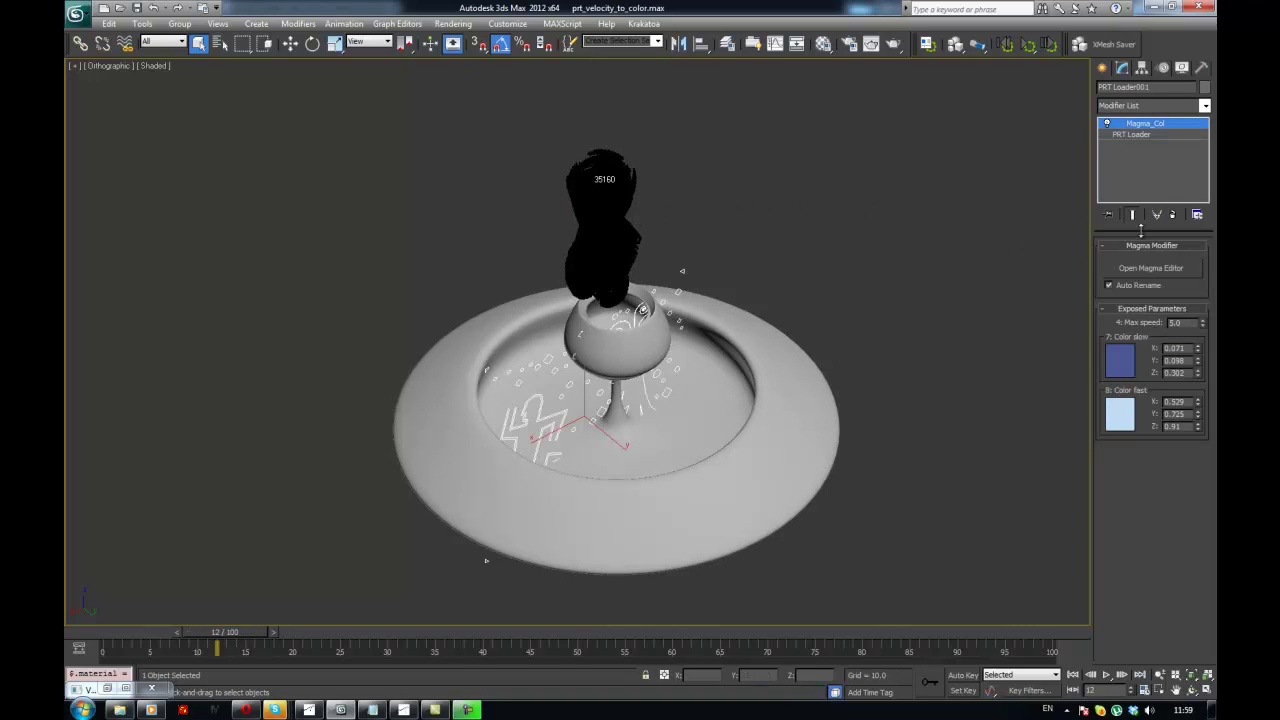
click(1155, 268)
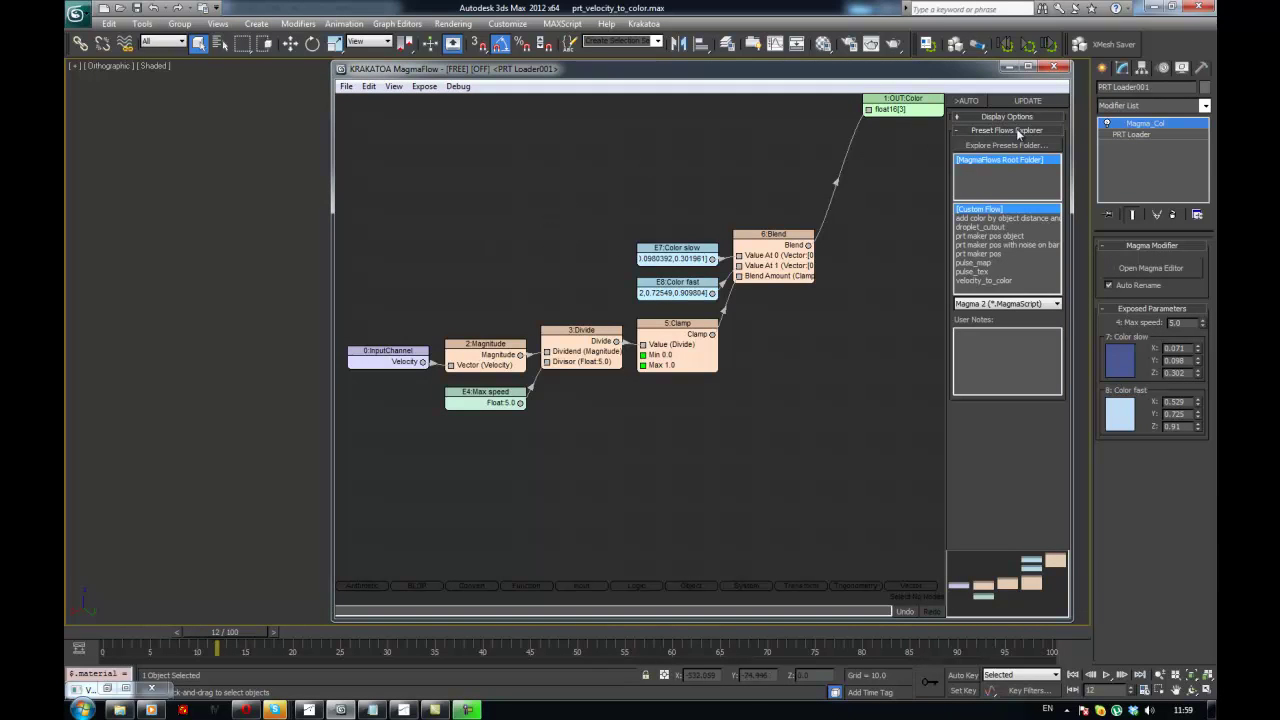
click(1056, 68)
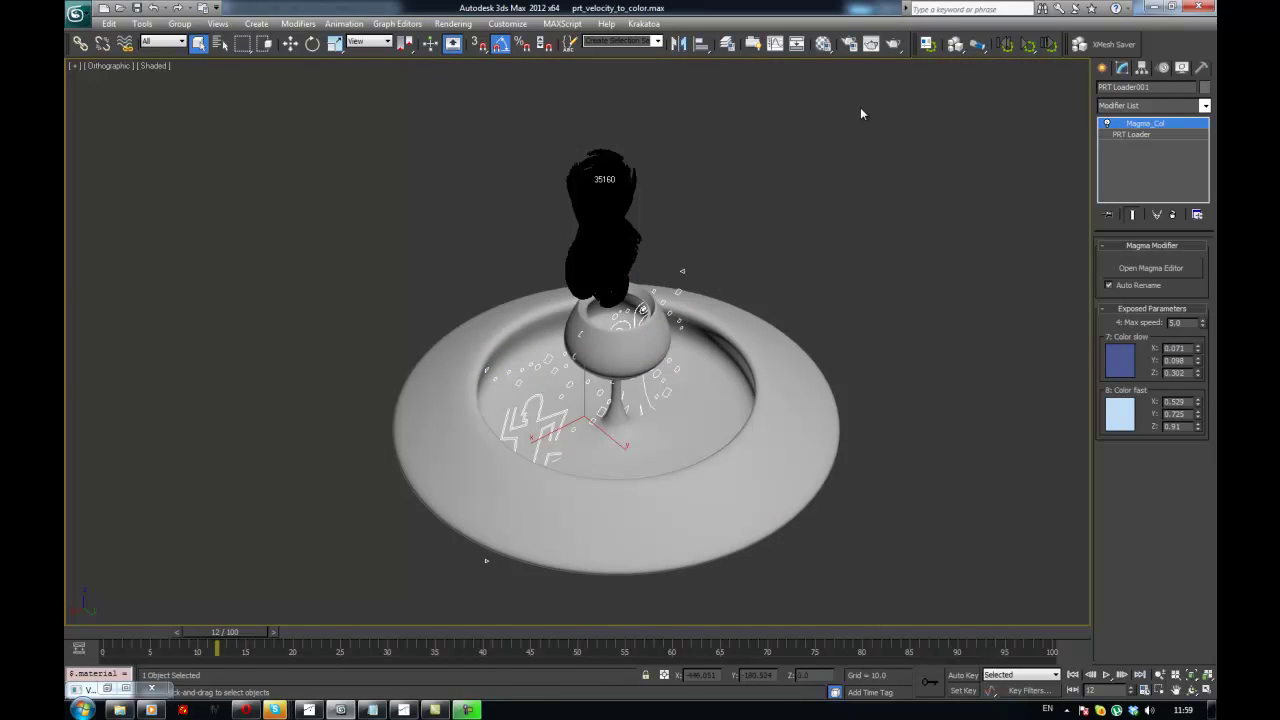
- Remove the PRT Loader's material by running $.material = undefined in the MAXScript Listener
key(F11)
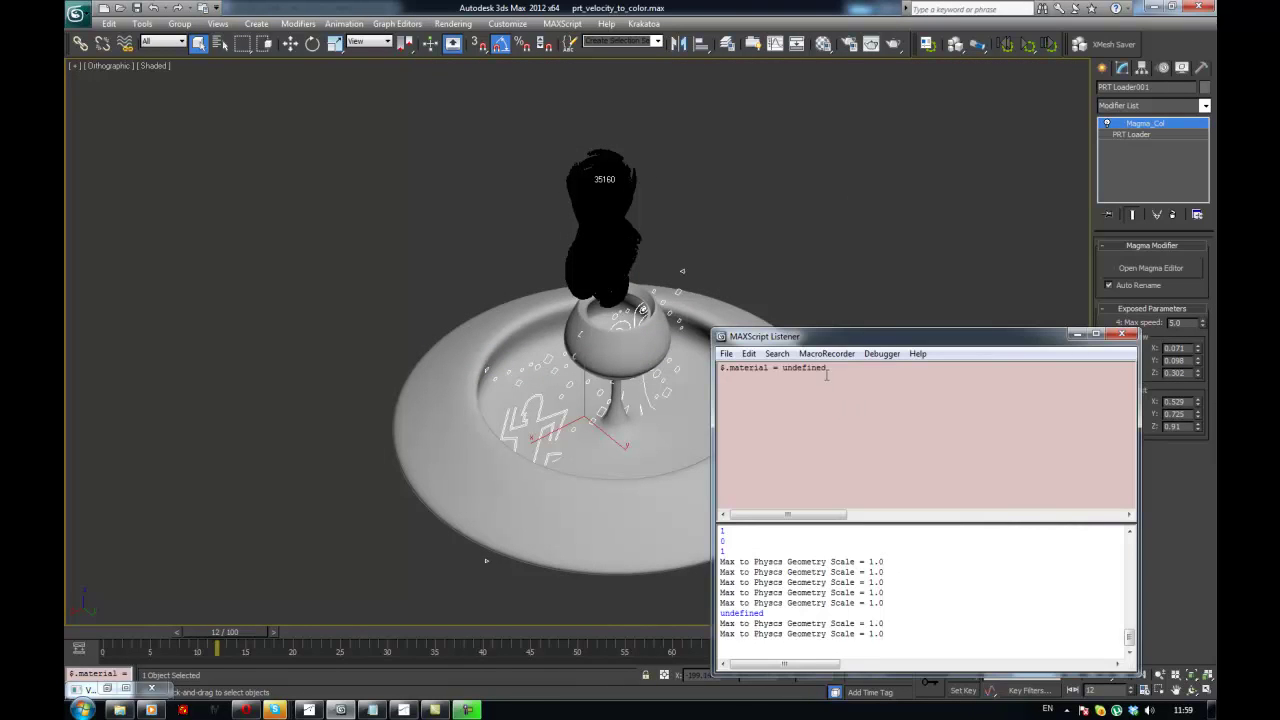
key(shift+Return)
click(1130, 342)
click(808, 226)
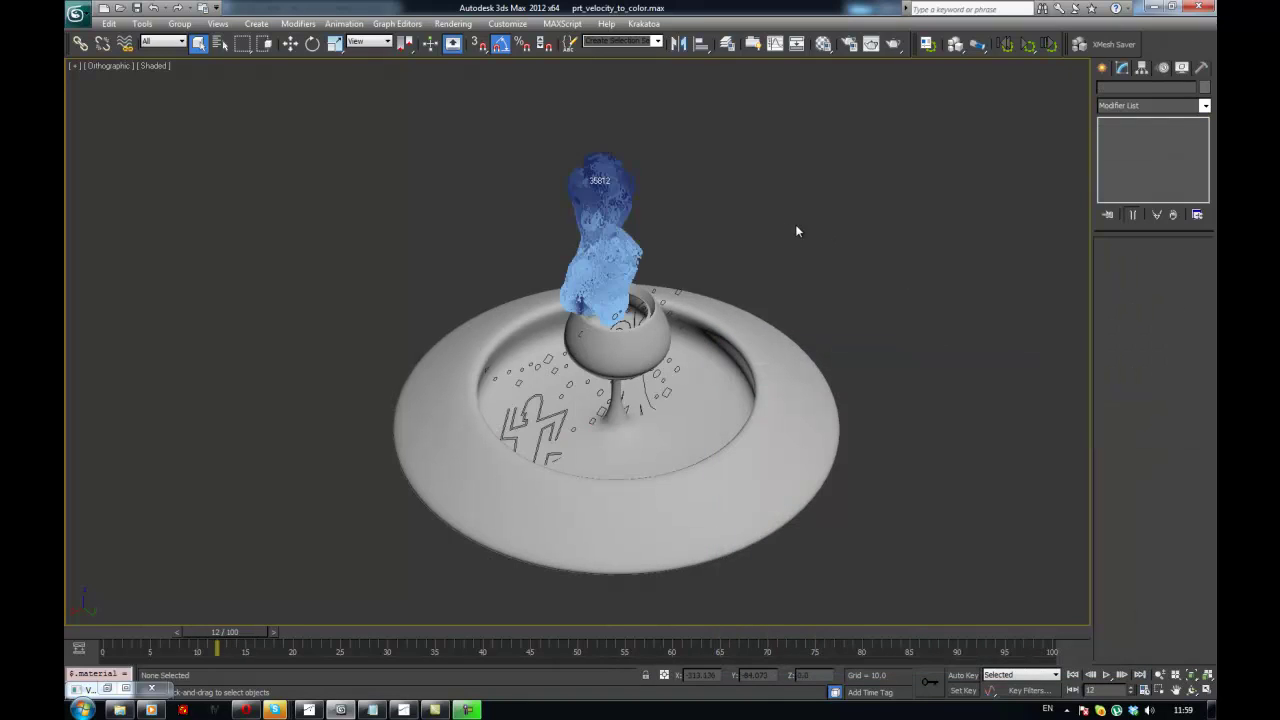
- Go to frame 39 and examine the velocity-coloured particles from several sides
click(426, 633)
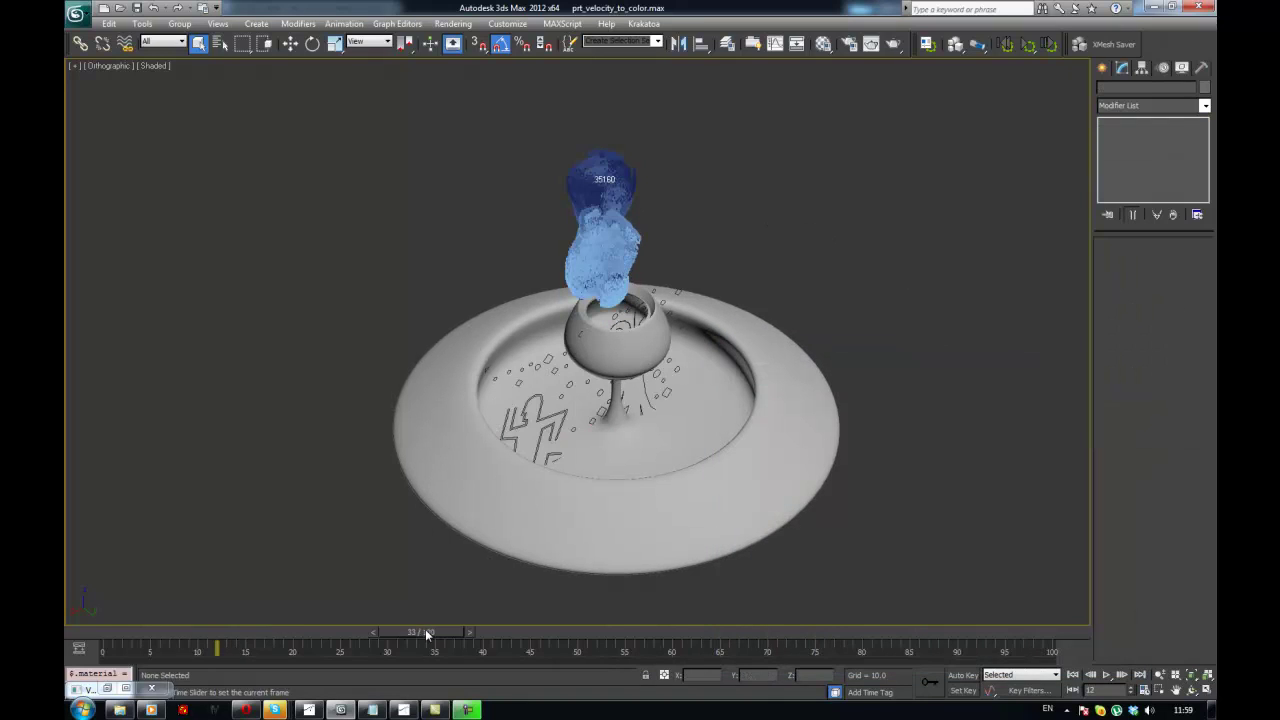
drag(426, 633, 469, 643)
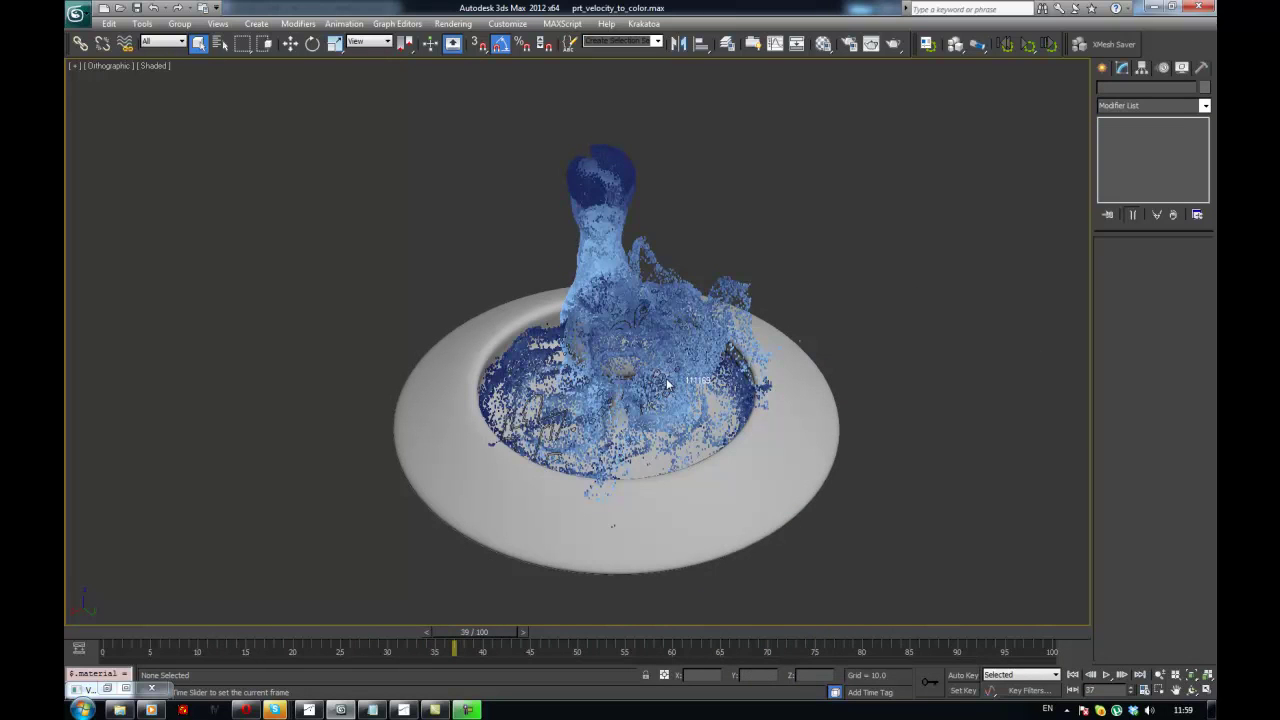
alt+middle_drag(550, 378, 486, 367)
alt+middle_drag(614, 328, 727, 391)
alt+middle_drag(747, 347, 757, 241)
- Inspect the channels of the PRT Loader's current particles in the Krakatoa Particle Data Viewer
click(645, 219)
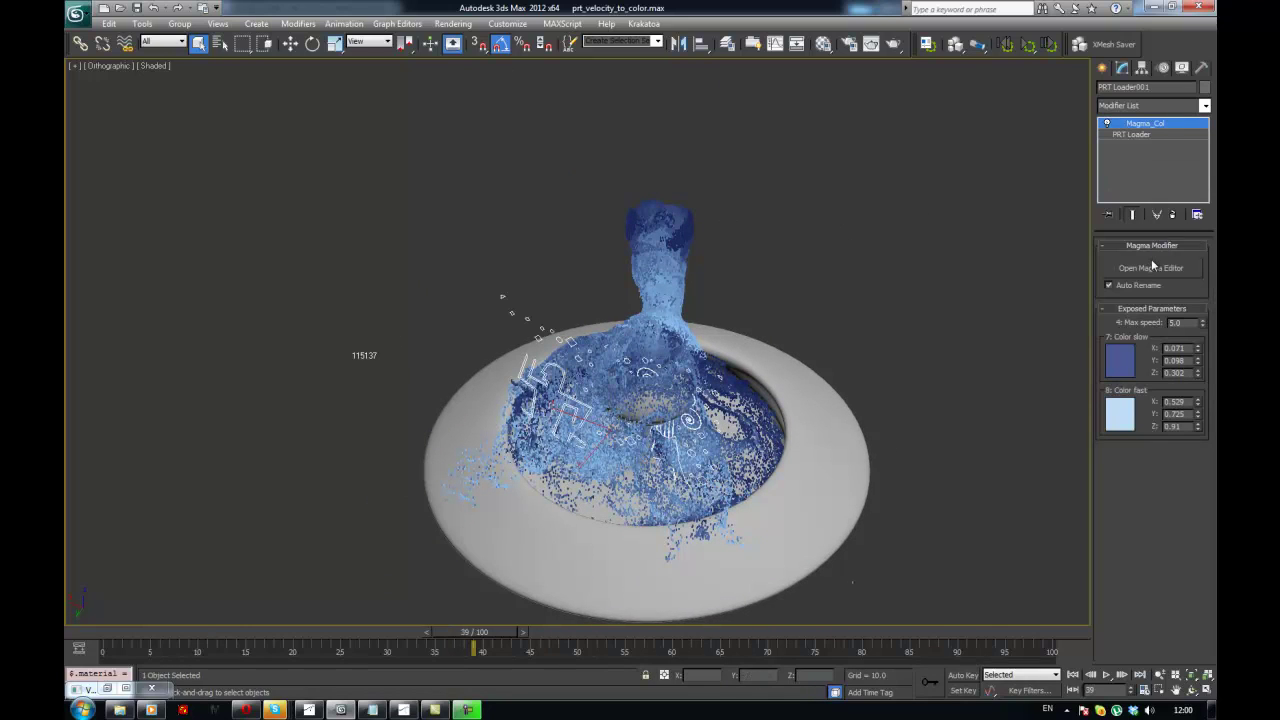
click(643, 23)
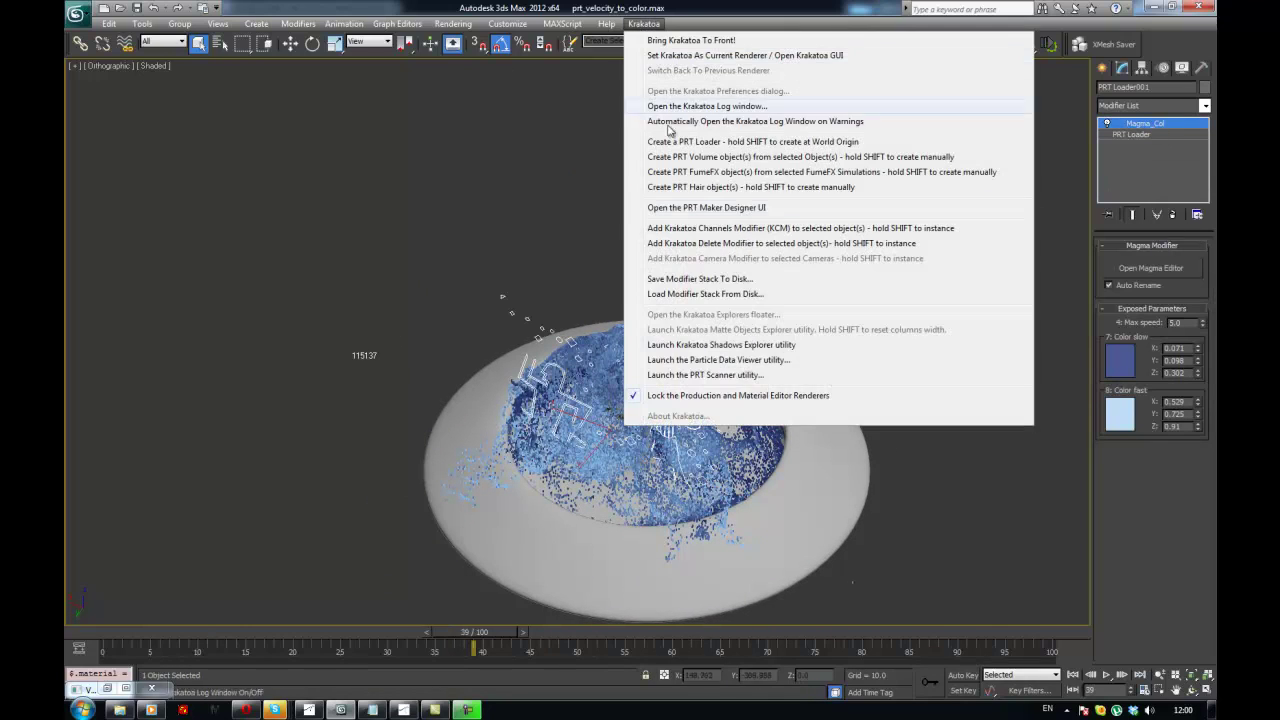
click(718, 359)
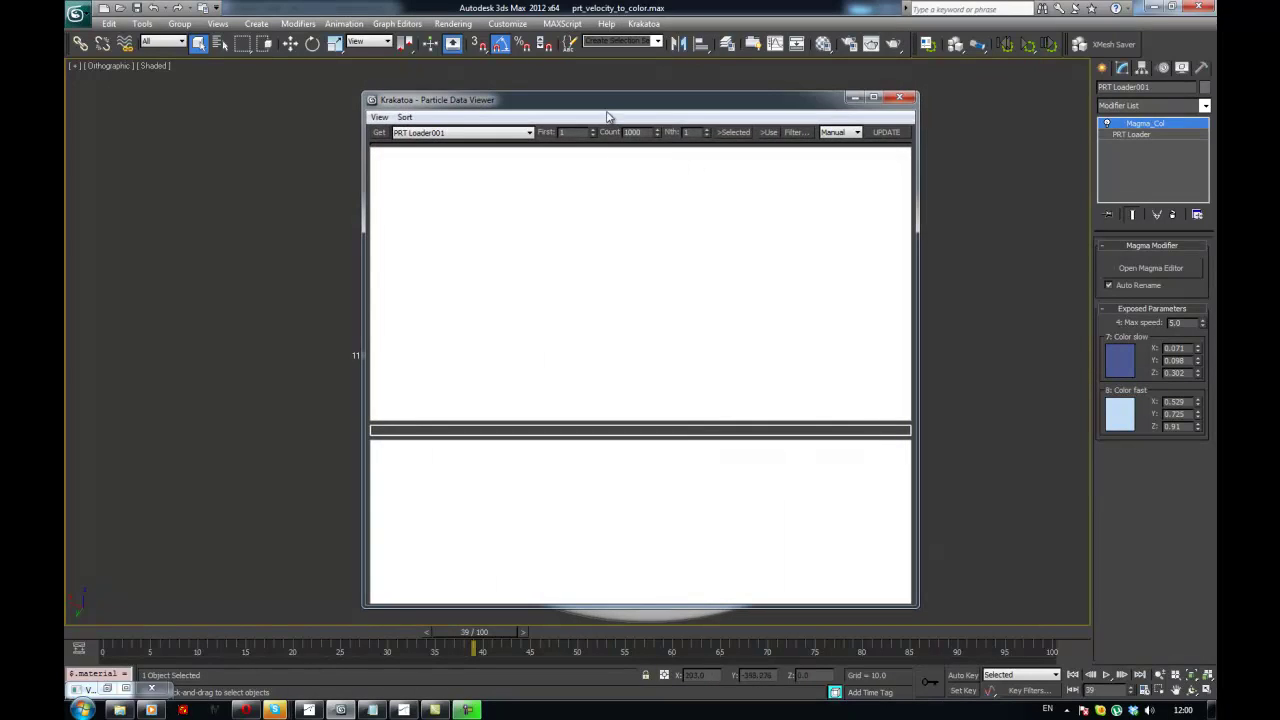
drag(597, 100, 535, 82)
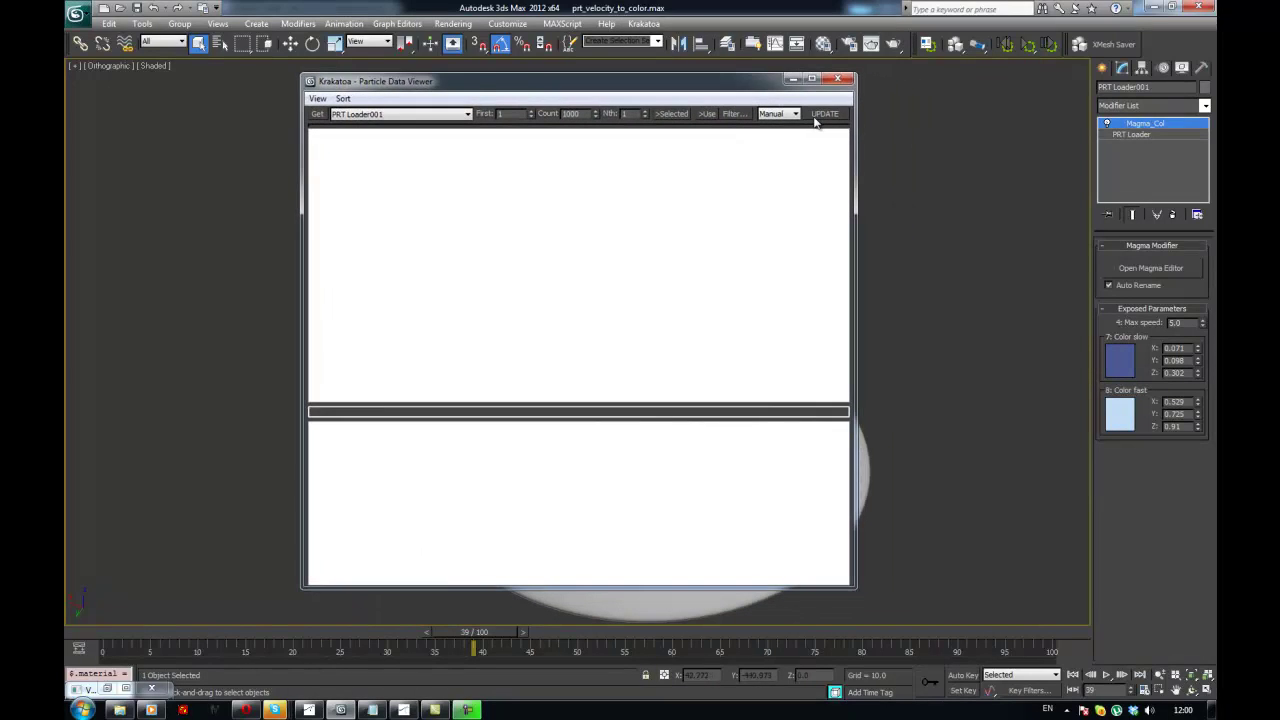
click(824, 114)
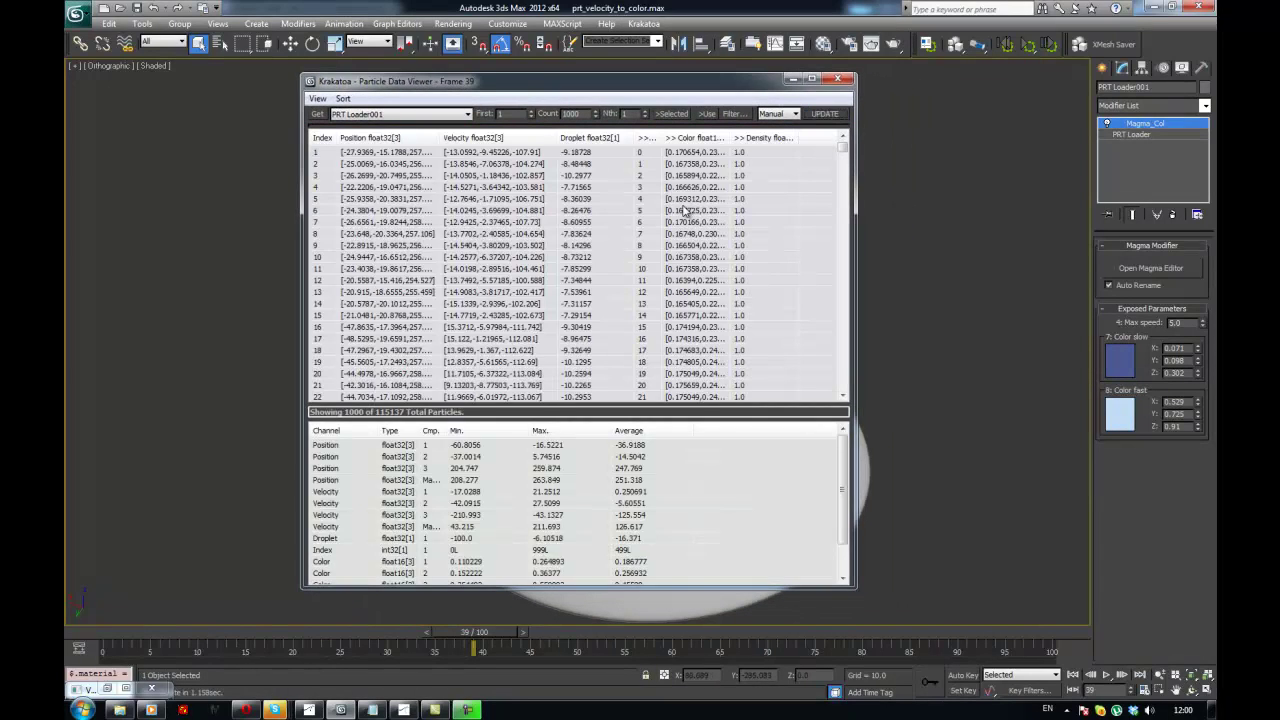
drag(853, 179, 990, 176)
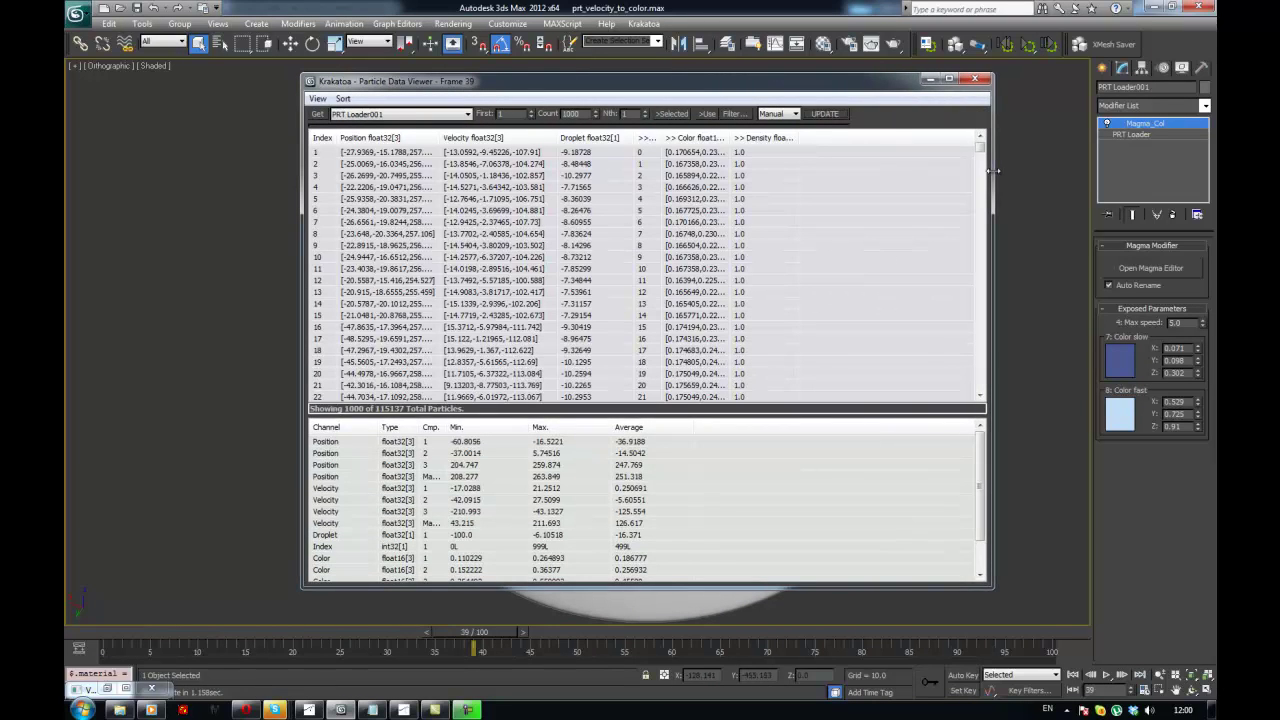
click(969, 83)
- Replace the PRT Loader's file sequence with the Particle-Liquid PRT sequence from C:\CG Projects\_tutorials\naiad-max\cache\prt\temp2
click(1131, 134)
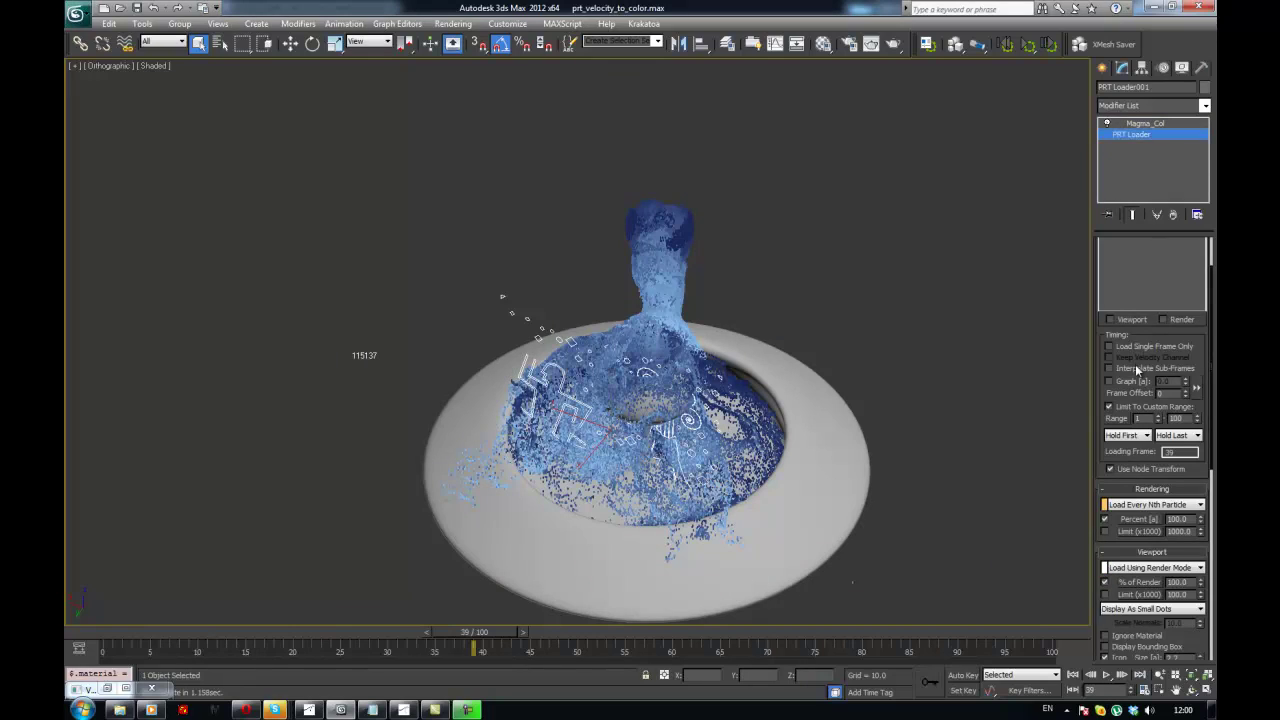
drag(1188, 335, 1172, 418)
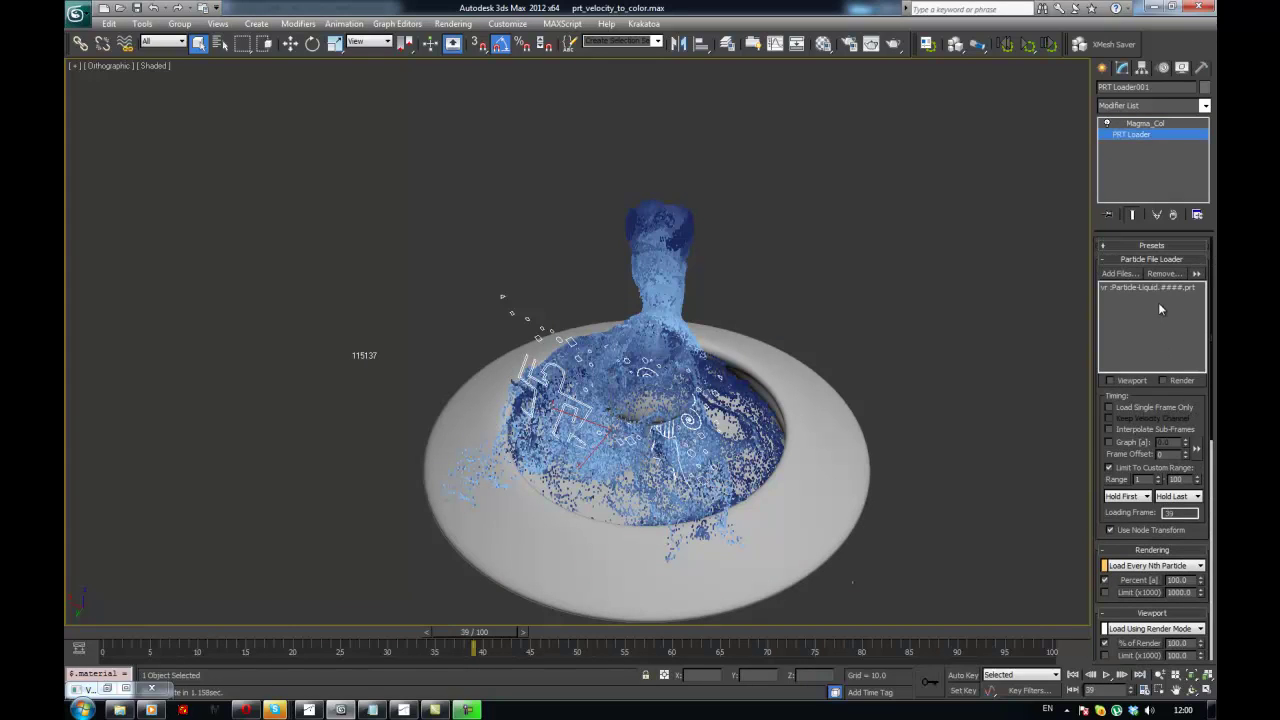
click(1161, 277)
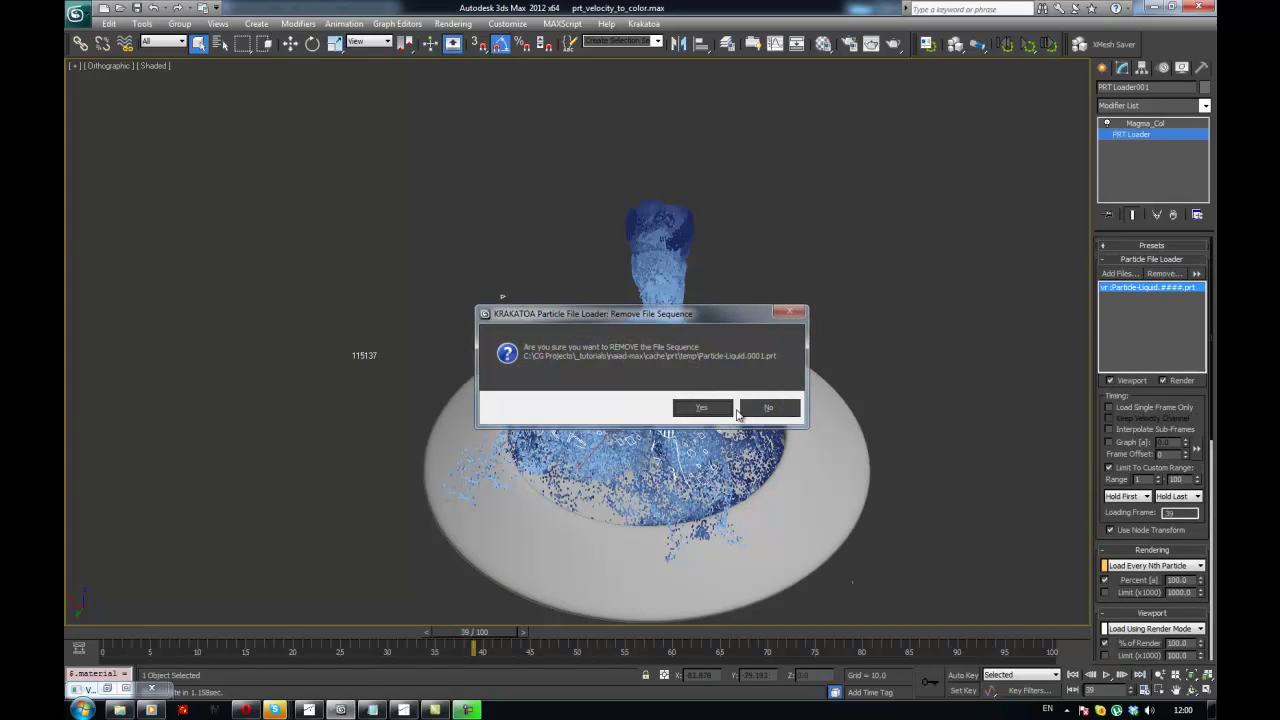
click(700, 406)
click(1122, 273)
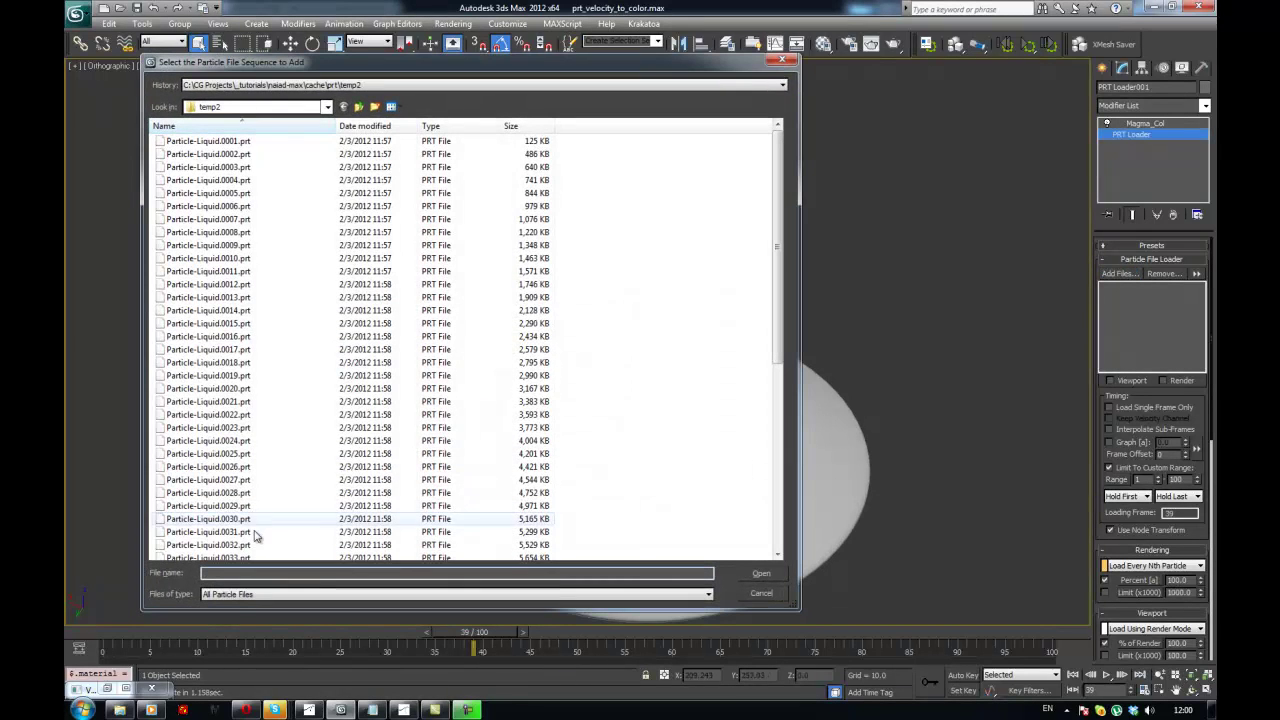
double_click(217, 155)
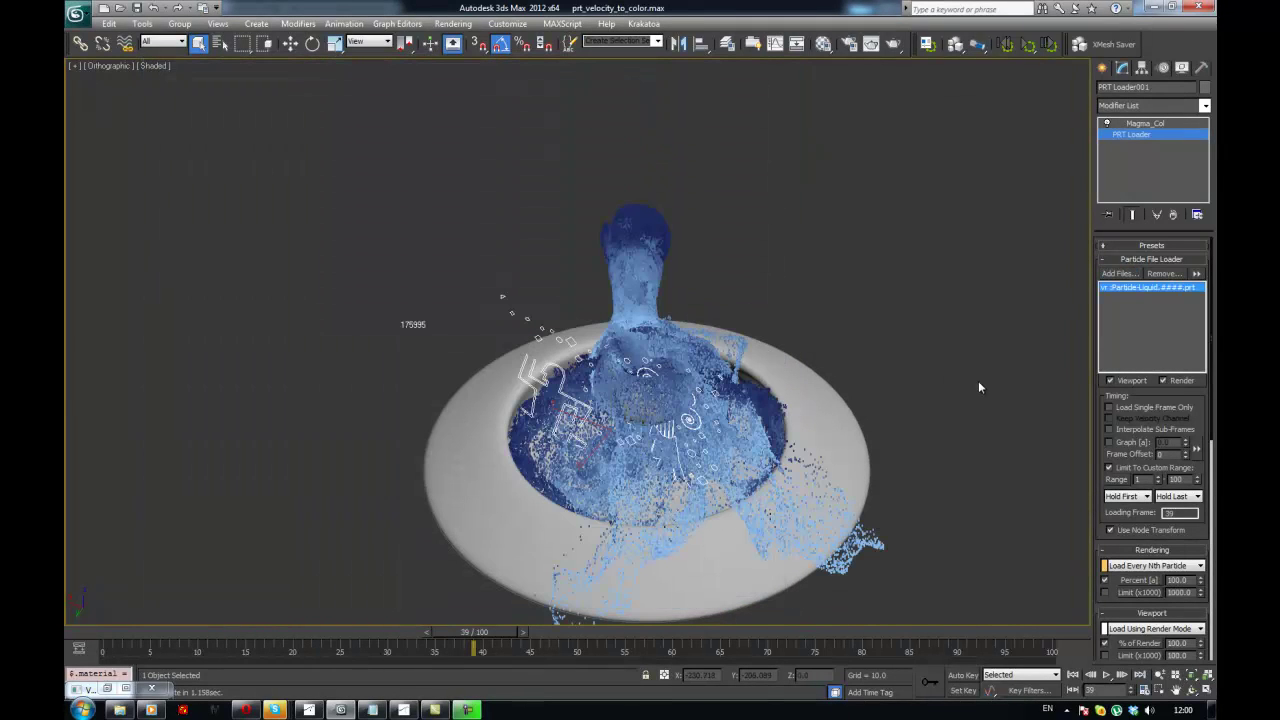
- Inspect the Vorticity channel values of the new particle sequence in the Particle Data Viewer, widening that column
click(644, 23)
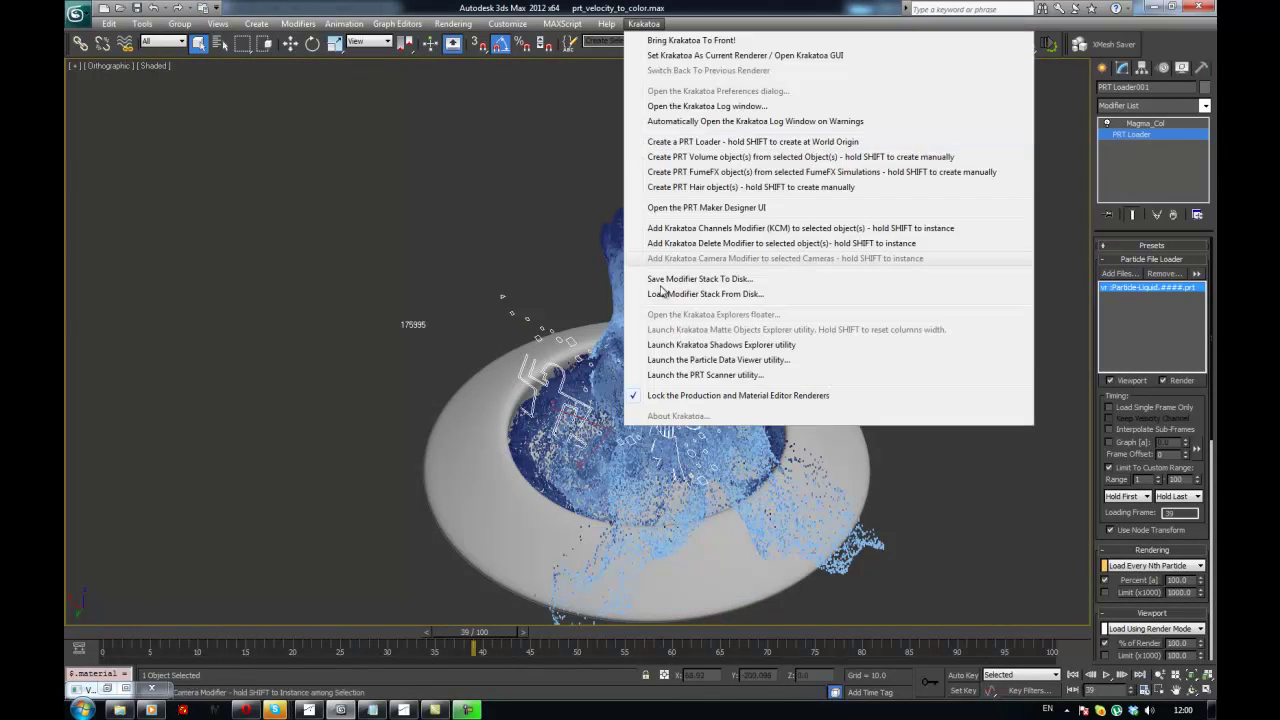
click(729, 360)
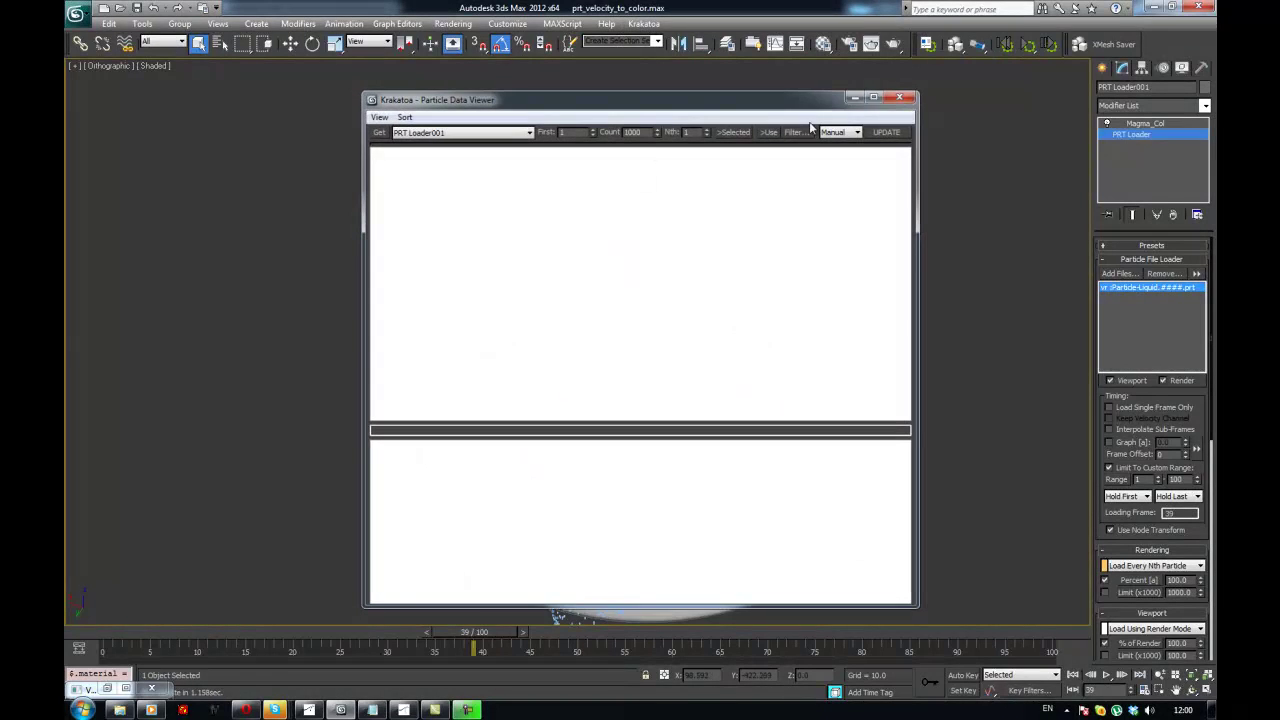
click(879, 132)
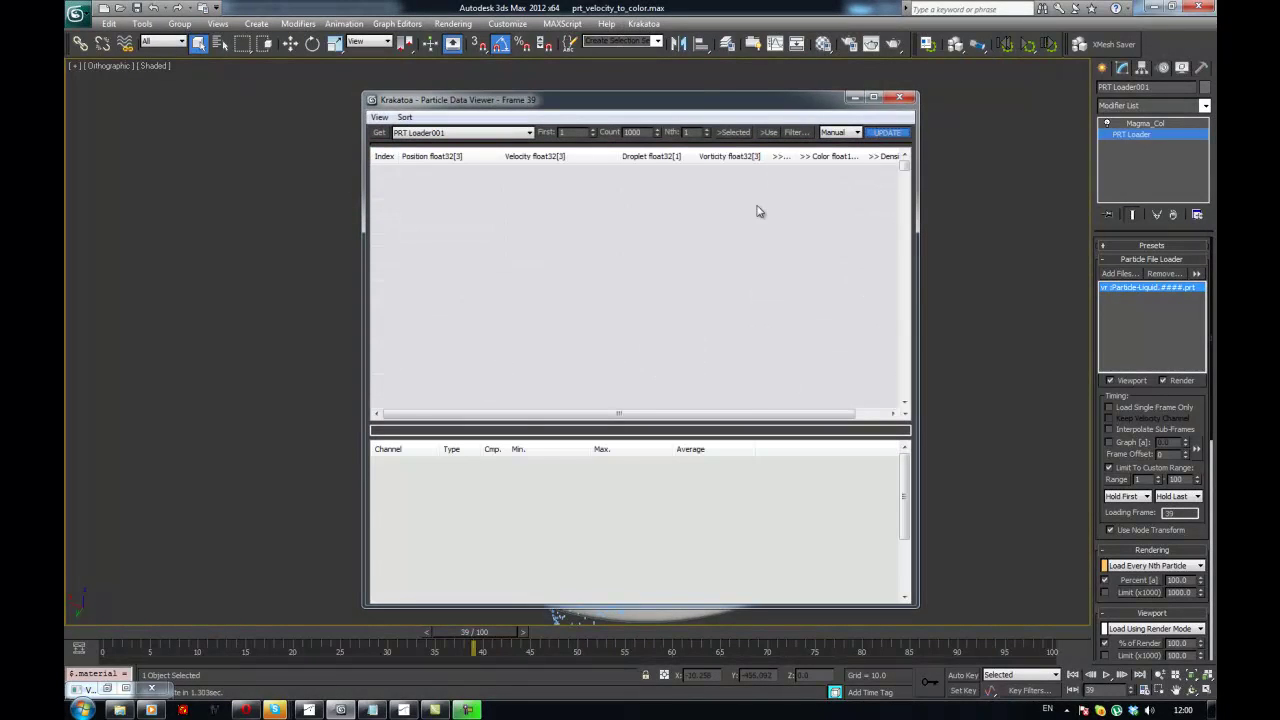
drag(723, 110, 609, 74)
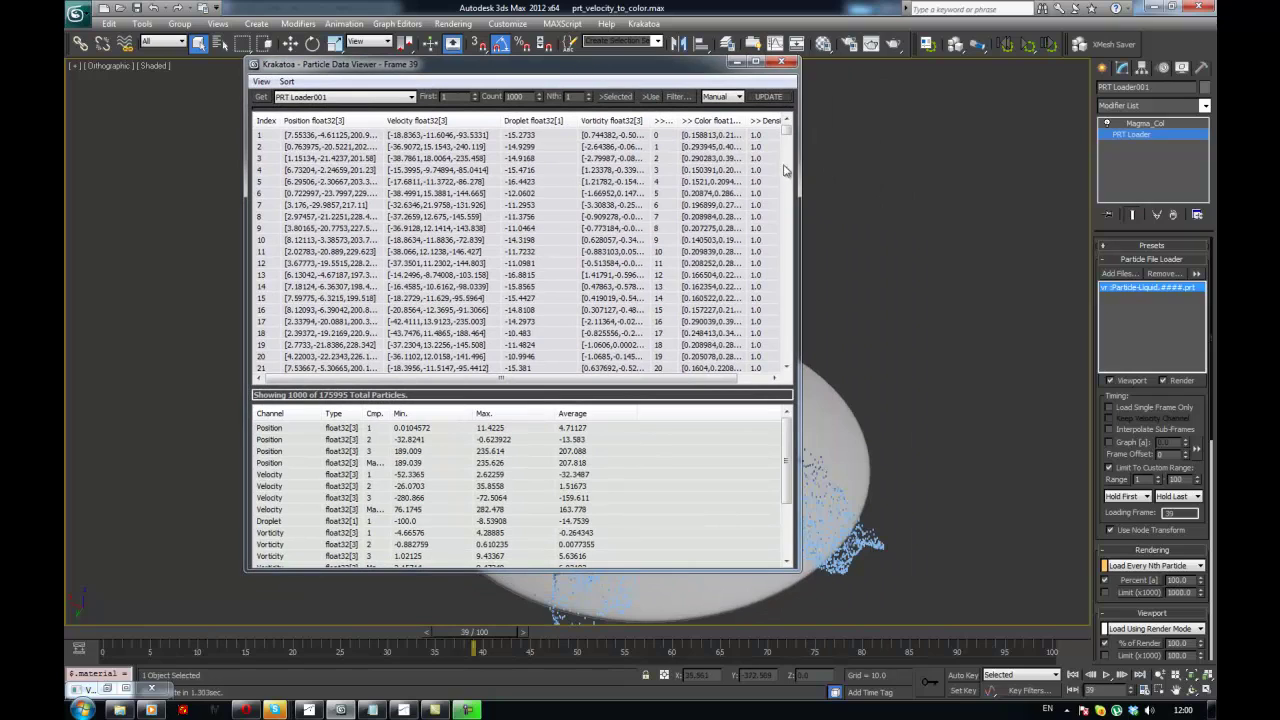
drag(799, 157, 891, 148)
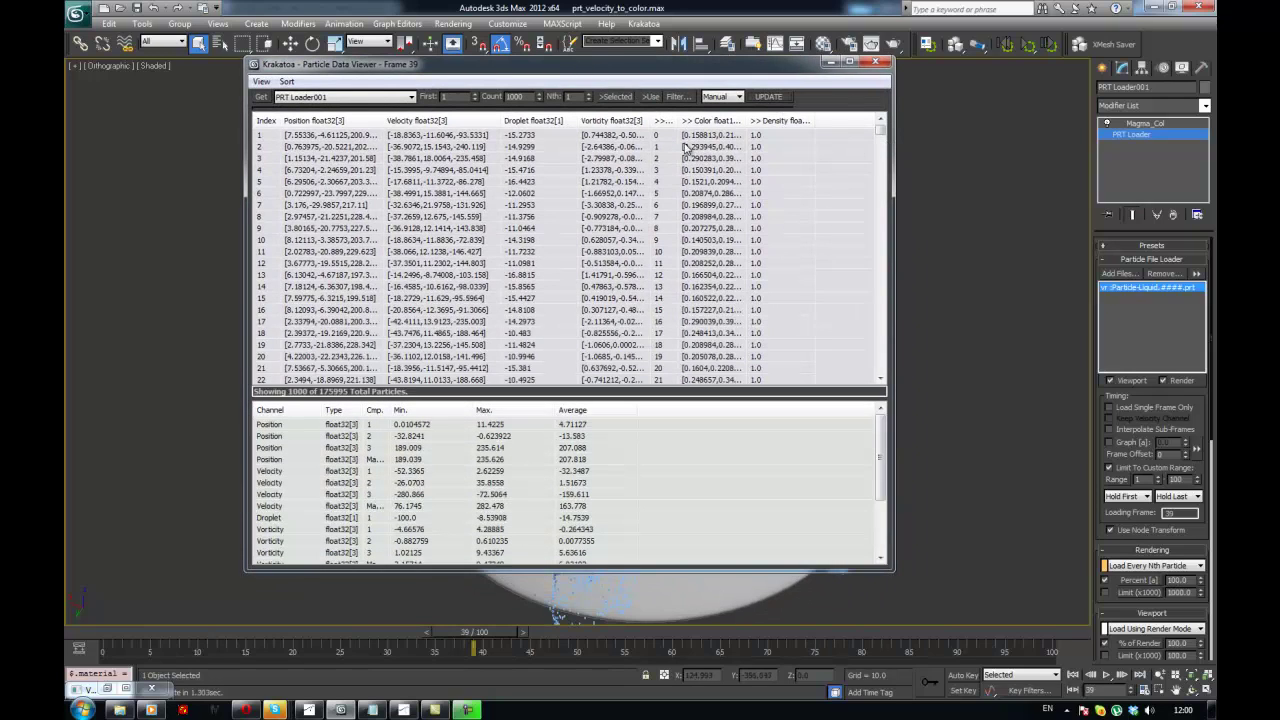
drag(661, 121, 692, 121)
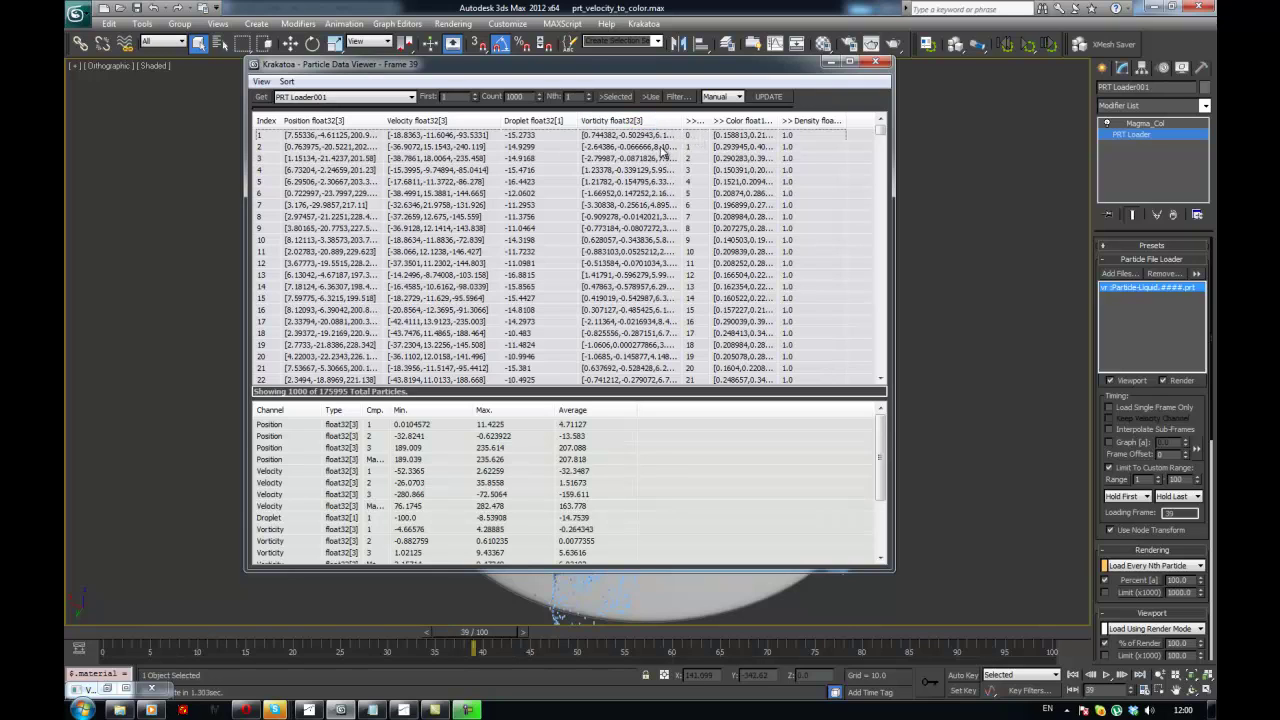
click(825, 63)
- Set the Magma_Col flow's input channel to Vorticity and refresh the particle colours at frame 39
click(1131, 124)
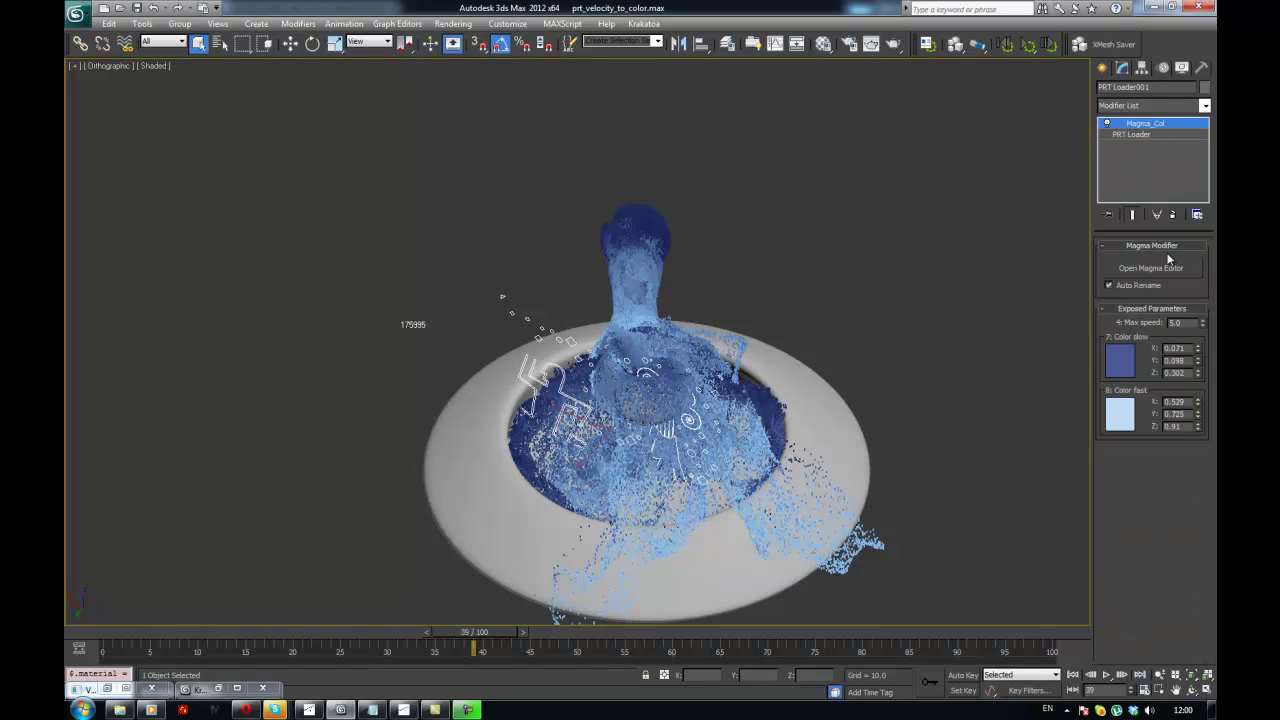
click(1162, 266)
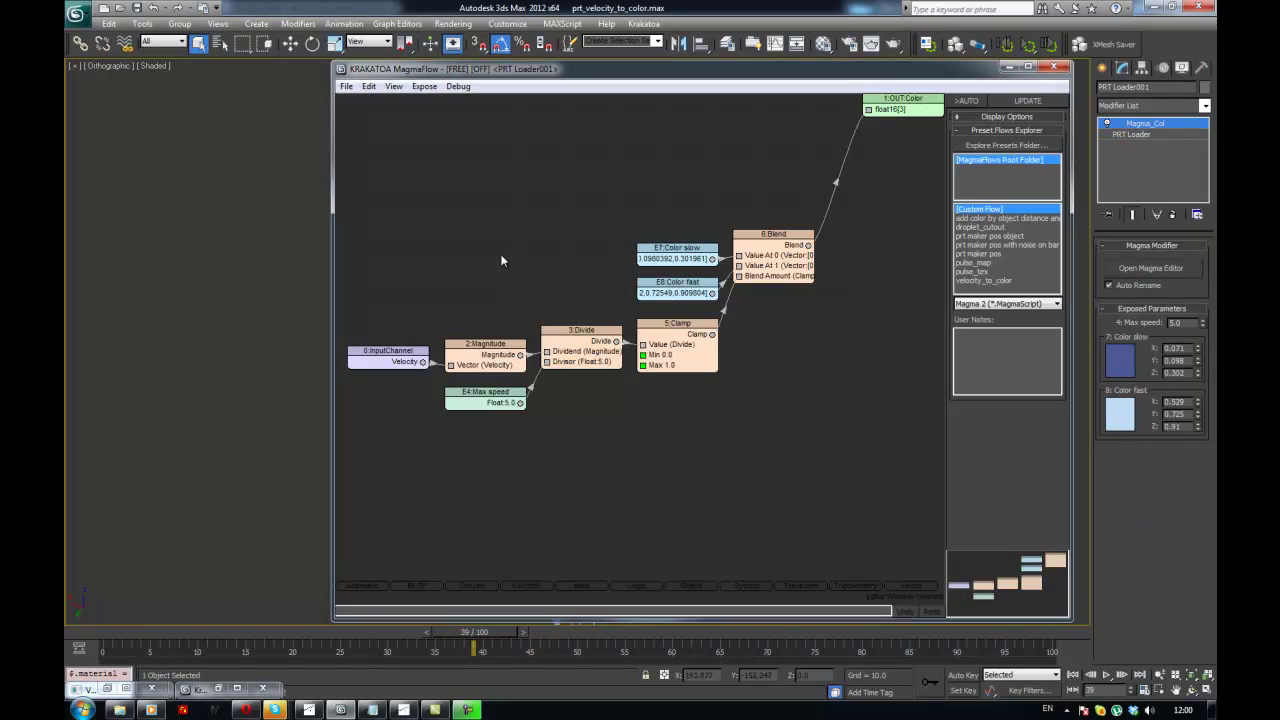
click(405, 348)
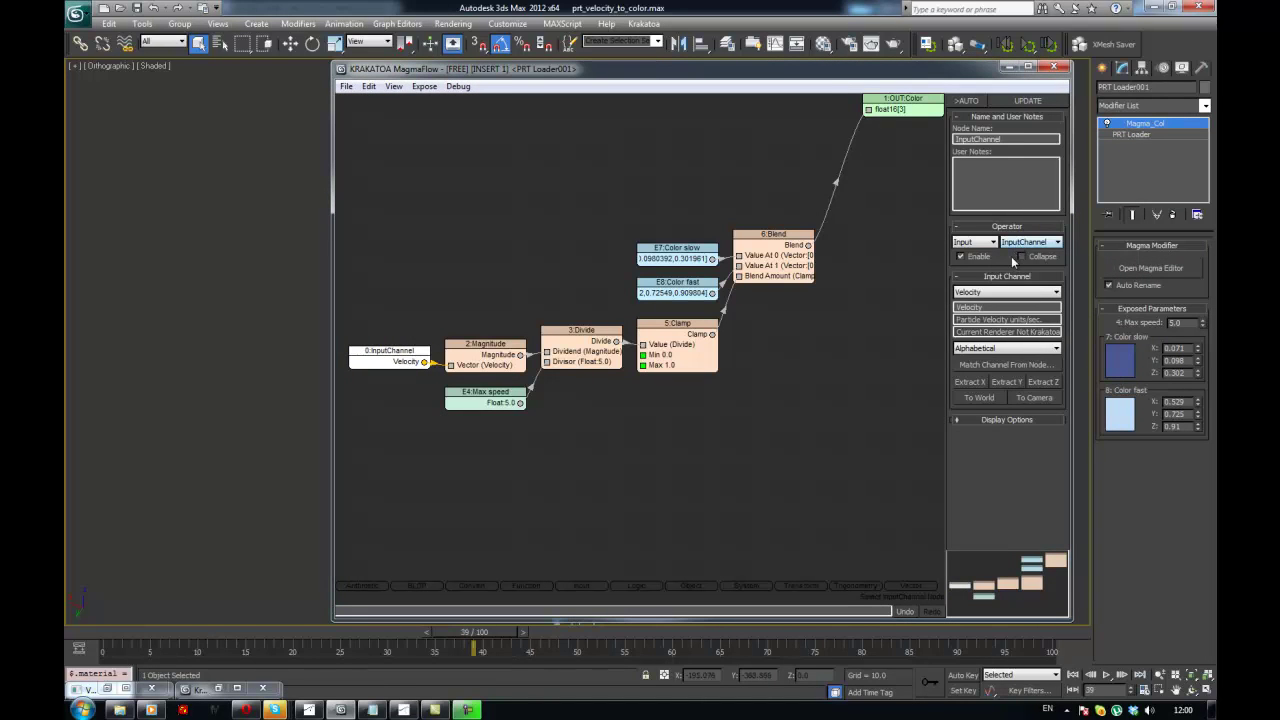
click(1012, 292)
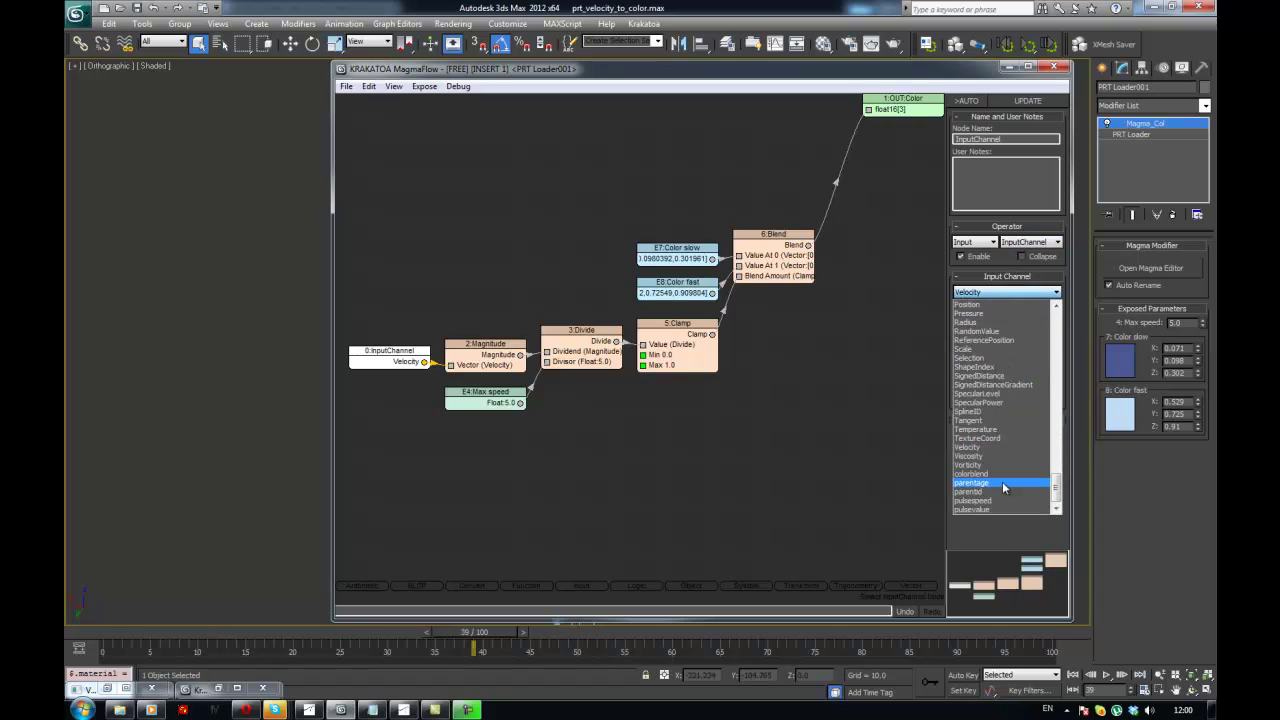
click(1000, 465)
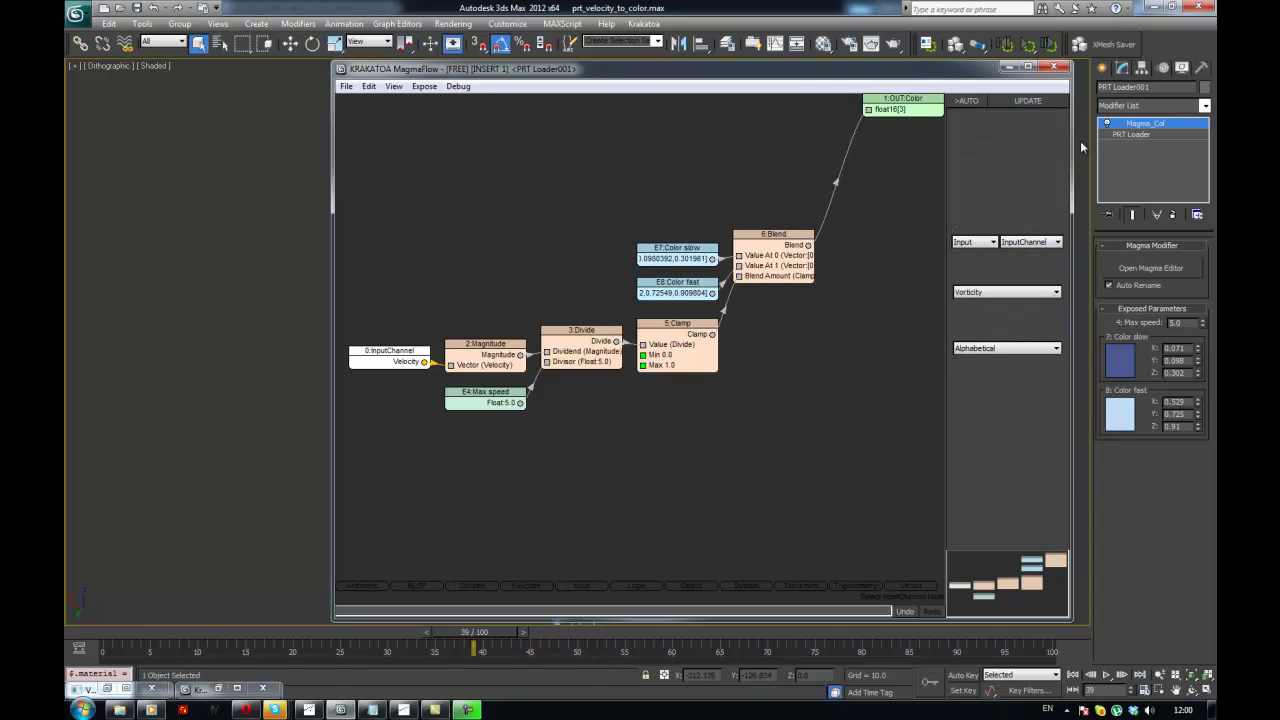
click(1053, 67)
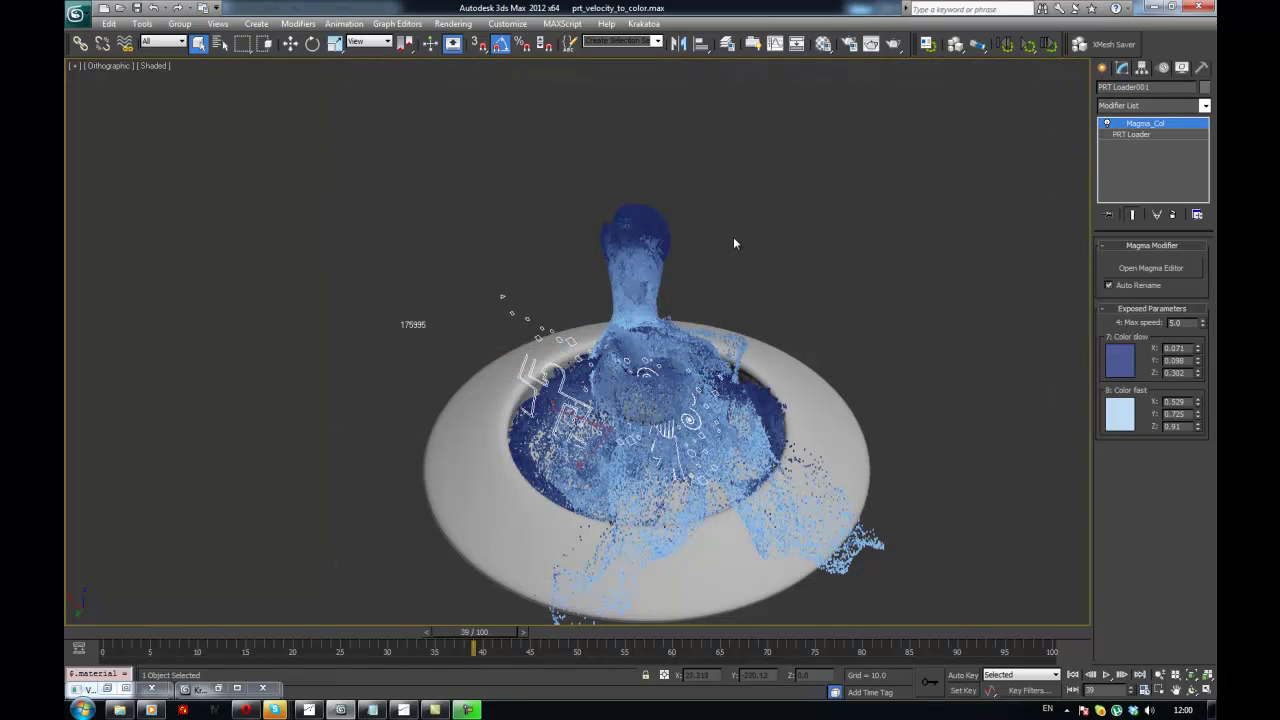
click(716, 229)
key(period)
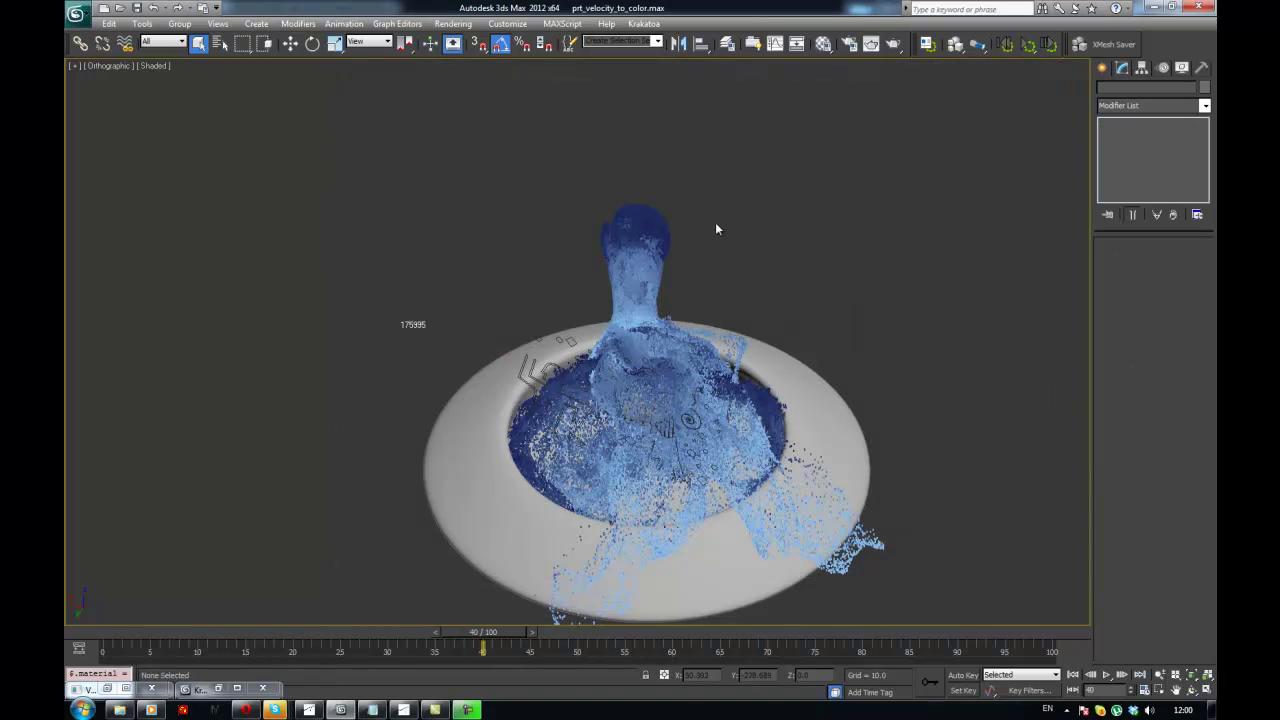
key(comma)
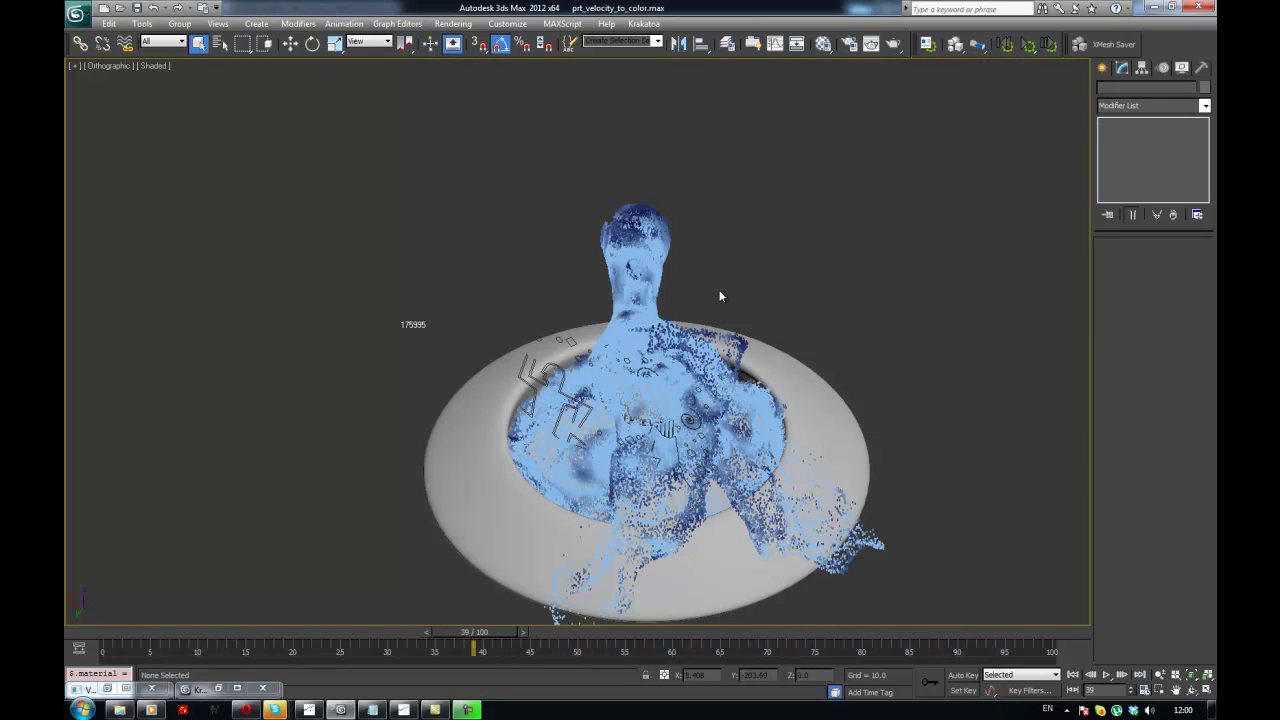
- Set the PRT Loader's exposed Max speed parameter to 8 and refresh the particles at frame 39
click(671, 259)
alt+middle_drag(671, 259, 575, 450)
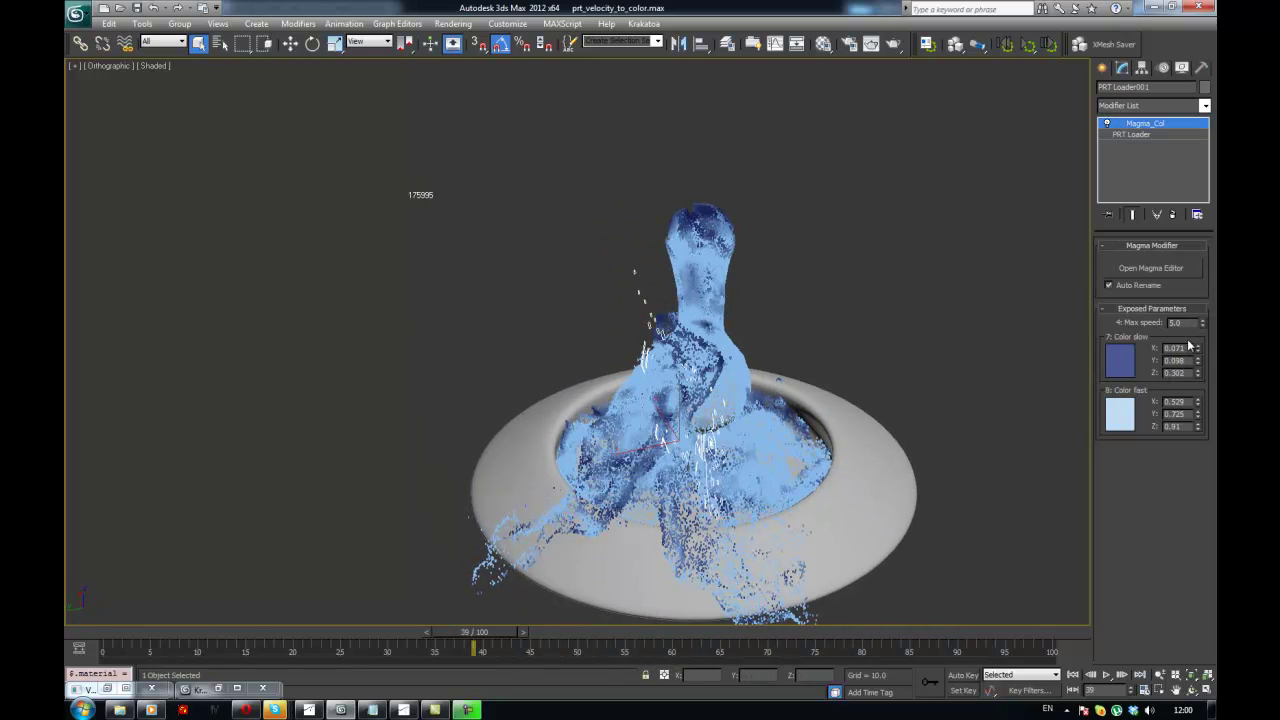
text(8)
key(Return)
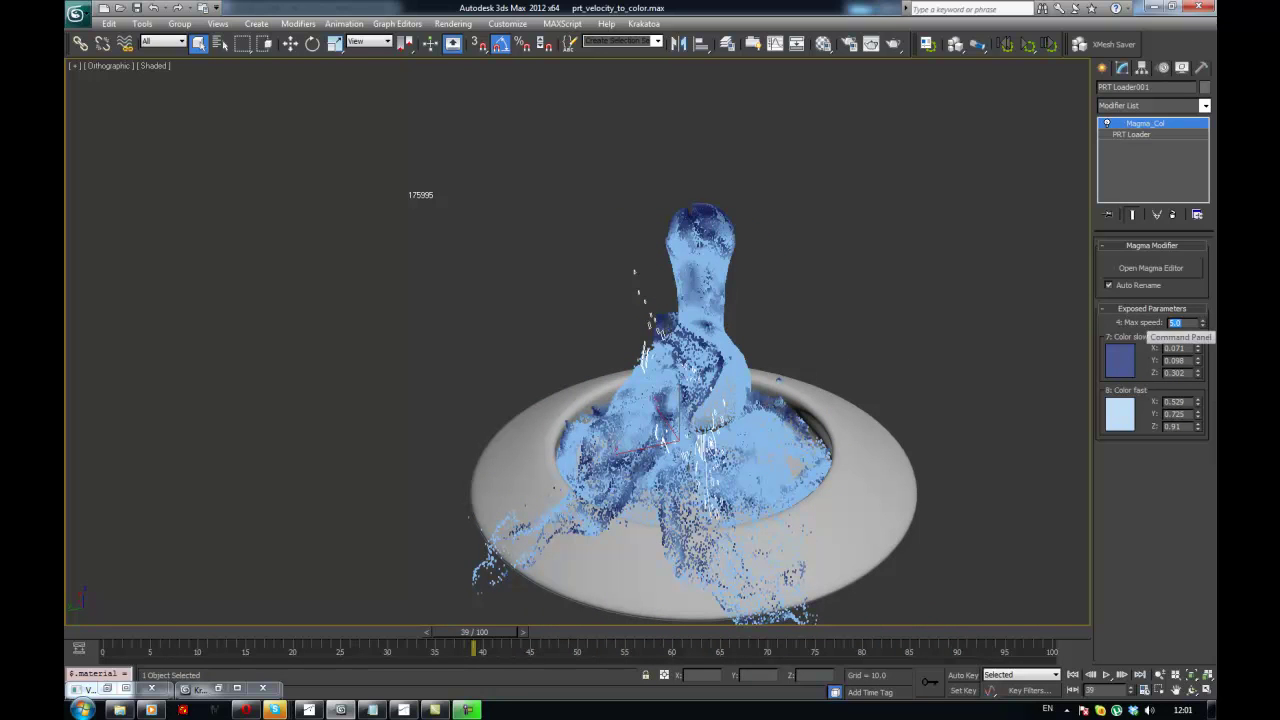
middle_click(805, 287)
key(.)
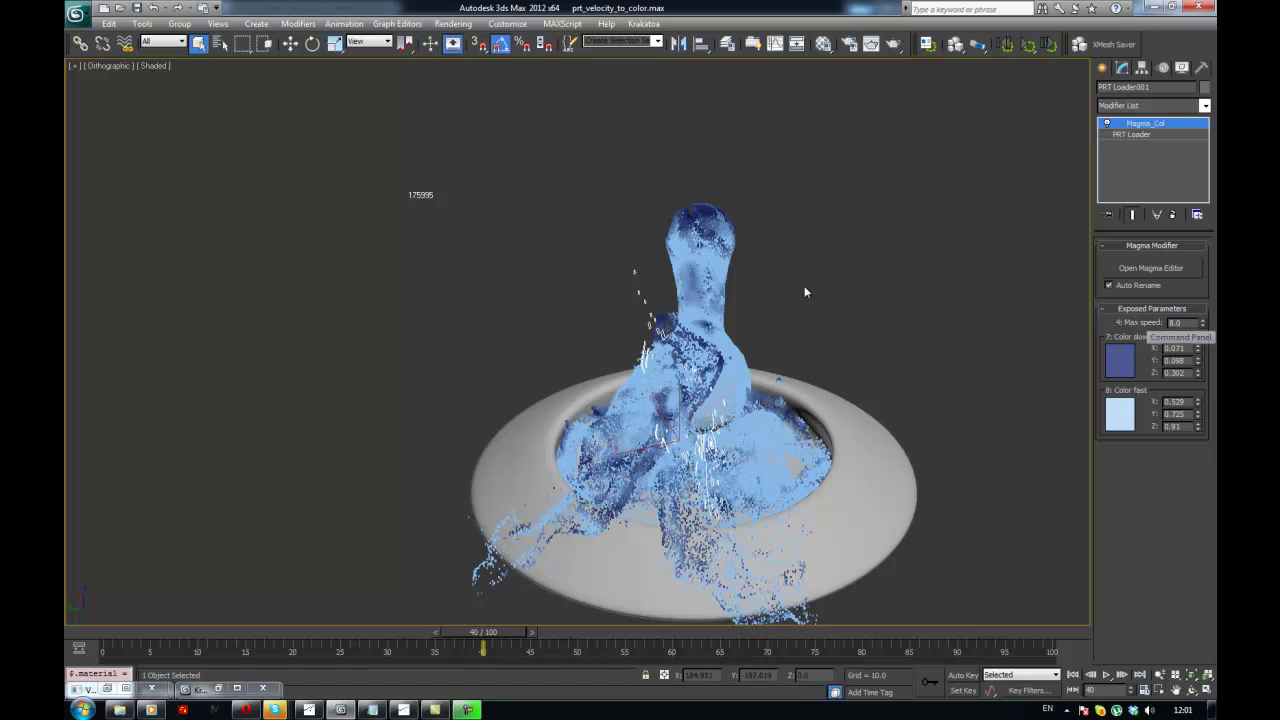
key(comma)
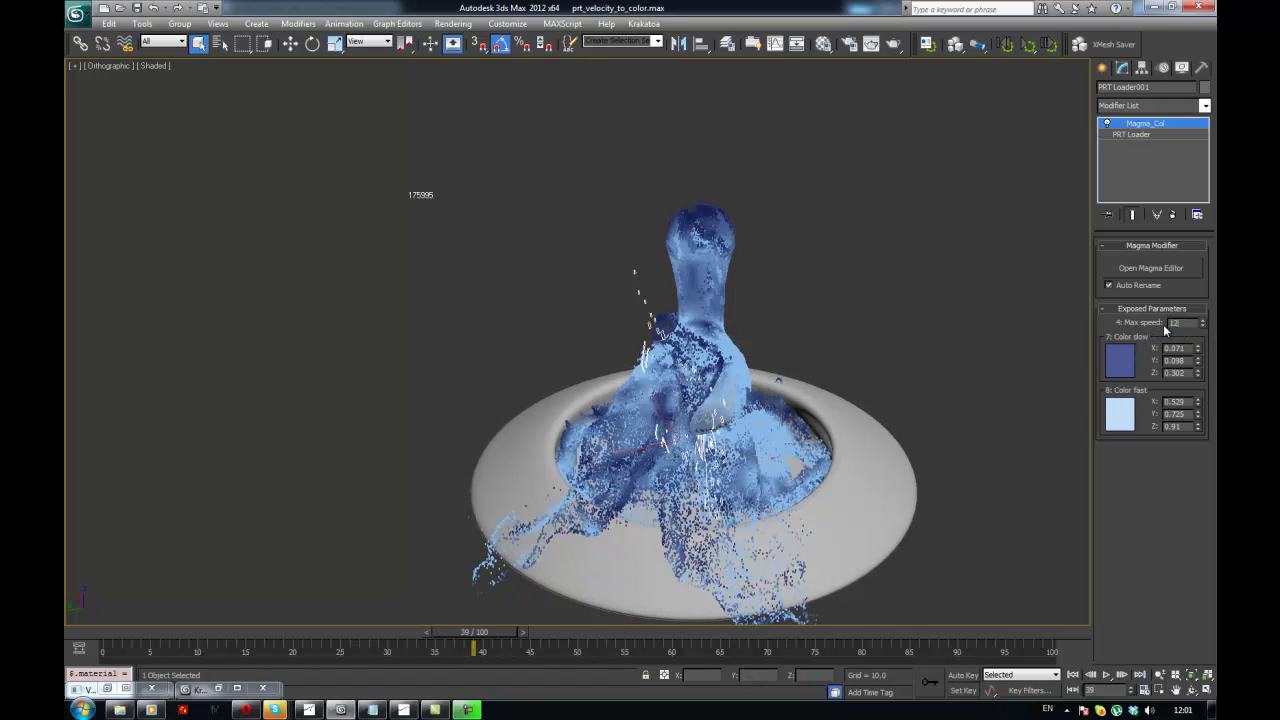
- Set the Max speed parameter to 12, refresh frame 39 and examine the vorticity-coloured particles close up
key(period)
key(comma)
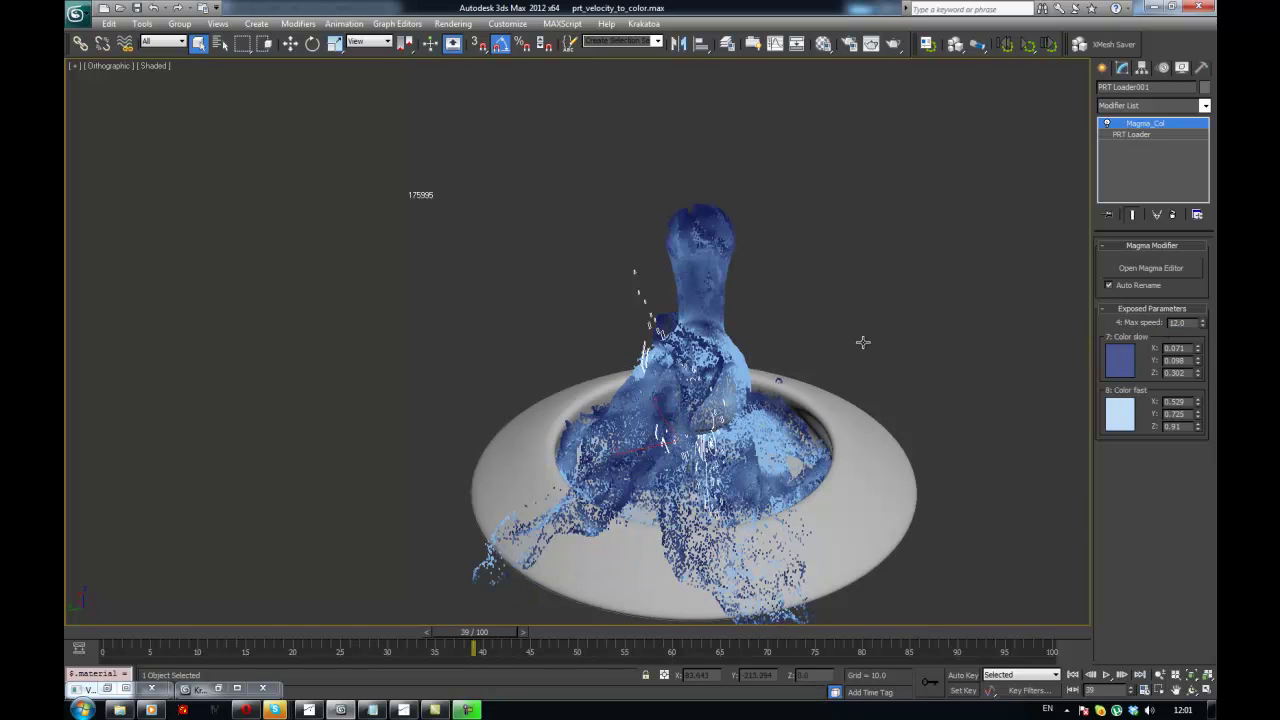
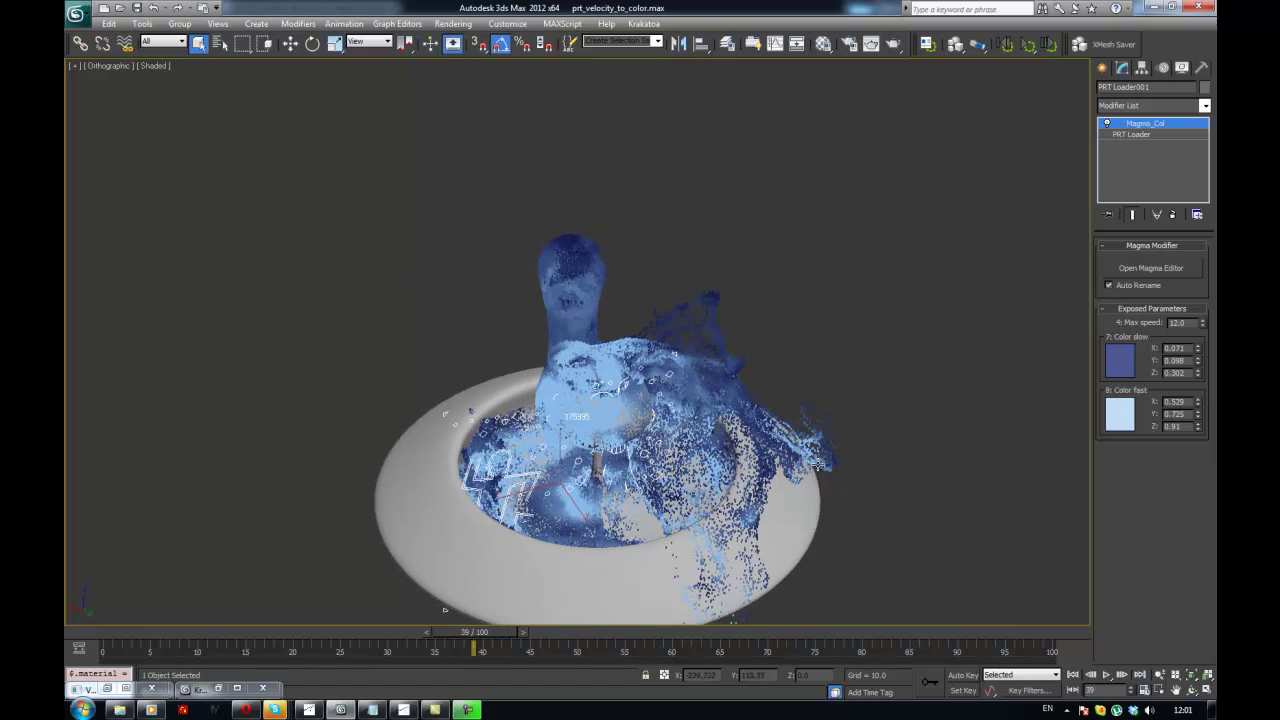
alt+middle_drag(701, 381, 697, 376)
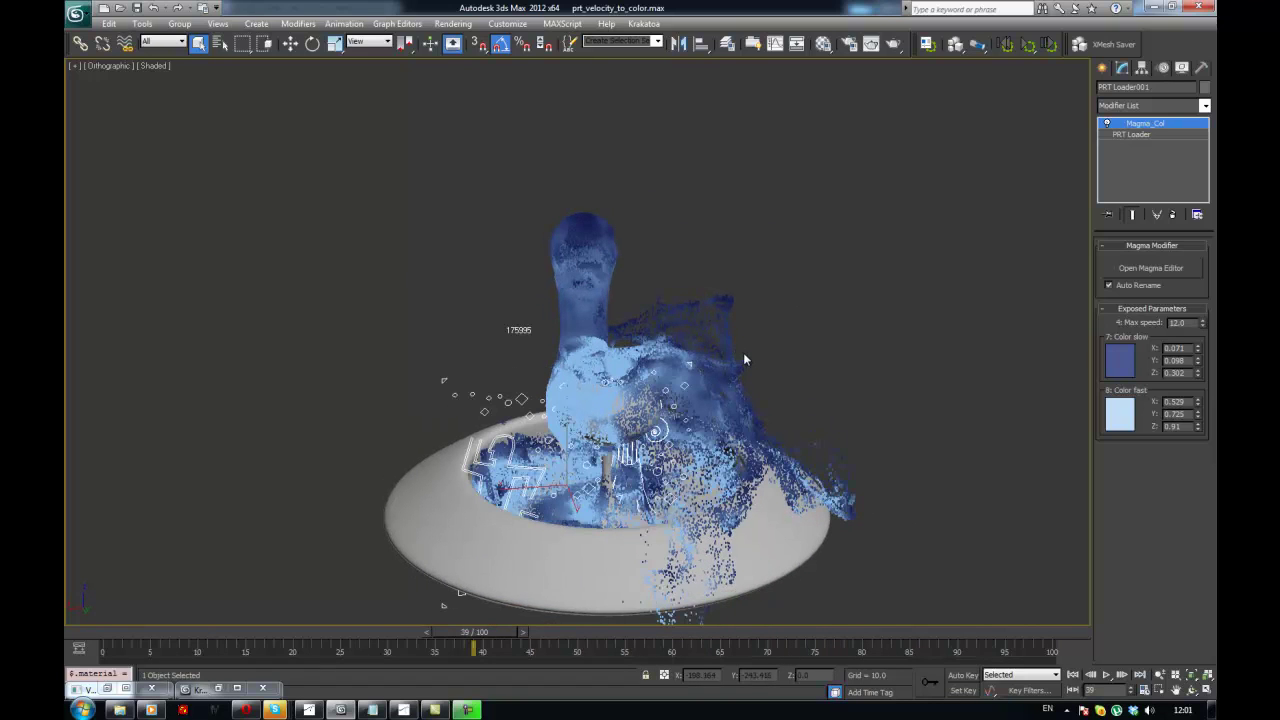
middle_drag(739, 356, 742, 347)
scroll(743, 346, up, 2)
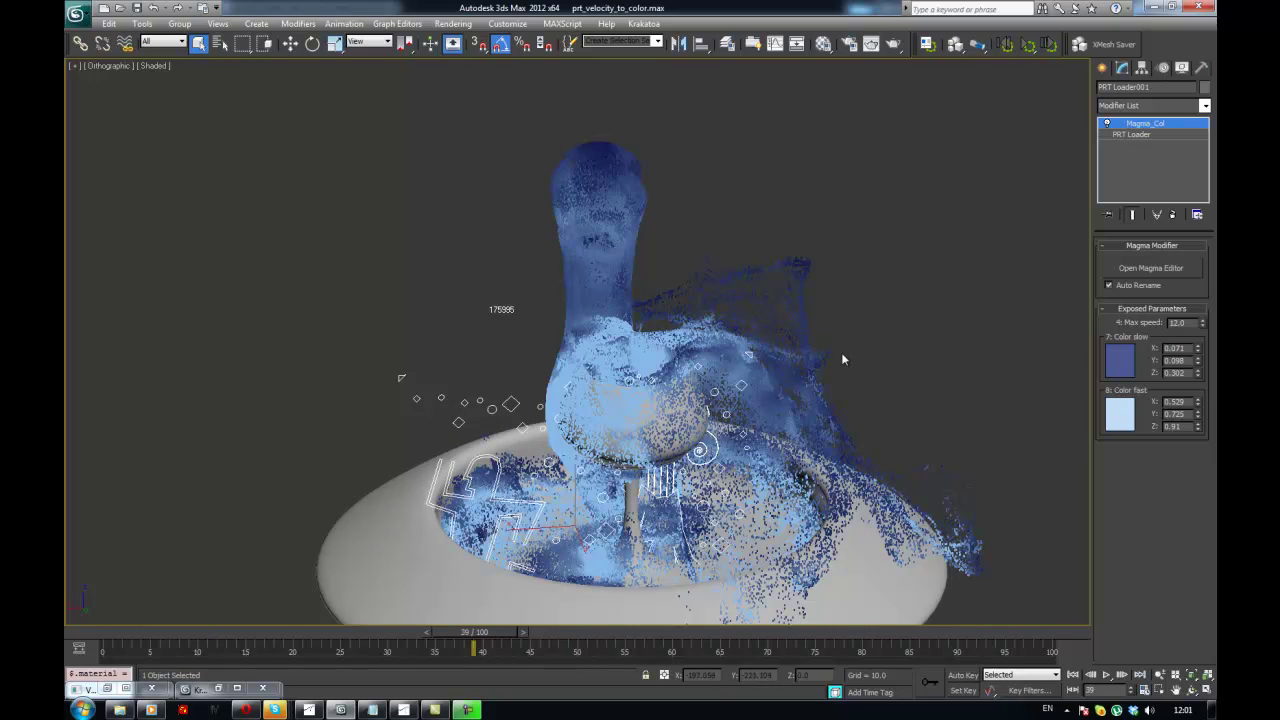
click(897, 297)
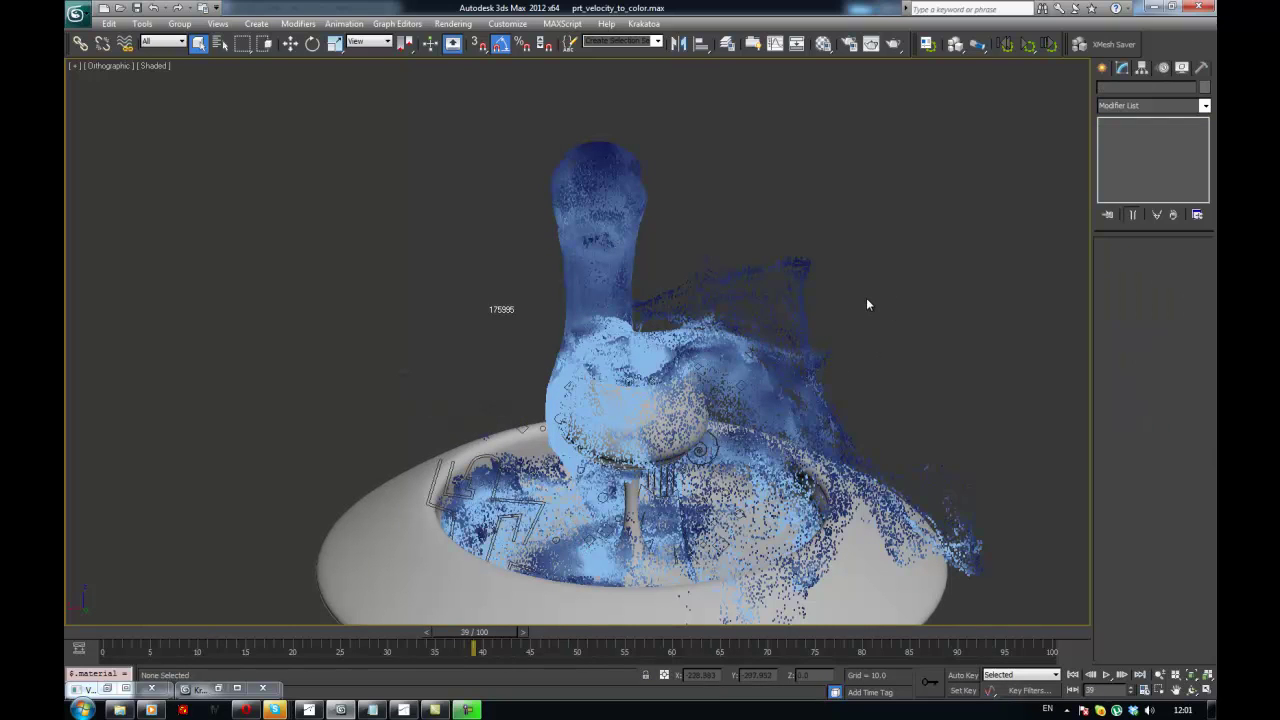
- Set Krakatoa as the current renderer and close its settings window
click(643, 23)
click(700, 57)
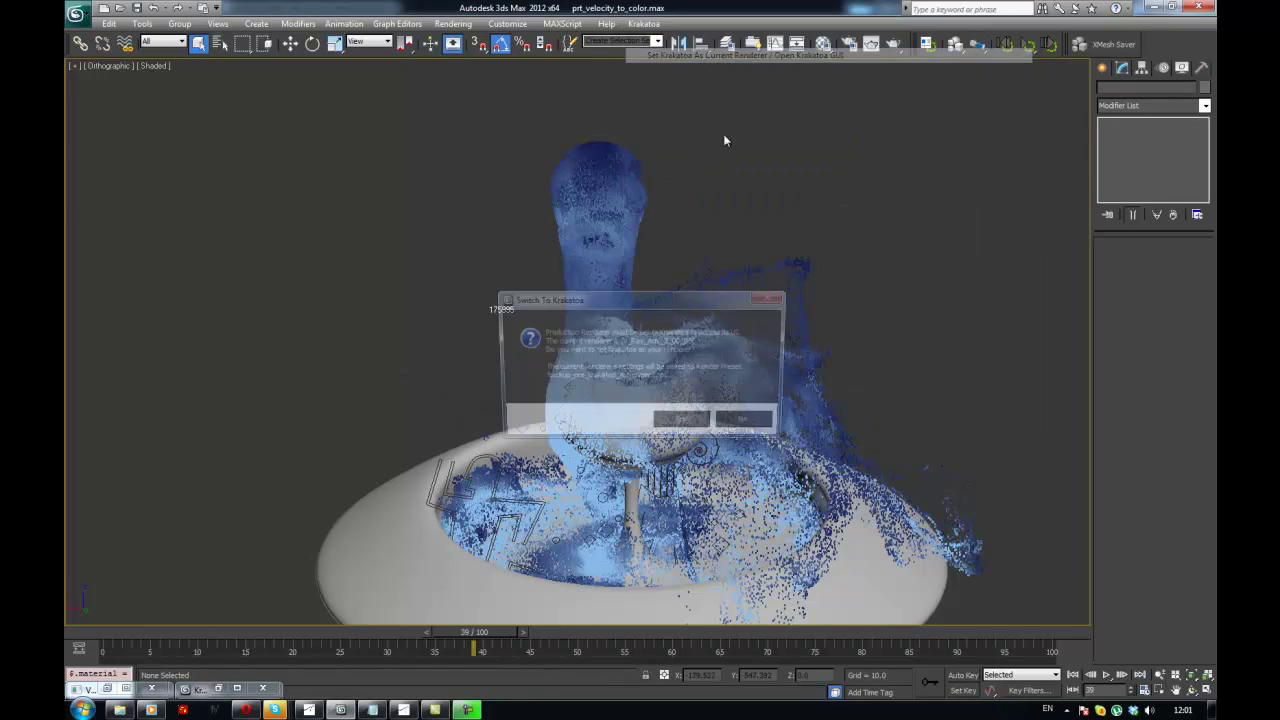
click(685, 423)
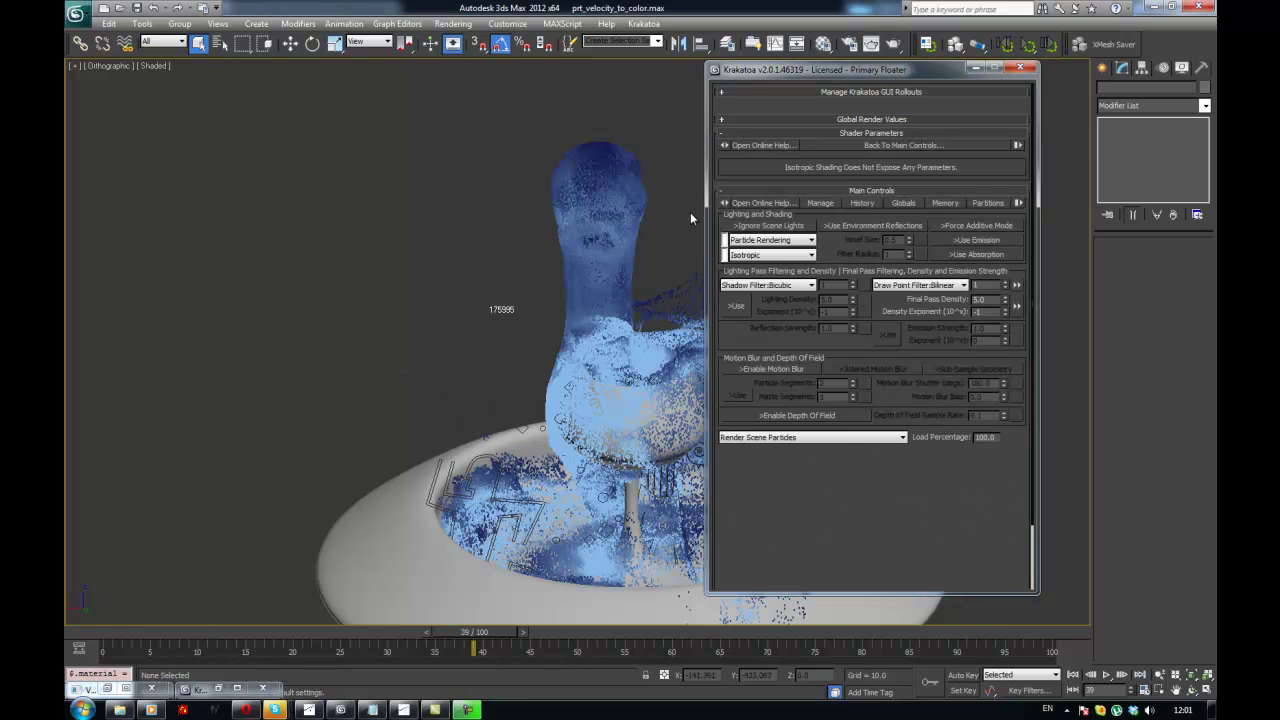
click(1019, 68)
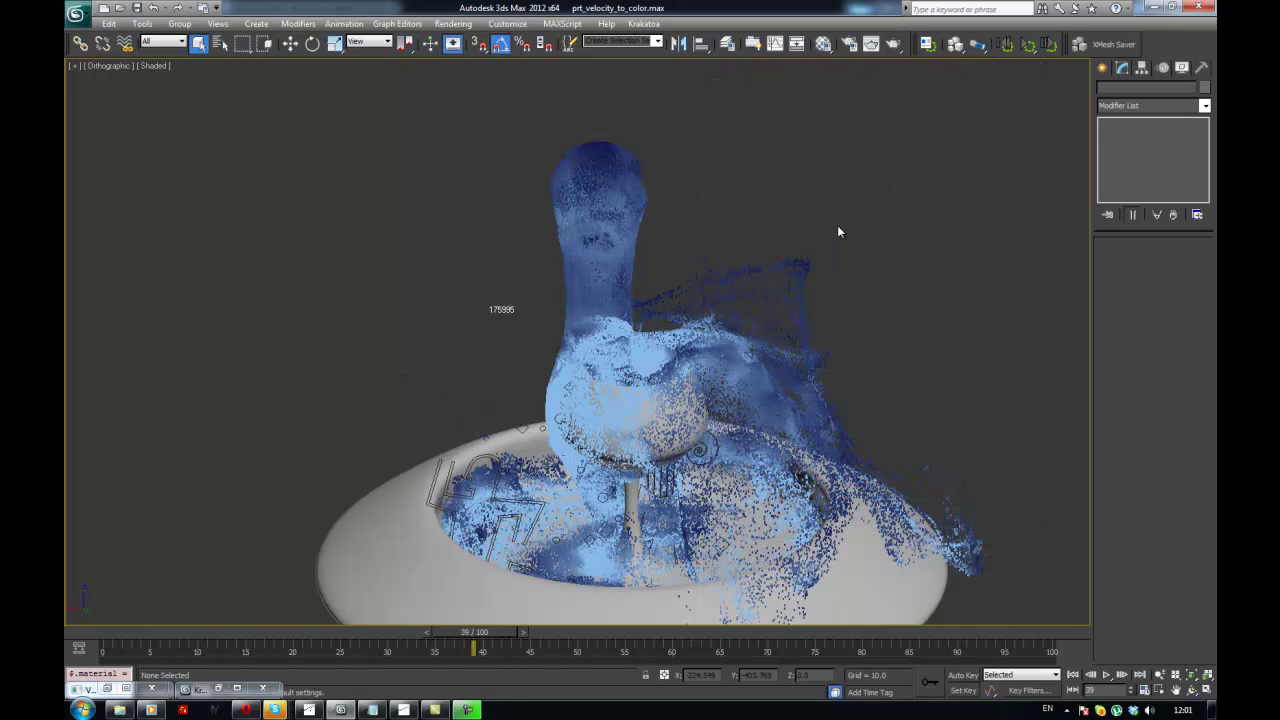
- Switch to the top view and check the _lights and cams layer in the layer list
key(t)
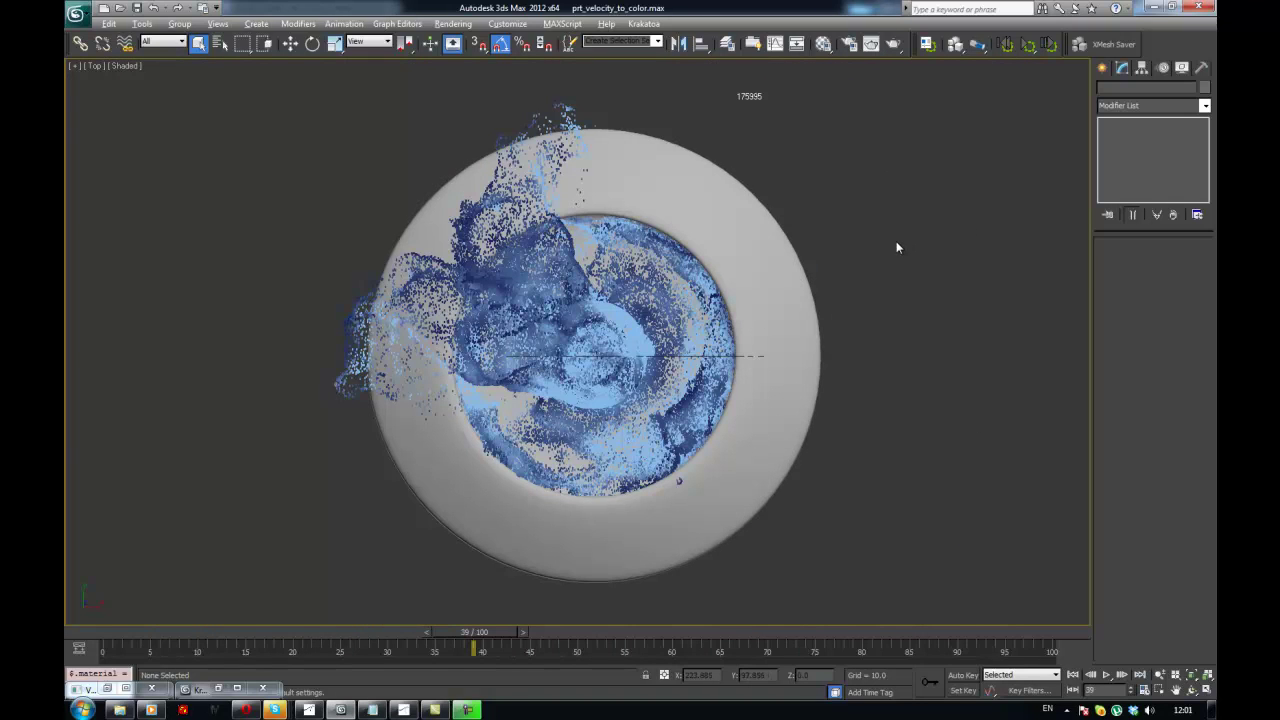
key(l)
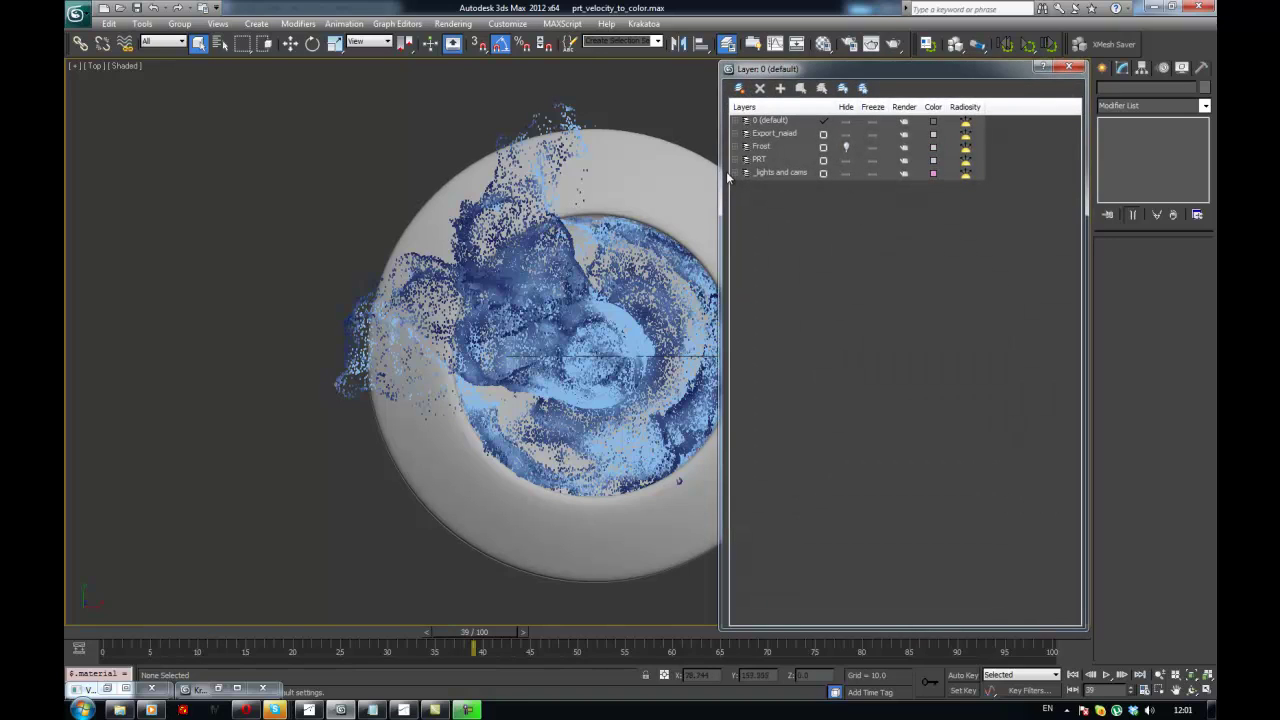
click(733, 174)
click(733, 174)
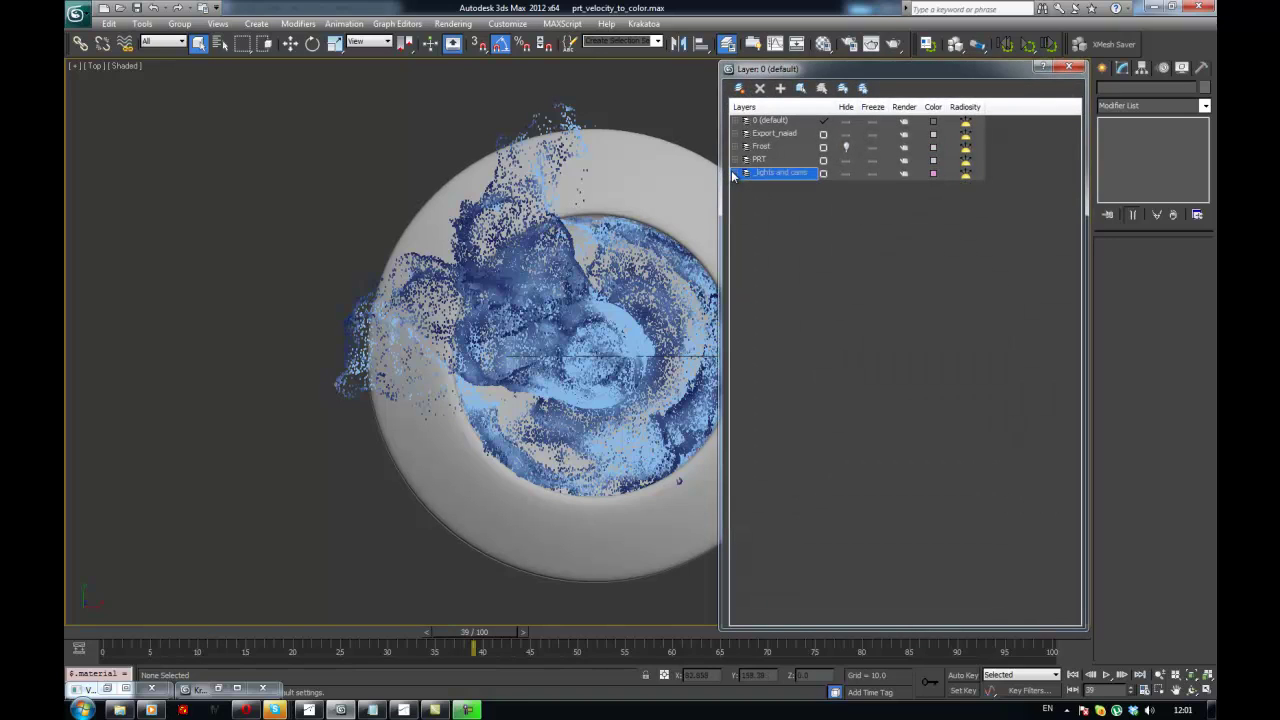
key(alt+l)
- Create a target spotlight at about X 297, Y 412, aimed at the centre of the plate
scroll(716, 254, down, 4)
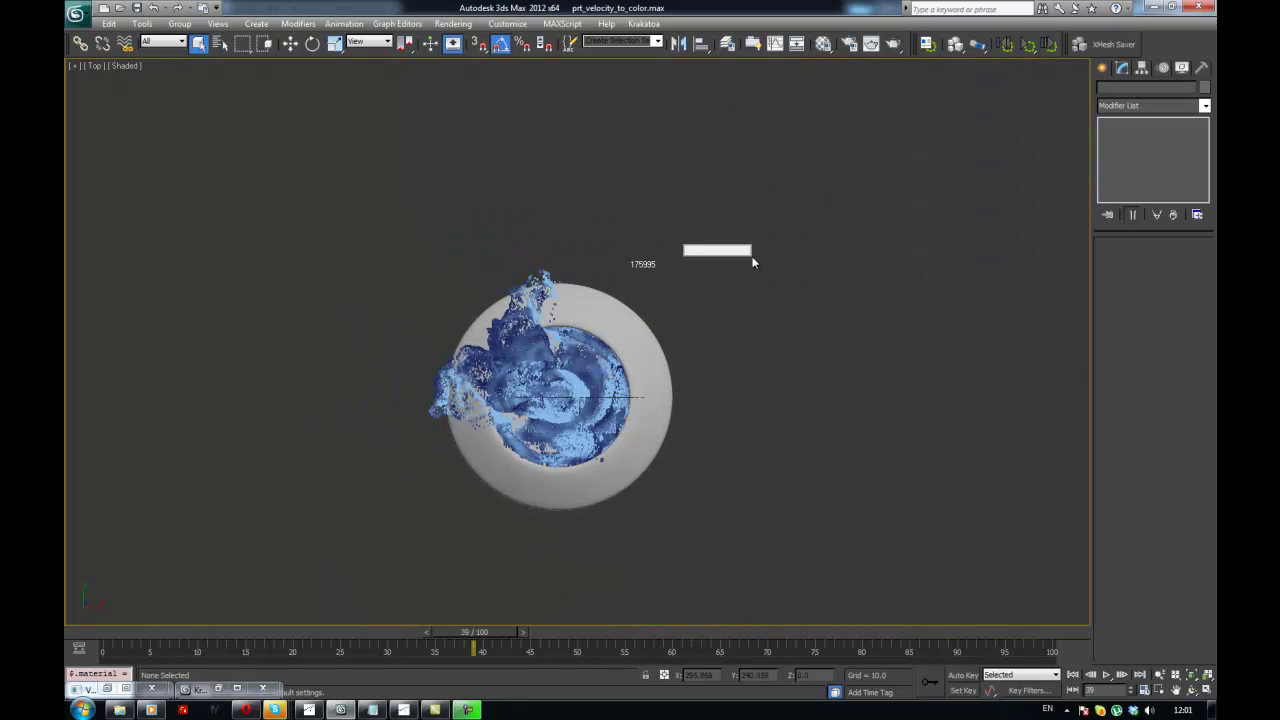
text(tar)
click(753, 262)
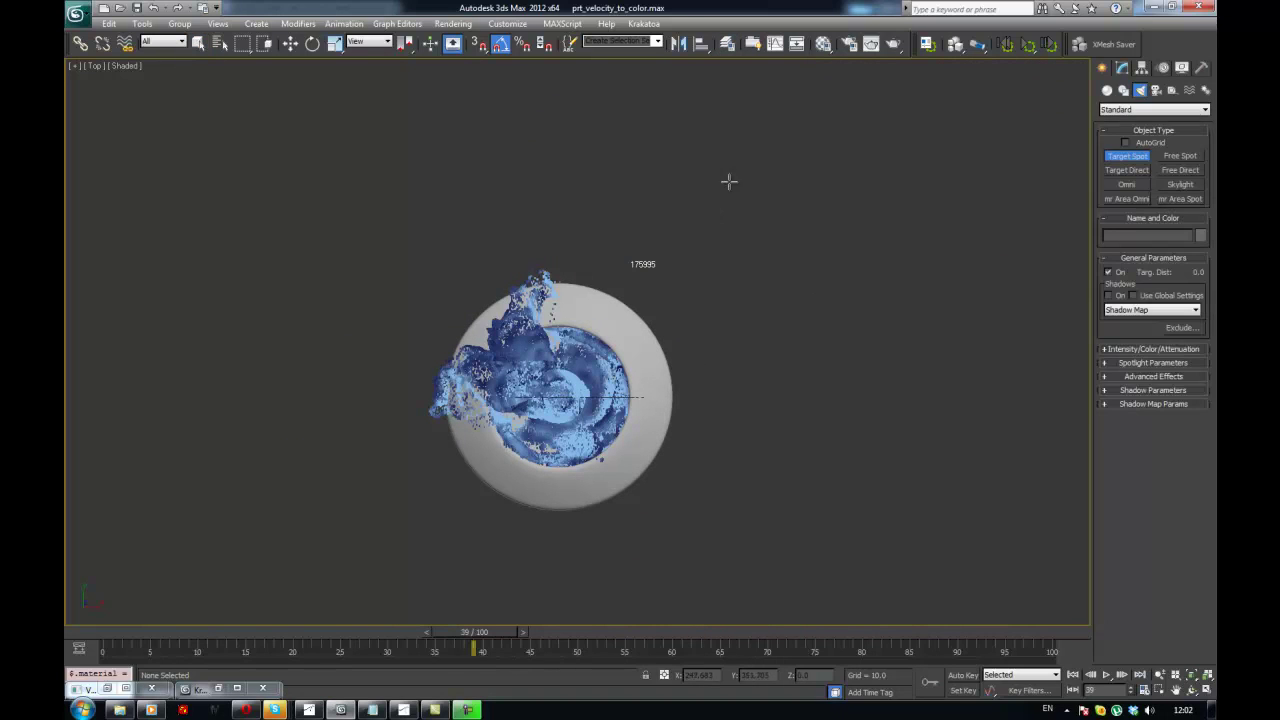
drag(749, 157, 548, 402)
right_click(680, 229)
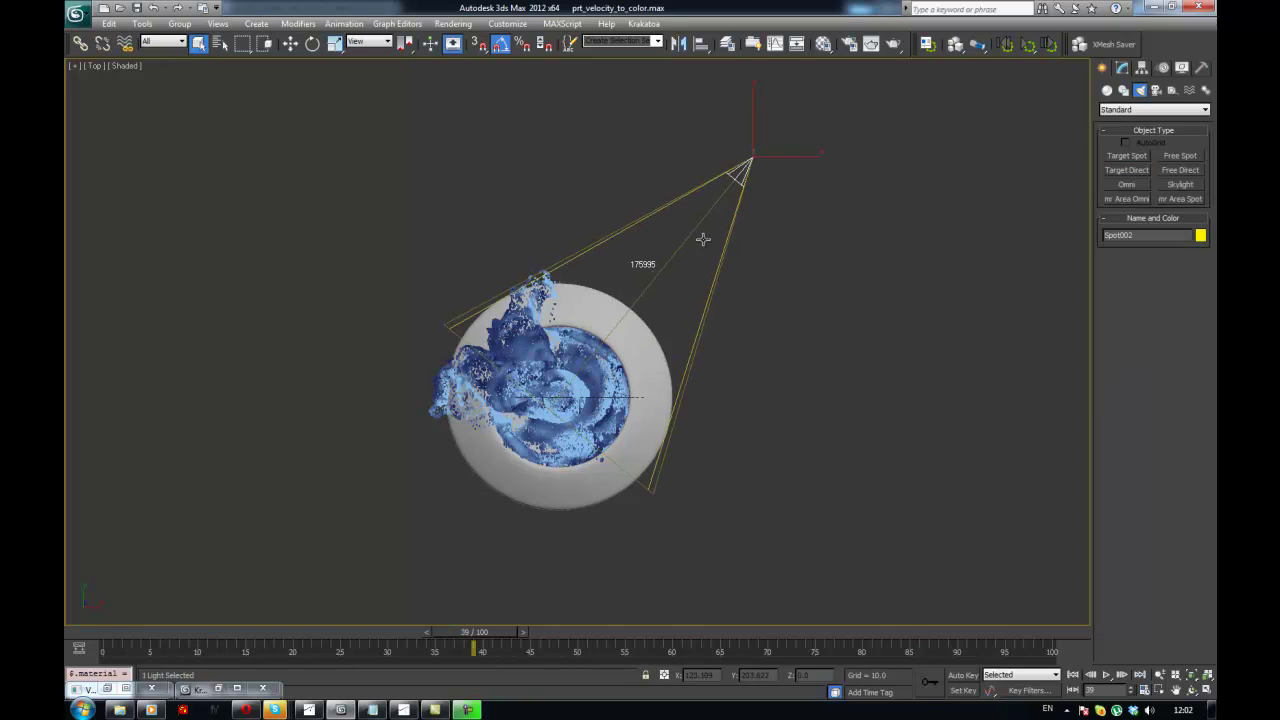
- Clone the spotlight as one copy on the opposite side of the plate, at about X -642, Y -168
key(w)
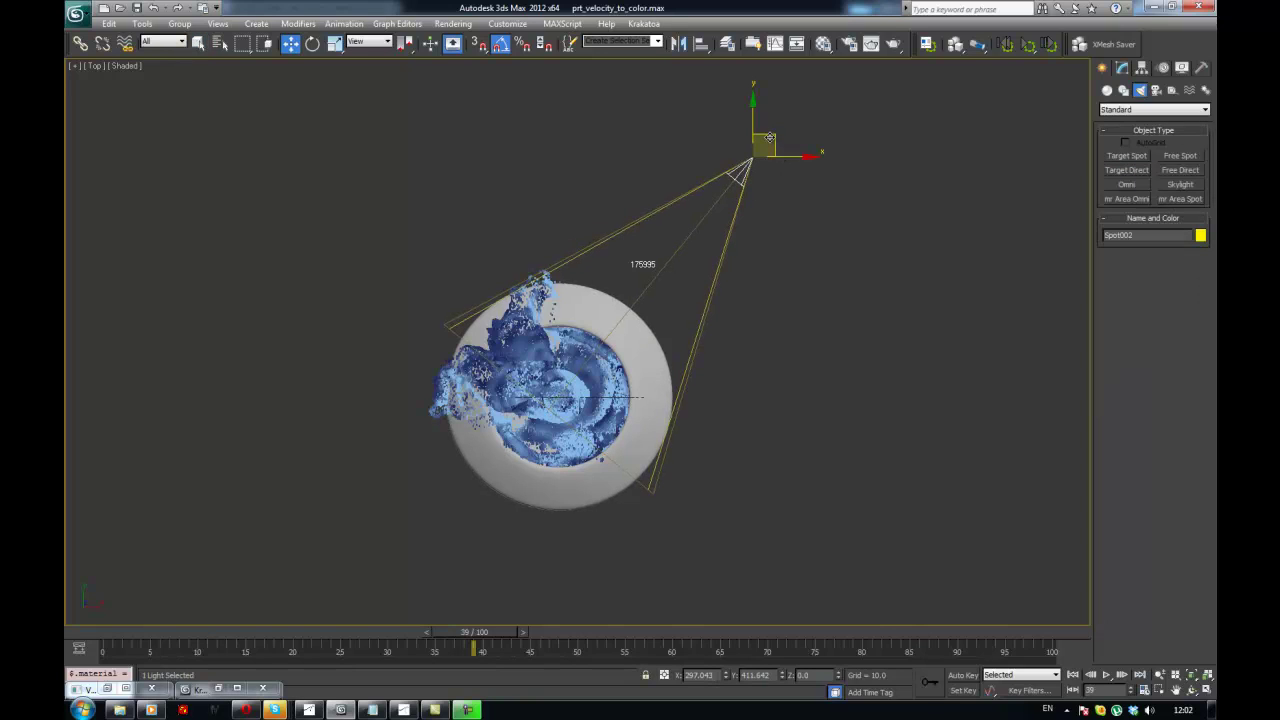
mouse_move(745, 162)
mouse_down()
mouse_move(293, 585)
mouse_move(207, 596)
mouse_move(179, 501)
mouse_move(161, 500)
mouse_up()
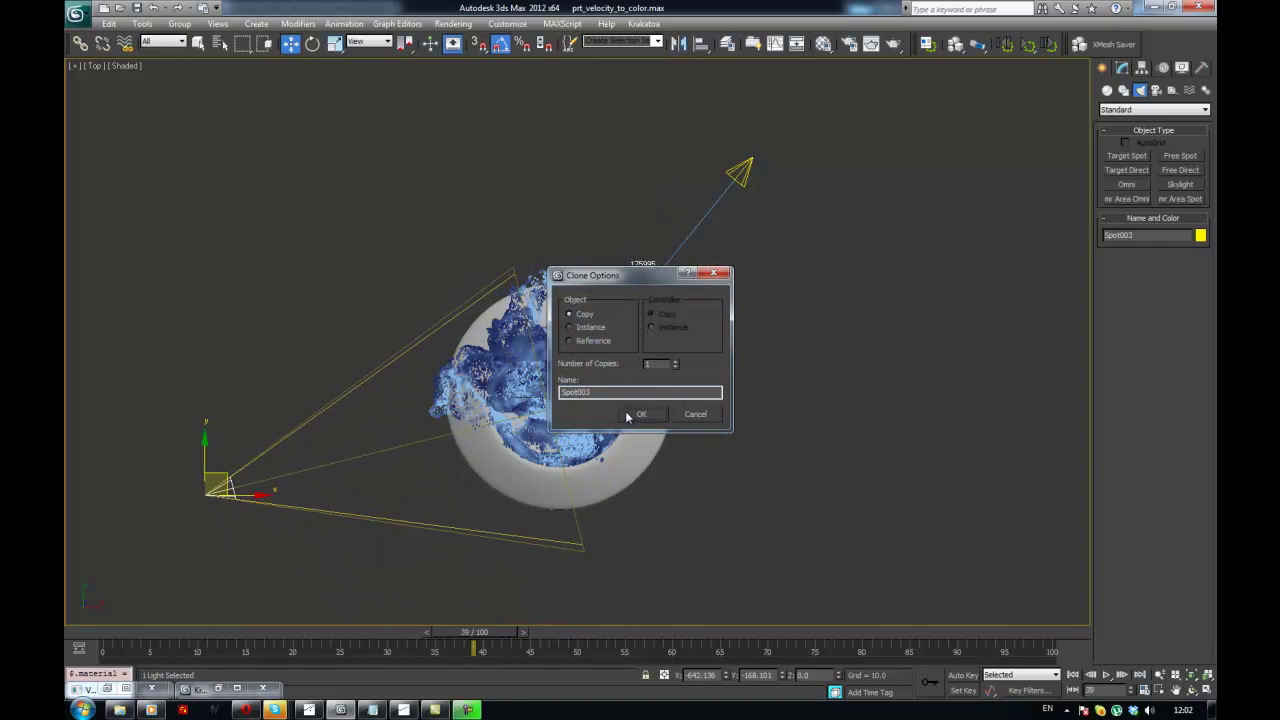
click(640, 414)
- Raise both new spotlights to a height of about 335 and delete the older spotlight above the plate
ctrl+click(742, 178)
alt+middle_drag(707, 225, 681, 148)
drag(513, 320, 528, 146)
middle_drag(686, 193, 644, 393)
scroll(800, 246, down, 3)
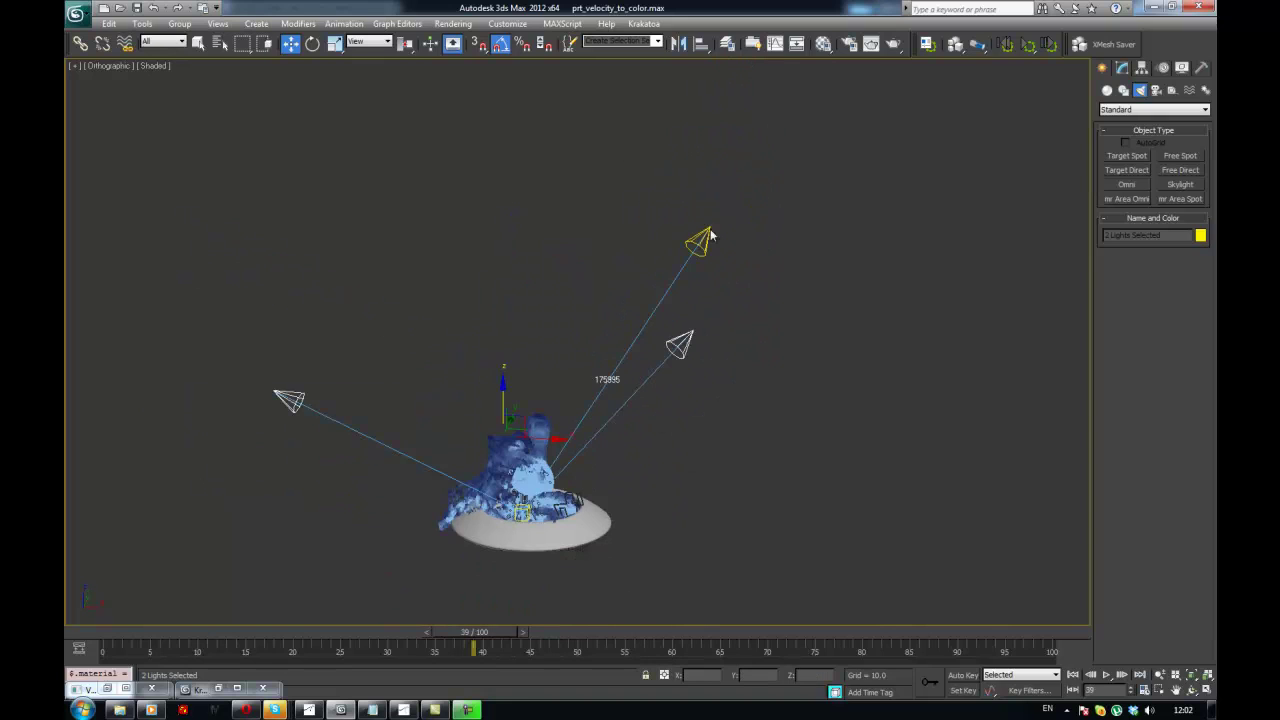
drag(671, 200, 740, 258)
key(Delete)
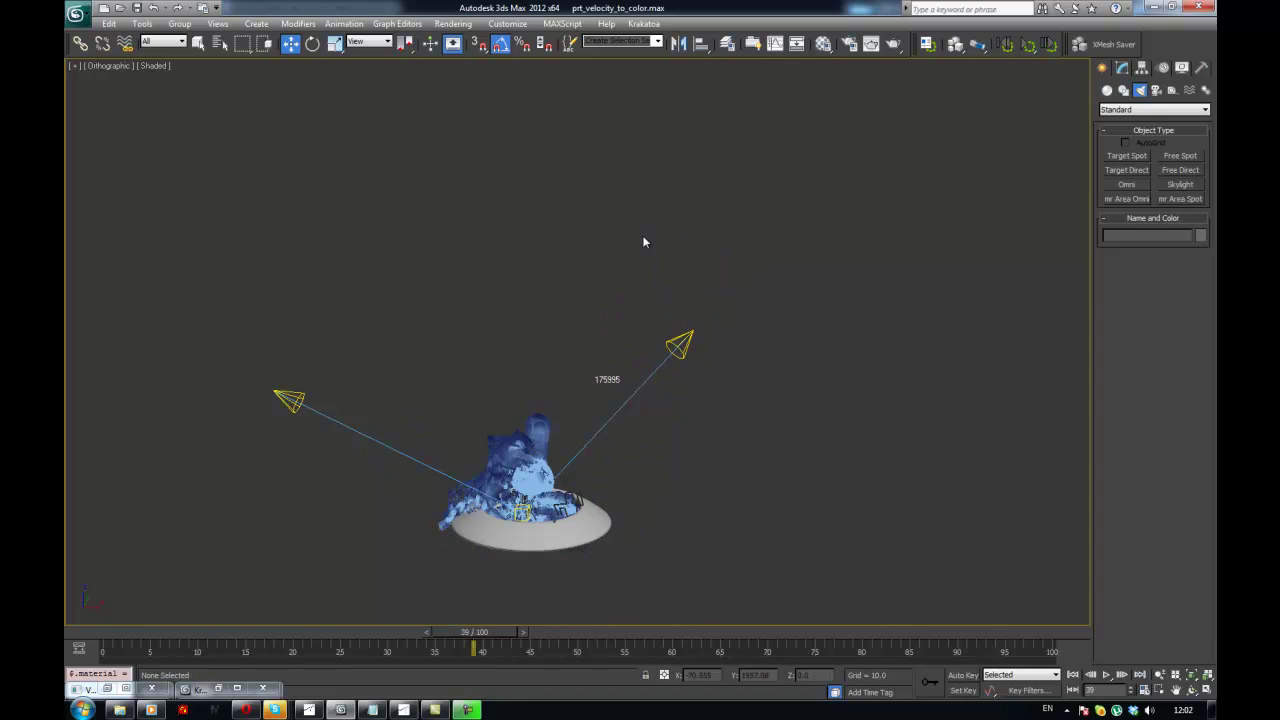
- Frame the plate and particles closely from the front and switch the viewport to perspective
middle_drag(737, 268, 789, 121)
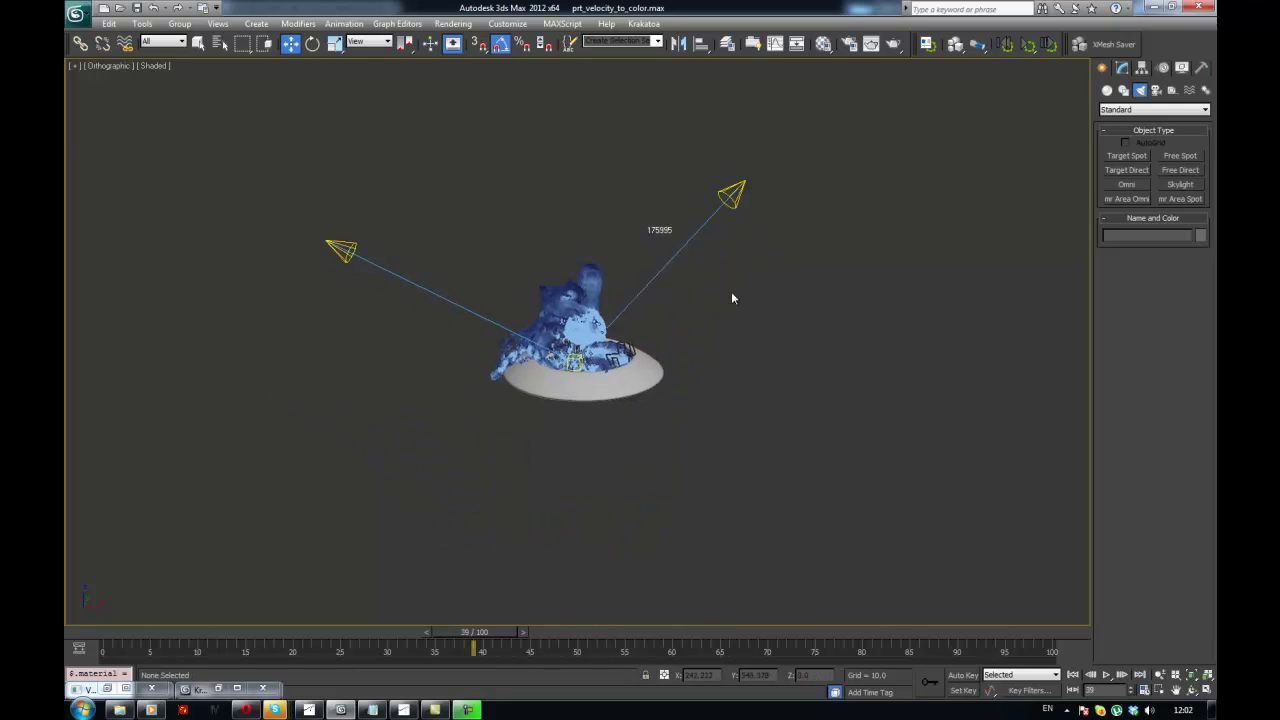
scroll(731, 291, up, 3)
middle_drag(868, 98, 912, 333)
click(854, 183)
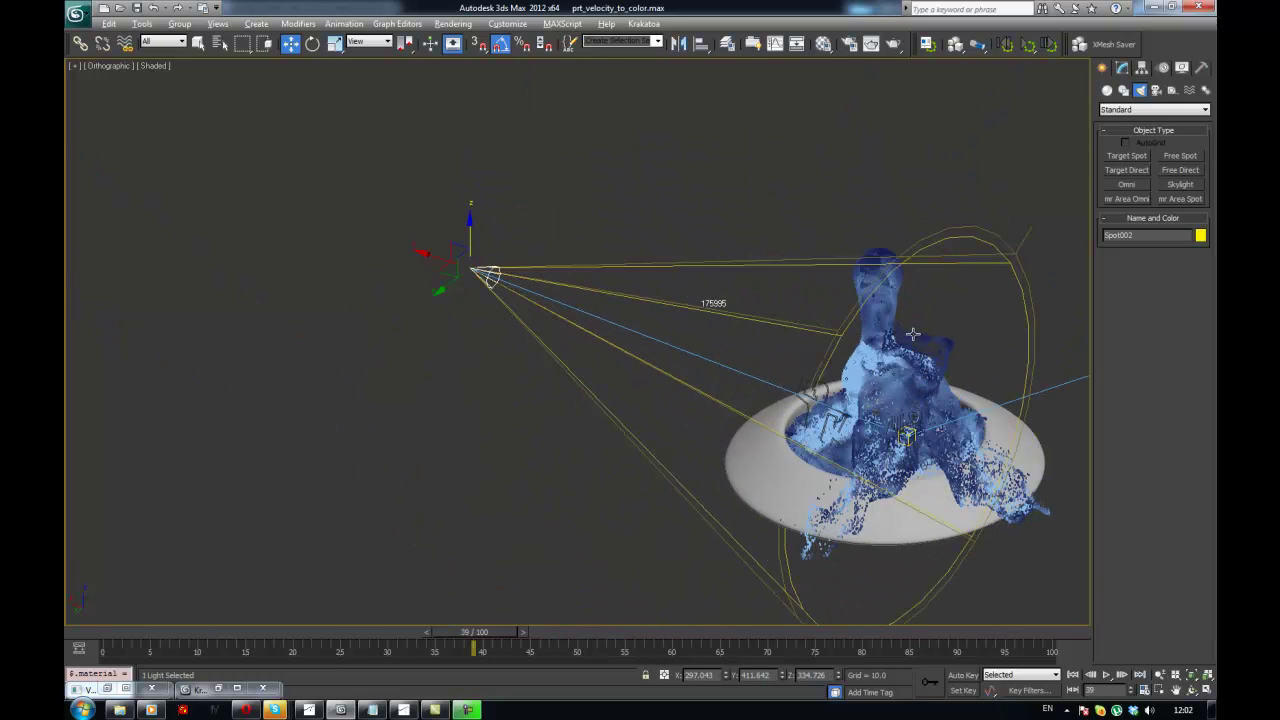
scroll(766, 297, up, 8)
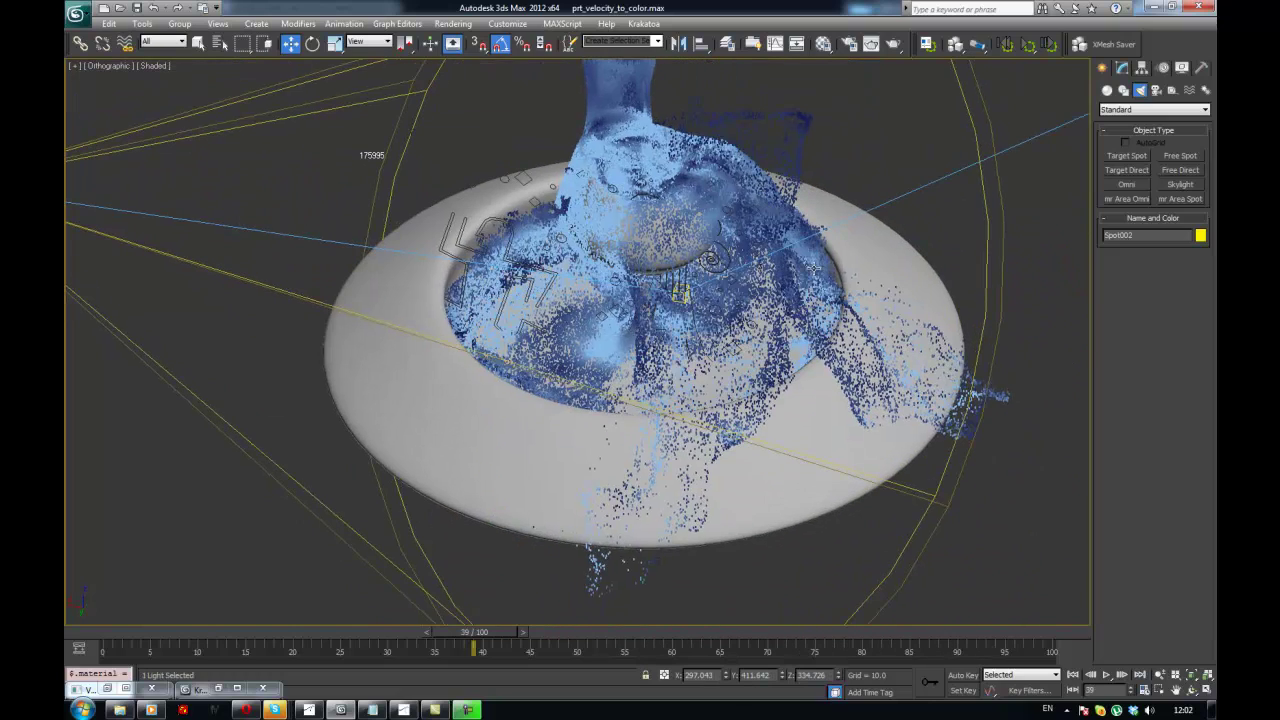
scroll(813, 268, down, 5)
click(829, 205)
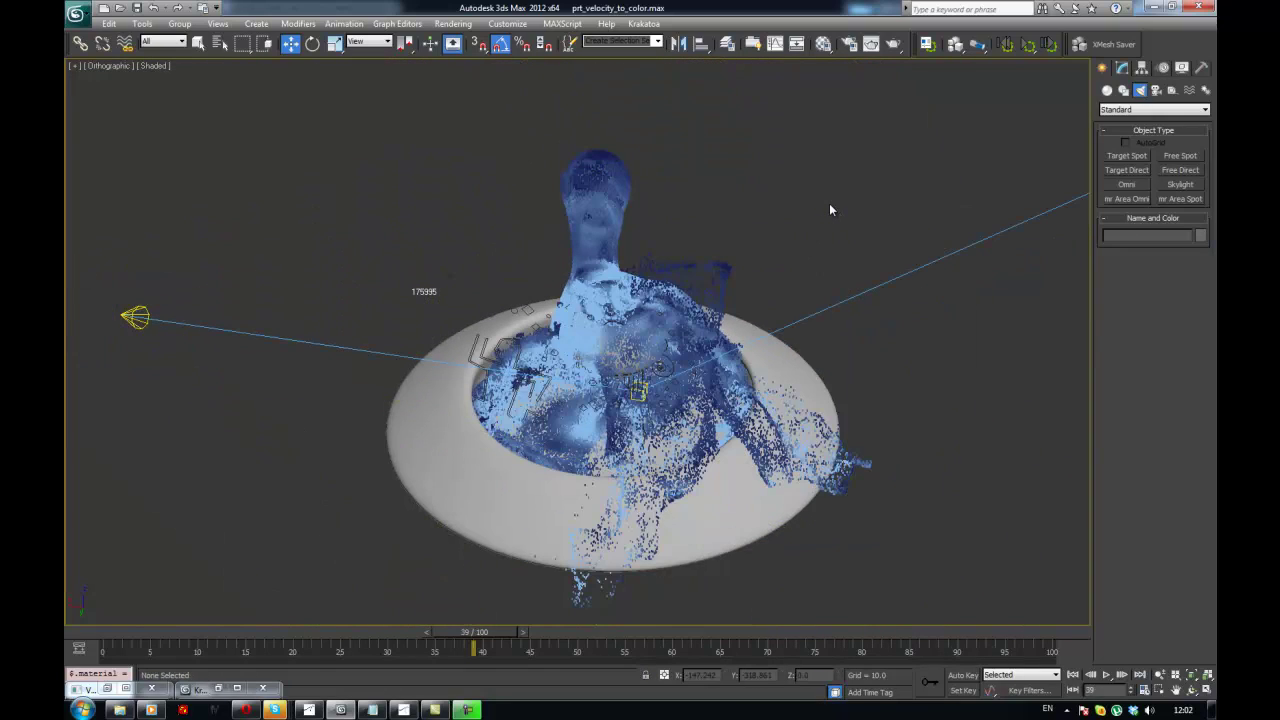
key(p)
alt+middle_drag(814, 220, 817, 219)
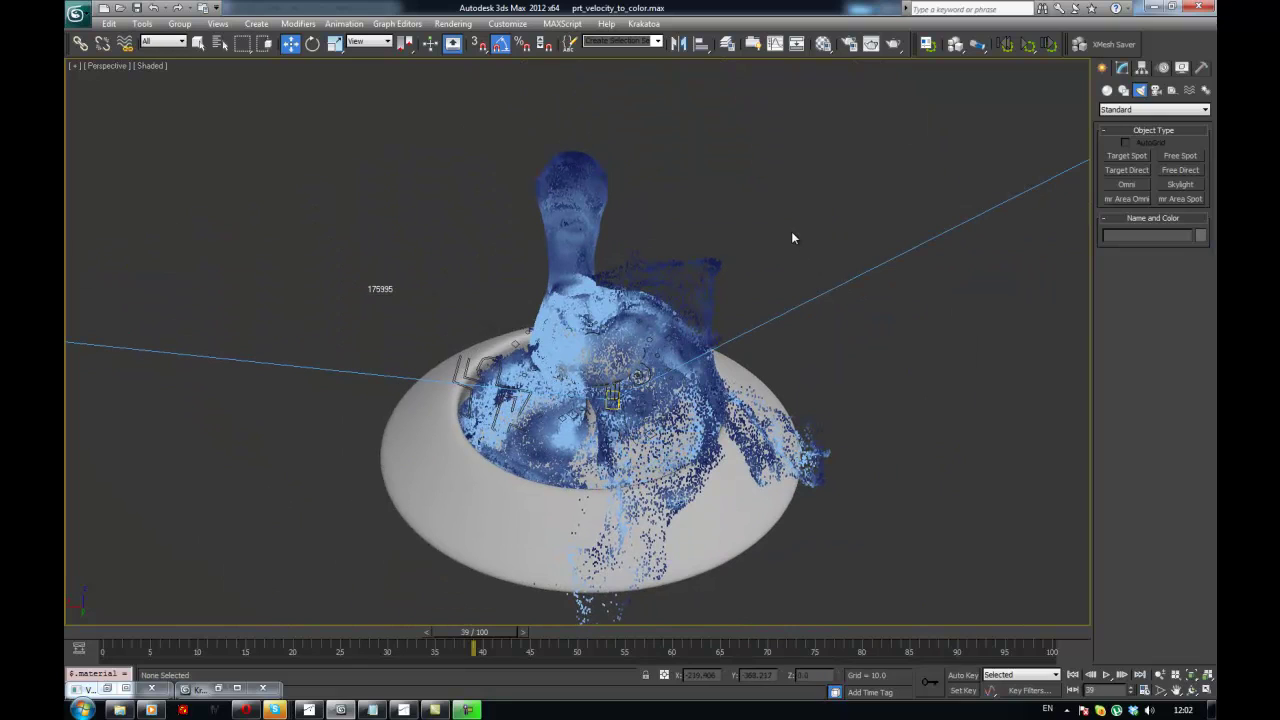
- Add a MagmaModifier on top of the PRT Loader's modifier stack and open its flow for editing
click(705, 274)
click(1121, 67)
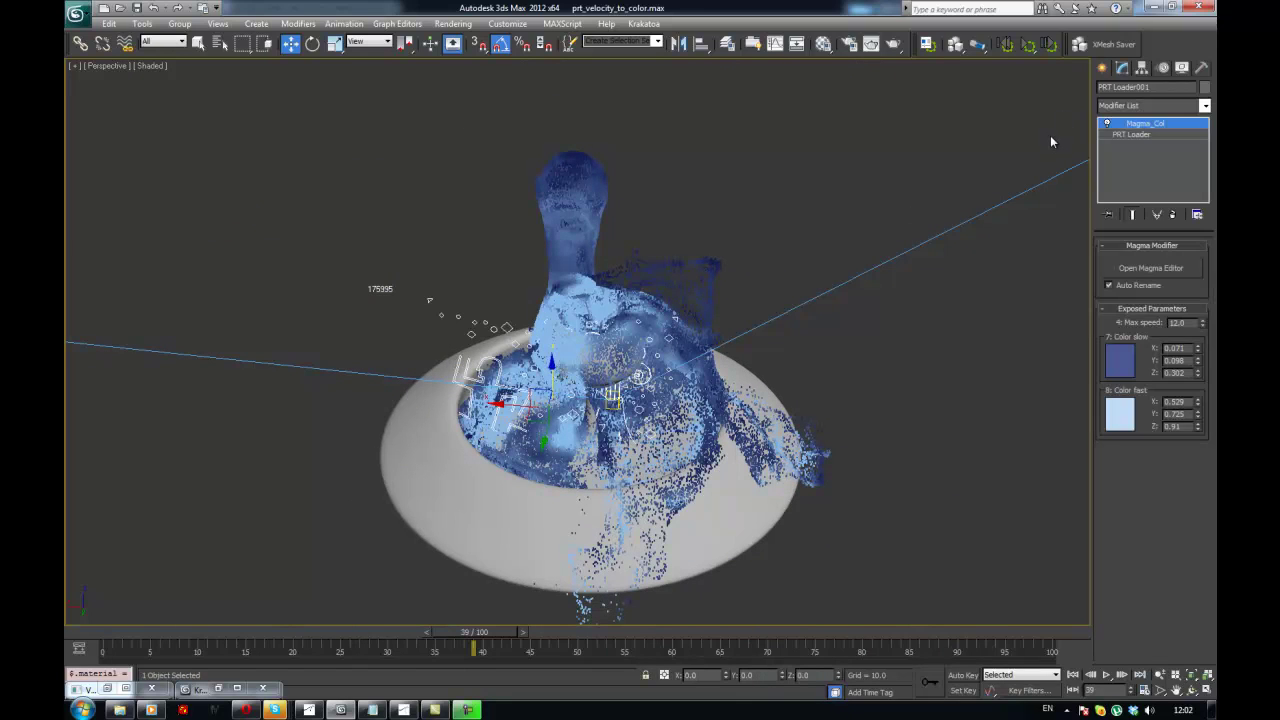
click(1160, 112)
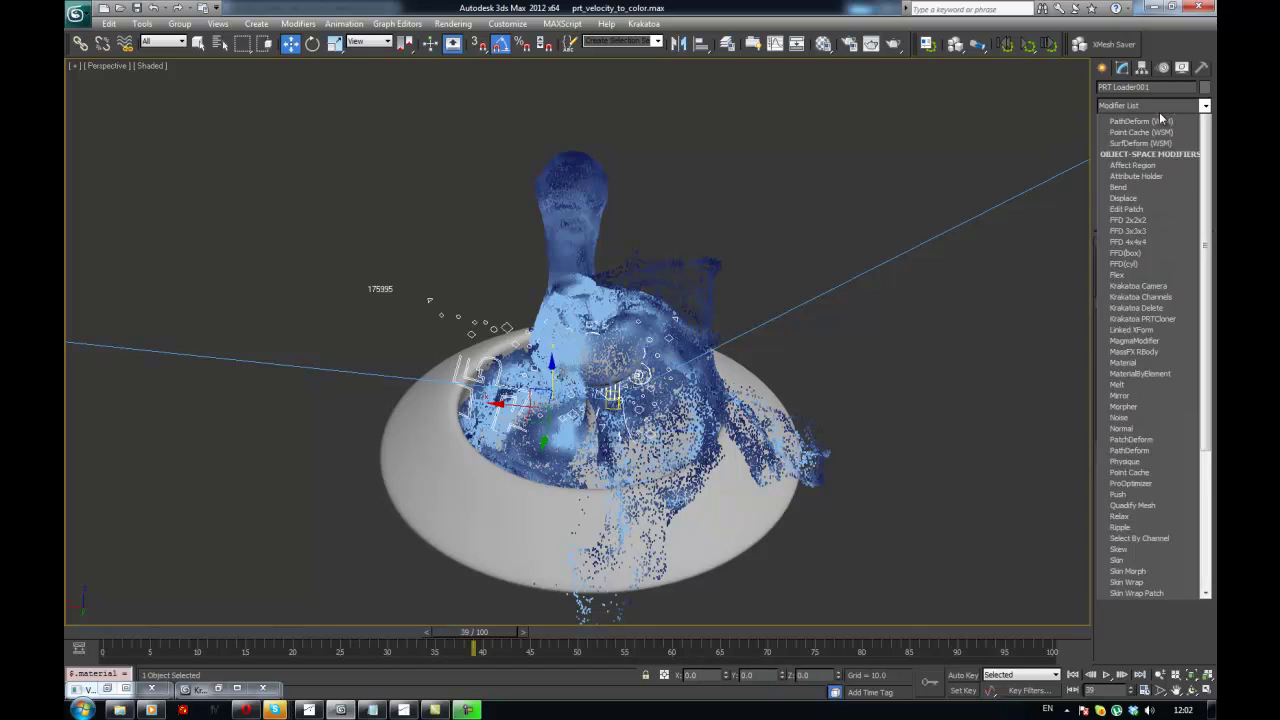
key(m)
key(Return)
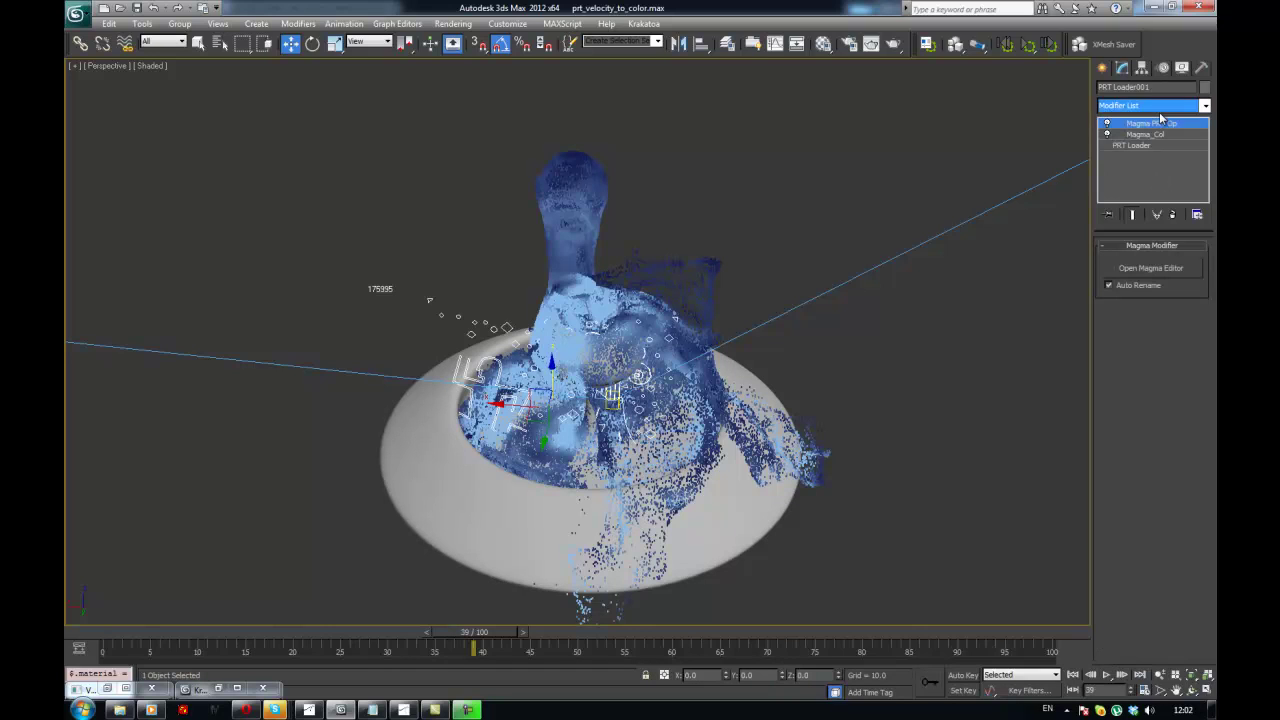
click(1120, 270)
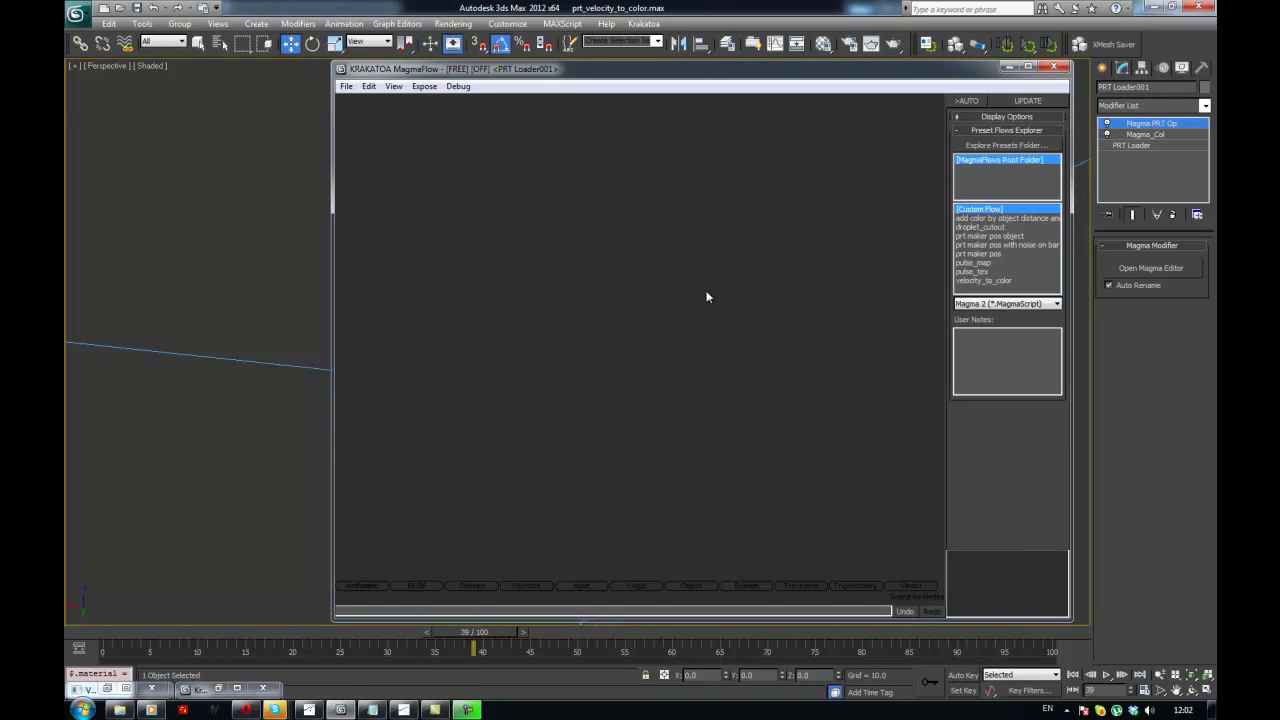
- Add an InputChannel node to the empty Magma flow and set its channel to Vorticity
right_click(702, 297)
click(745, 300)
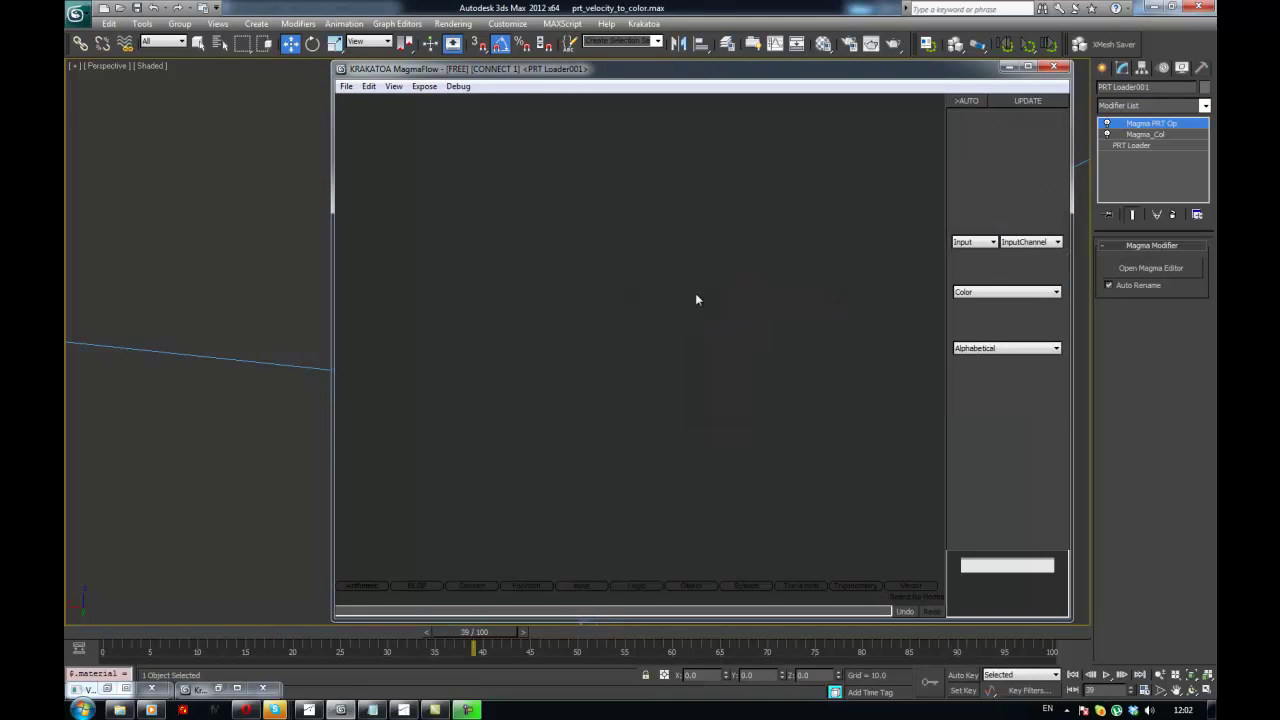
drag(696, 288, 542, 308)
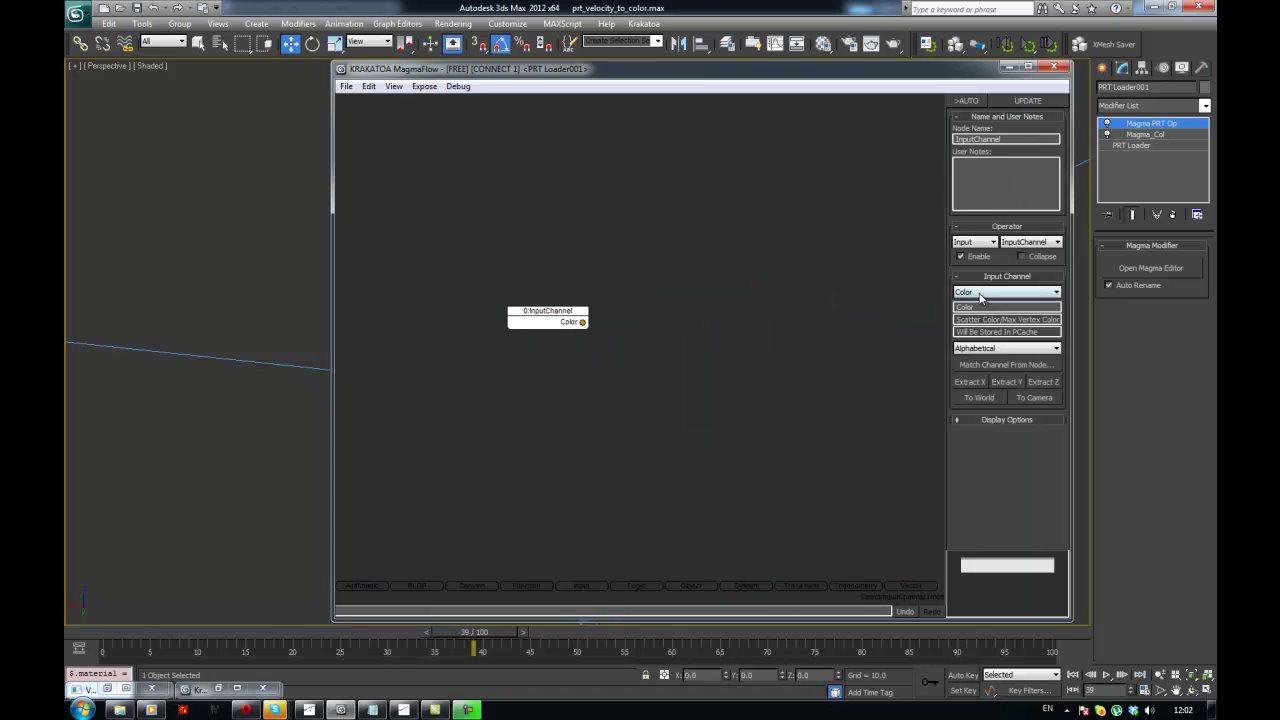
click(1040, 291)
drag(1053, 338, 1059, 520)
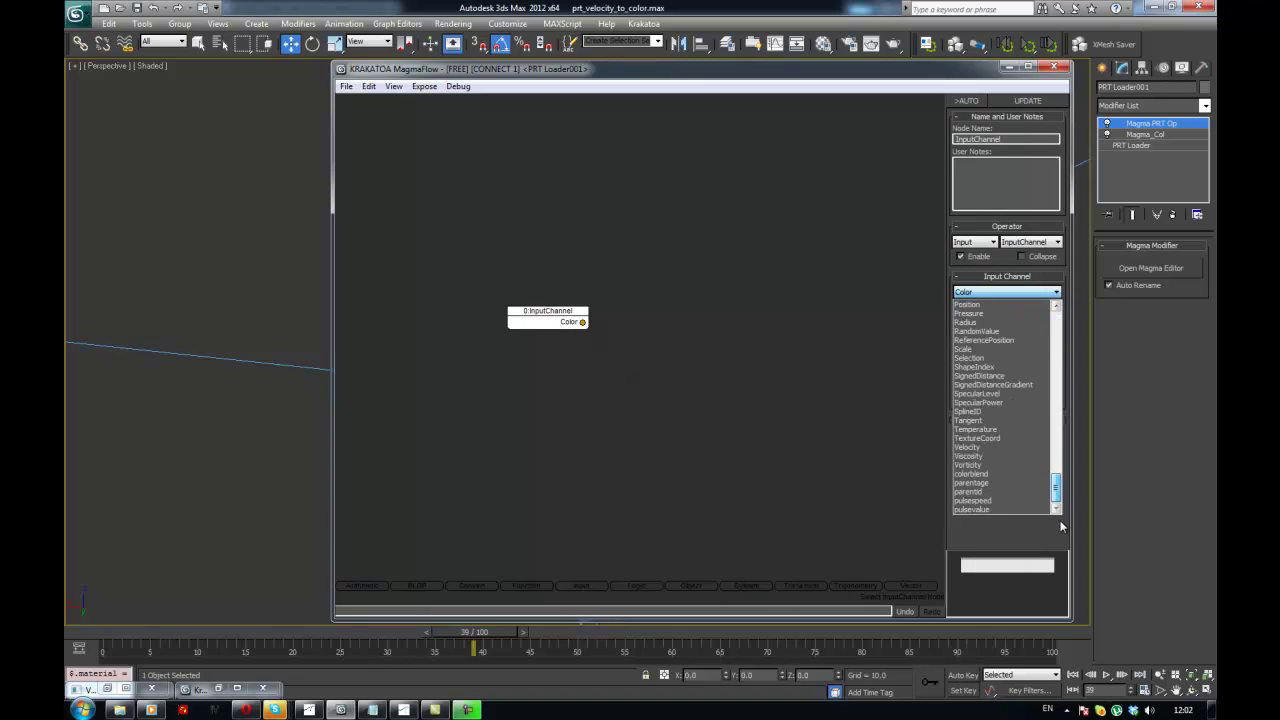
click(982, 465)
click(833, 211)
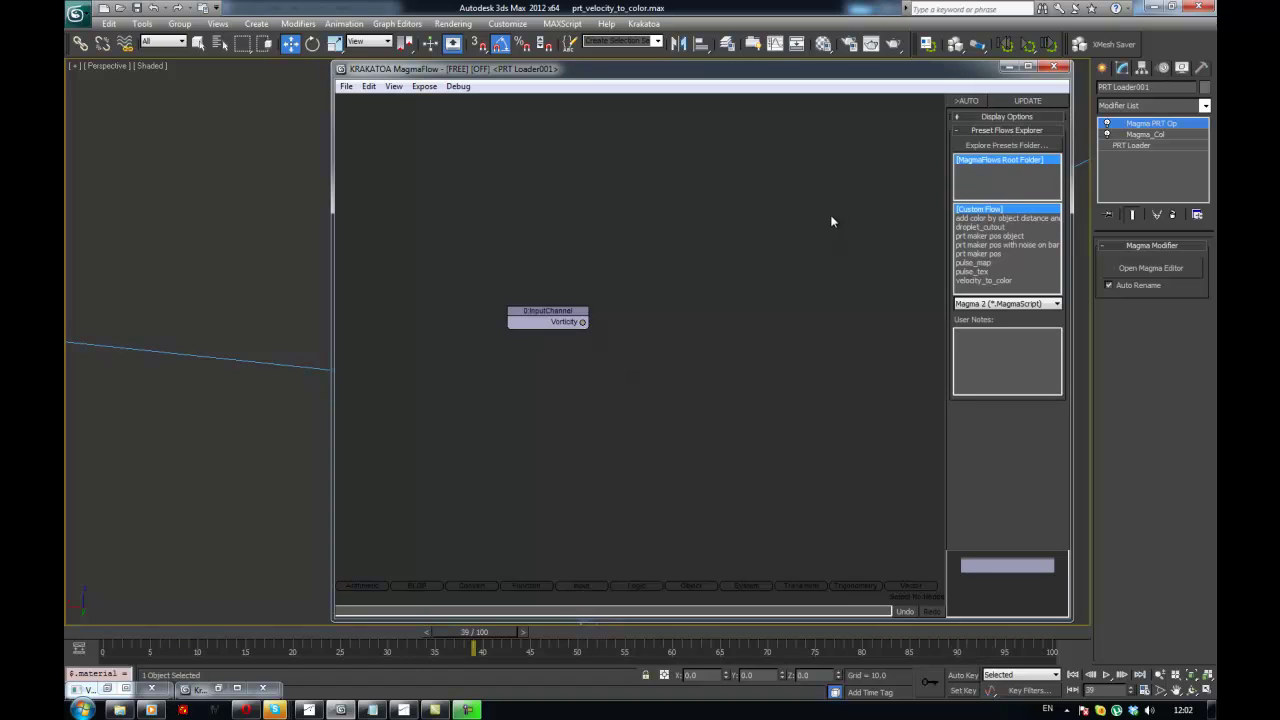
- Add an output node that writes to the Density channel and move the Vorticity input node further away from it
key(ctrl+o)
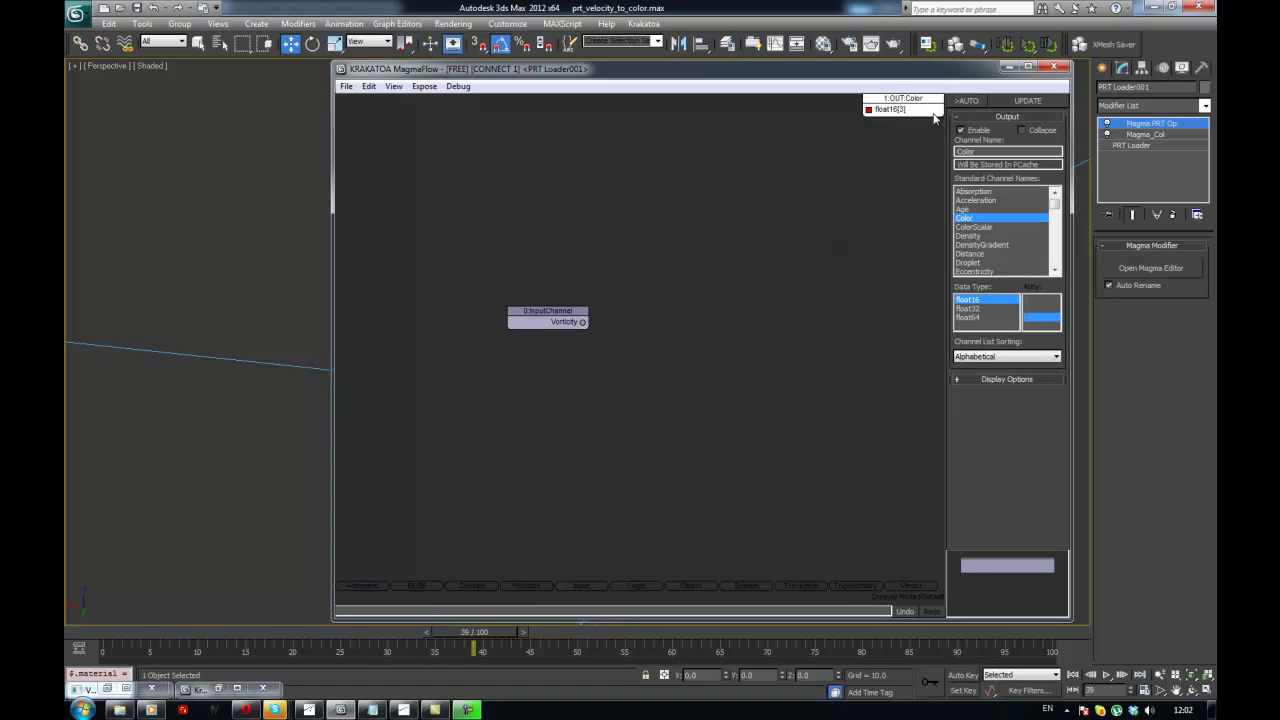
click(1004, 236)
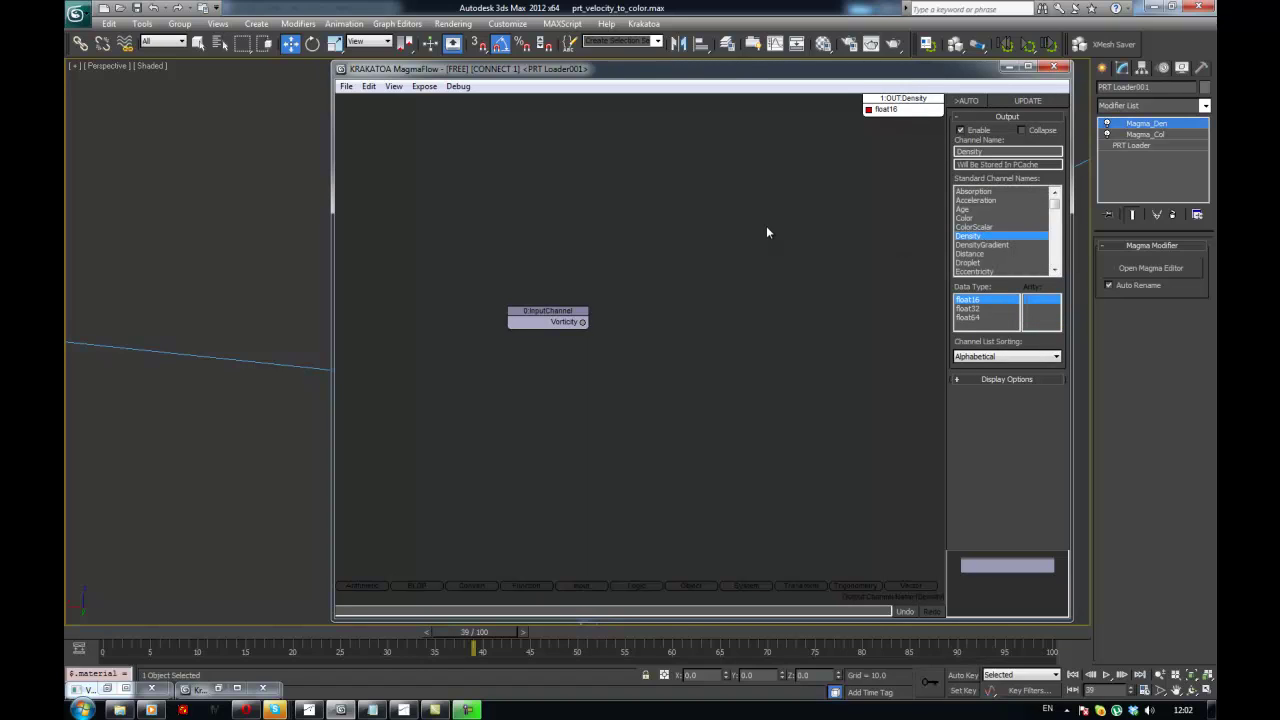
drag(551, 314, 475, 294)
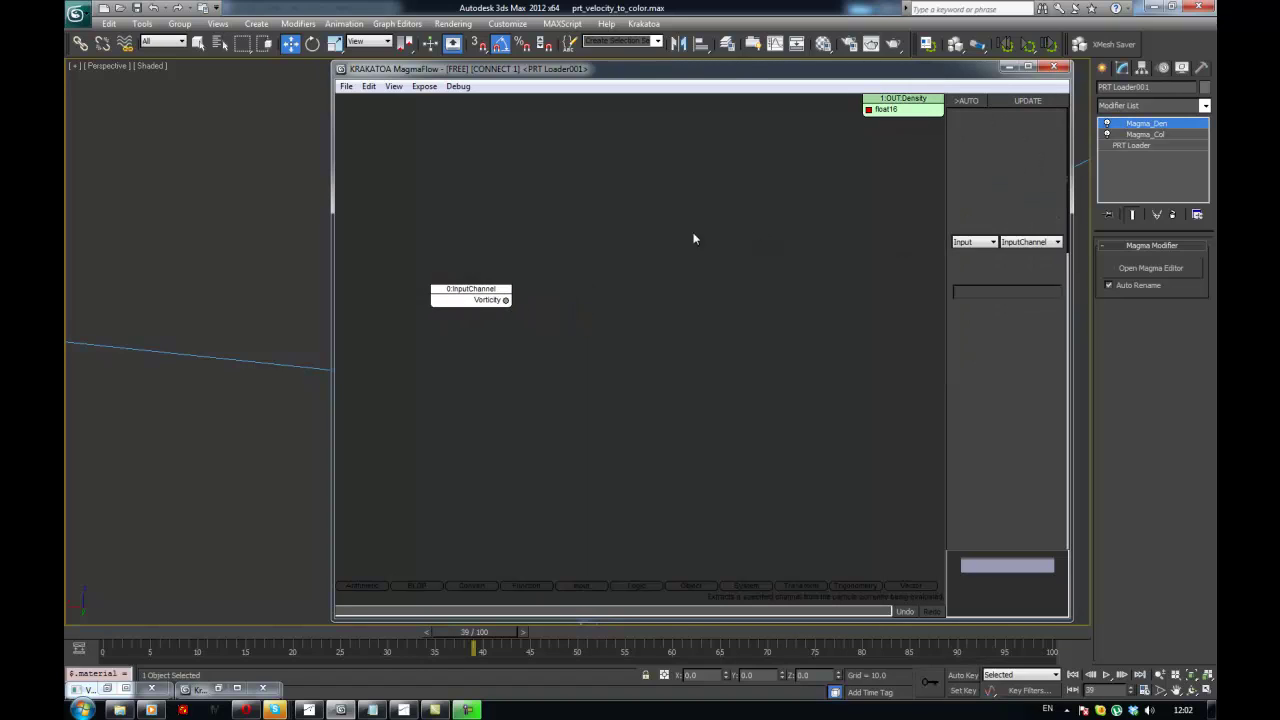
- Copy the Magnitude, Max speed, Divide, Clamp, color and Blend nodes from the Magma_Col flow into the Magma_Den flow
click(1150, 134)
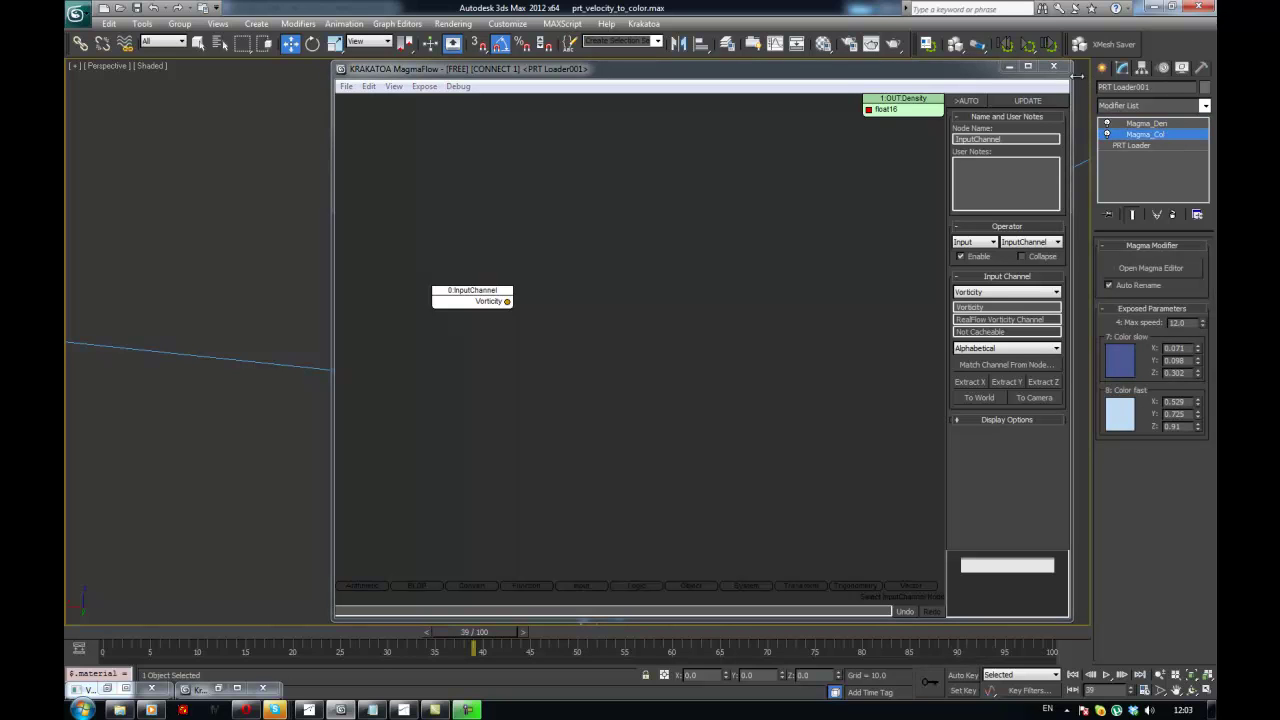
click(1053, 66)
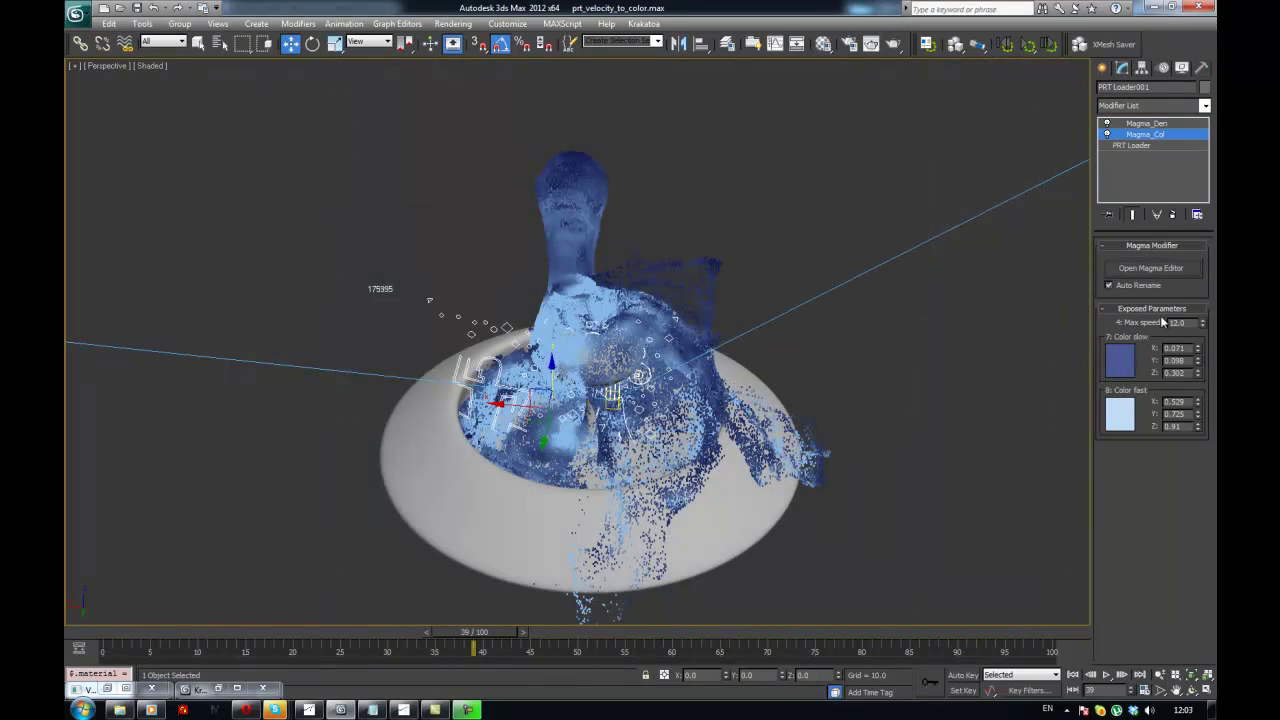
click(1150, 268)
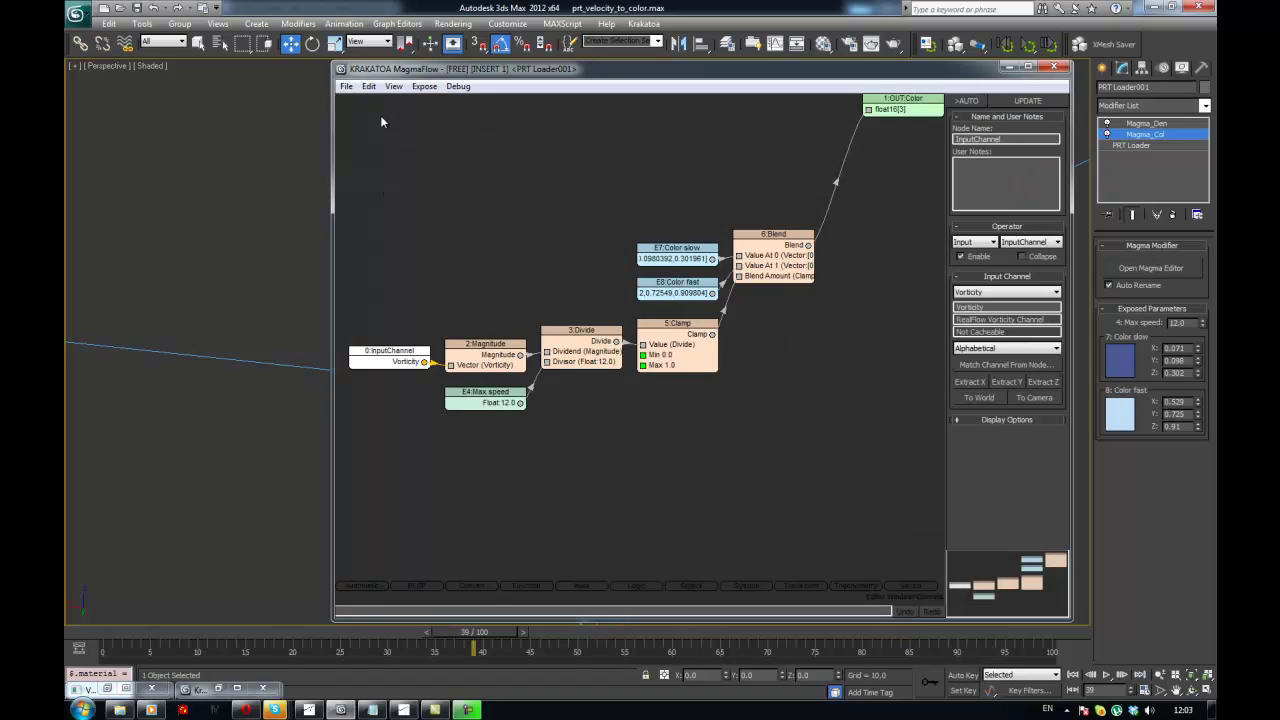
drag(371, 107, 843, 448)
click(841, 373)
click(1050, 69)
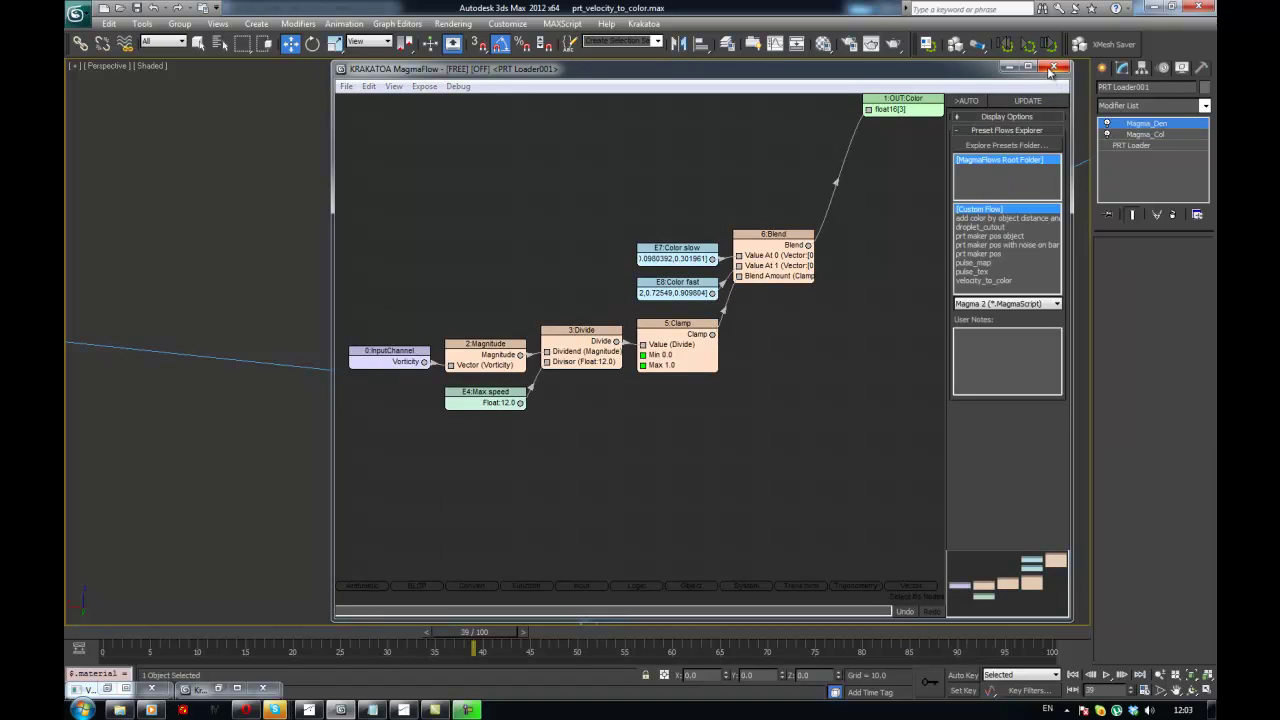
click(1051, 68)
click(1146, 123)
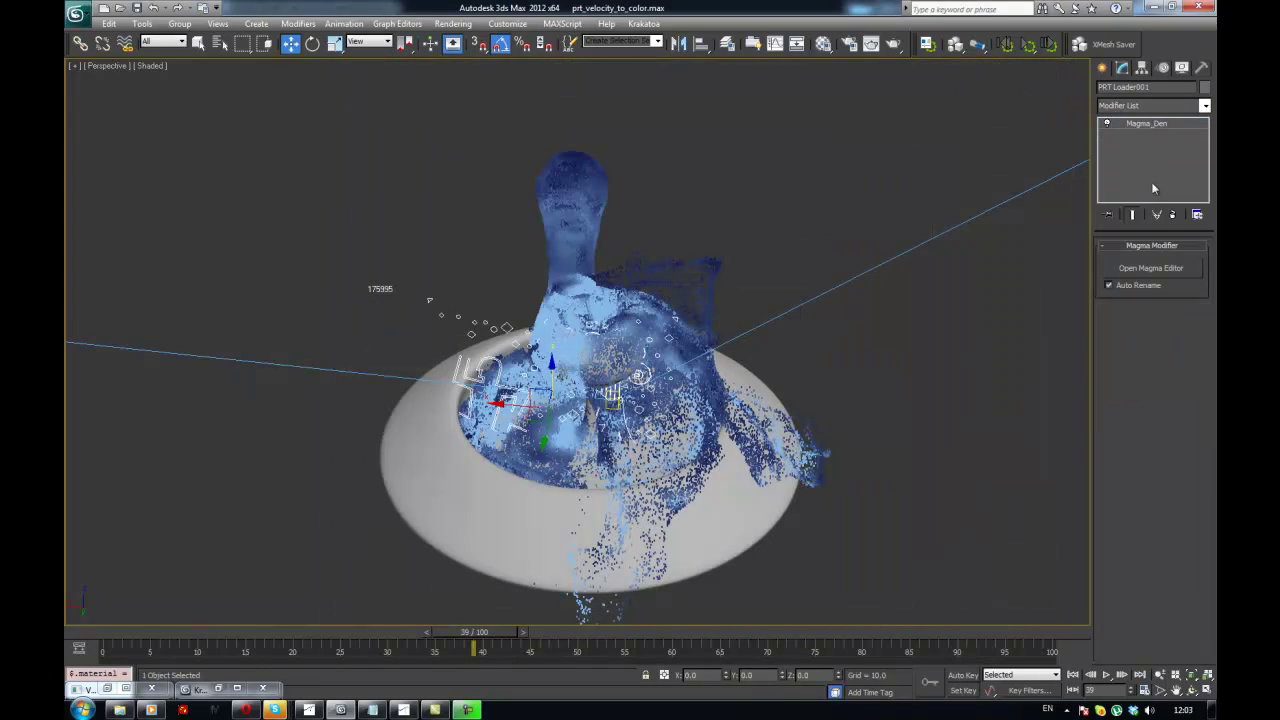
click(1151, 268)
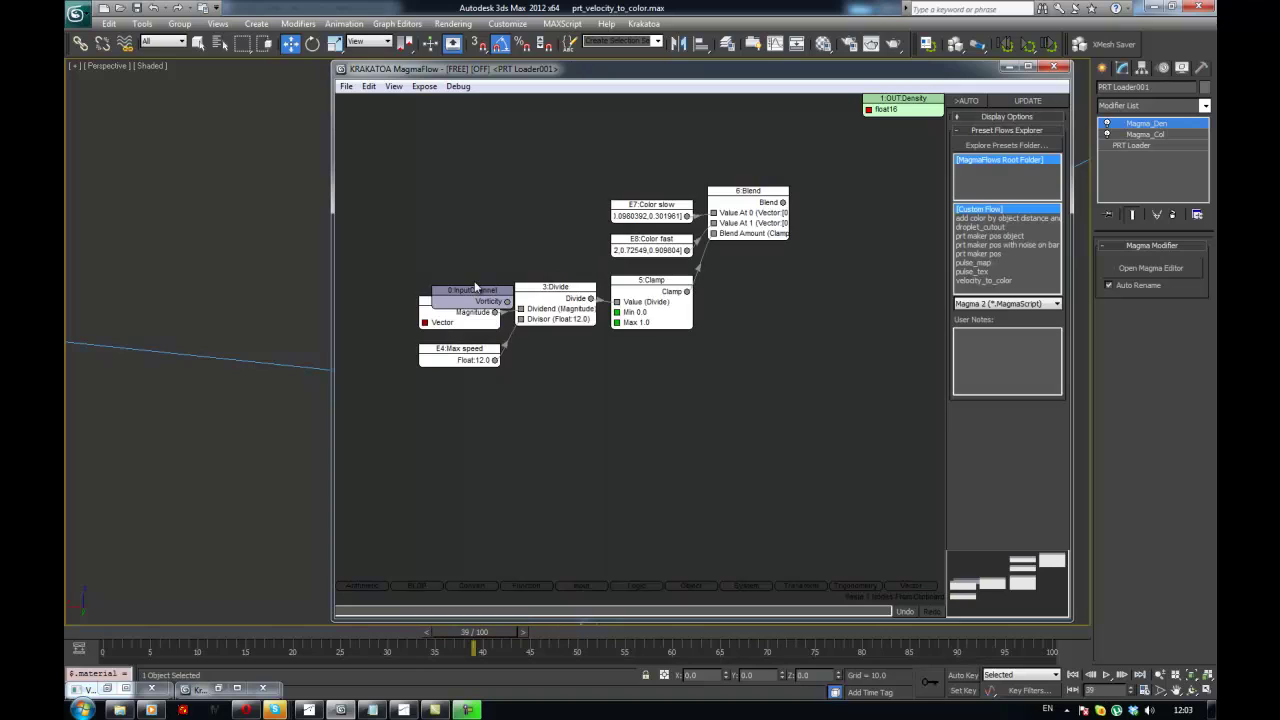
- Move the Vorticity input clear of the pasted nodes and connect it to the Magnitude node's Vector input
click(476, 288)
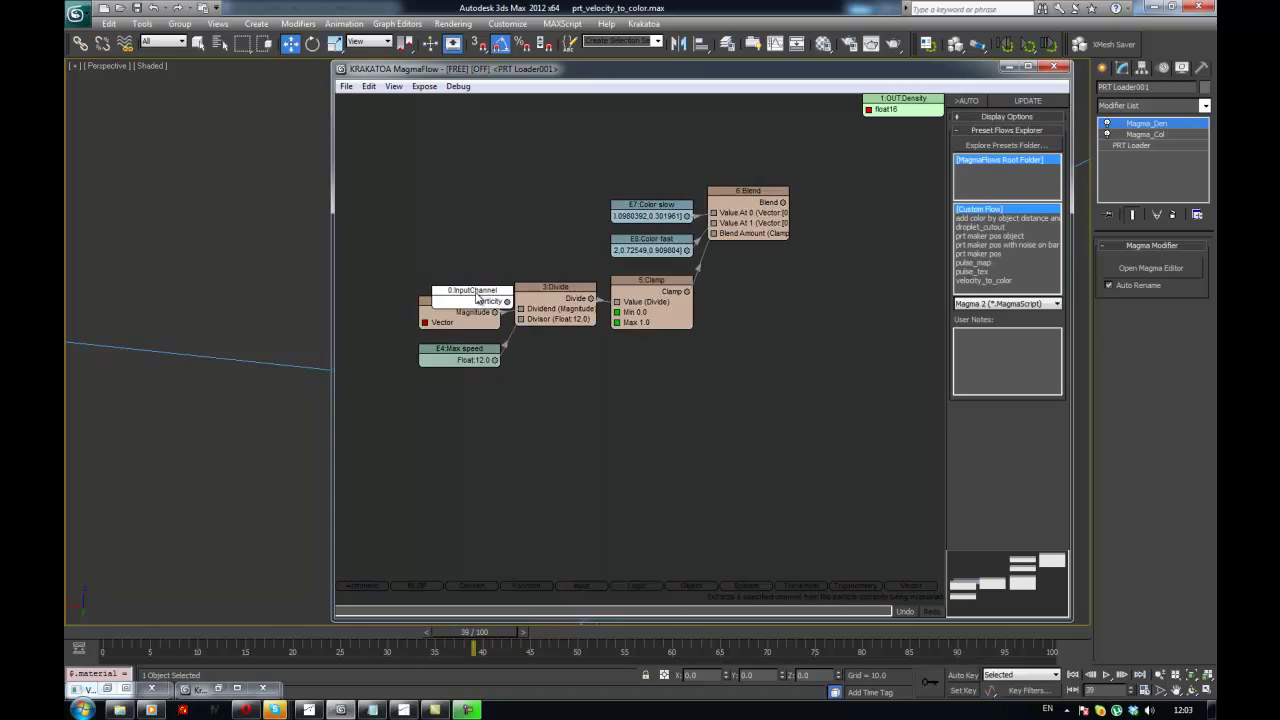
drag(484, 290, 429, 250)
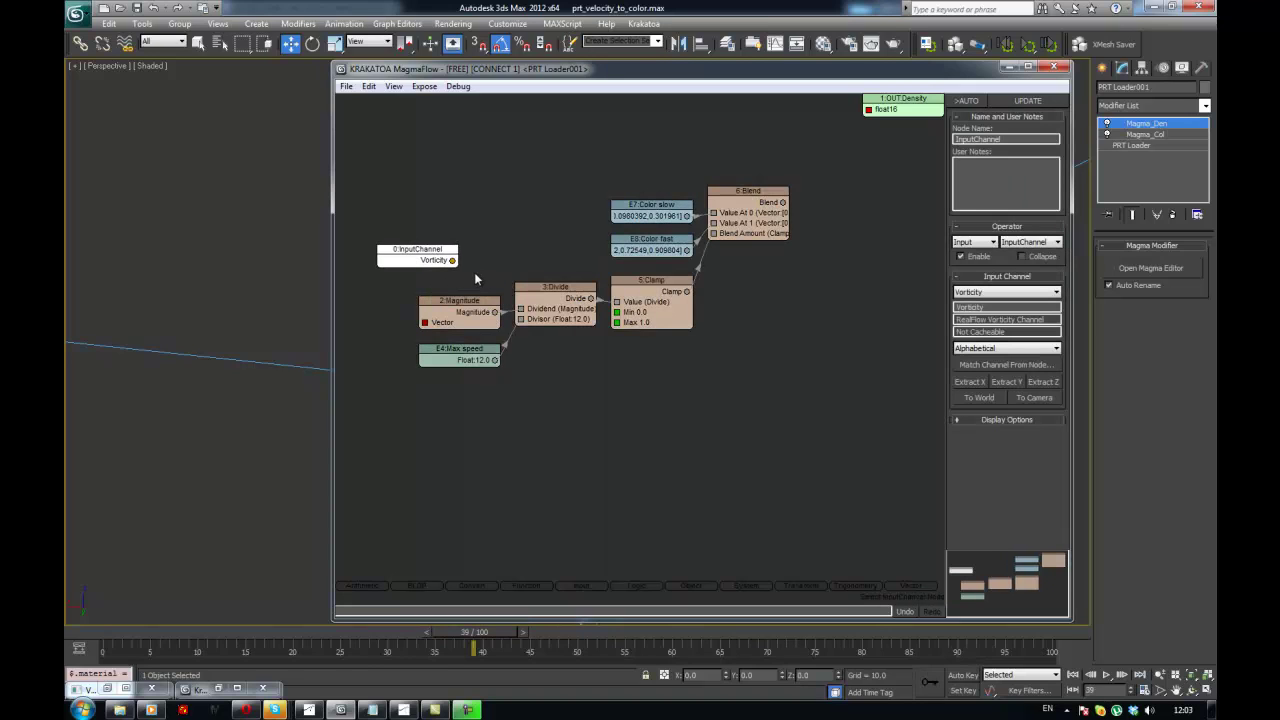
middle_drag(482, 274, 653, 275)
drag(622, 282, 590, 341)
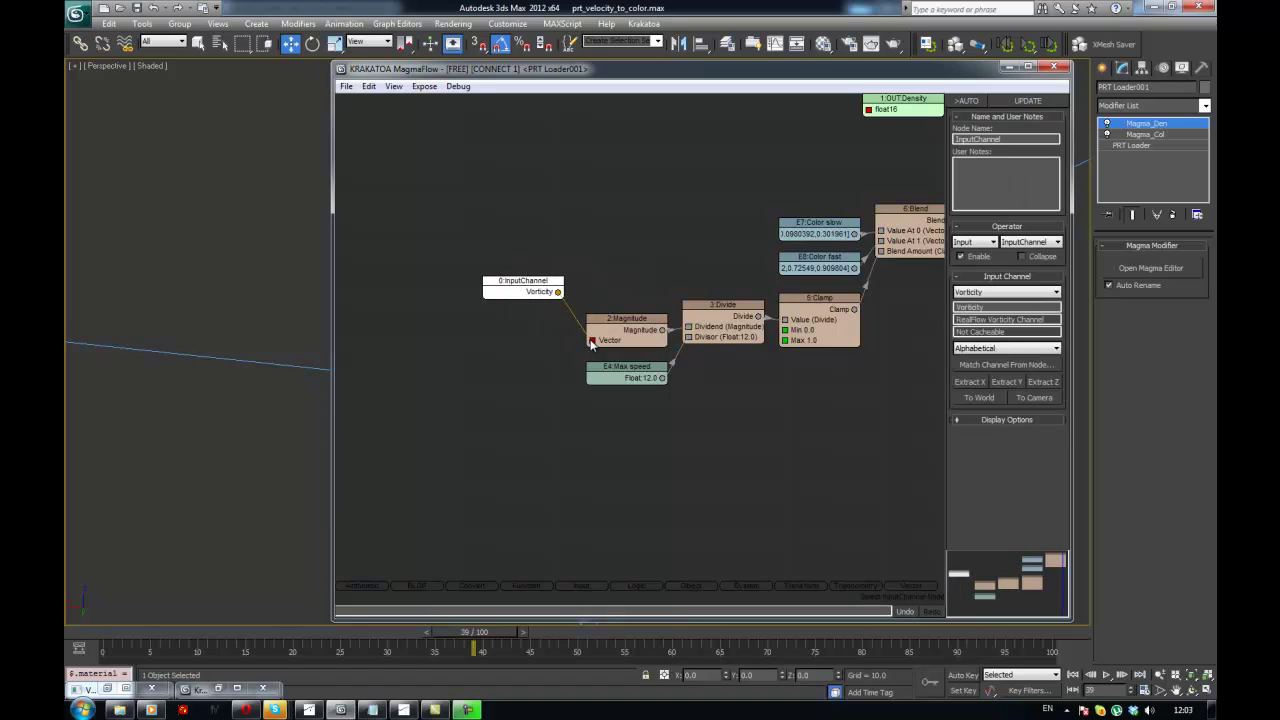
drag(545, 293, 521, 327)
click(544, 272)
middle_drag(630, 264, 533, 278)
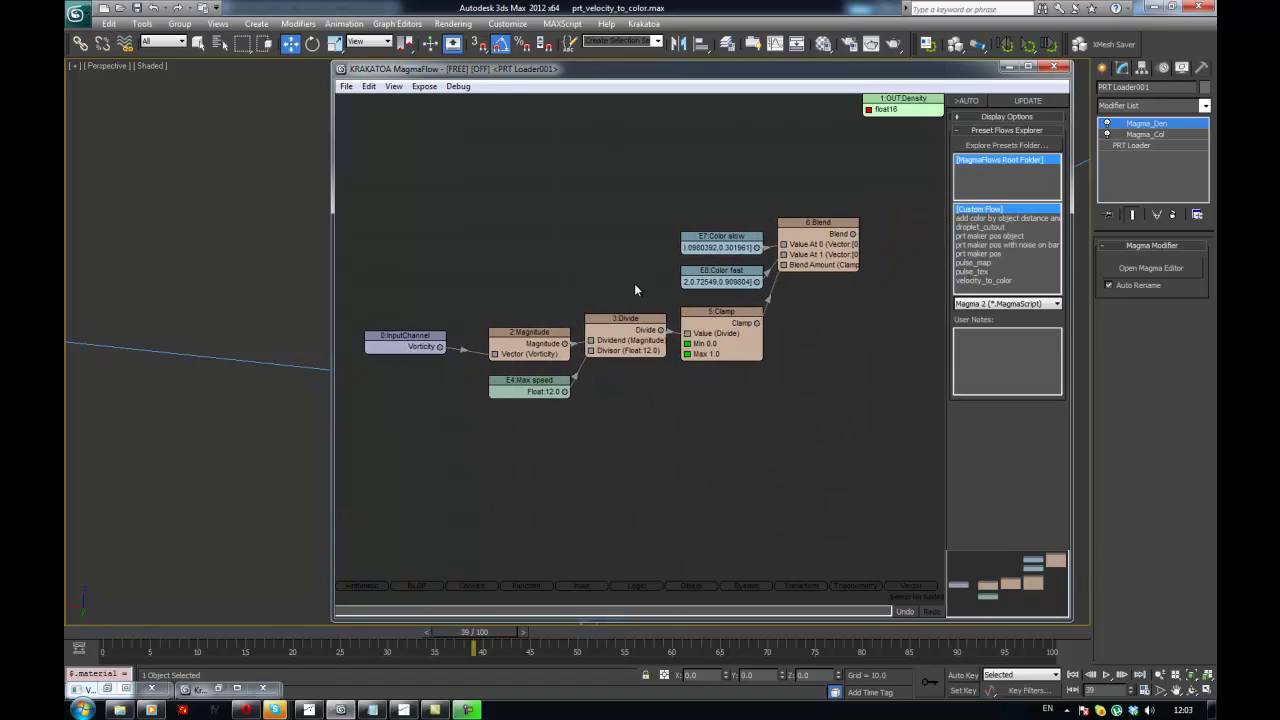
- Delete the Blend, Color slow and Color fast nodes from the density flow
click(637, 329)
click(722, 322)
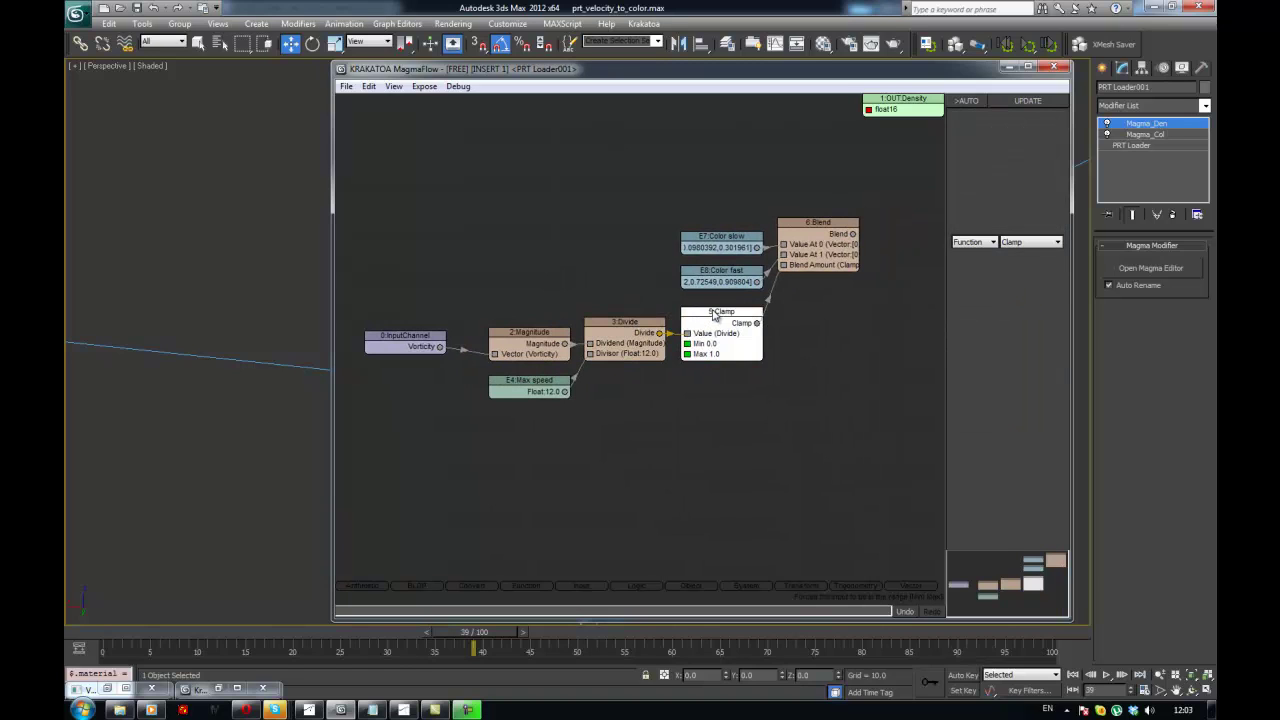
click(819, 308)
middle_drag(837, 310, 732, 325)
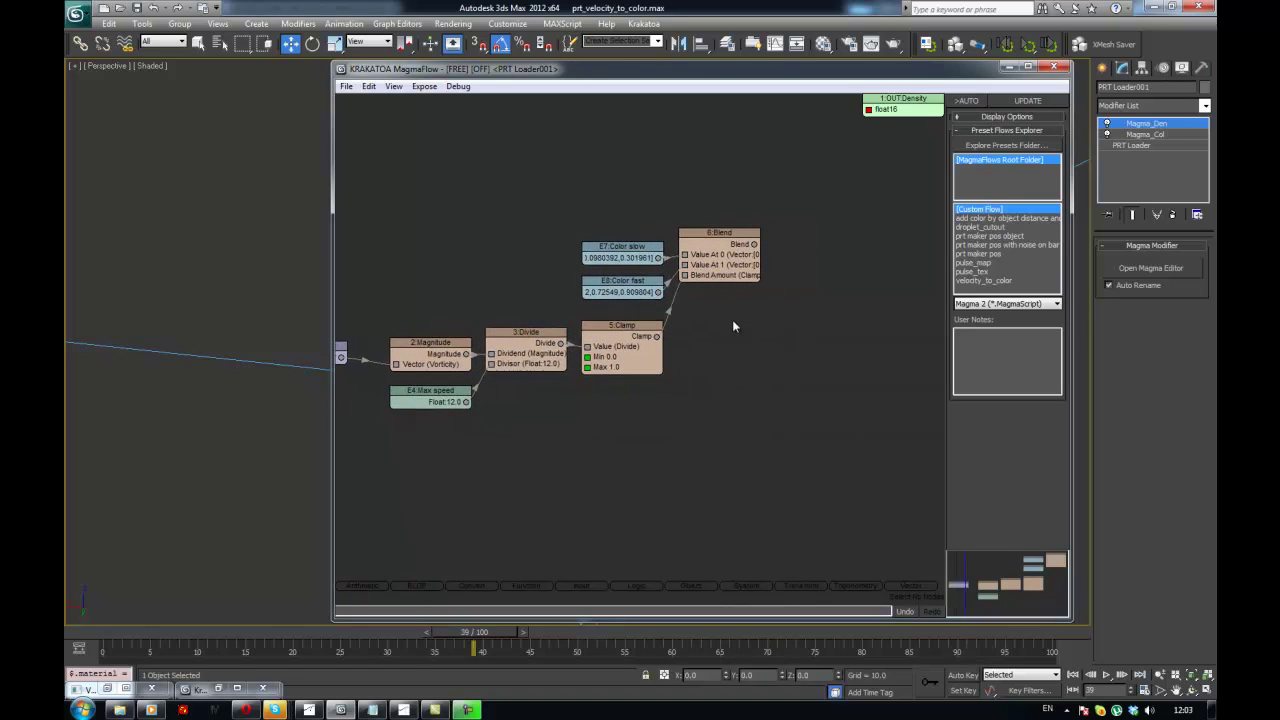
drag(543, 189, 808, 305)
key(Delete)
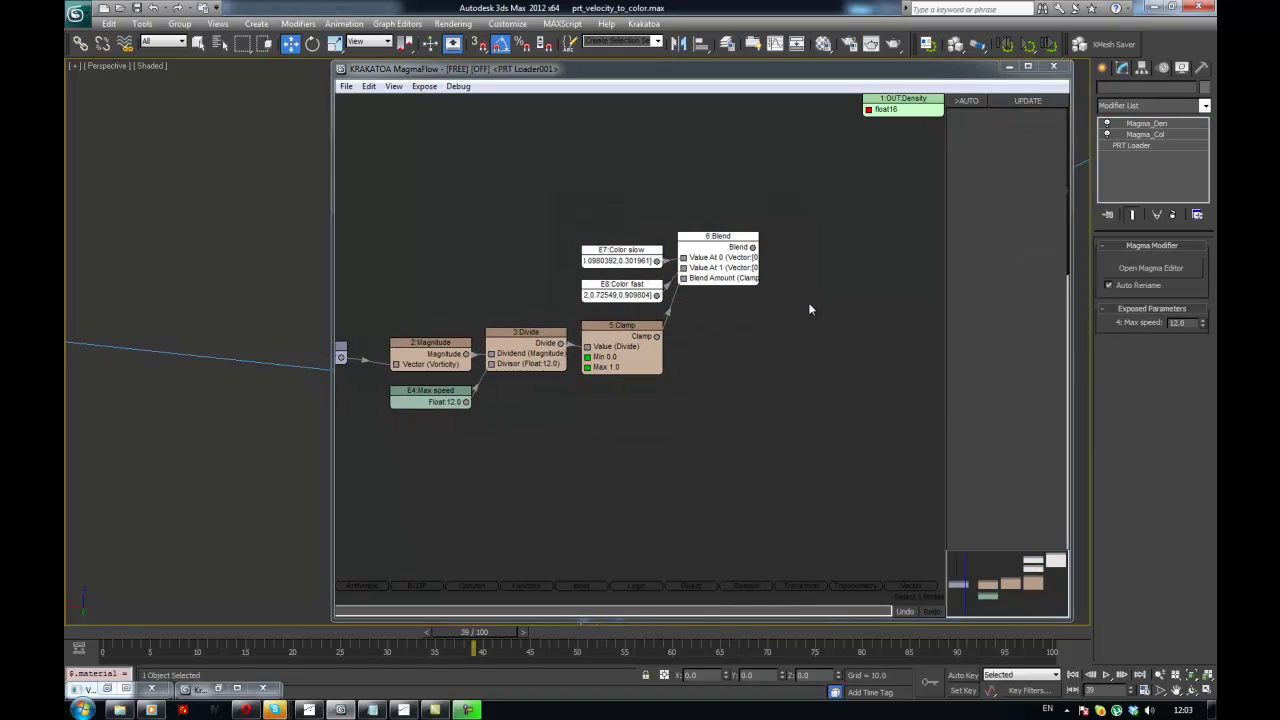
- Add a Curve function node after the Clamp node and connect it to the Density output
click(640, 330)
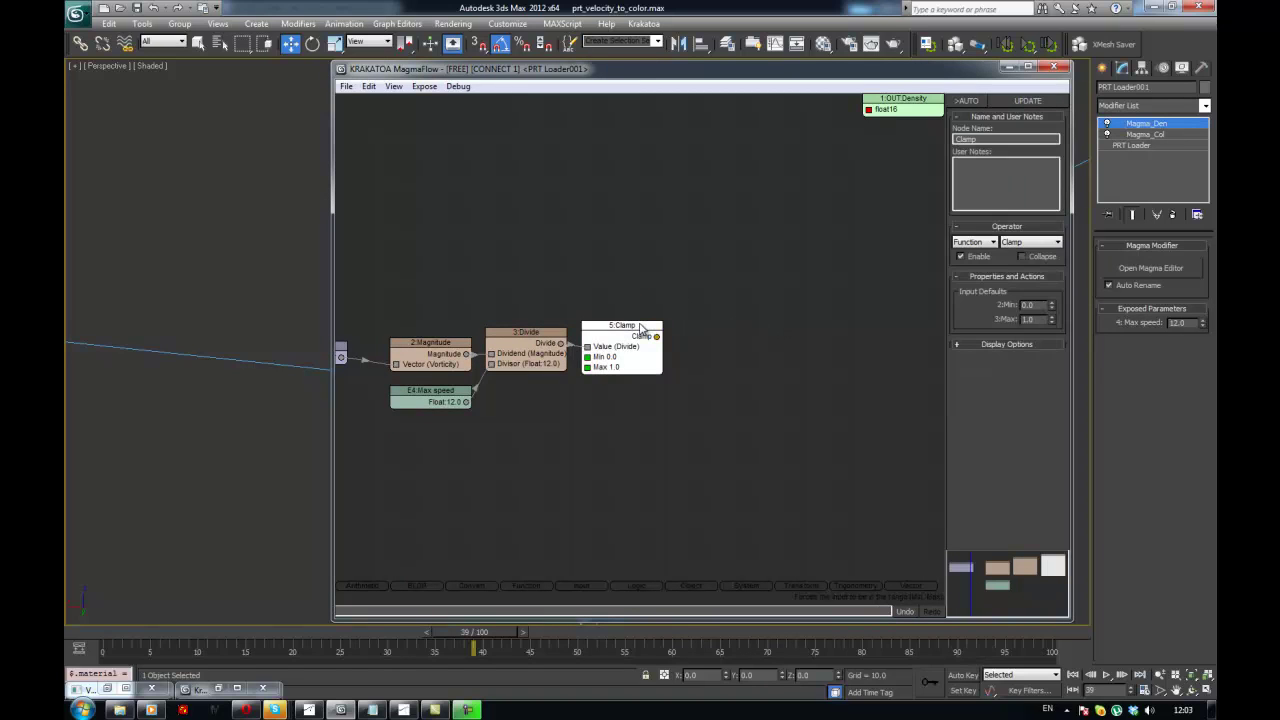
right_click(716, 330)
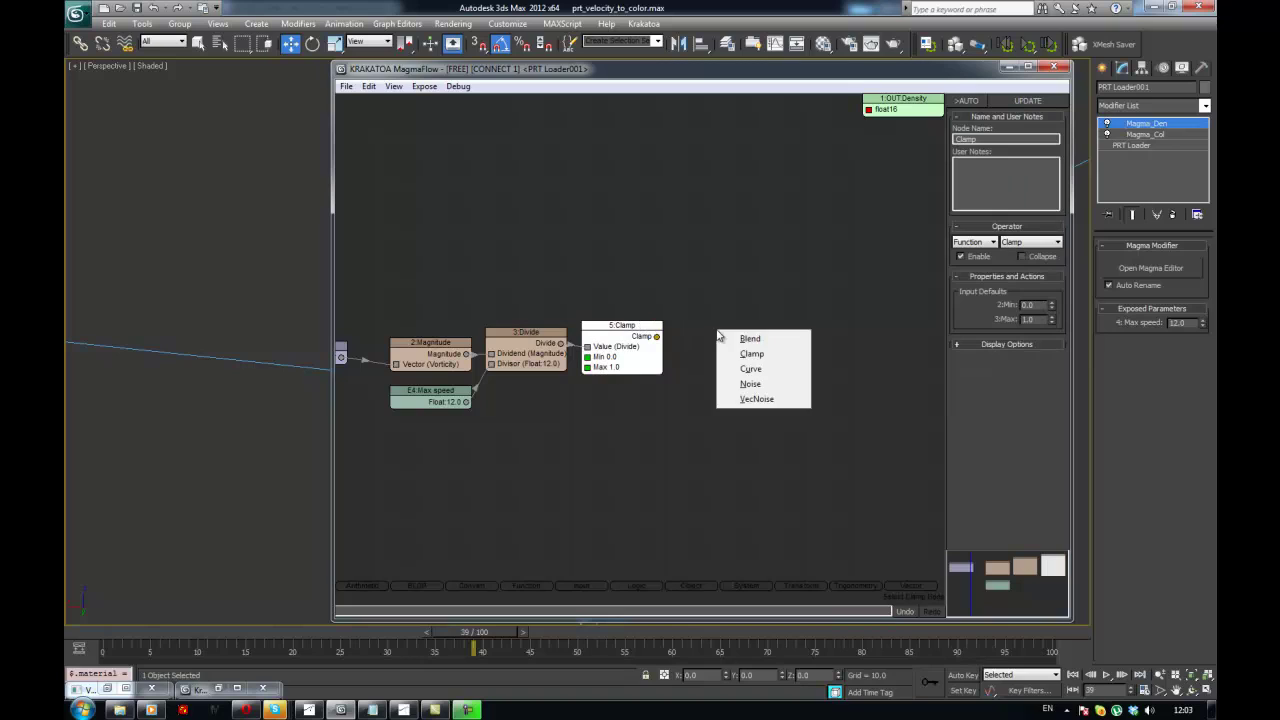
click(751, 369)
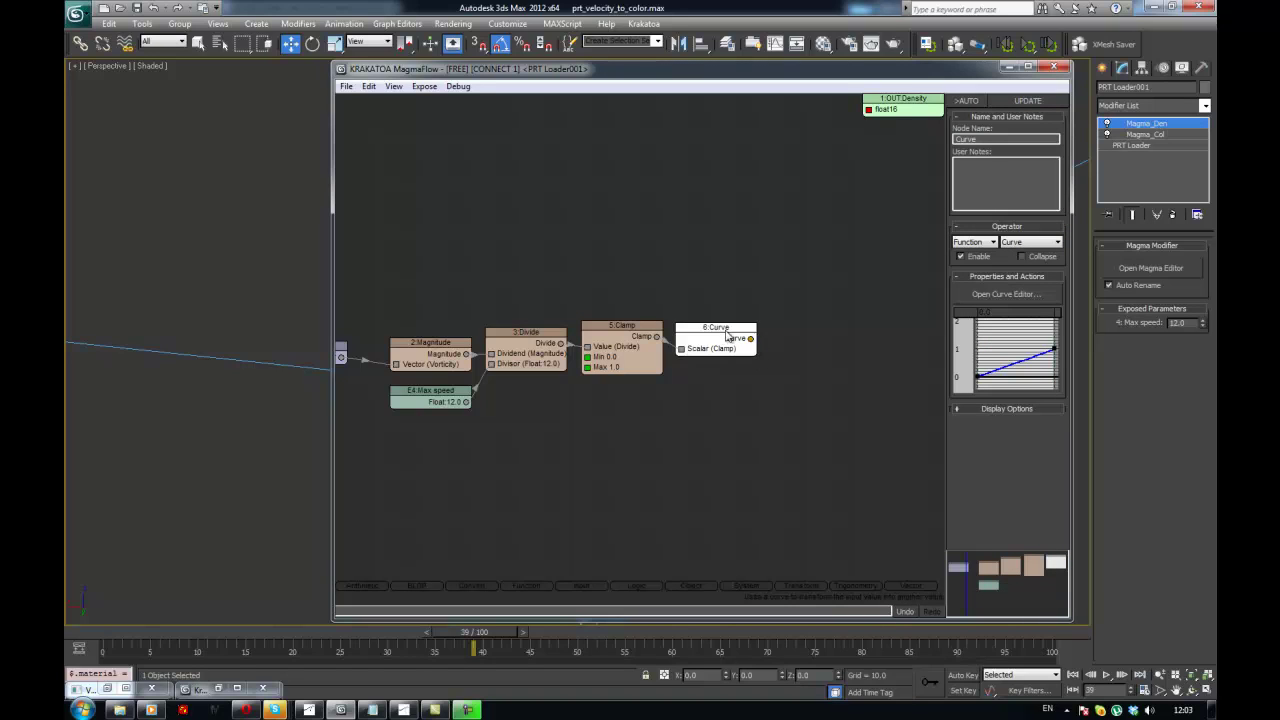
drag(752, 343, 869, 110)
middle_drag(828, 256, 892, 165)
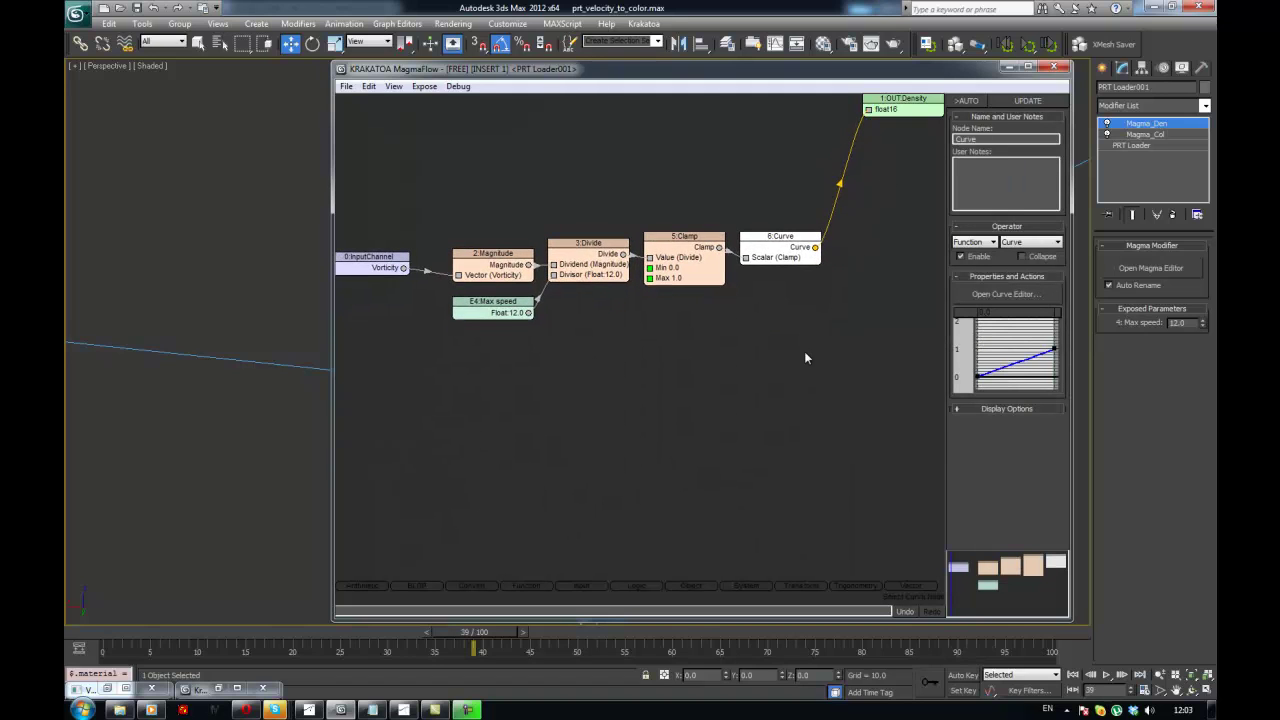
- Open the Curve node's curve for editing, insert a control point mid-curve and move it to about 0.302, 0.729
click(1022, 295)
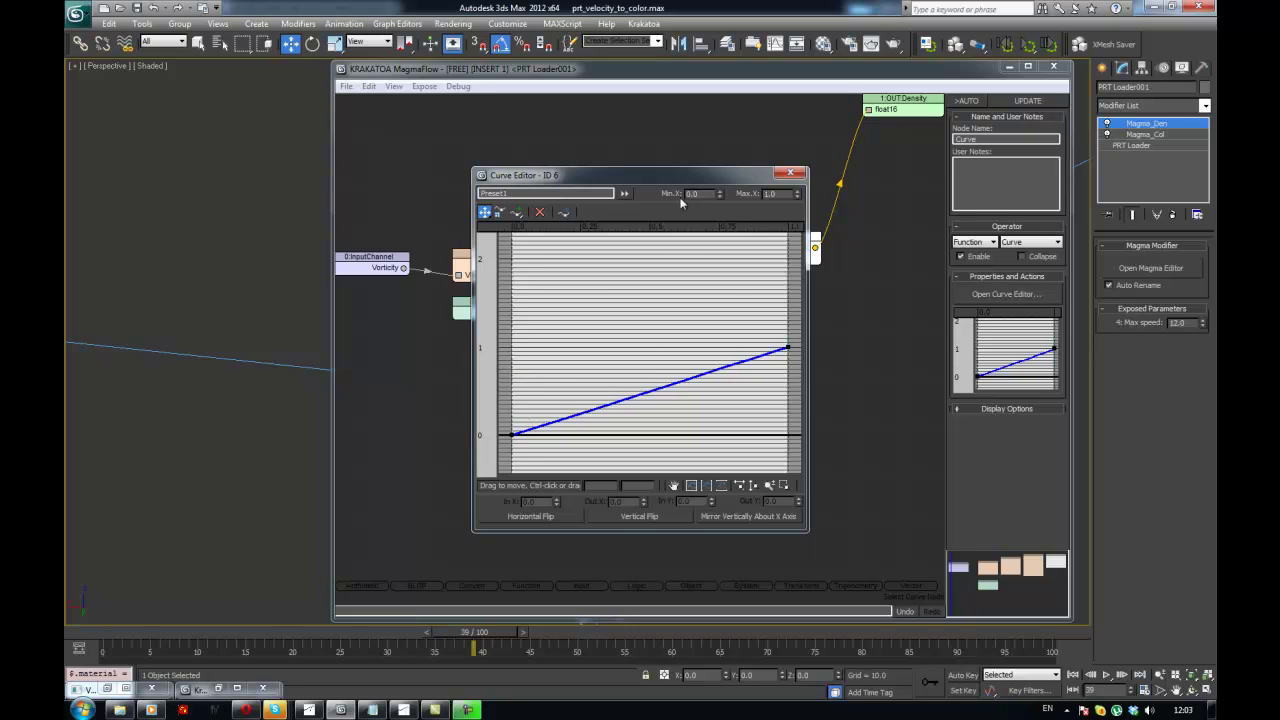
click(517, 213)
right_click(641, 338)
click(580, 277)
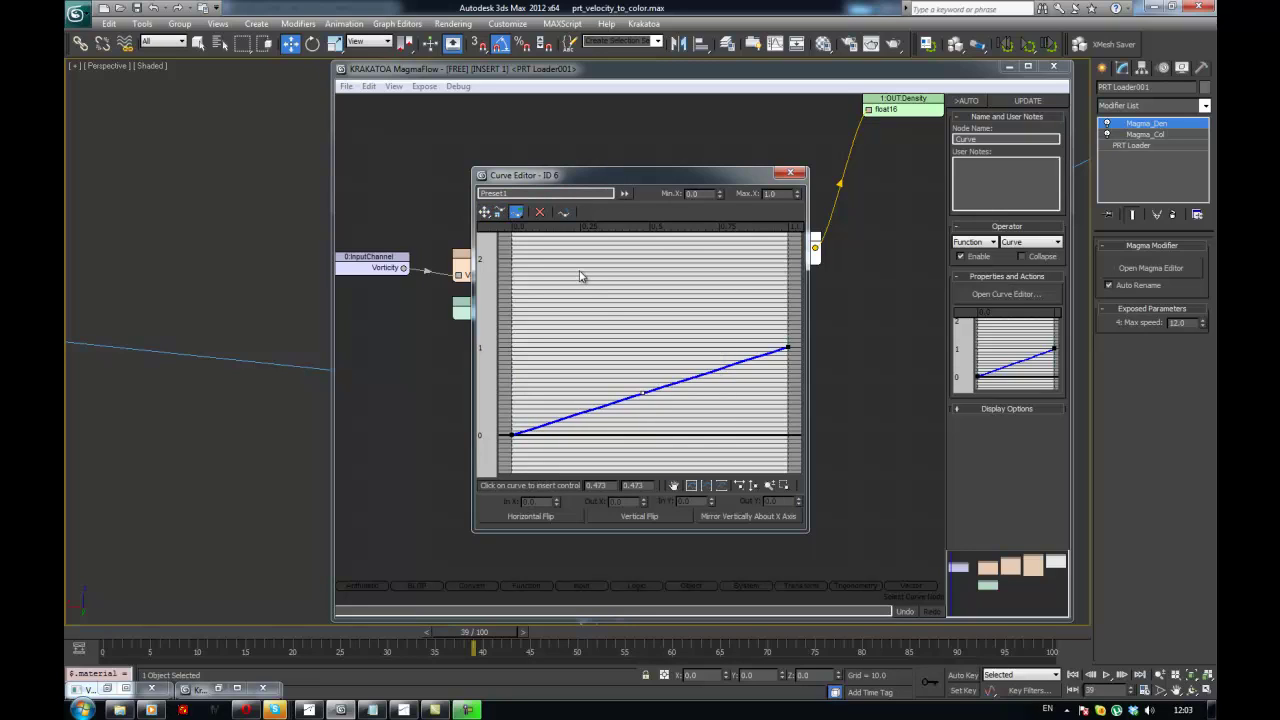
click(484, 212)
drag(641, 392, 594, 369)
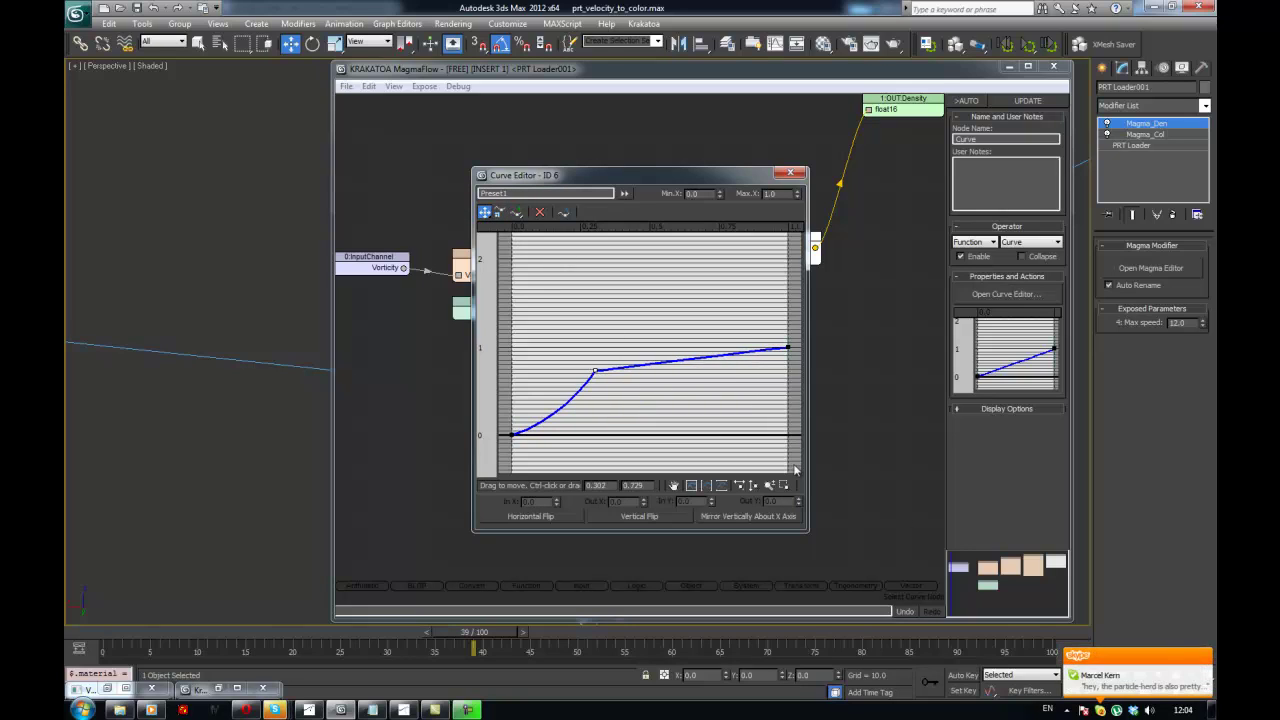
click(1206, 657)
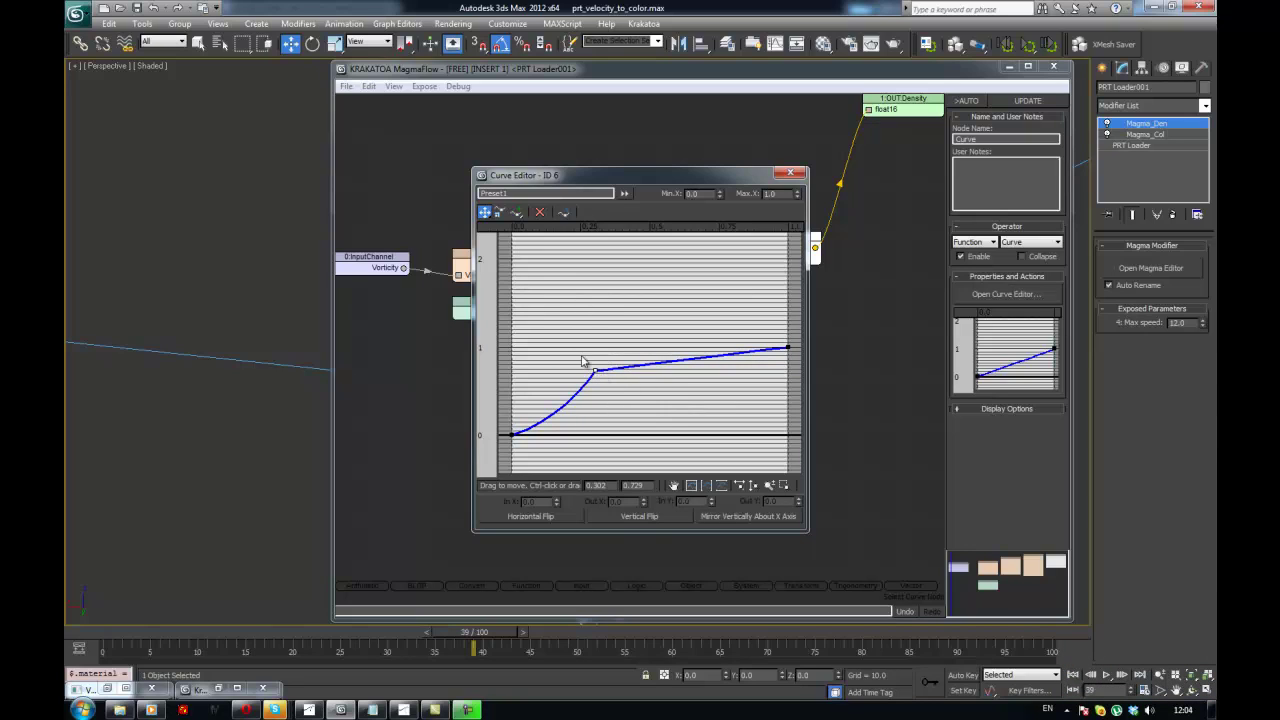
- Move the curve's inner point closer to the end point and insert another control point at about 0.33, 0.404
click(561, 394)
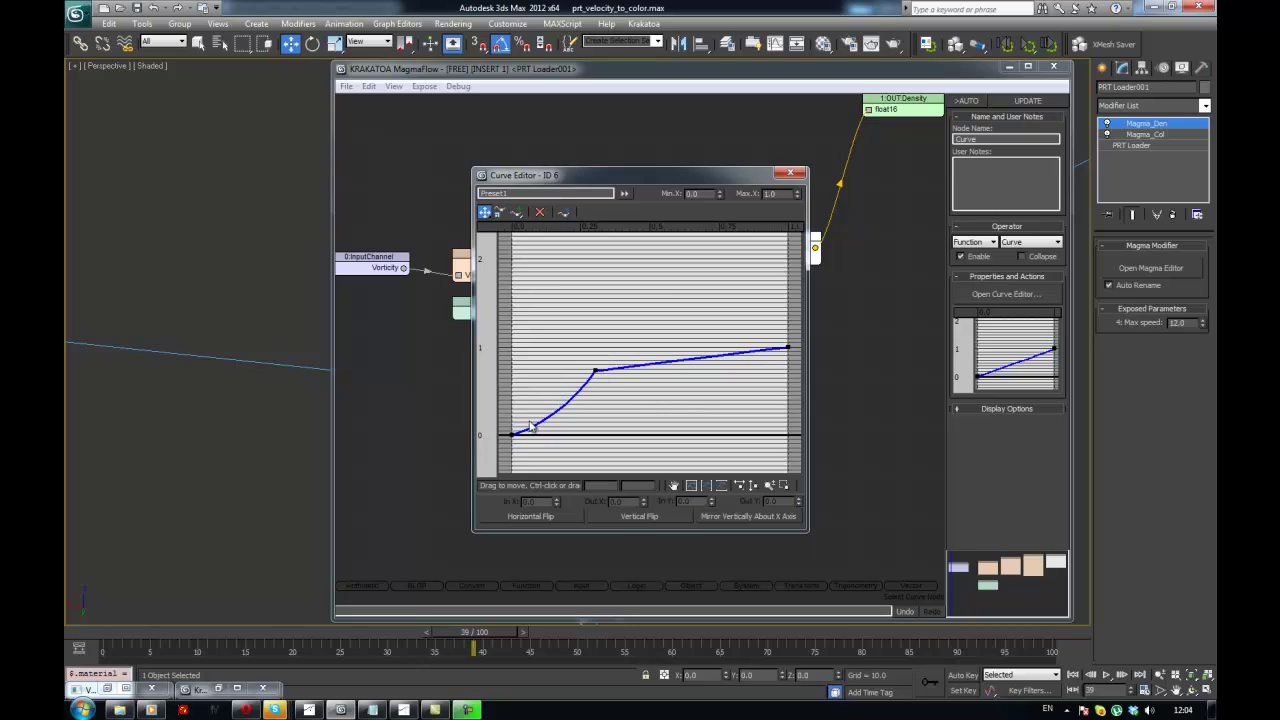
drag(594, 372, 698, 357)
click(596, 366)
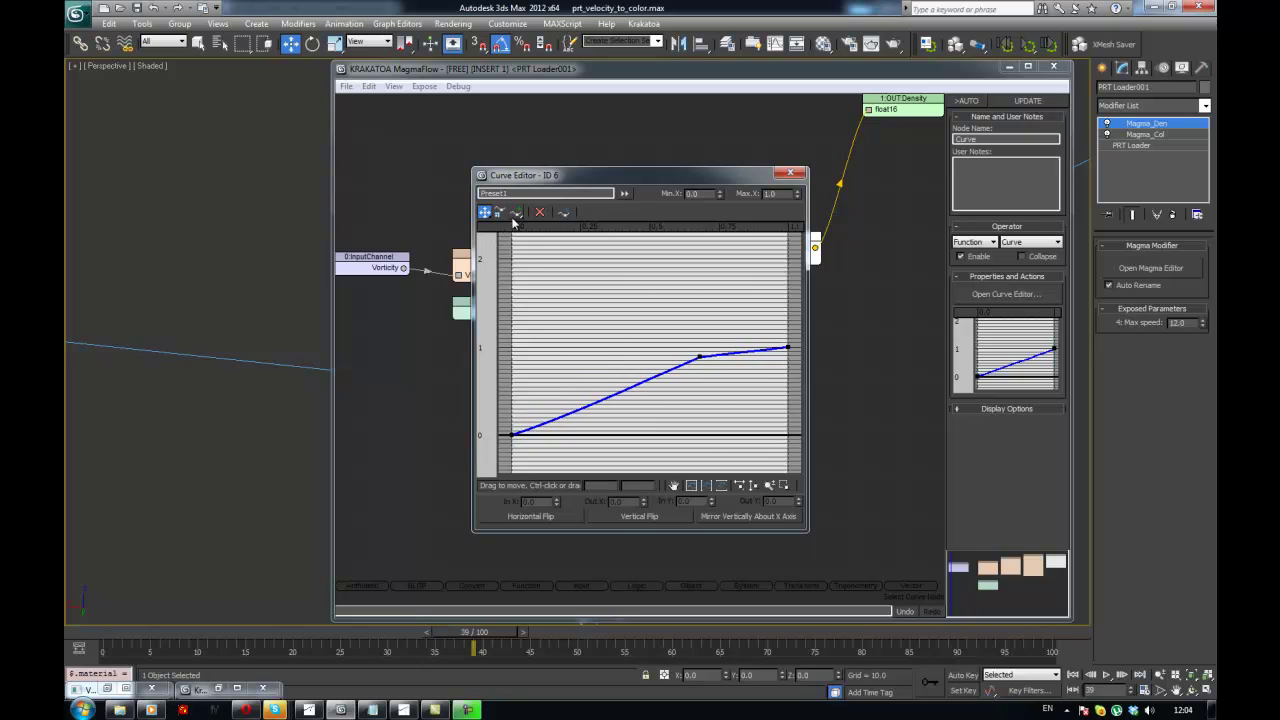
click(515, 213)
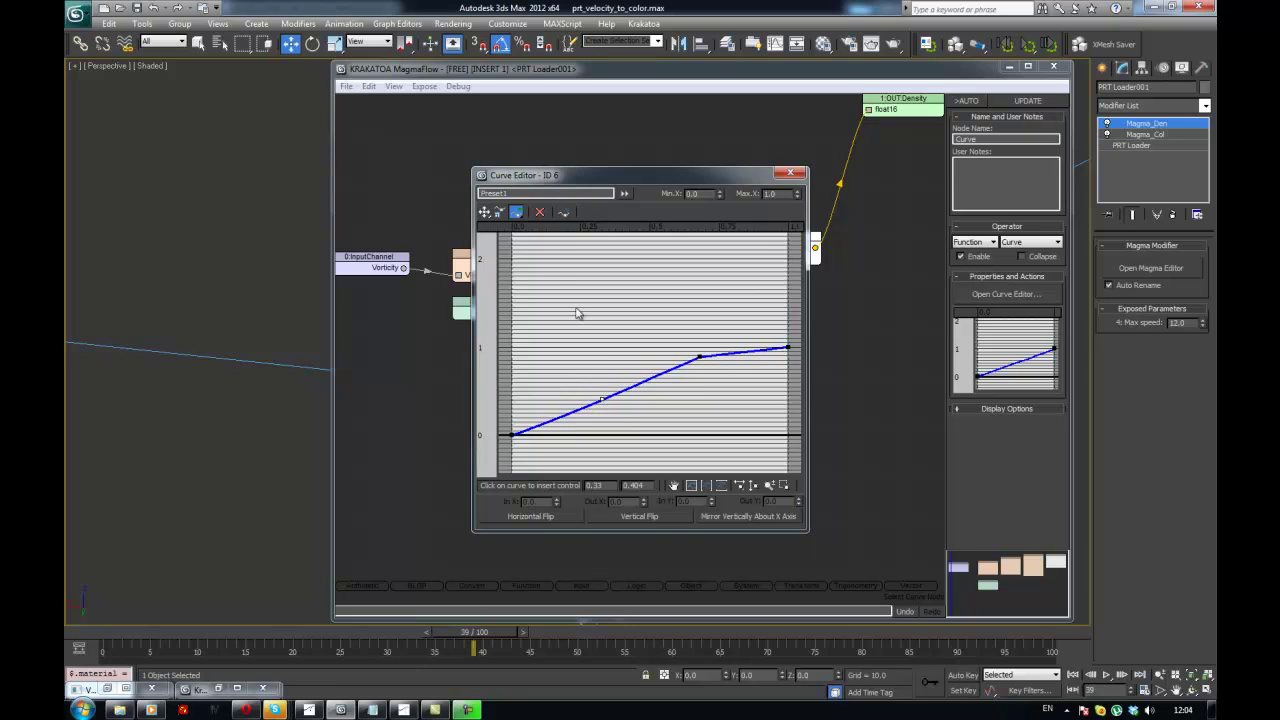
- Move the curve's lower inner point to about 0.384, 0.055 and the upper inner point to about 0.587, 0.884
click(485, 213)
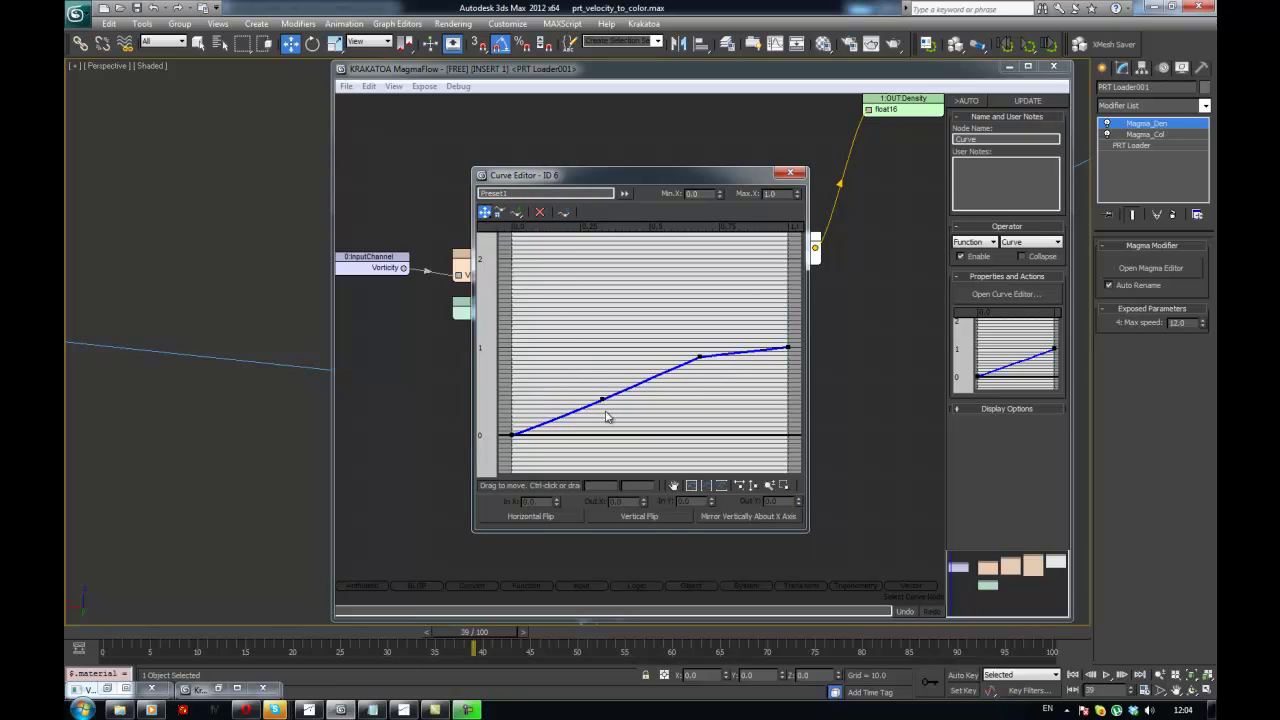
drag(602, 401, 620, 428)
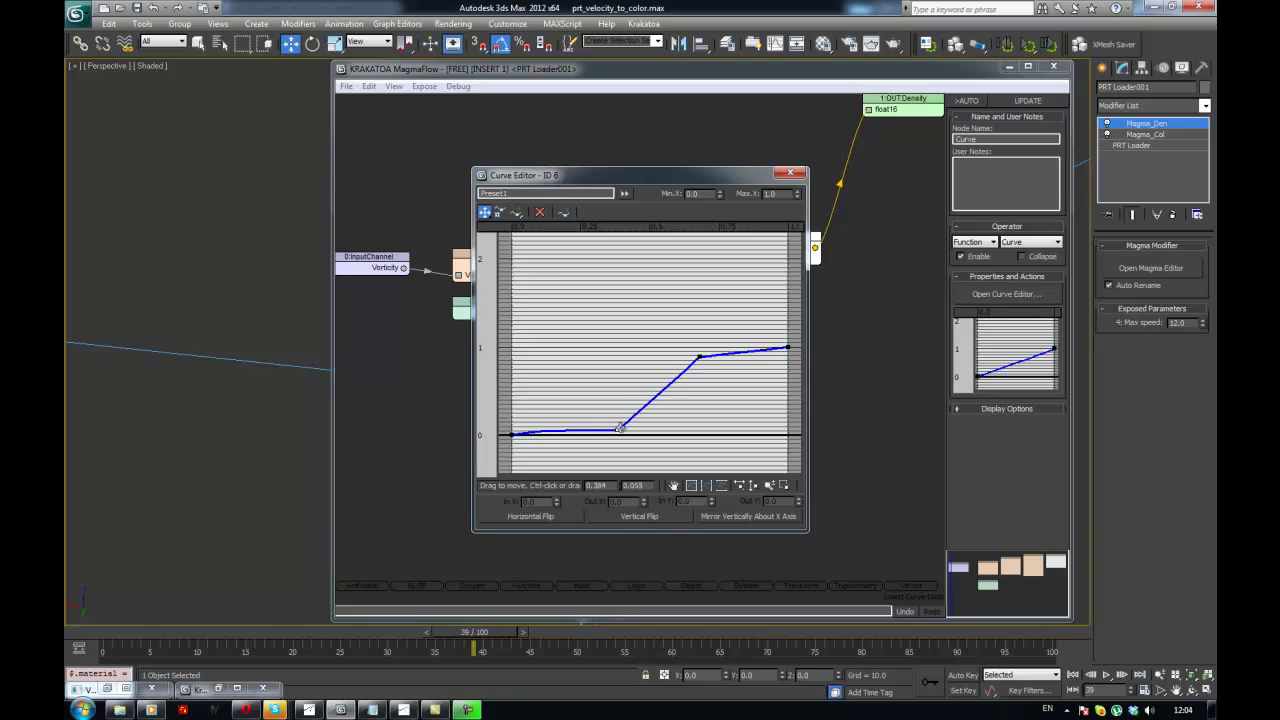
drag(700, 354, 675, 354)
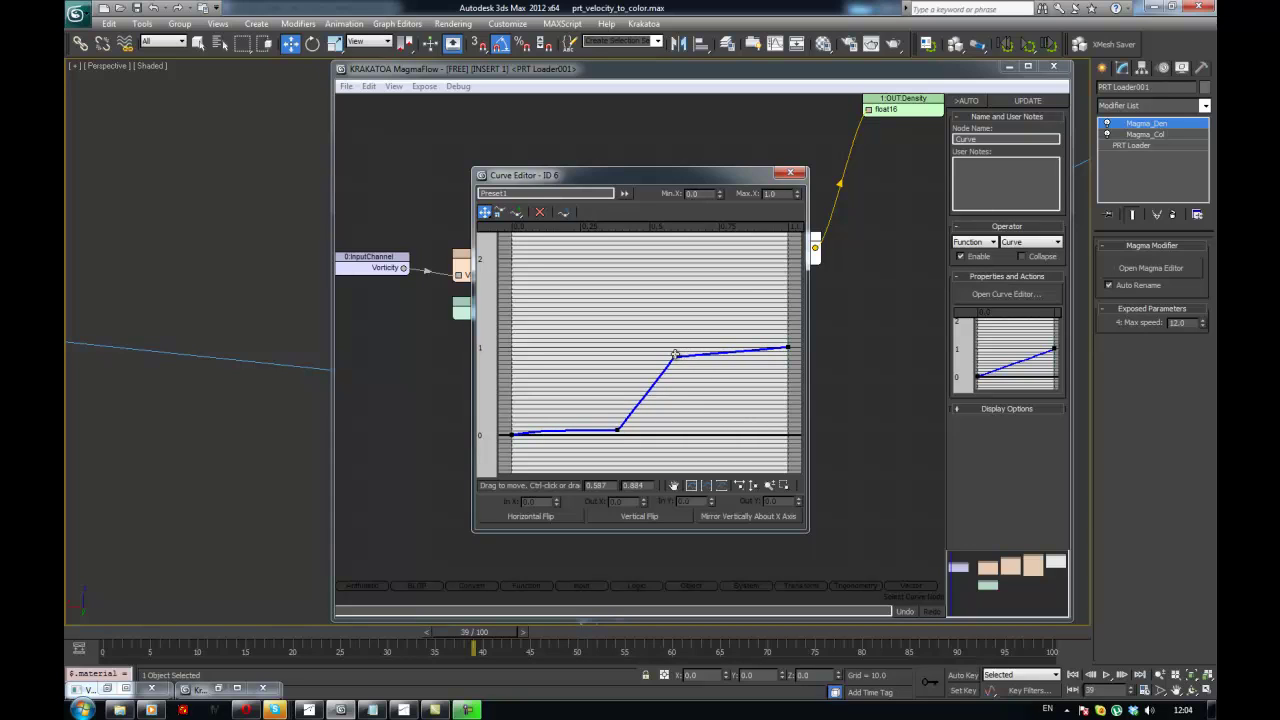
- Convert the curve's two inner points together to Bezier-Smooth
drag(571, 320, 691, 466)
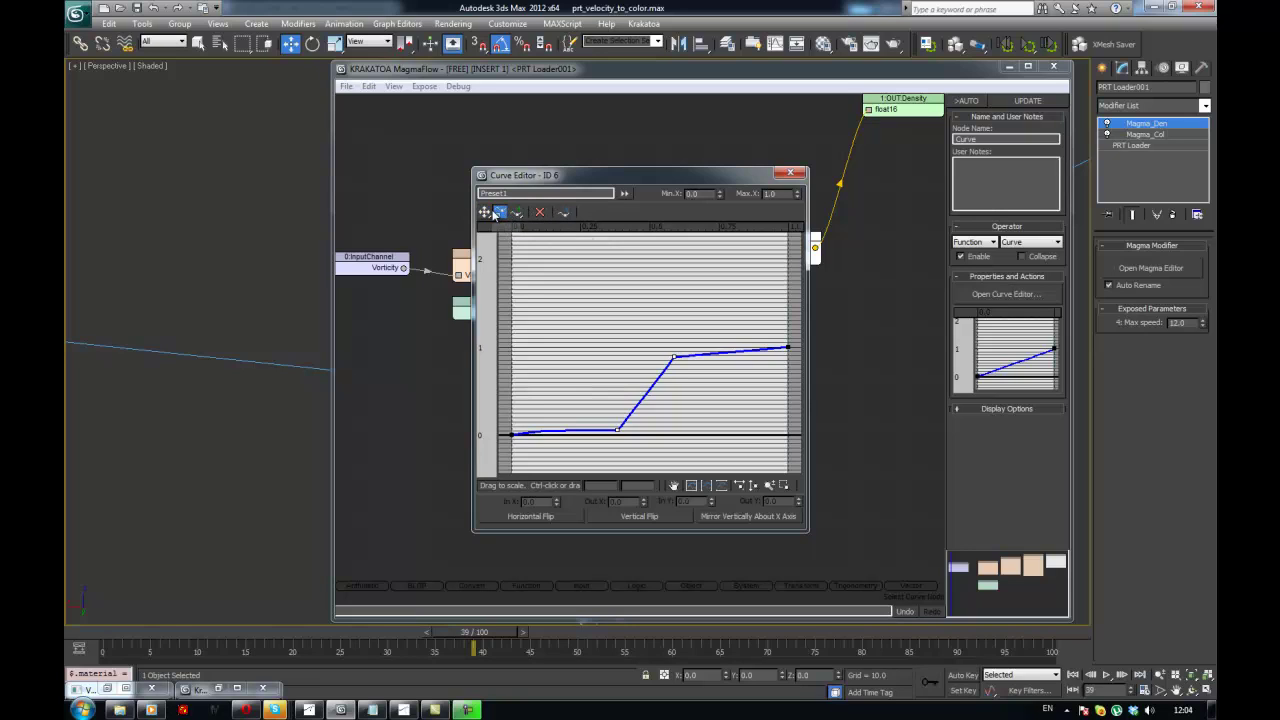
right_click(641, 348)
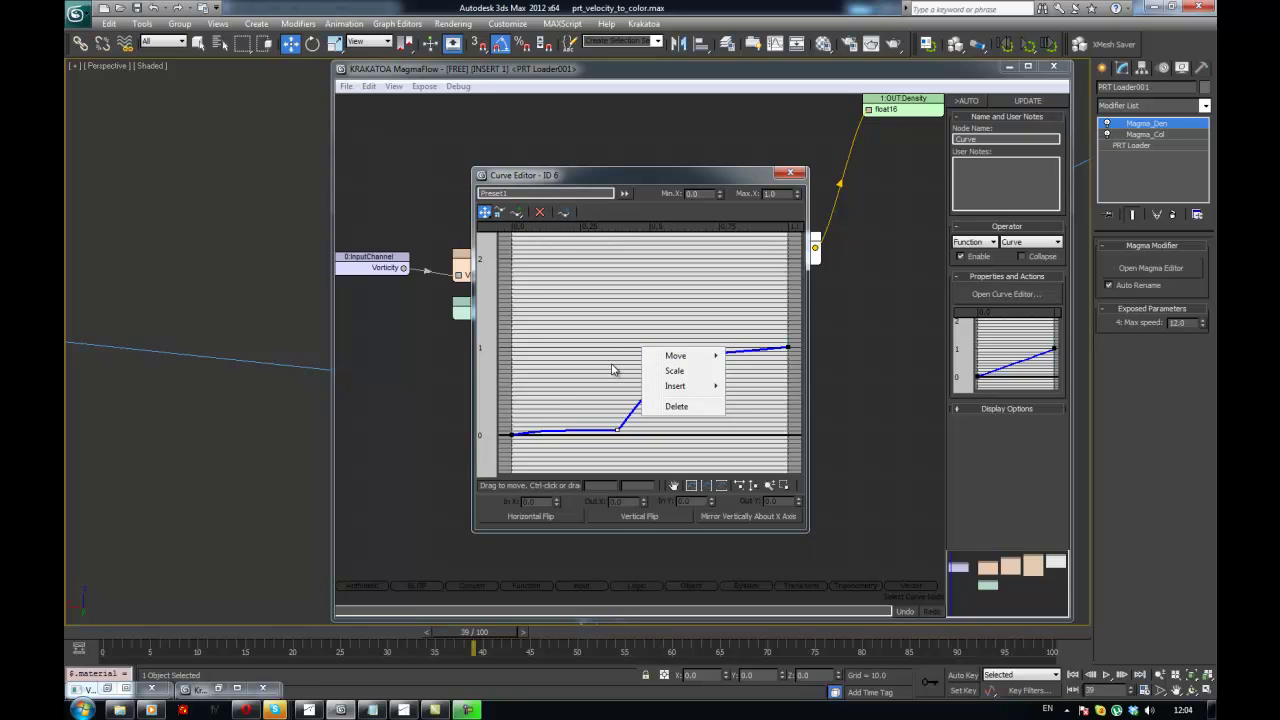
click(583, 181)
right_click(675, 357)
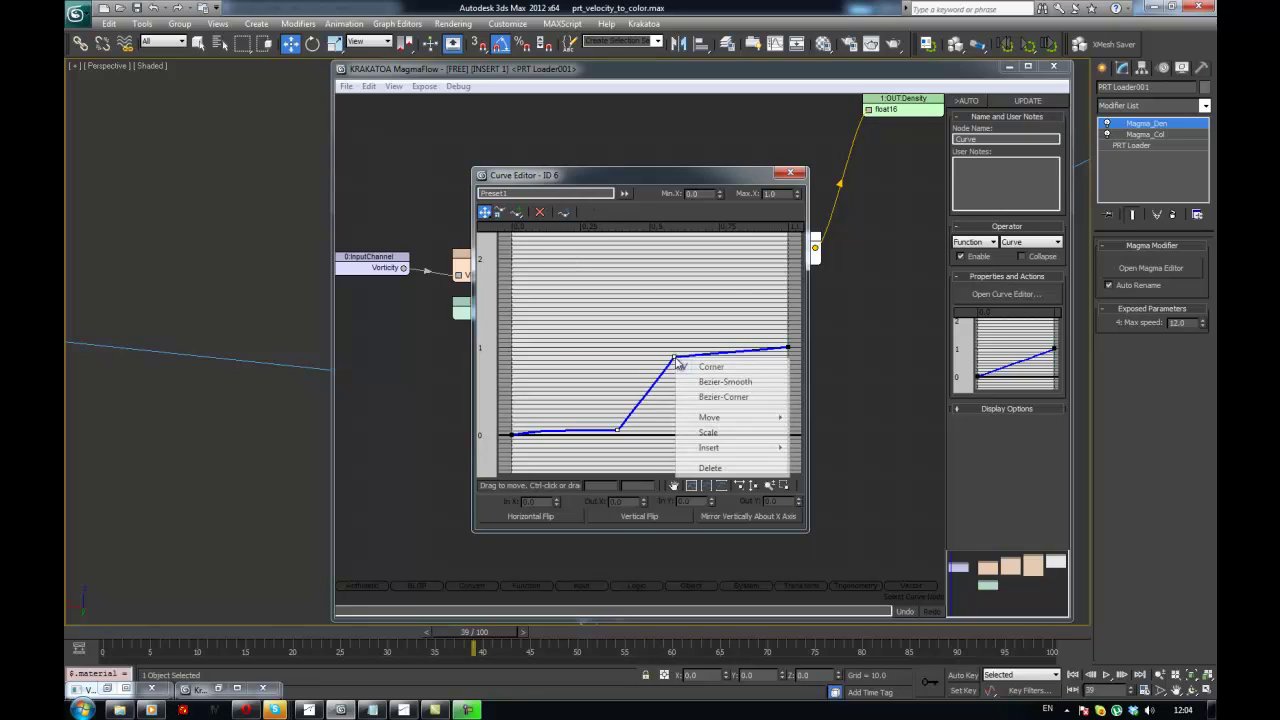
click(735, 391)
- Flatten the start point's tangent handle, raise the upper inner point slightly, and close the curve for editing
click(512, 434)
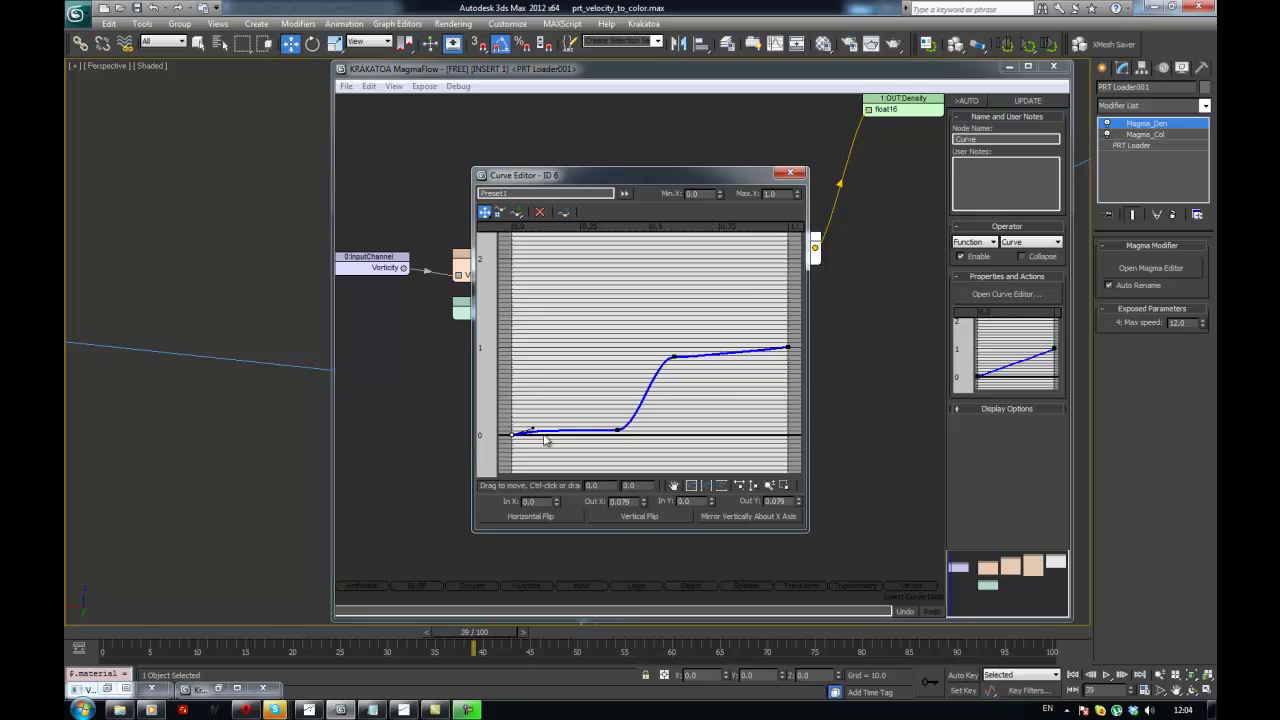
drag(533, 428, 533, 432)
click(674, 354)
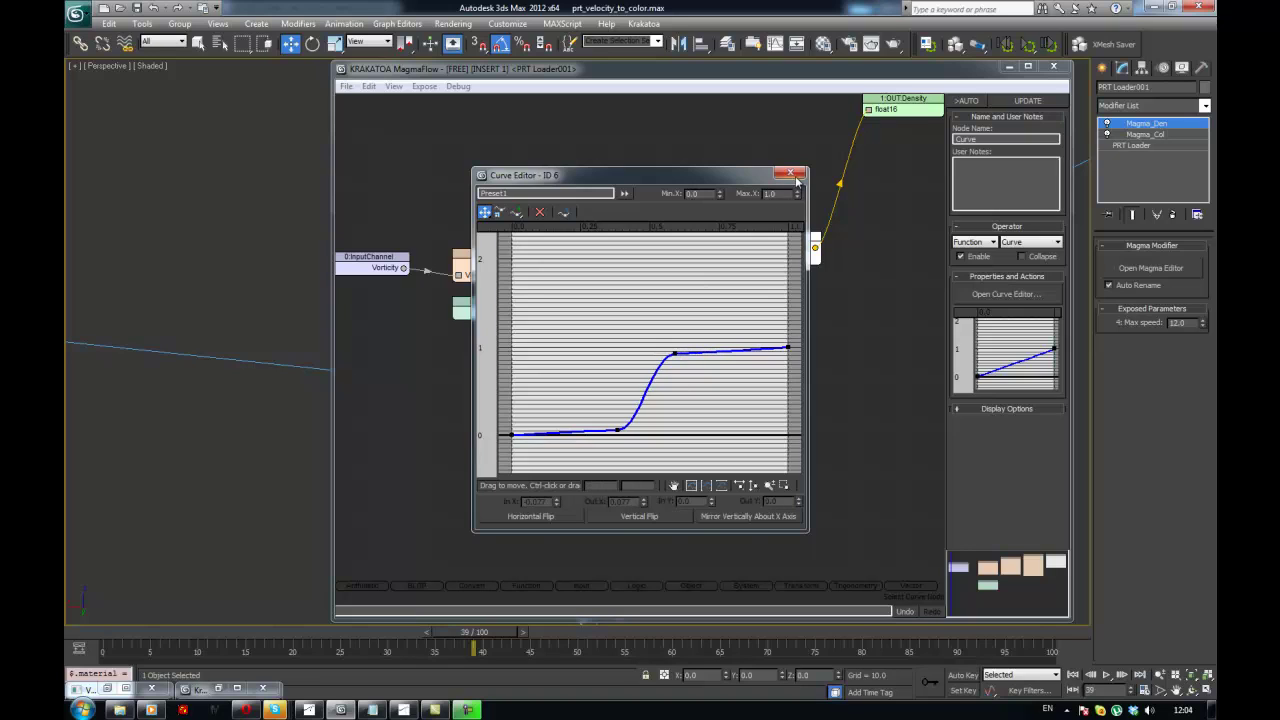
click(790, 173)
- Copy the Curve node from the density flow and close the flow
click(1036, 102)
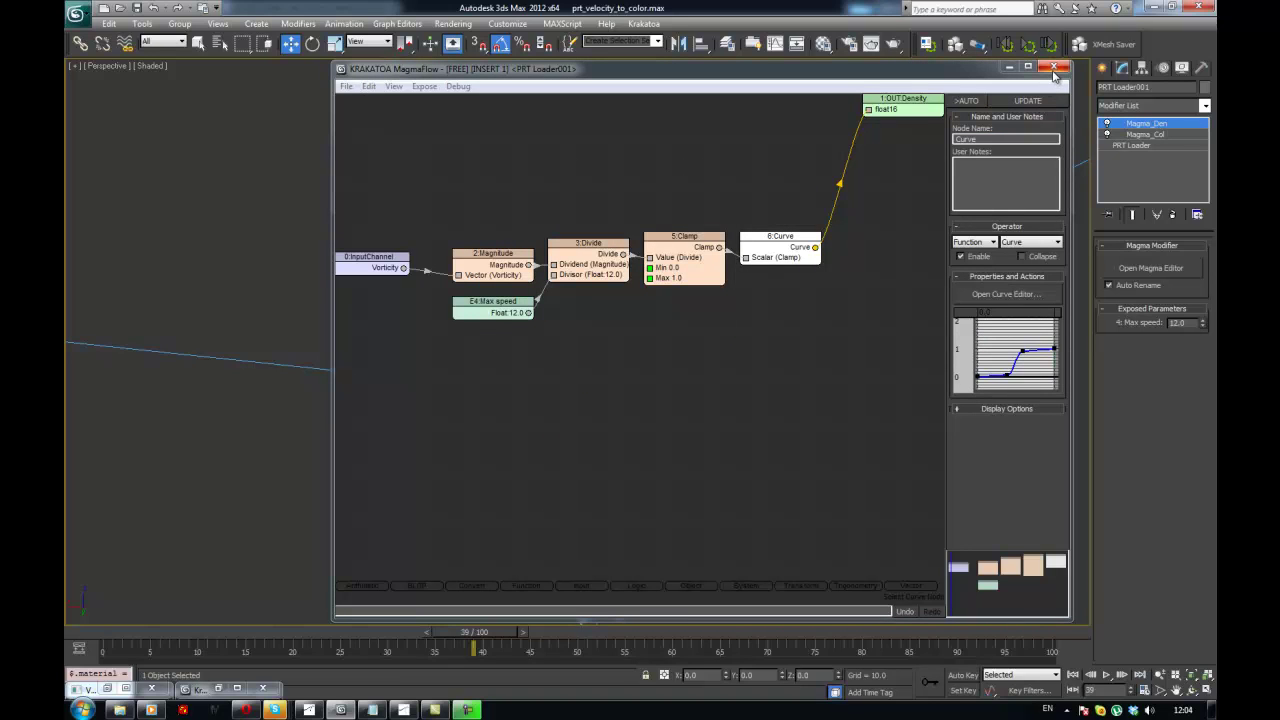
middle_drag(760, 160, 814, 158)
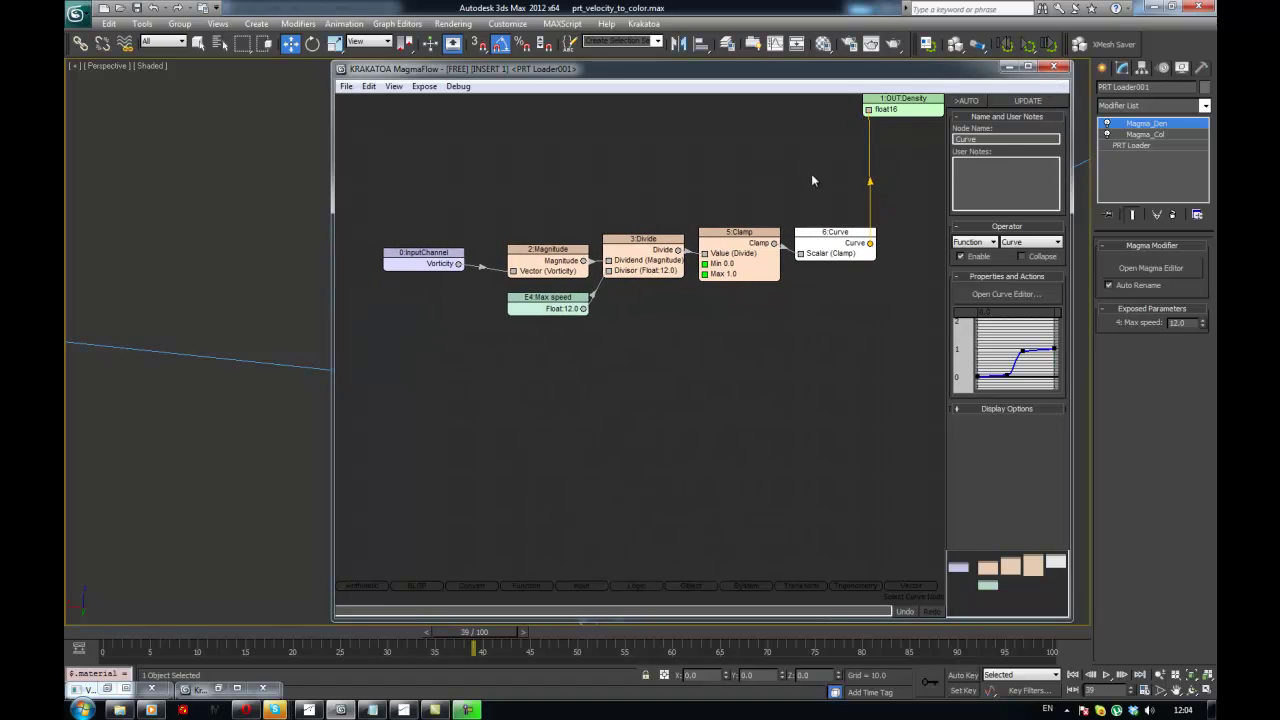
drag(820, 233, 821, 226)
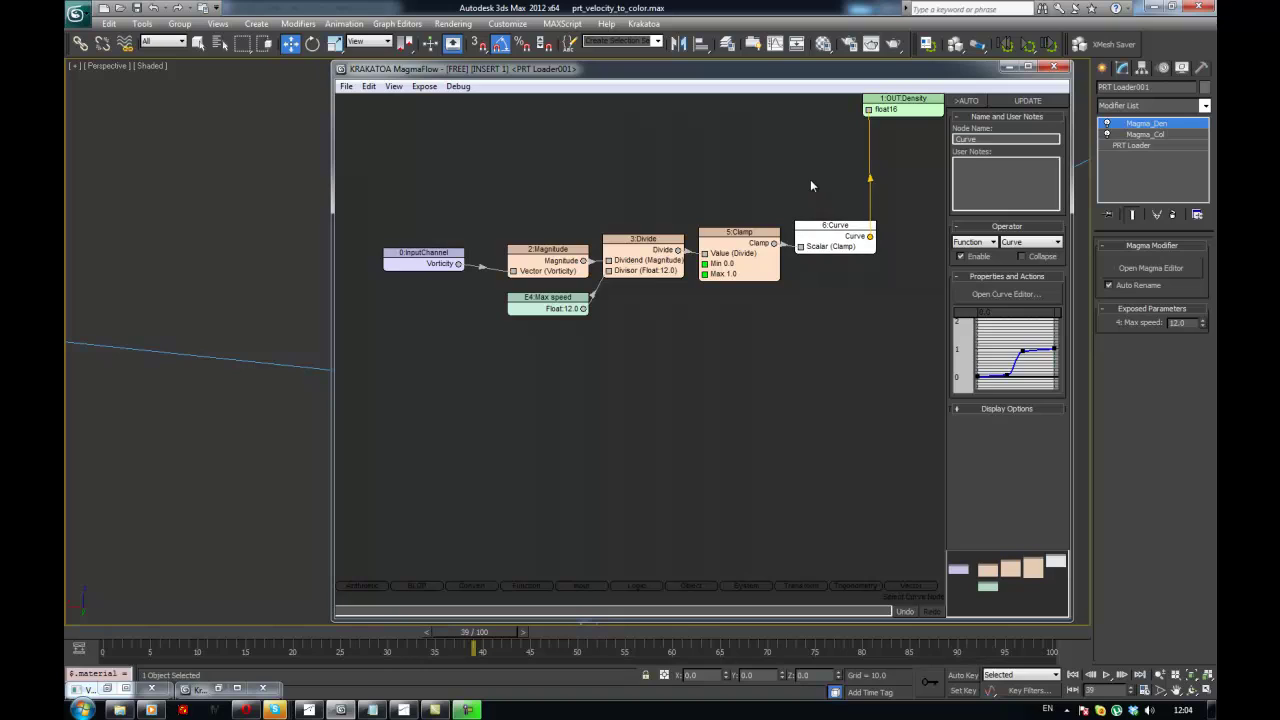
middle_drag(810, 179, 782, 185)
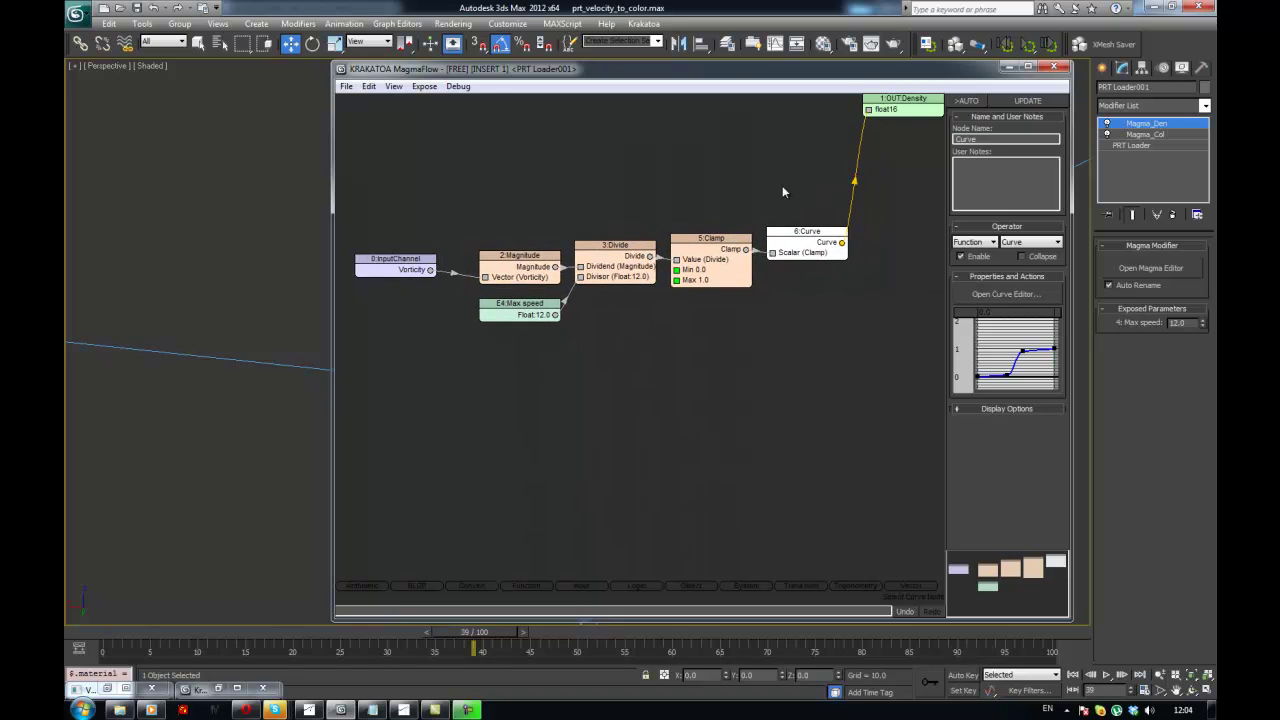
right_click(792, 168)
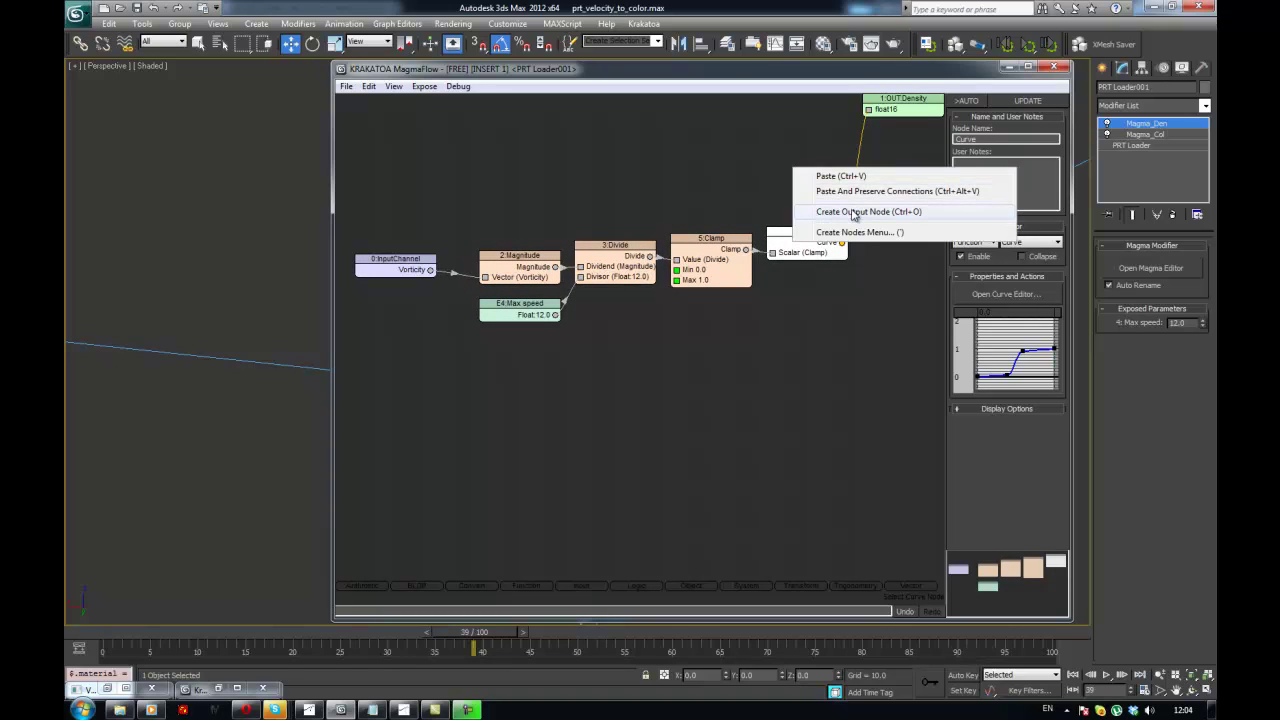
click(773, 186)
click(802, 228)
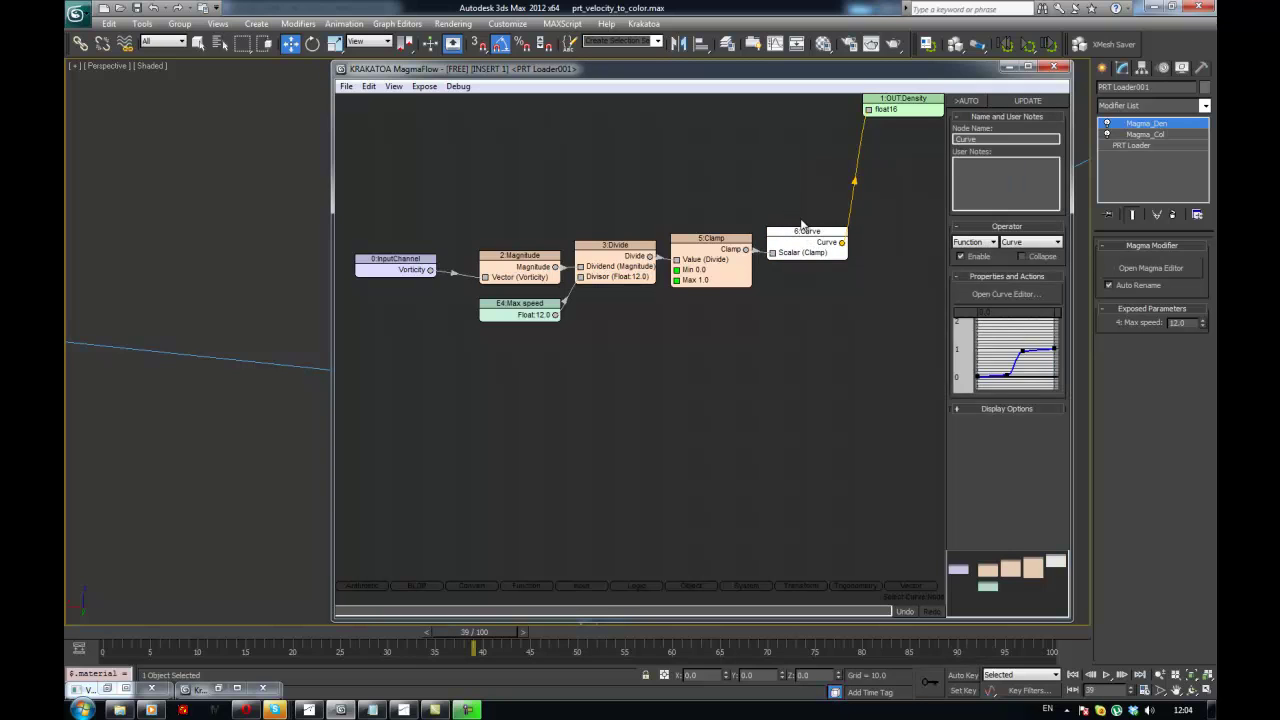
click(806, 178)
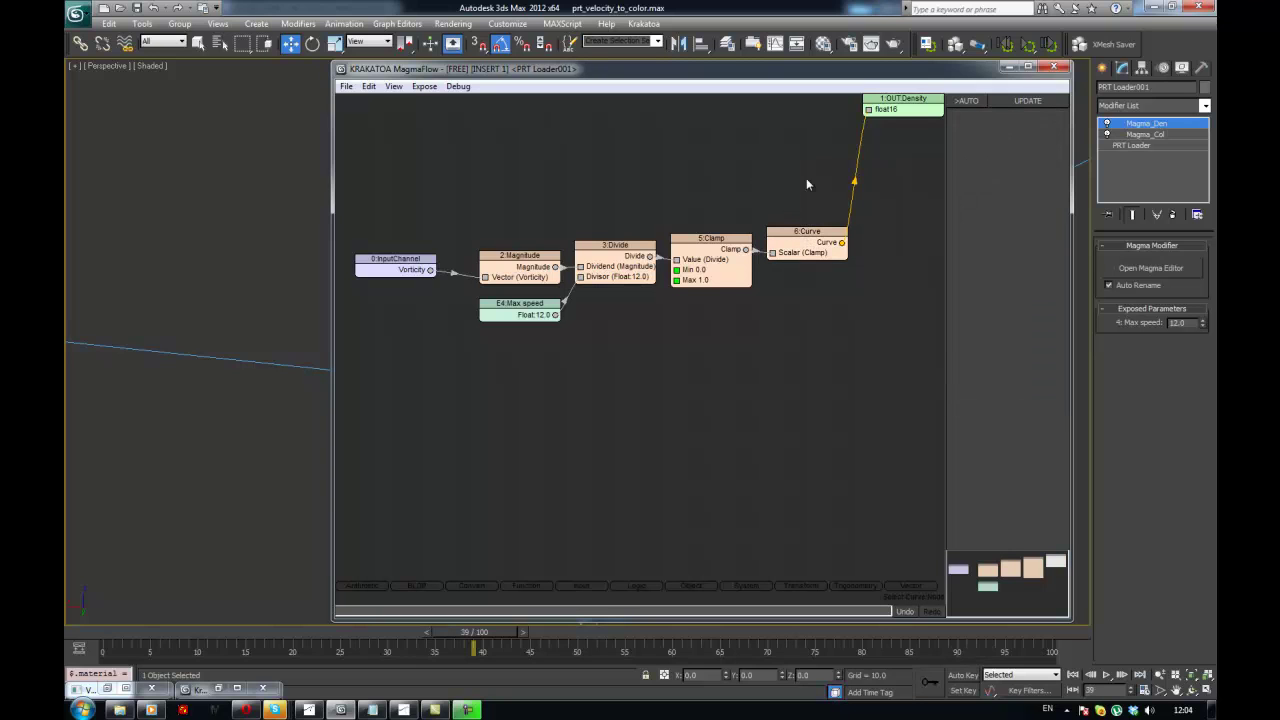
click(1051, 67)
- Open the Magma_Col modifier's flow and add a second output node set to the Density channel
click(1152, 145)
click(1154, 134)
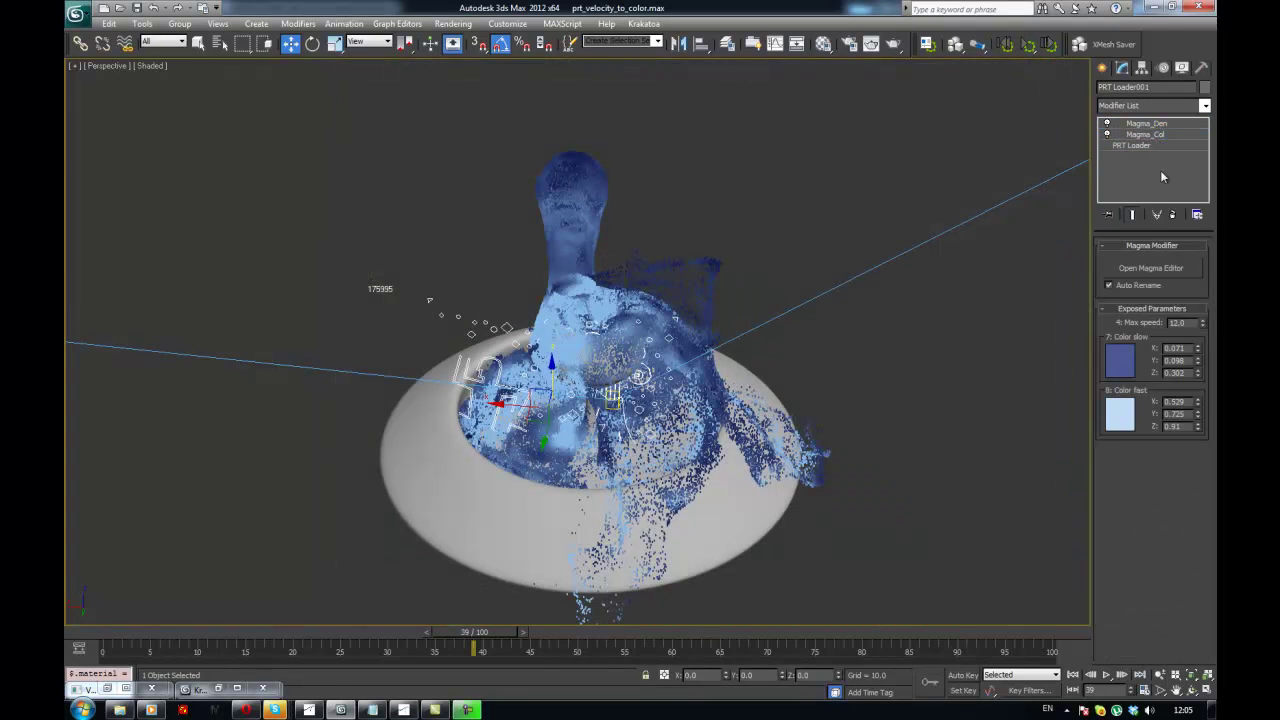
click(1152, 267)
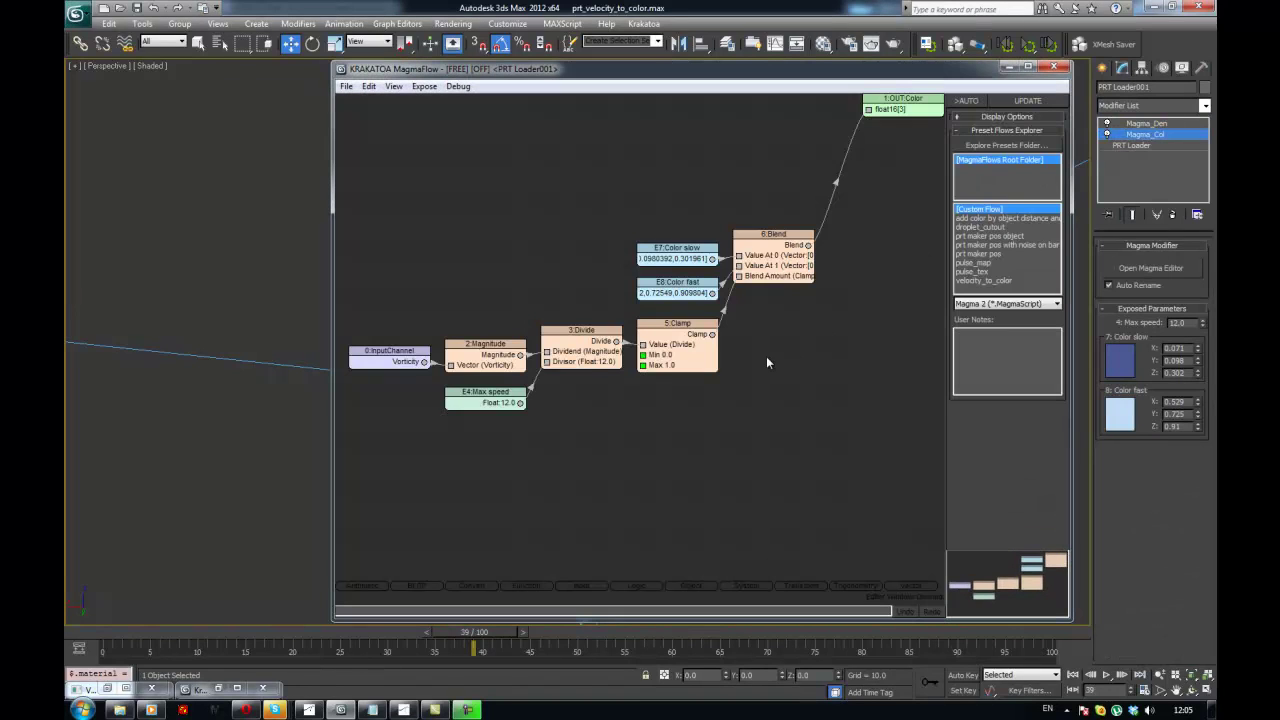
middle_drag(791, 319, 806, 285)
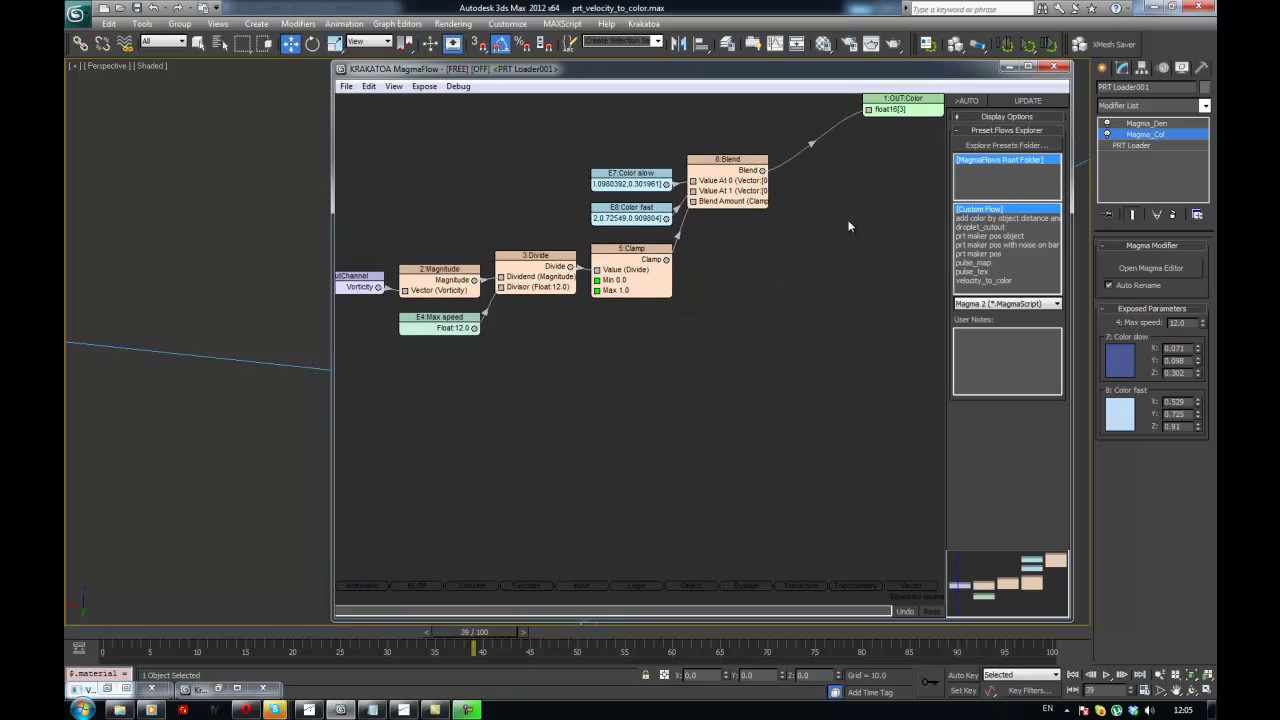
key(ctrl+o)
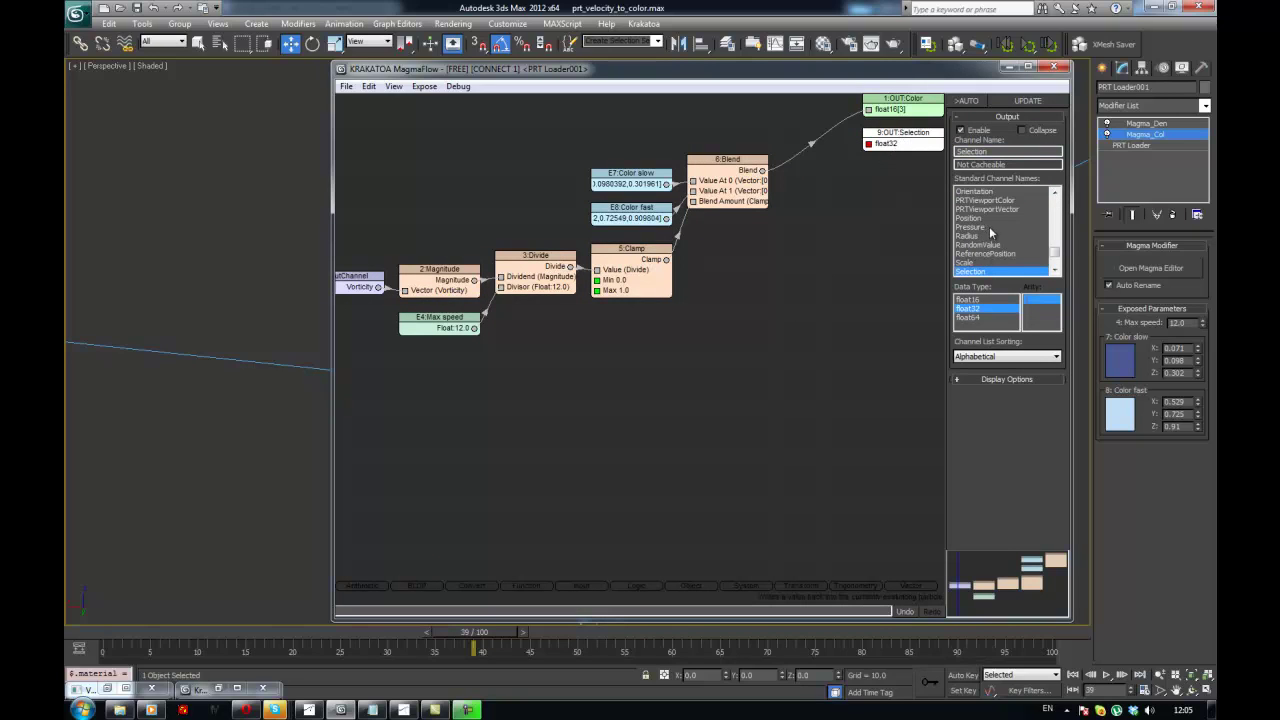
drag(1055, 252, 1057, 205)
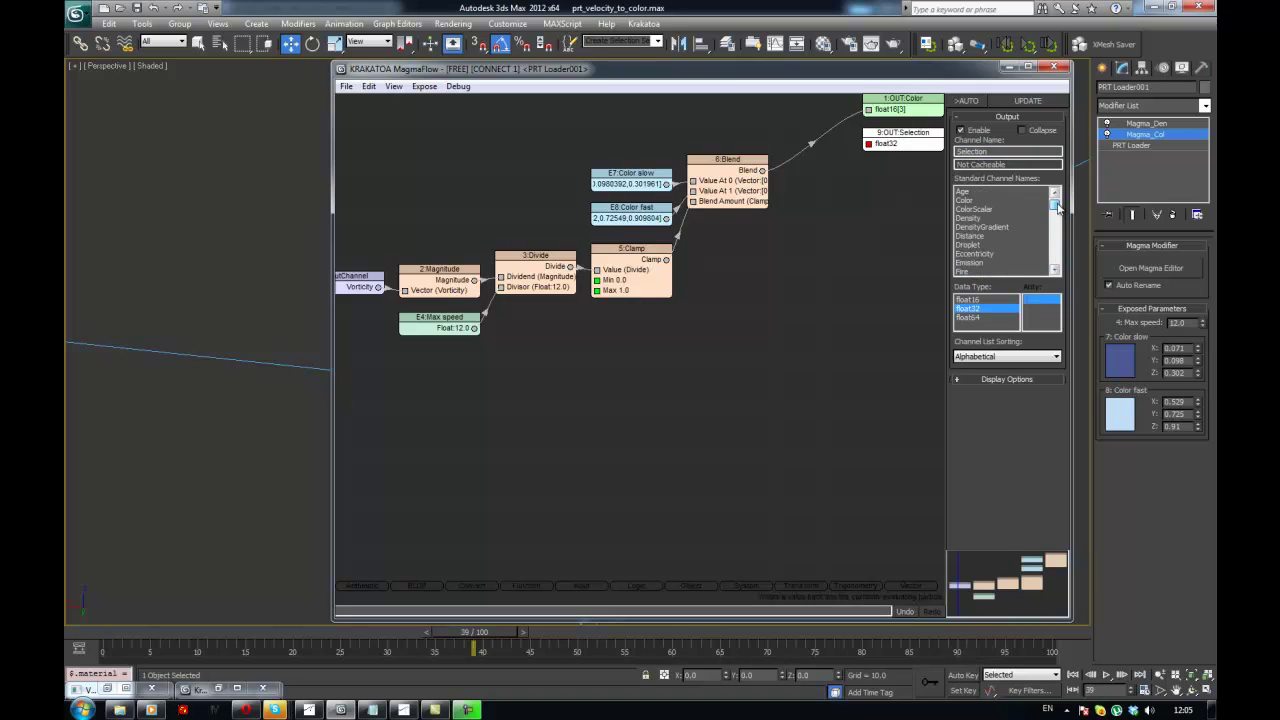
click(975, 218)
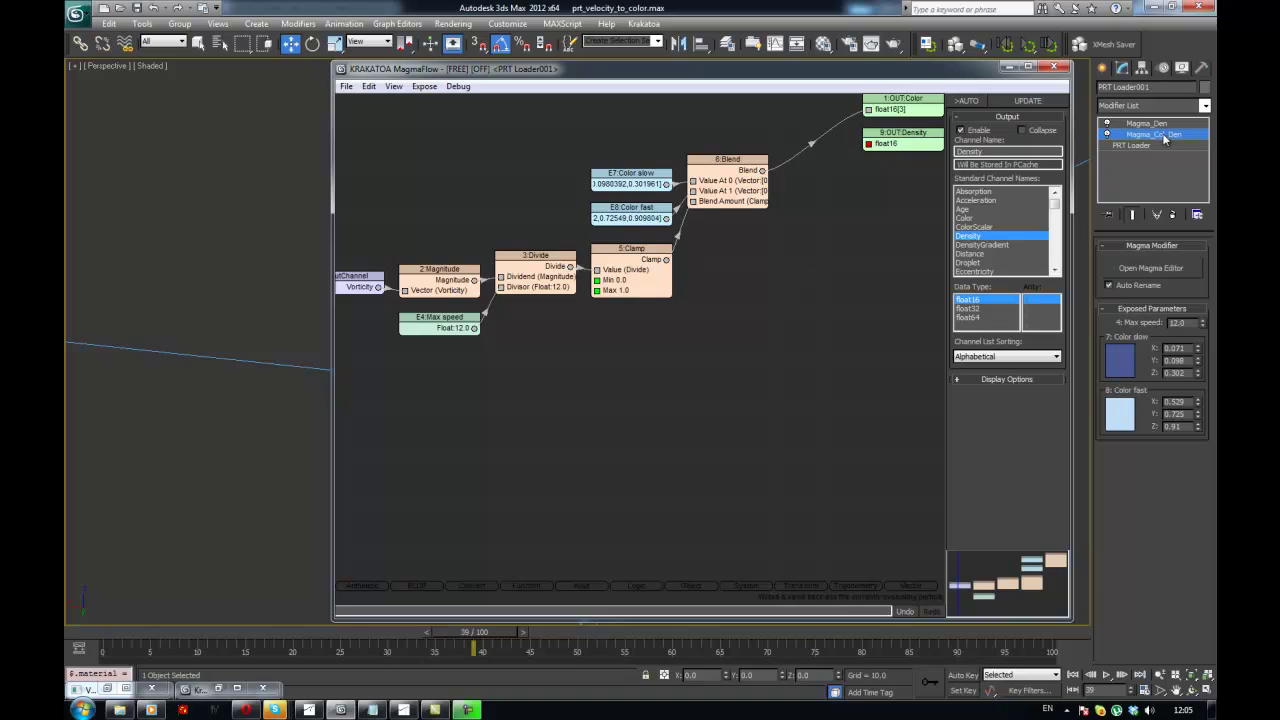
- Paste the Curve node, connect it between the Clamp node and the Density output, and place it beside Clamp
key(ctrl+v)
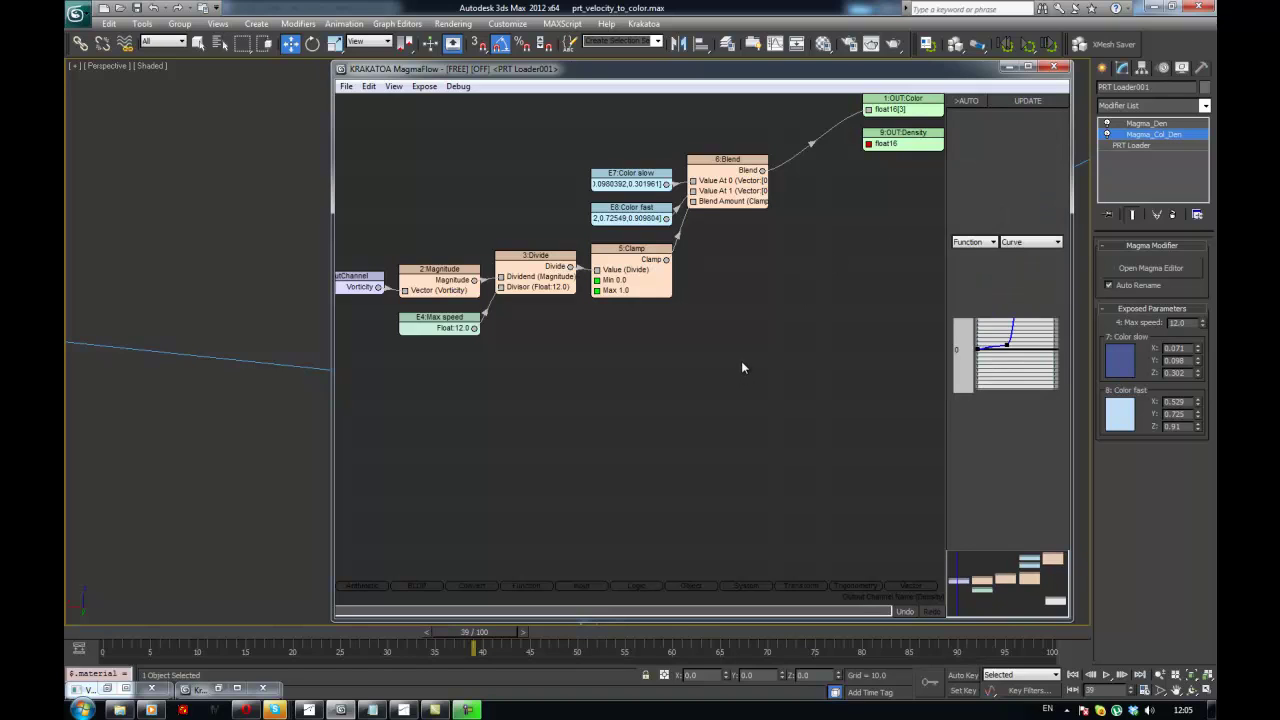
middle_drag(731, 347, 815, 357)
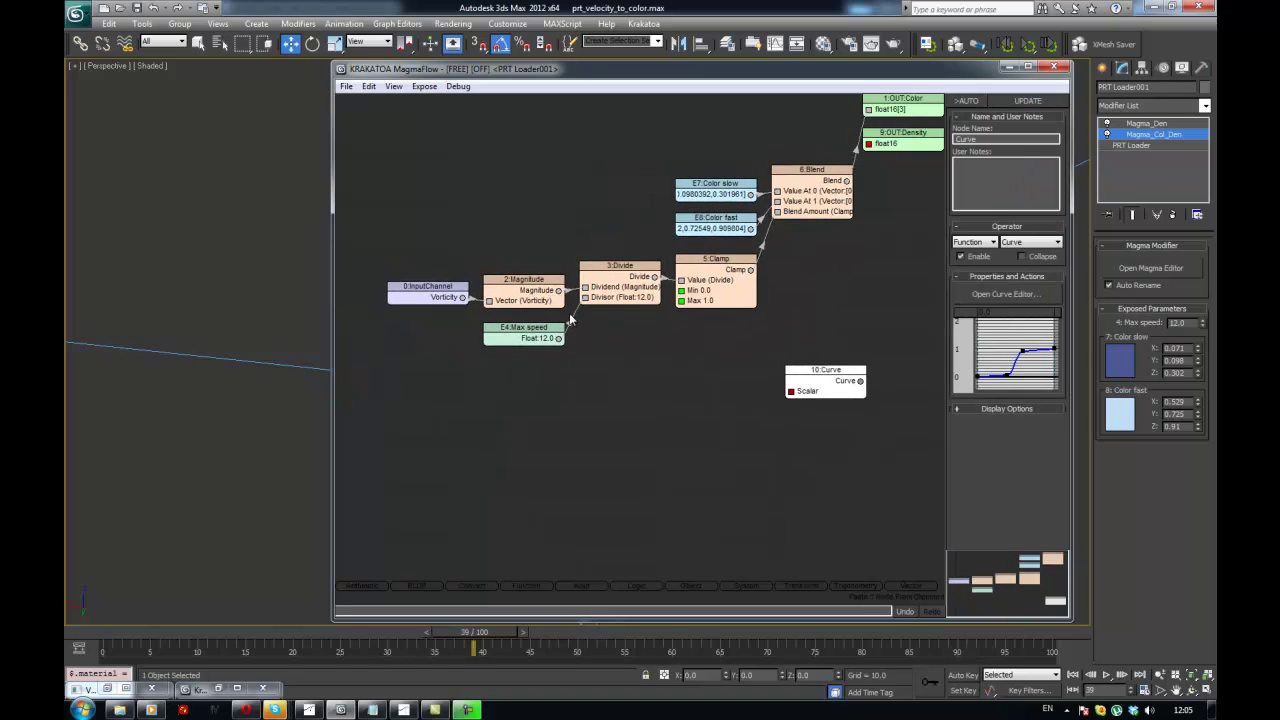
middle_drag(876, 268, 735, 232)
middle_drag(506, 217, 511, 214)
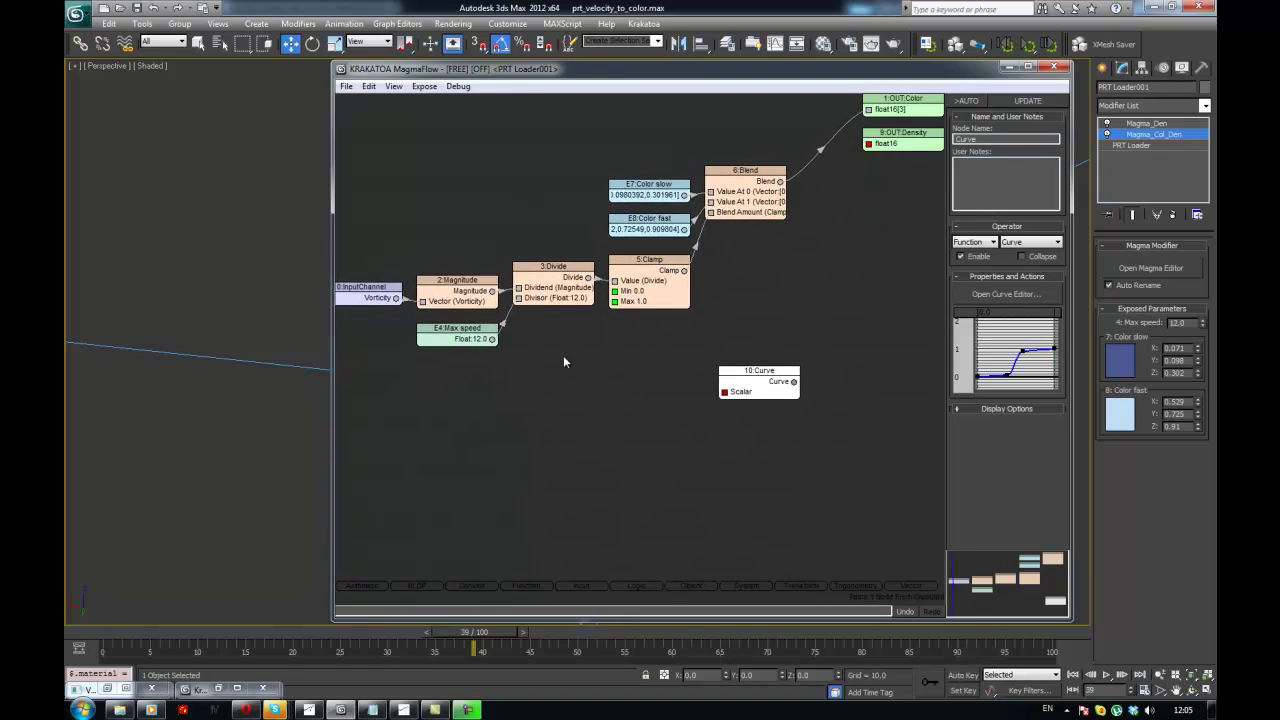
drag(719, 393, 736, 330)
drag(726, 391, 686, 272)
drag(794, 381, 870, 166)
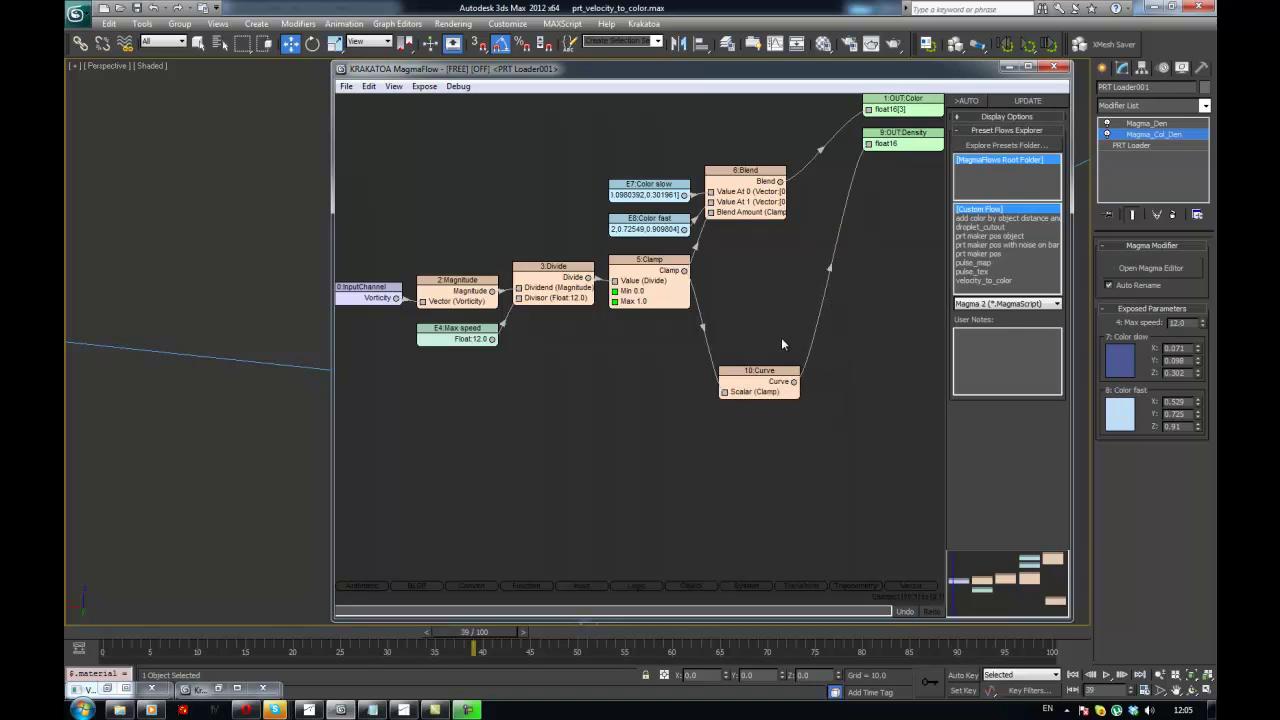
drag(762, 378, 782, 260)
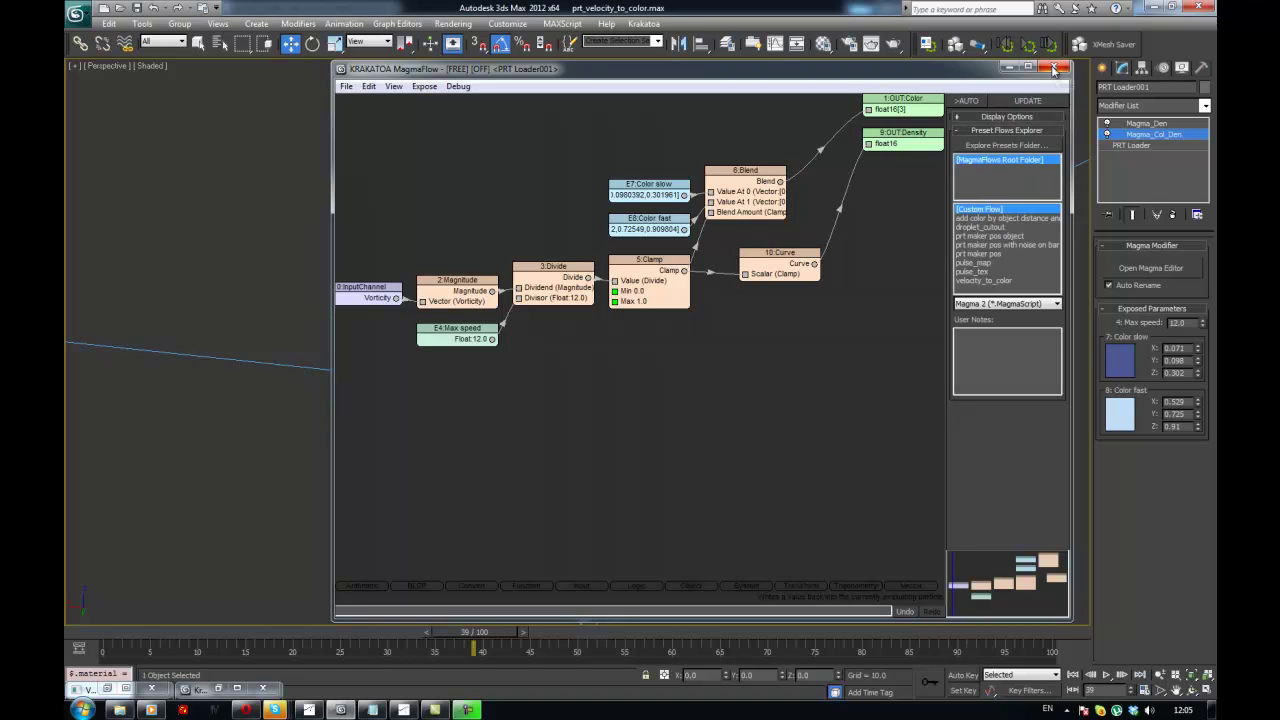
- Replace the Clamp connection on the Blend node's Blend Amount input with the Curve node's output
middle_drag(710, 301, 612, 337)
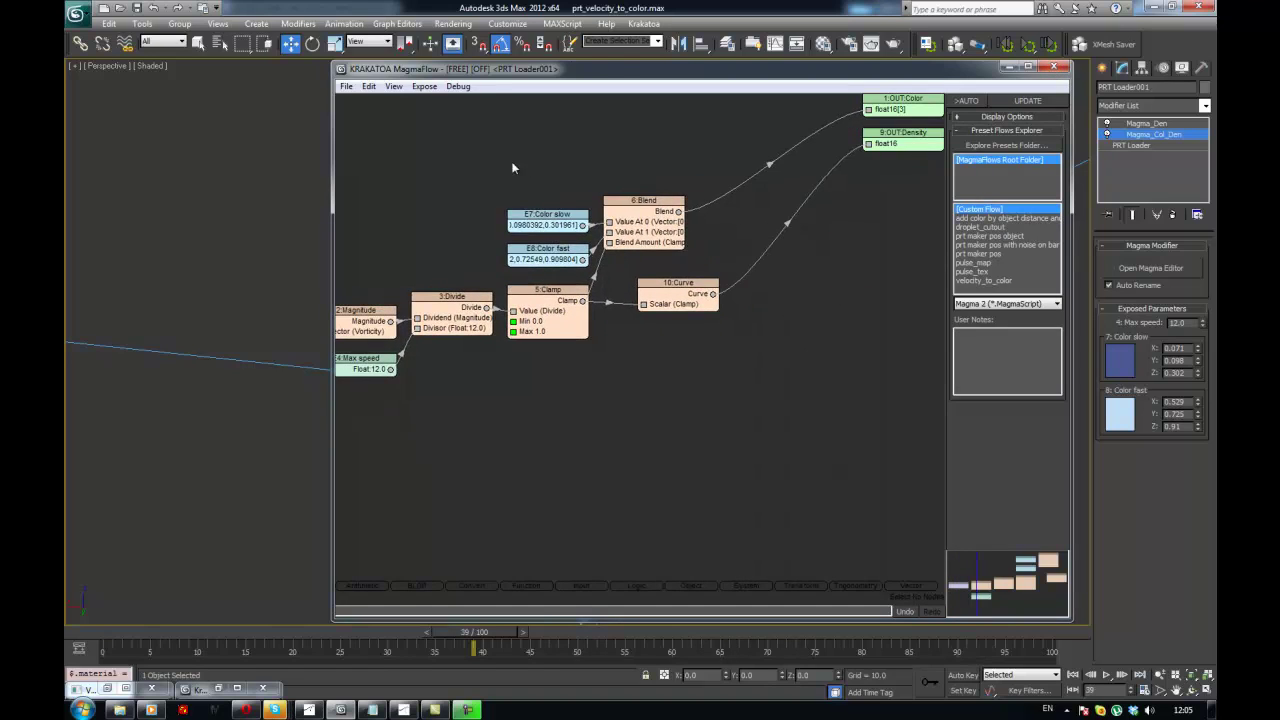
drag(514, 172, 682, 269)
drag(609, 242, 607, 272)
drag(713, 295, 610, 244)
- Reorder the nodes of the color and density flow automatically and close the flow
key(a)
middle_drag(631, 289, 600, 289)
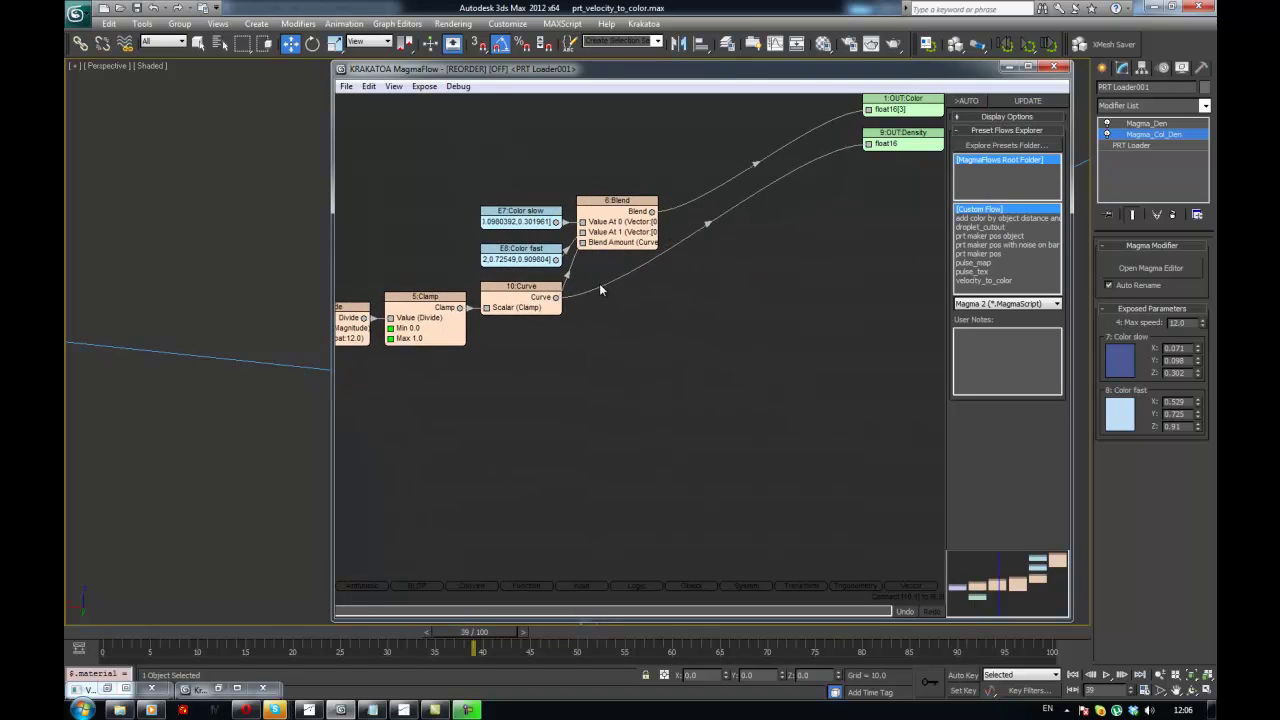
key(r)
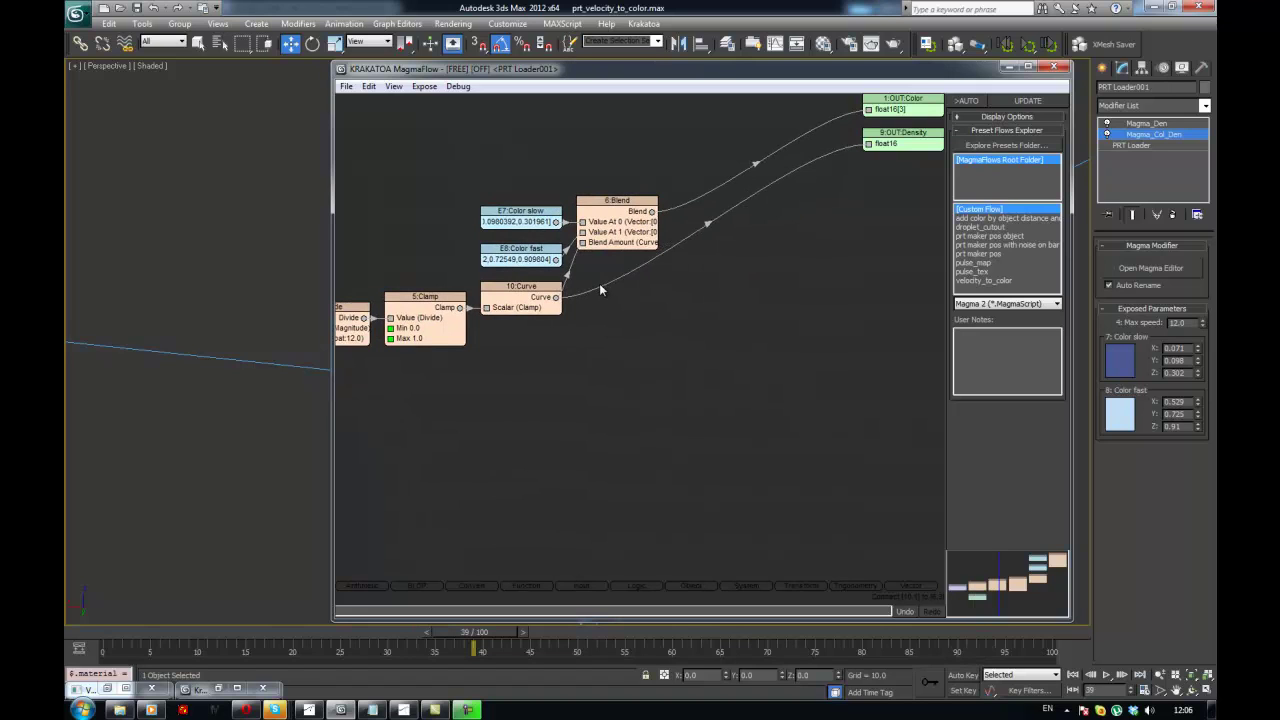
middle_drag(691, 387, 657, 350)
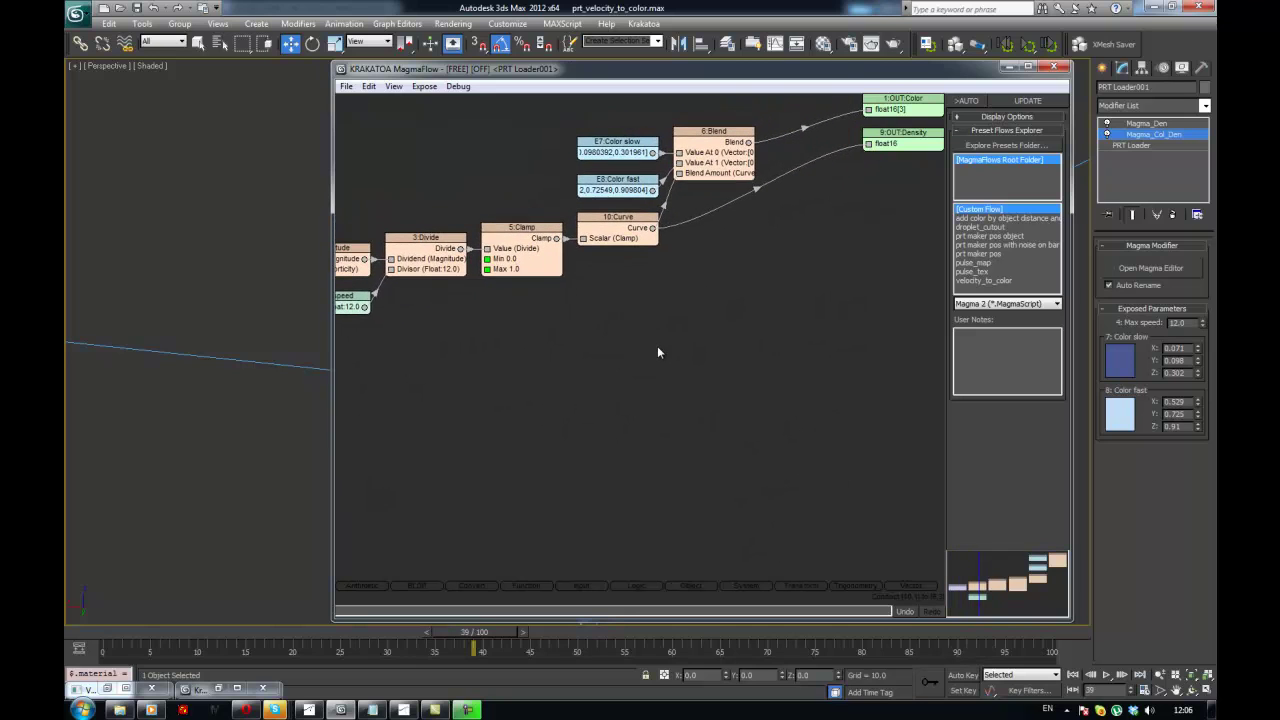
click(1054, 70)
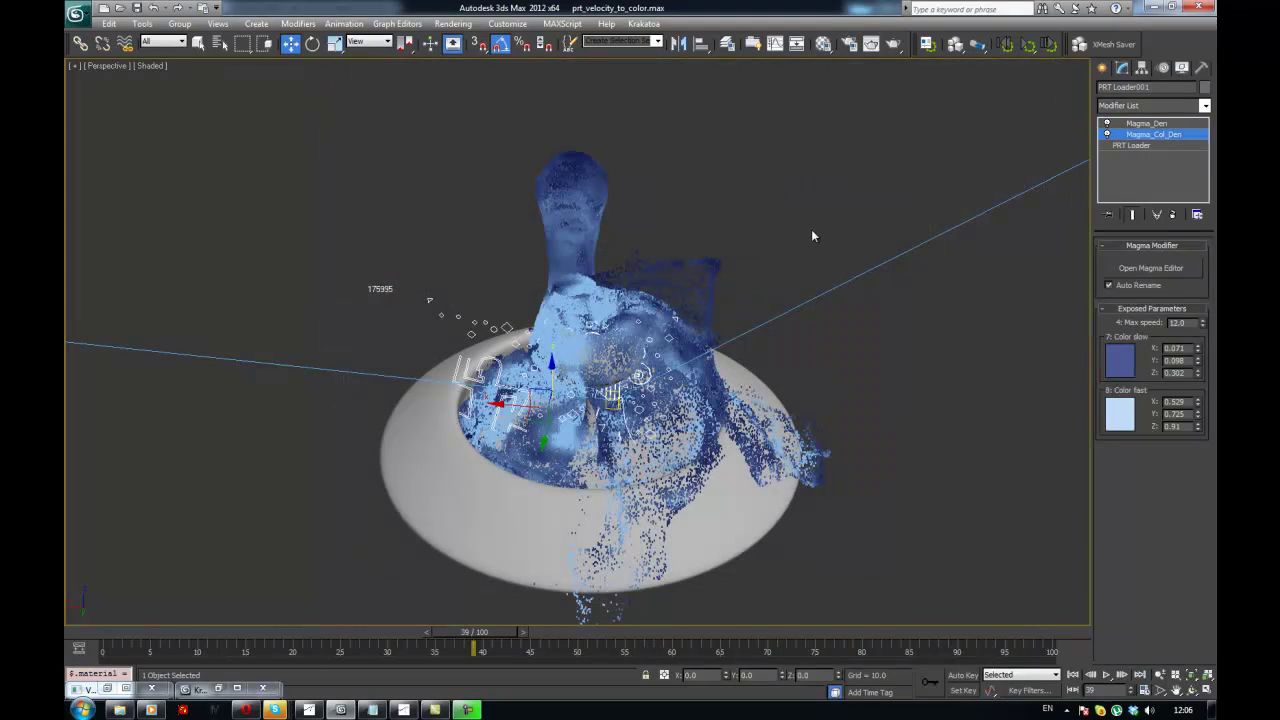
- Deselect the PRT Loader, inspect the particles from a lower perspective angle, and switch to the four-viewport layout
click(812, 232)
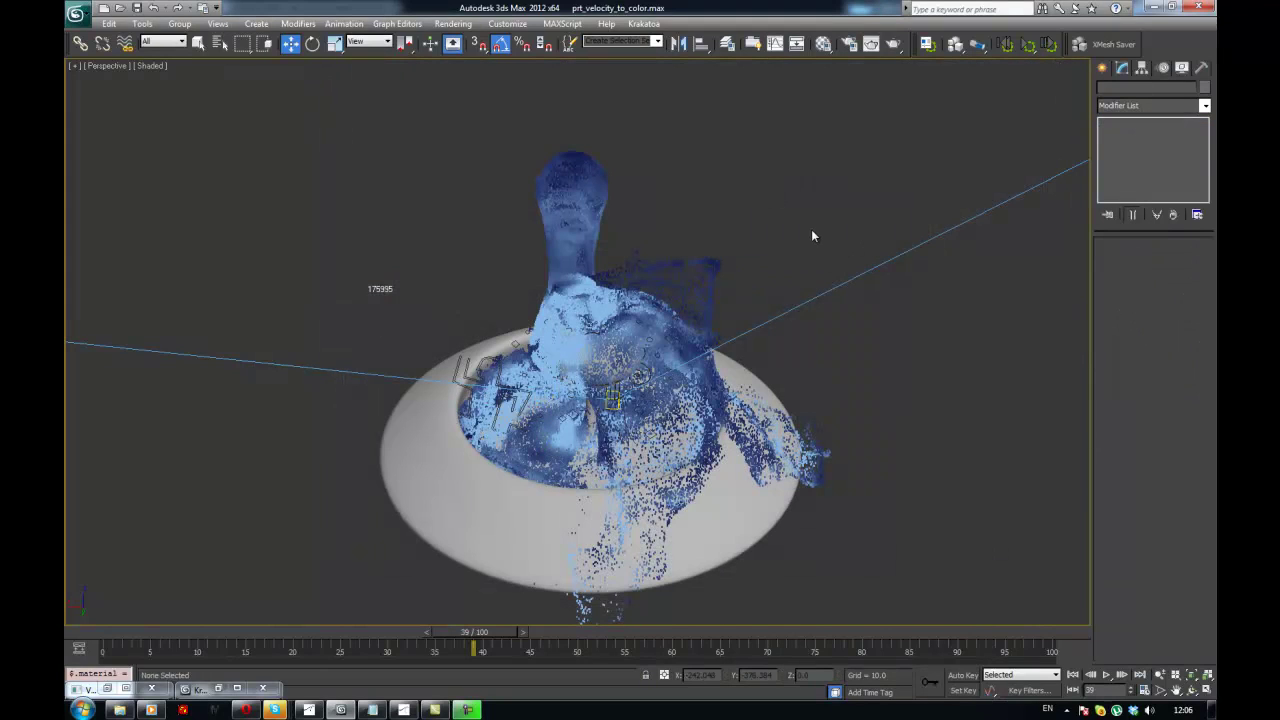
key(.)
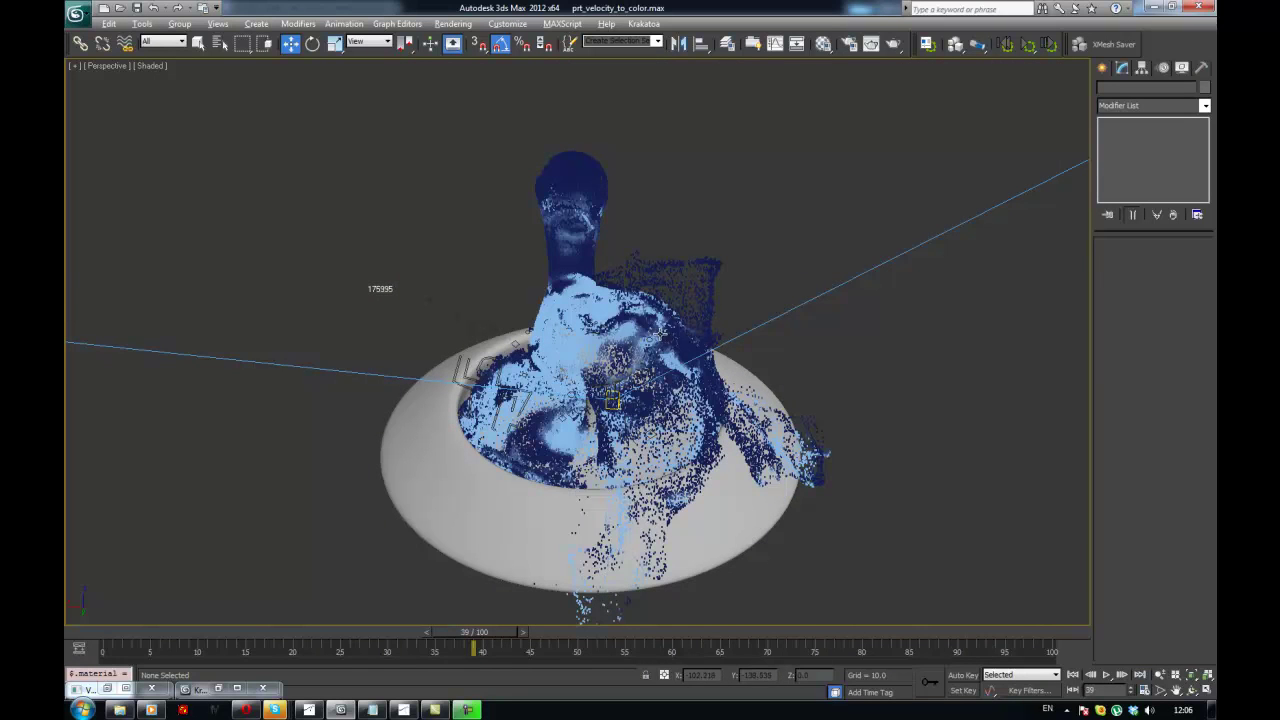
alt+middle_drag(660, 335, 560, 368)
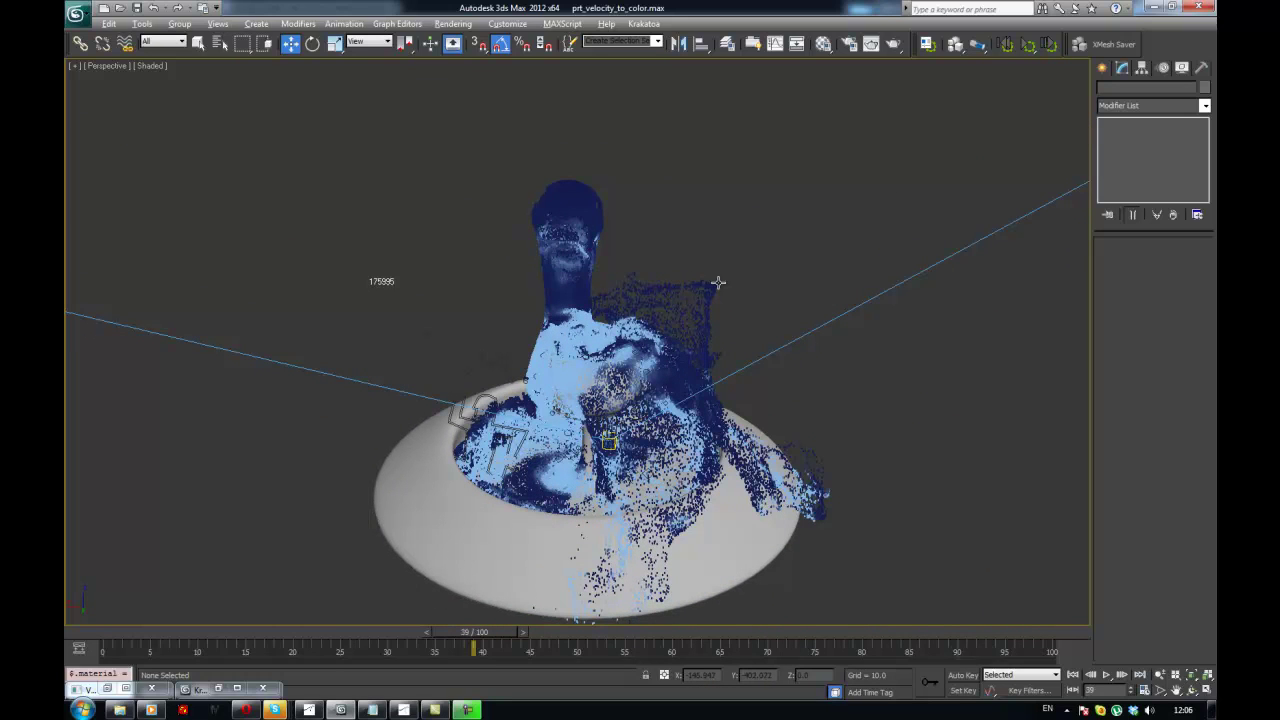
alt+middle_drag(717, 283, 757, 281)
key(alt+w)
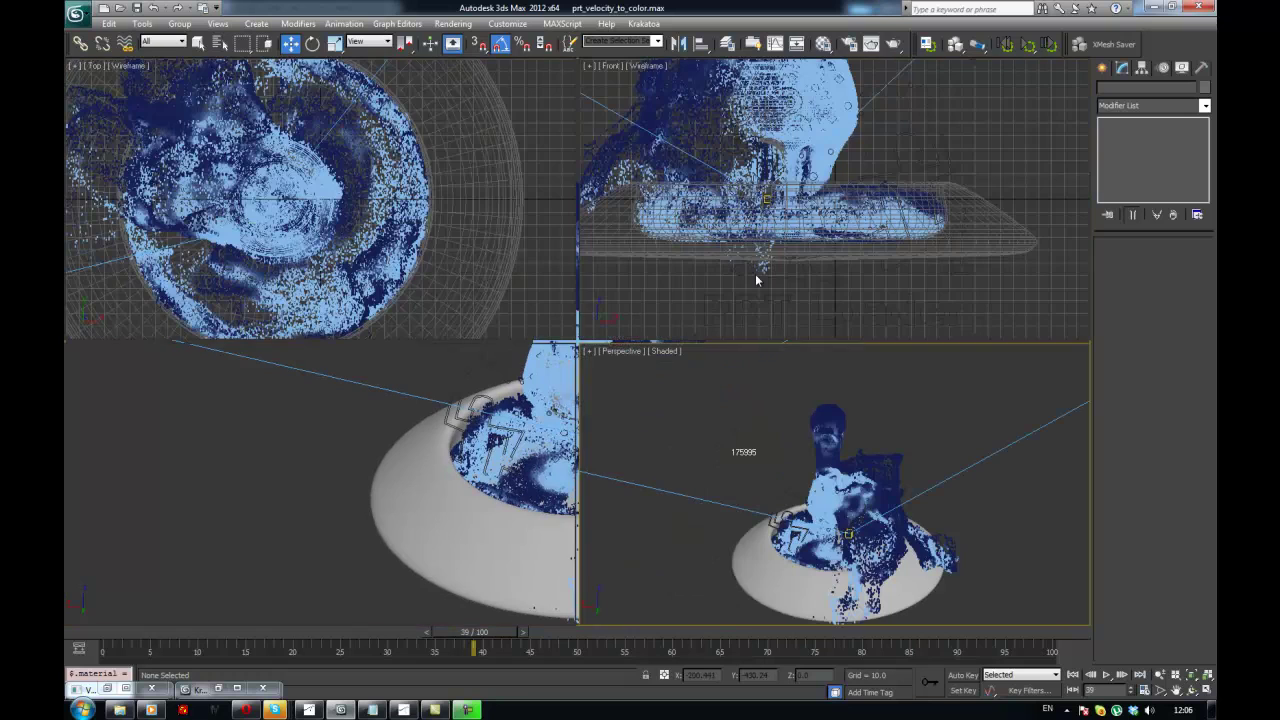
- Maximize the perspective view, render frame 39 with Krakatoa, check the render's alpha channel, and close the rendered frame
key(alt+w)
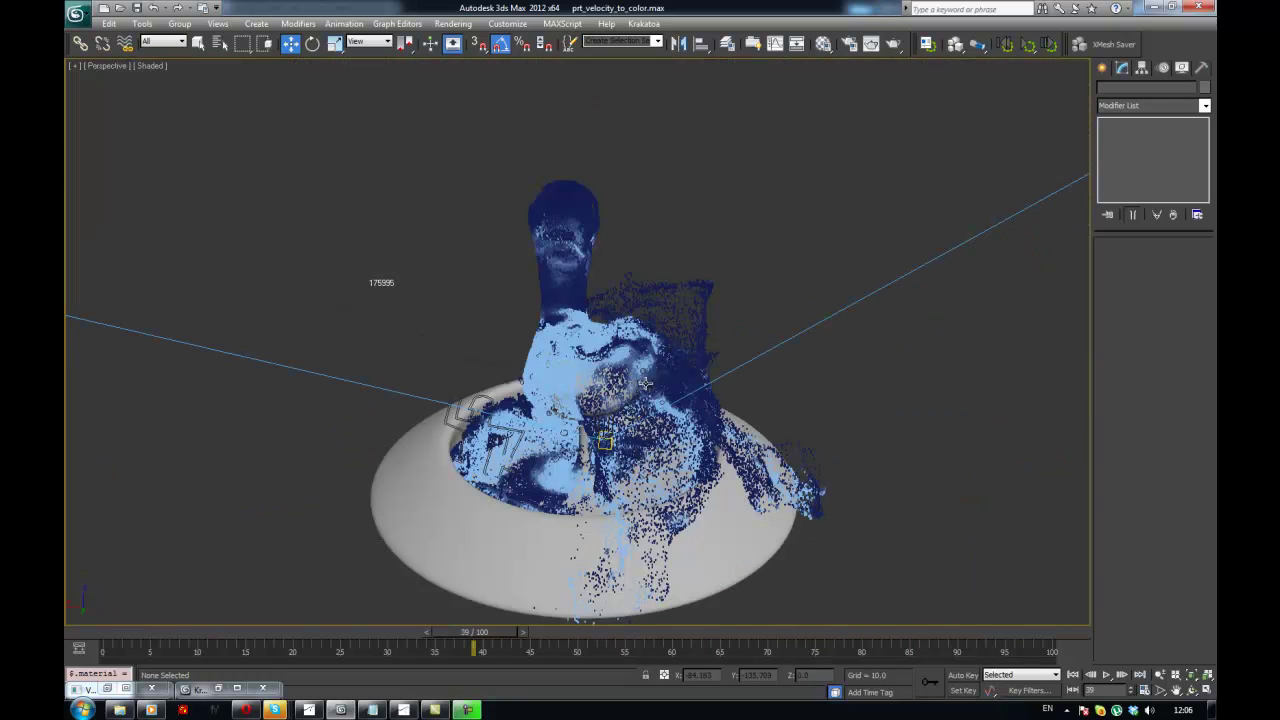
key(shift+q)
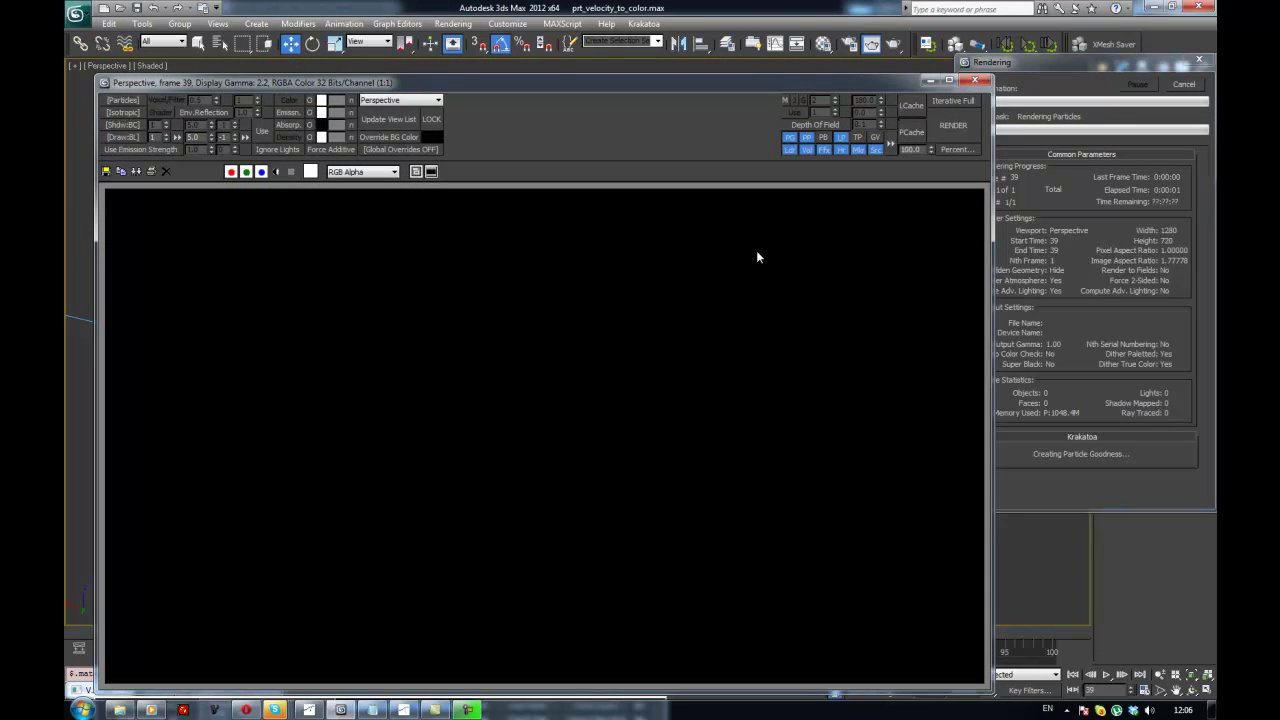
drag(583, 87, 573, 25)
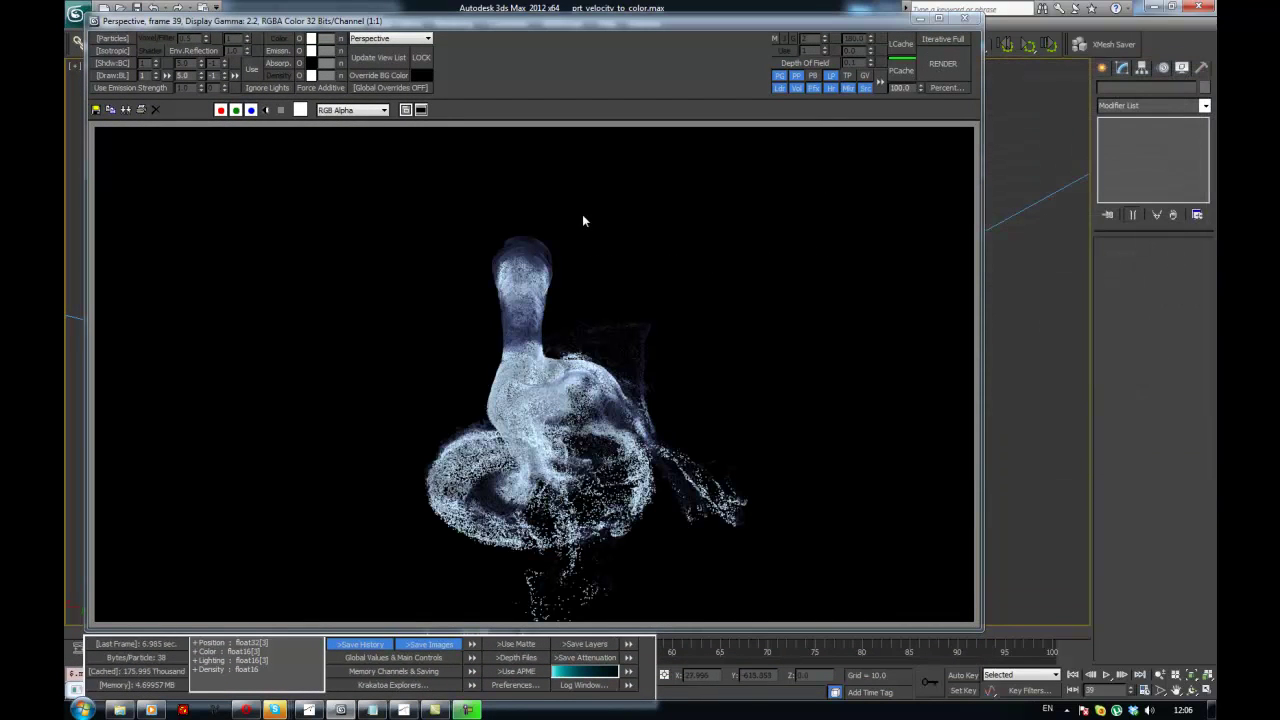
click(265, 110)
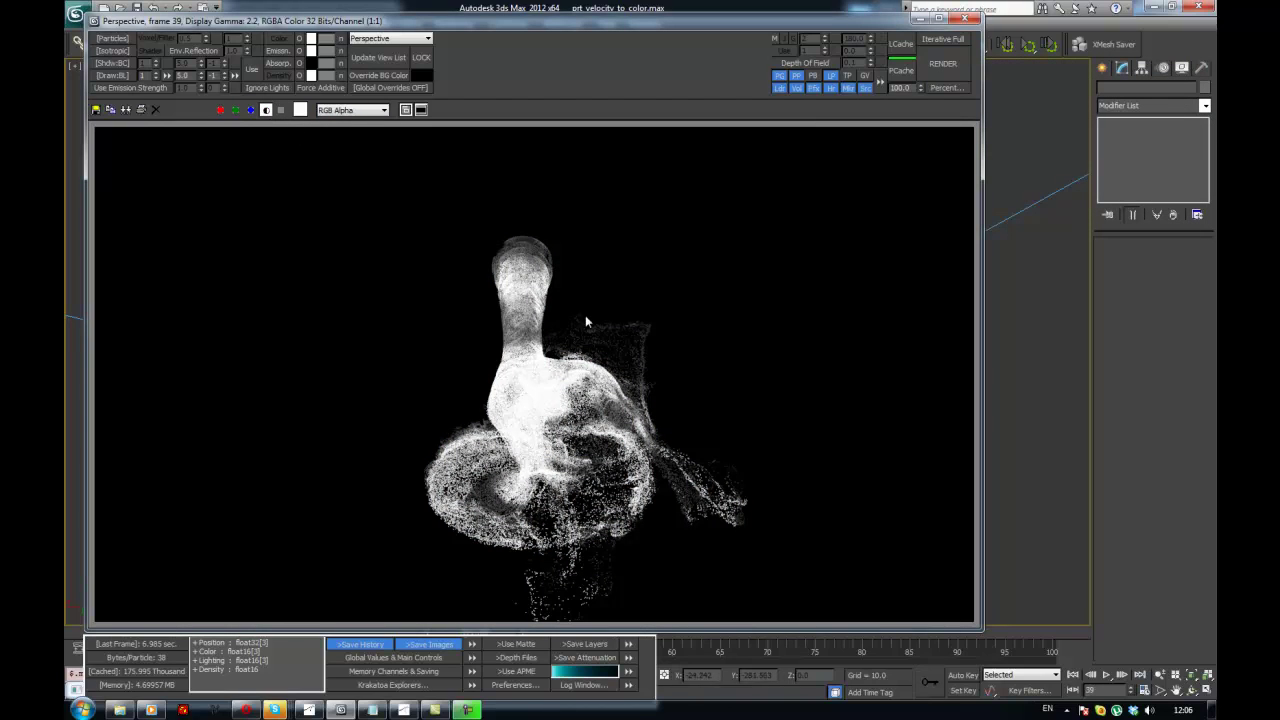
click(266, 110)
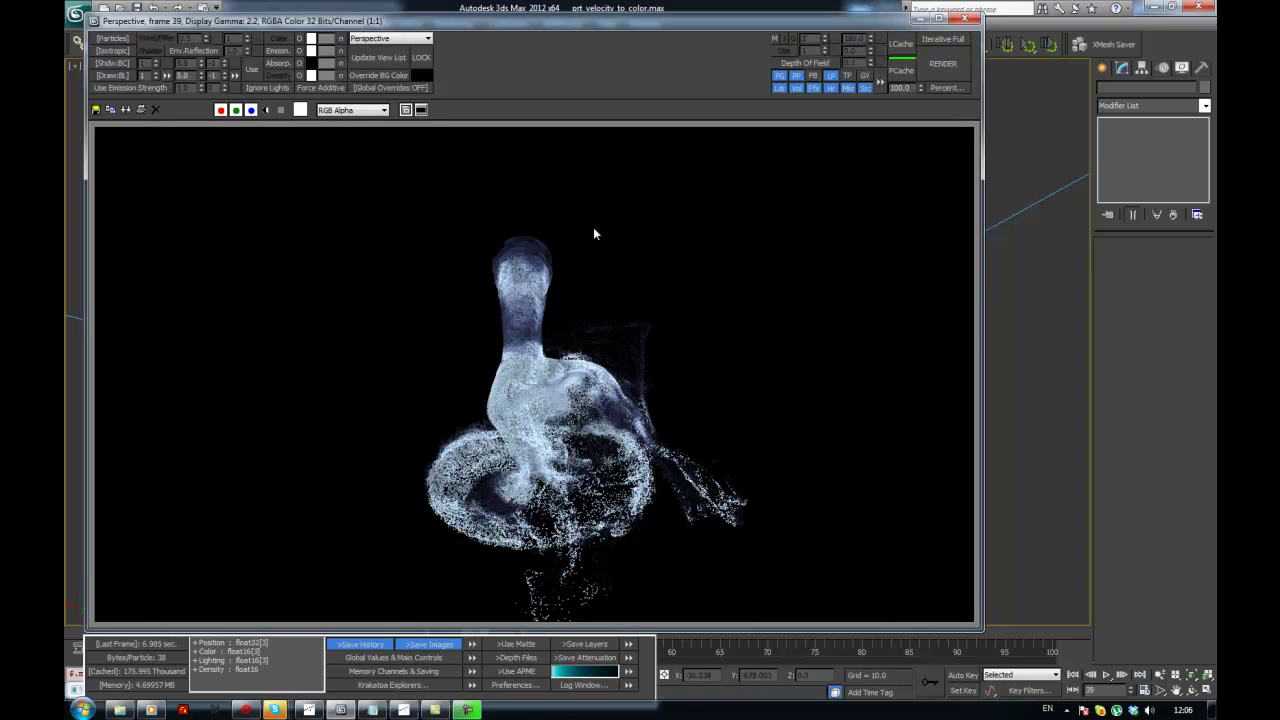
click(964, 18)
- Delete the Magma_Den modifier from the PRT Loader's stack, keeping Magma_Col_Den, and deselect the loader
click(692, 292)
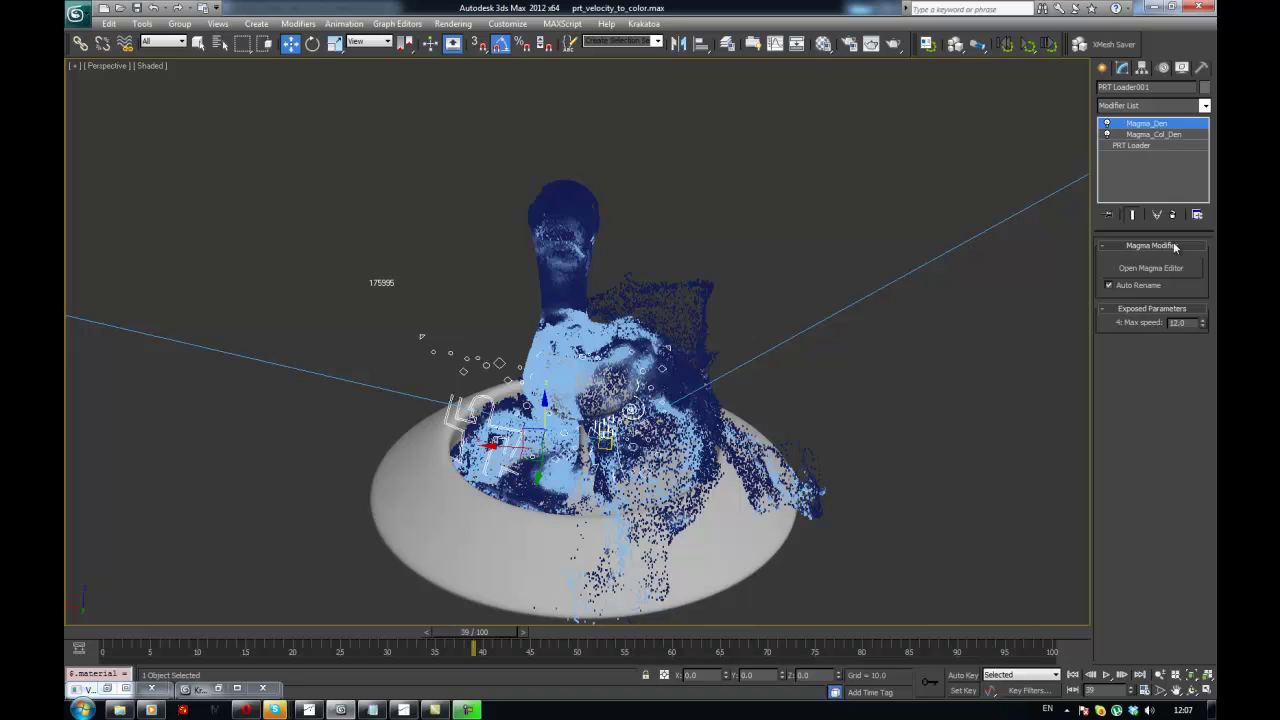
click(1173, 216)
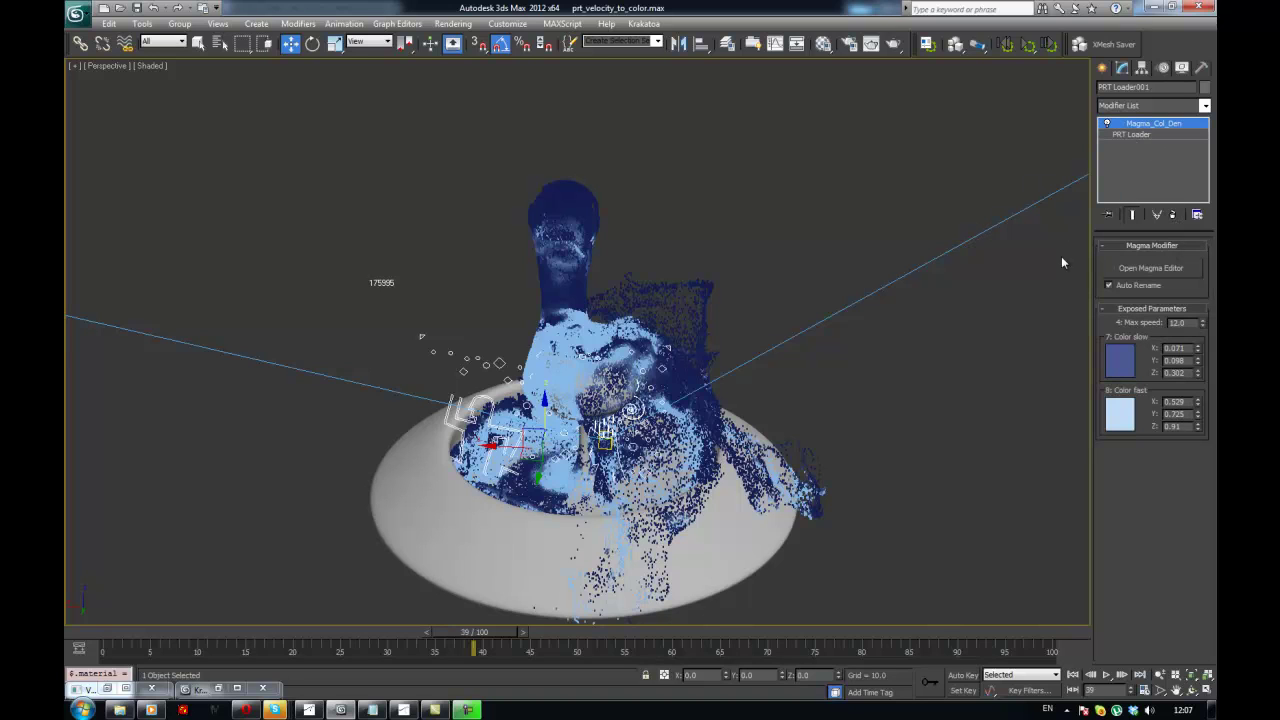
click(851, 214)
- Render the perspective view without the separate density modifier, compare its color and alpha channels, and close the rendered frame
key(shift+q)
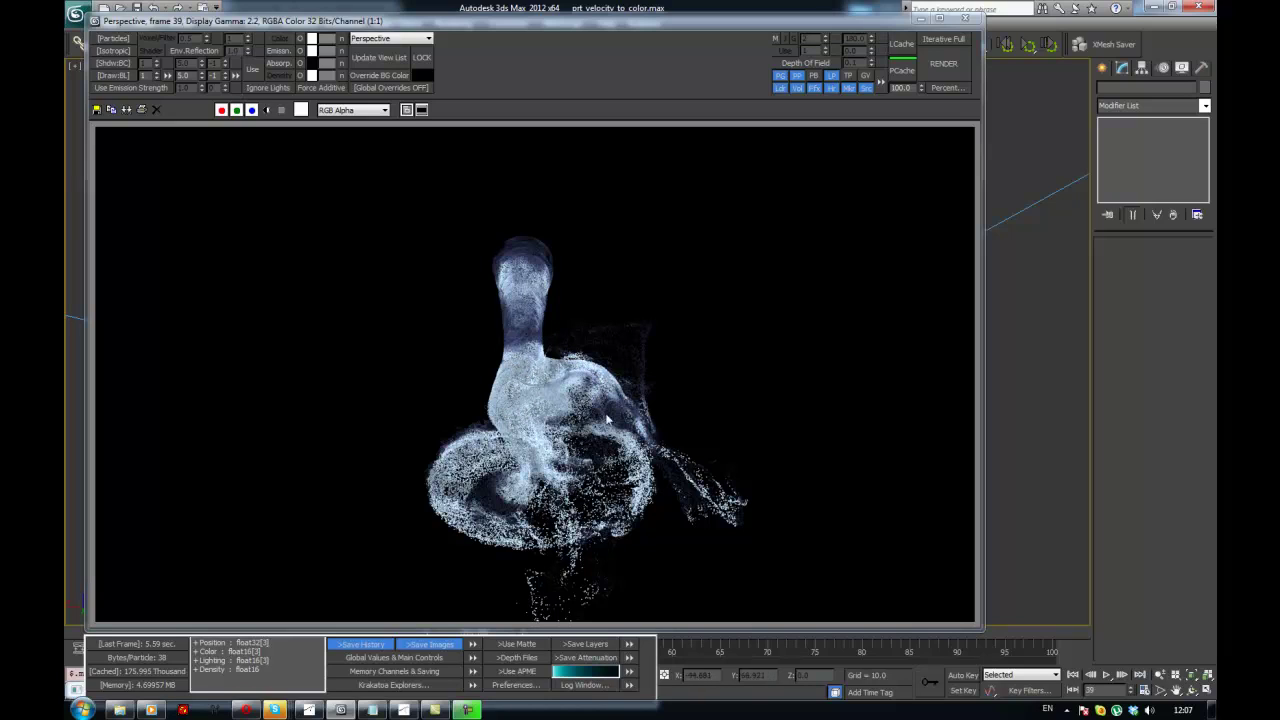
click(268, 110)
click(268, 110)
click(268, 110)
click(268, 110)
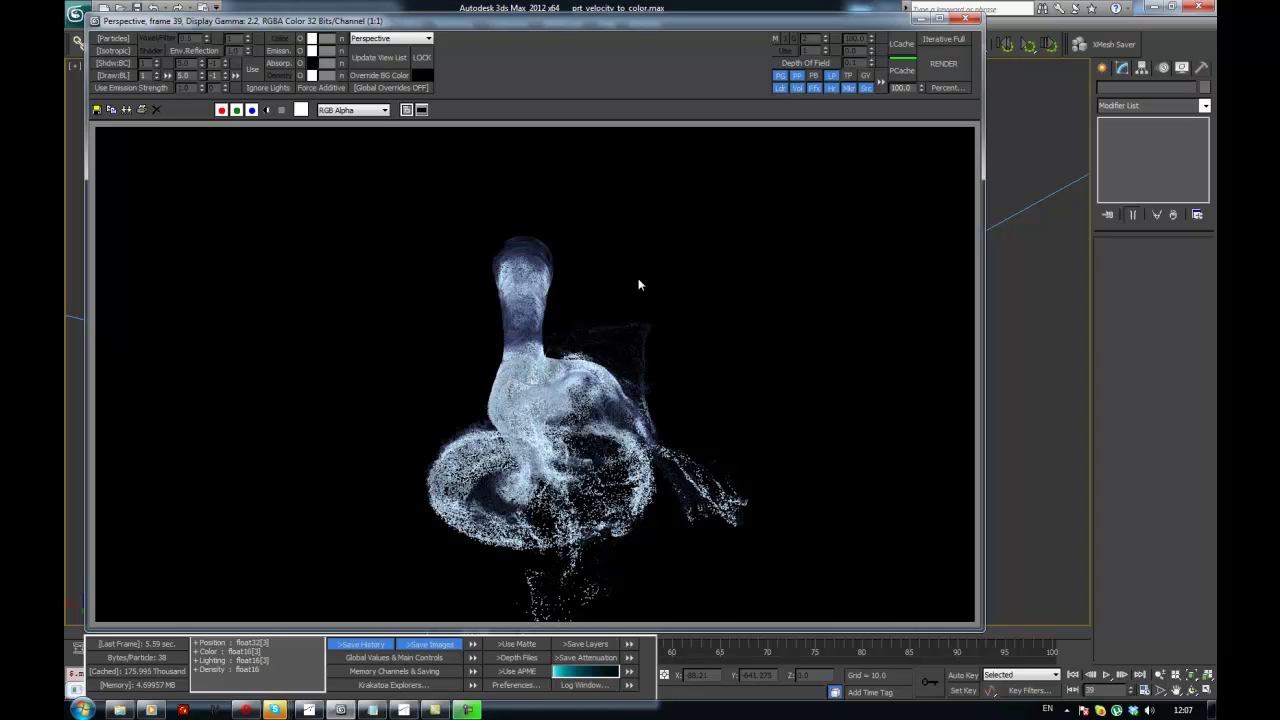
click(965, 19)
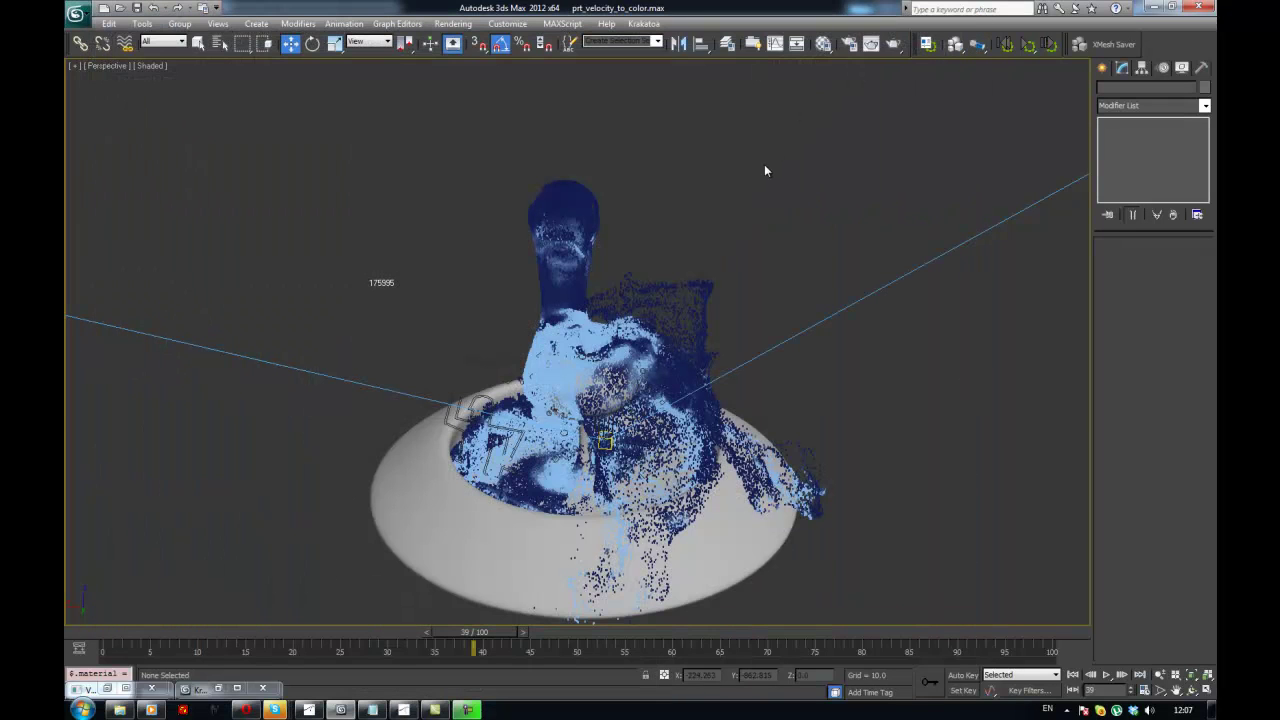
- In Krakatoa's main render controls, set the Final Pass Density to 5.0 and the Density Exponent to -2
key(F10)
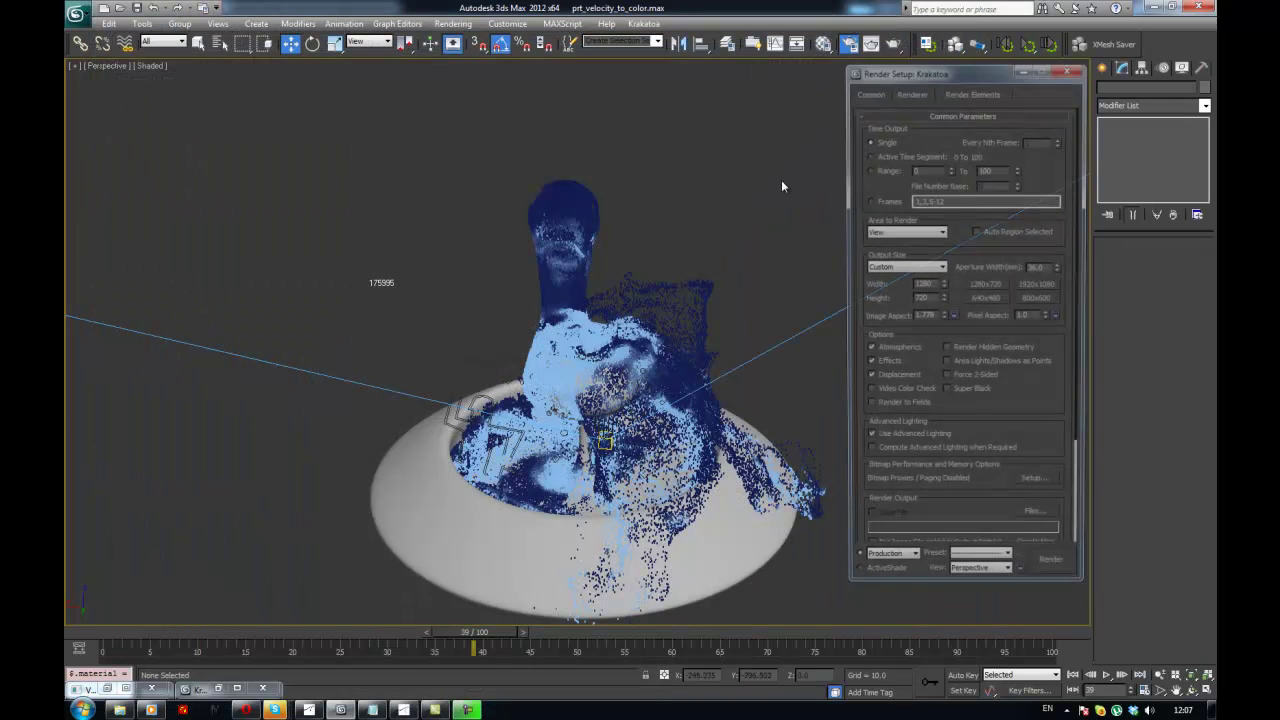
click(912, 95)
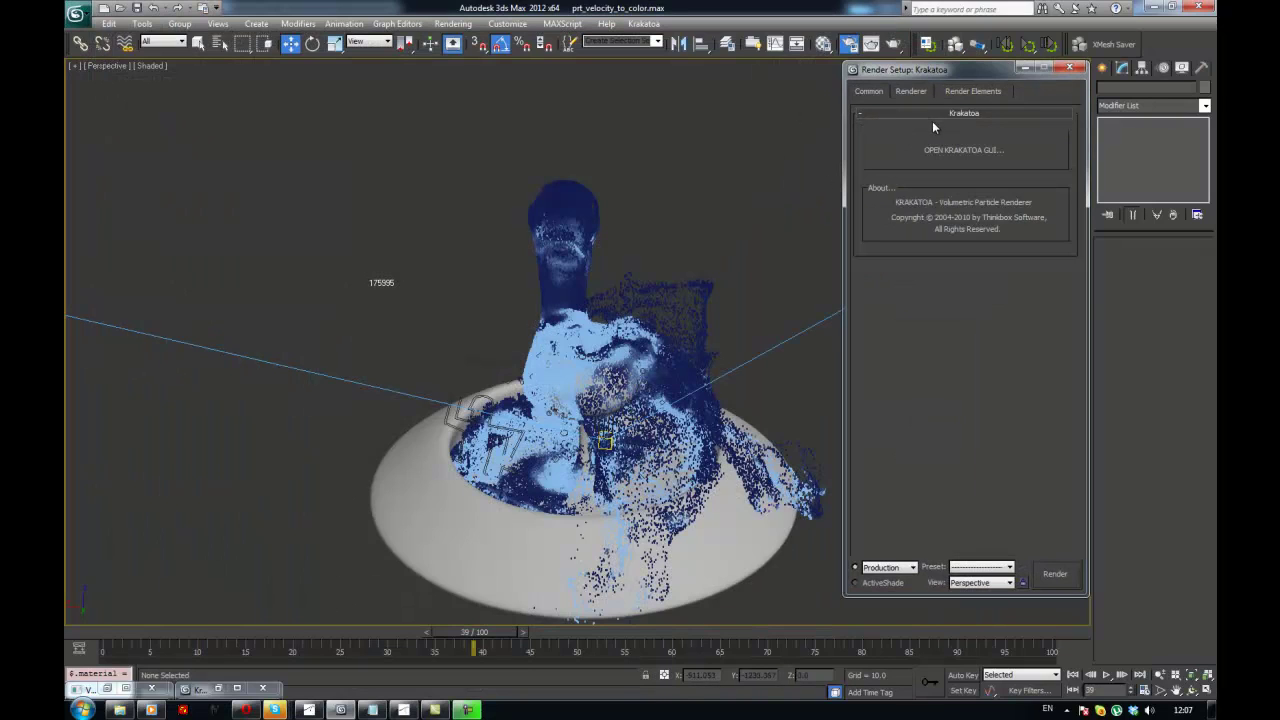
click(955, 150)
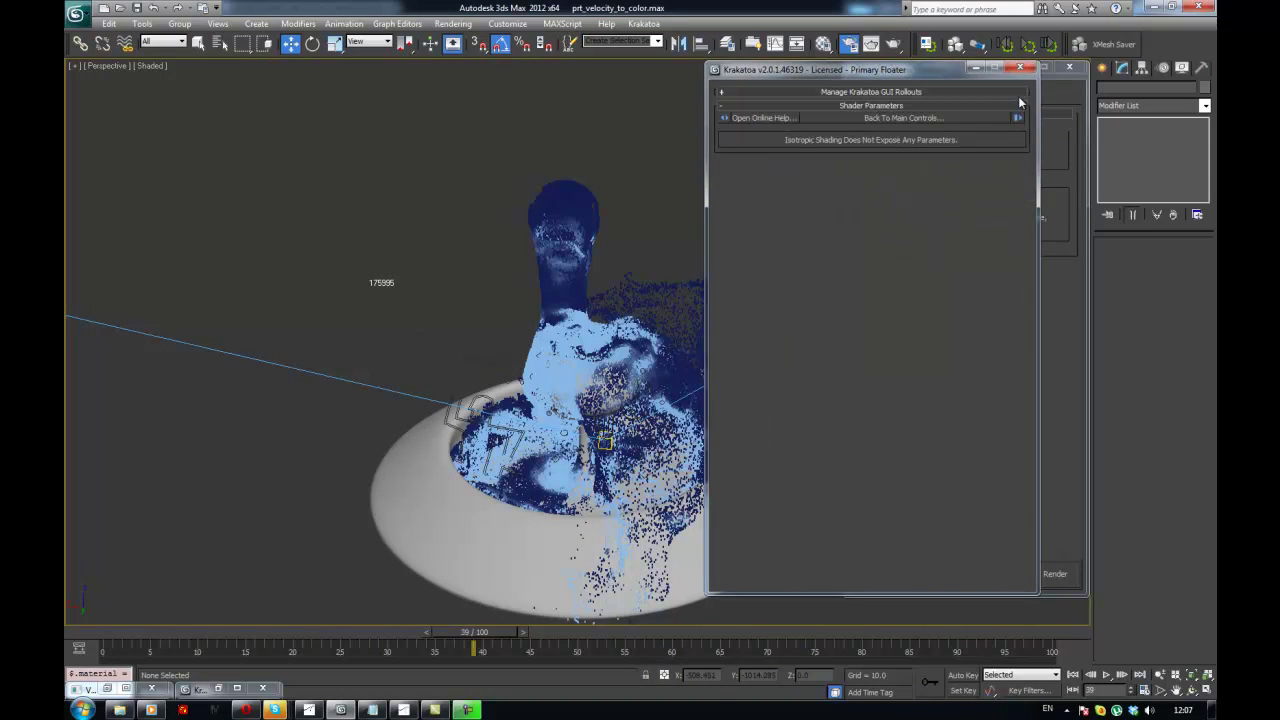
click(963, 117)
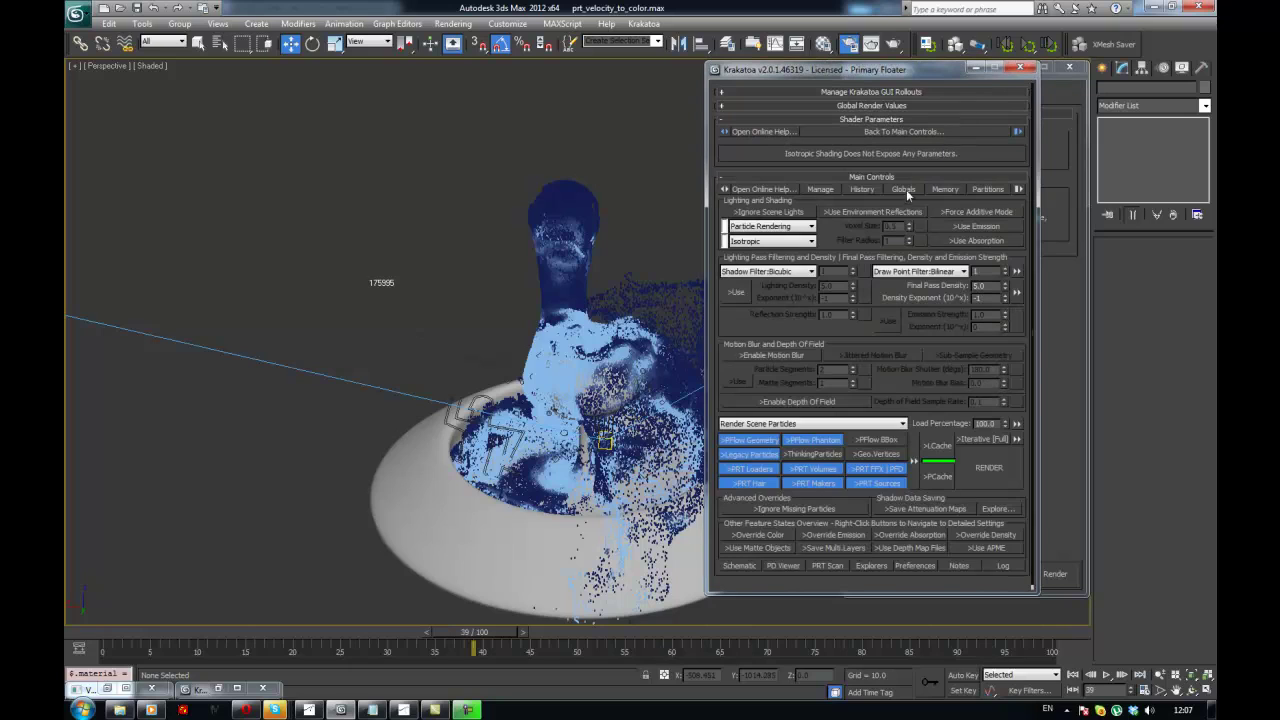
click(1004, 300)
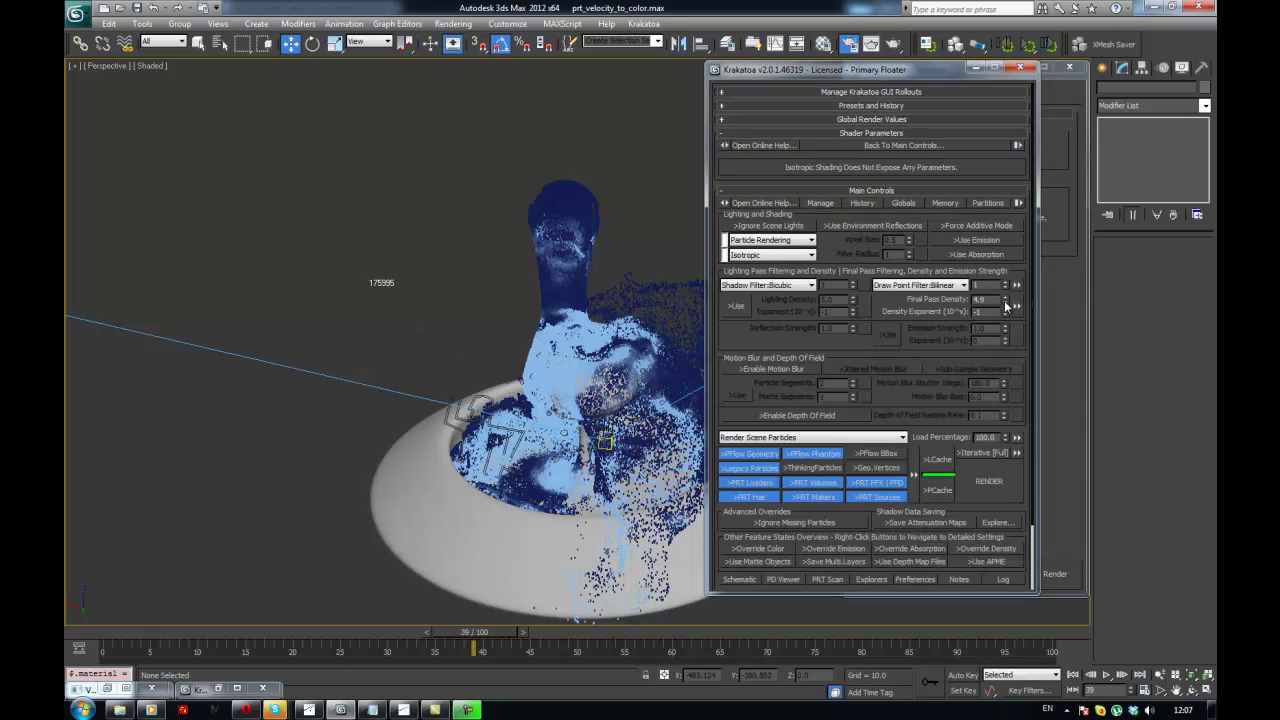
text(5)
key(Tab)
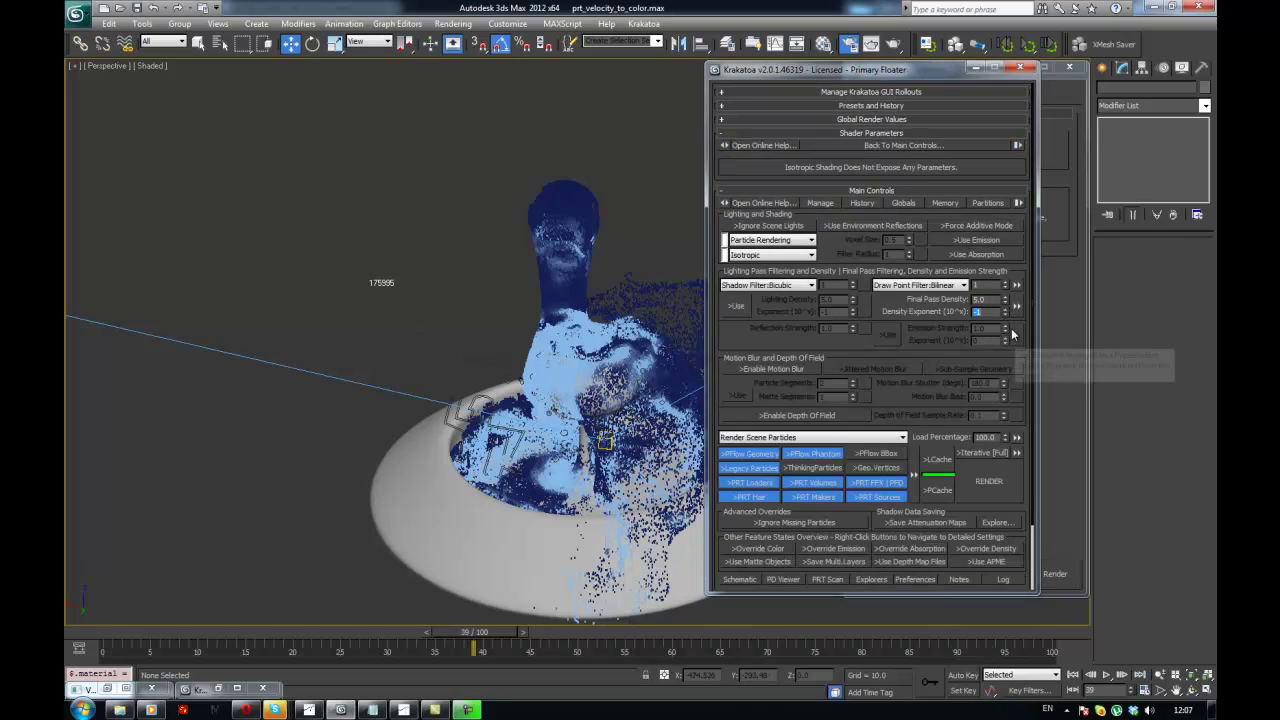
click(1006, 315)
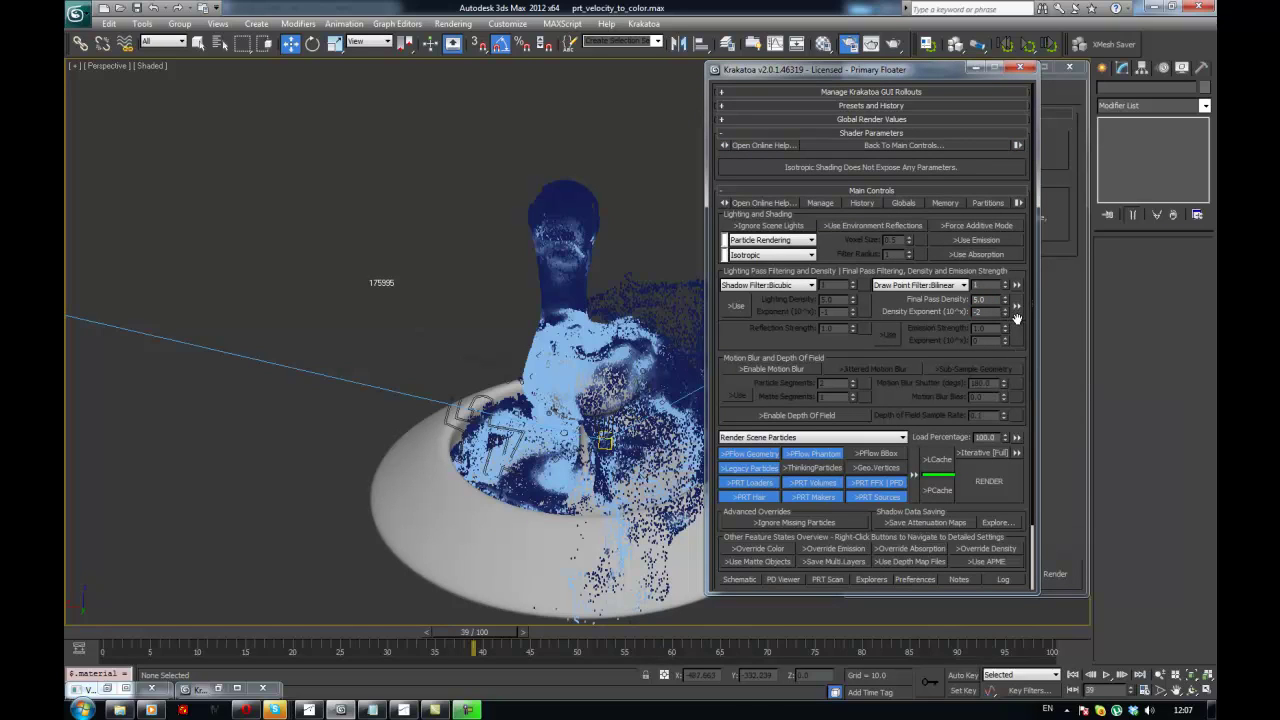
- Render the perspective view with the reduced density, compare color and alpha, and close the rendered frame and render settings
key(shift+q)
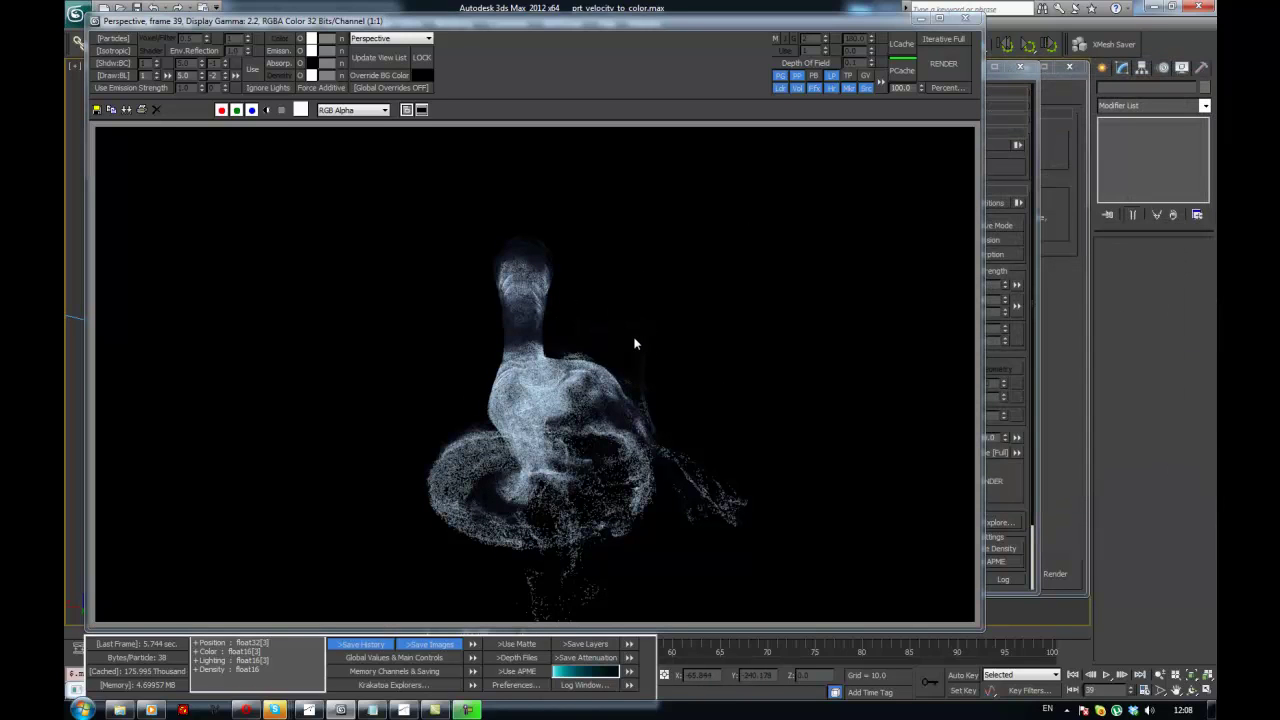
click(266, 110)
click(266, 110)
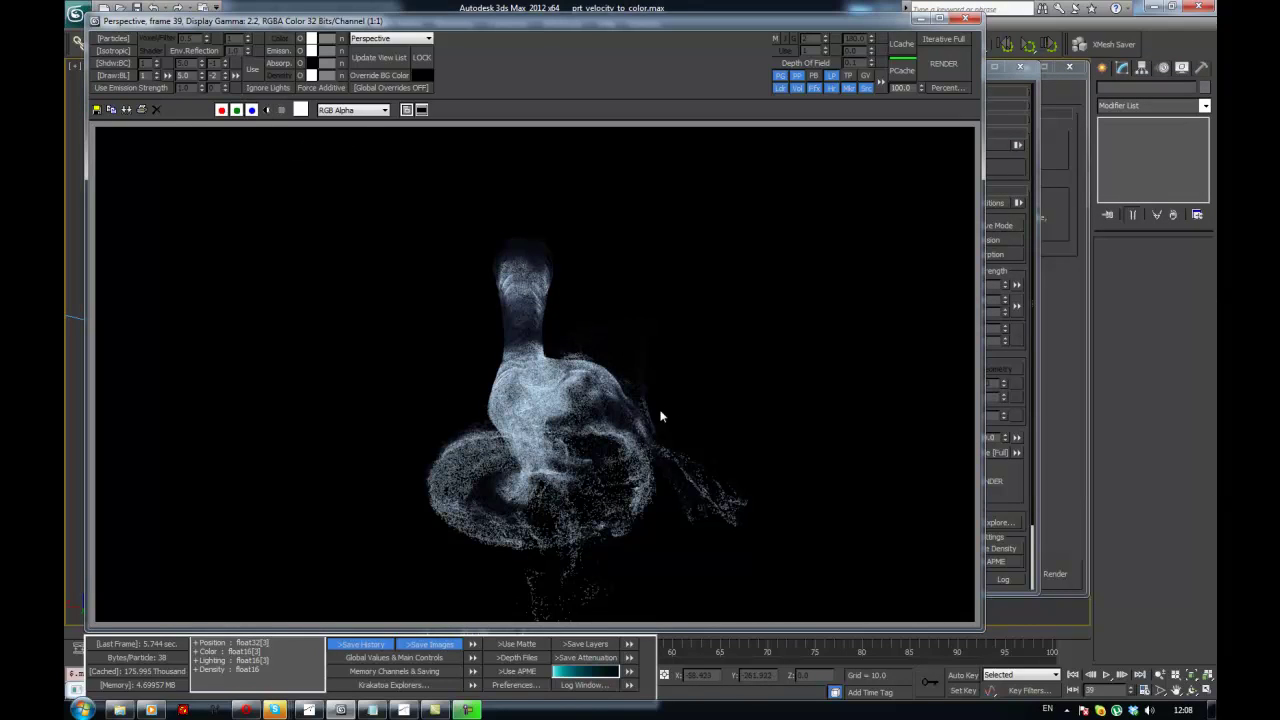
click(267, 110)
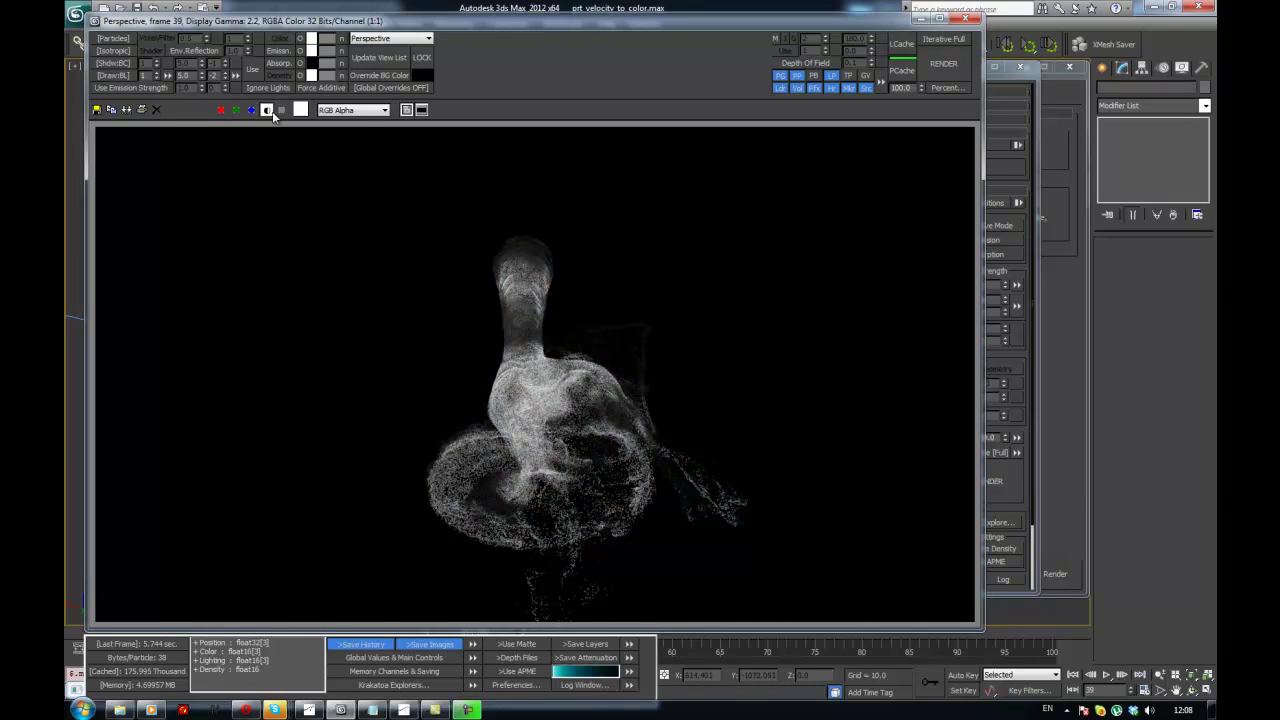
click(267, 110)
click(965, 18)
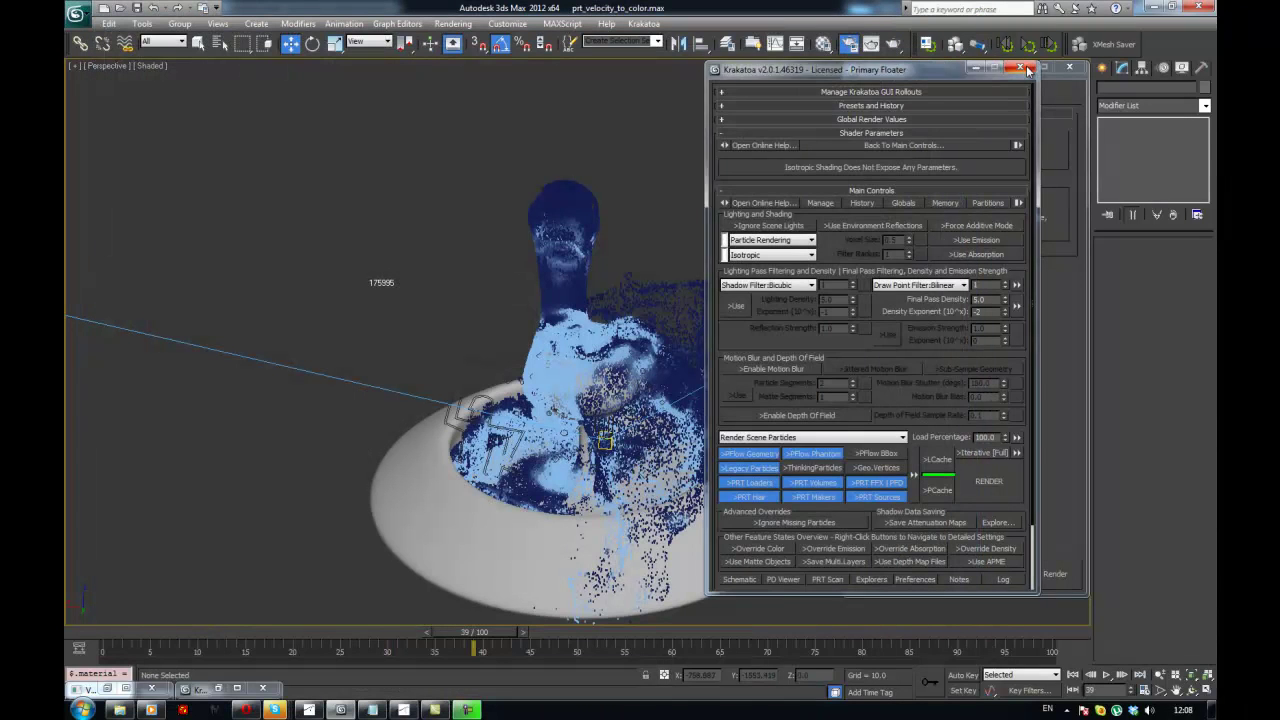
click(1026, 68)
click(1066, 68)
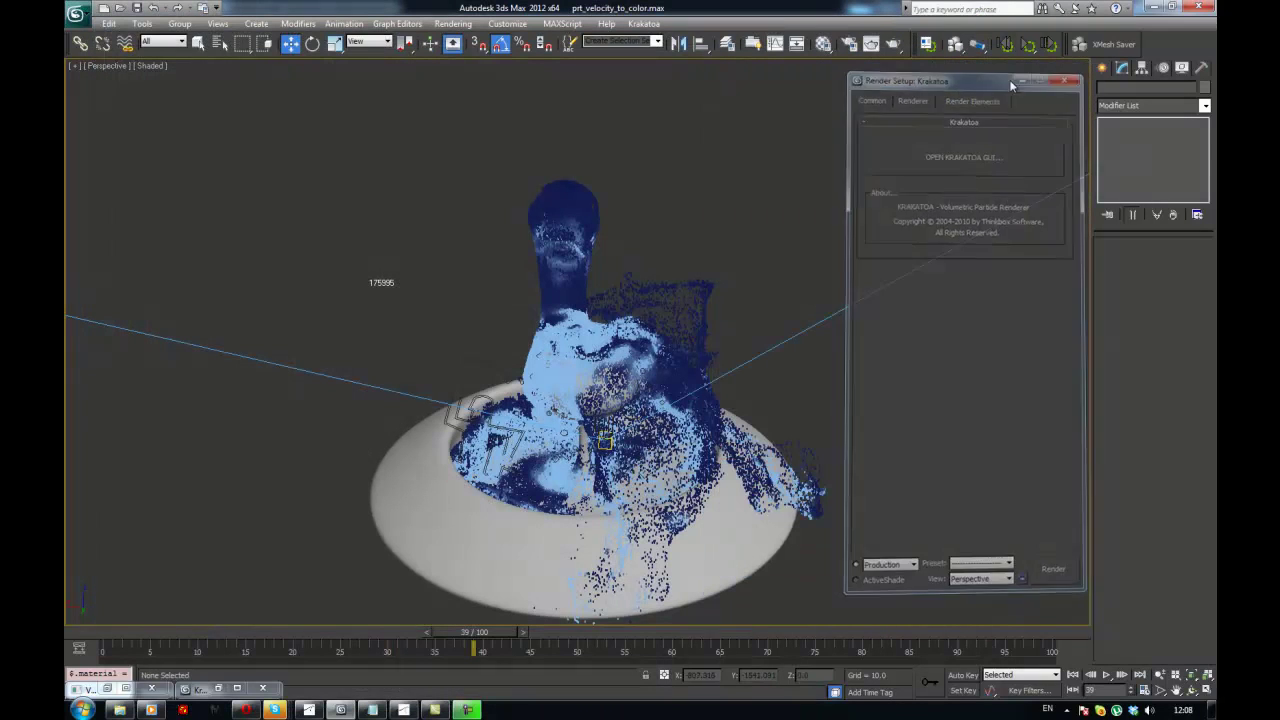
- Open the PRT Loader's color and density flow and review its node chain from the Vorticity input to the Color and Density outputs
click(688, 312)
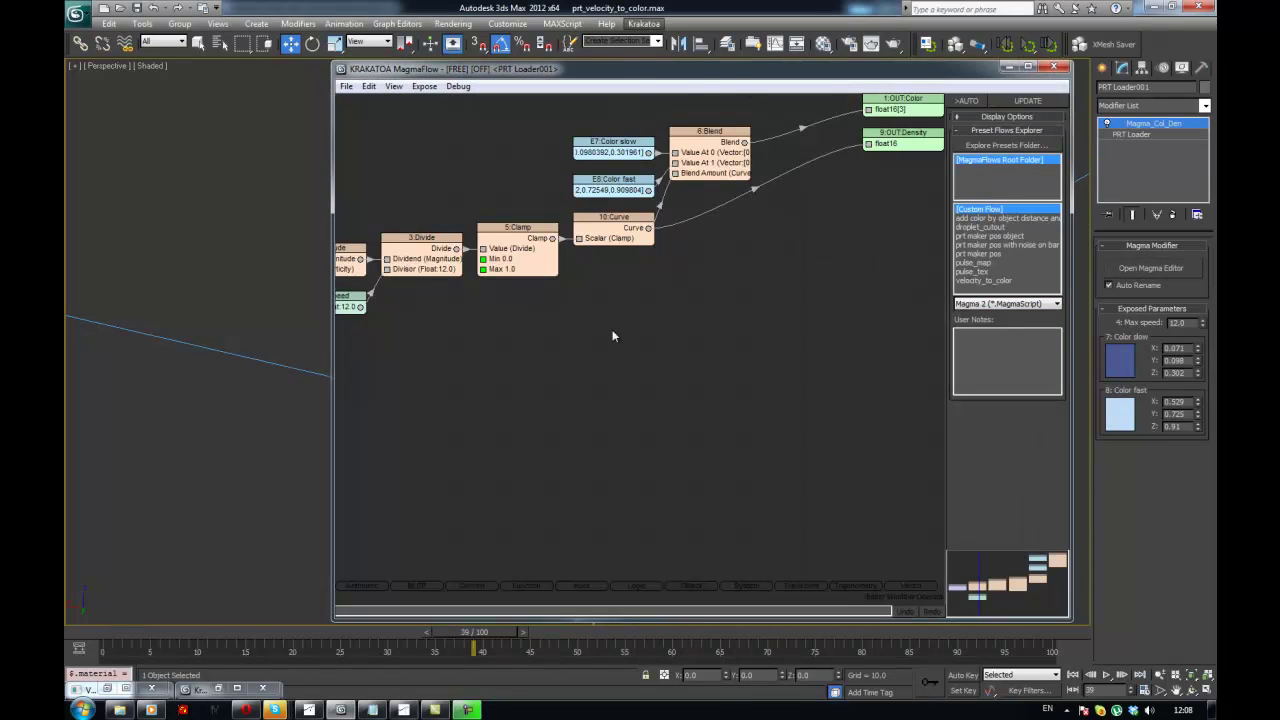
middle_drag(613, 334, 652, 337)
middle_drag(417, 283, 474, 292)
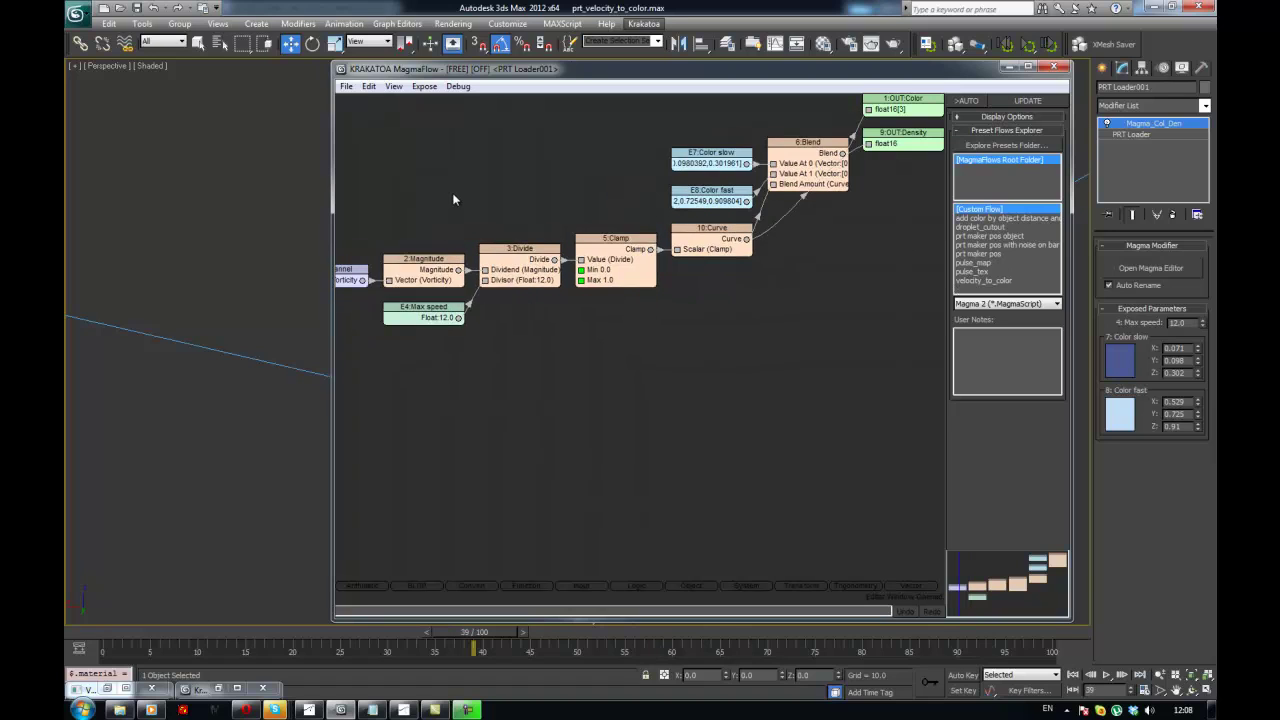
middle_drag(425, 195, 505, 192)
middle_drag(658, 161, 551, 209)
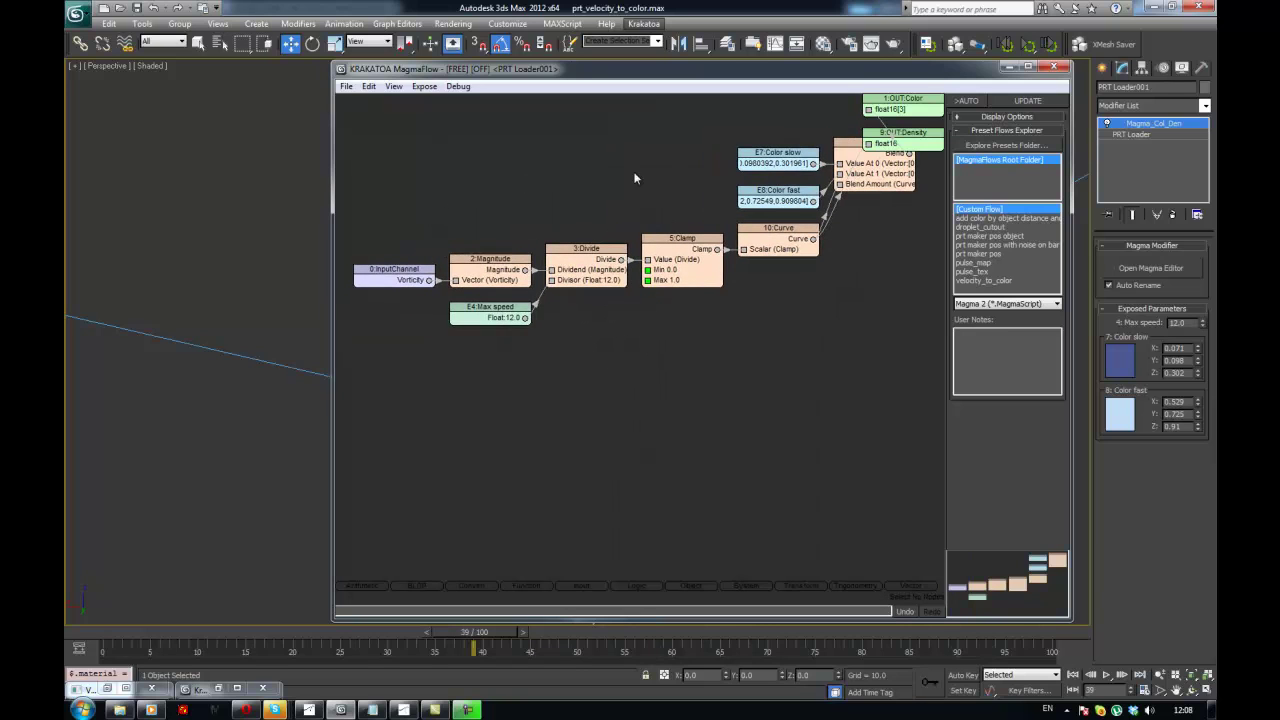
middle_drag(634, 178, 527, 186)
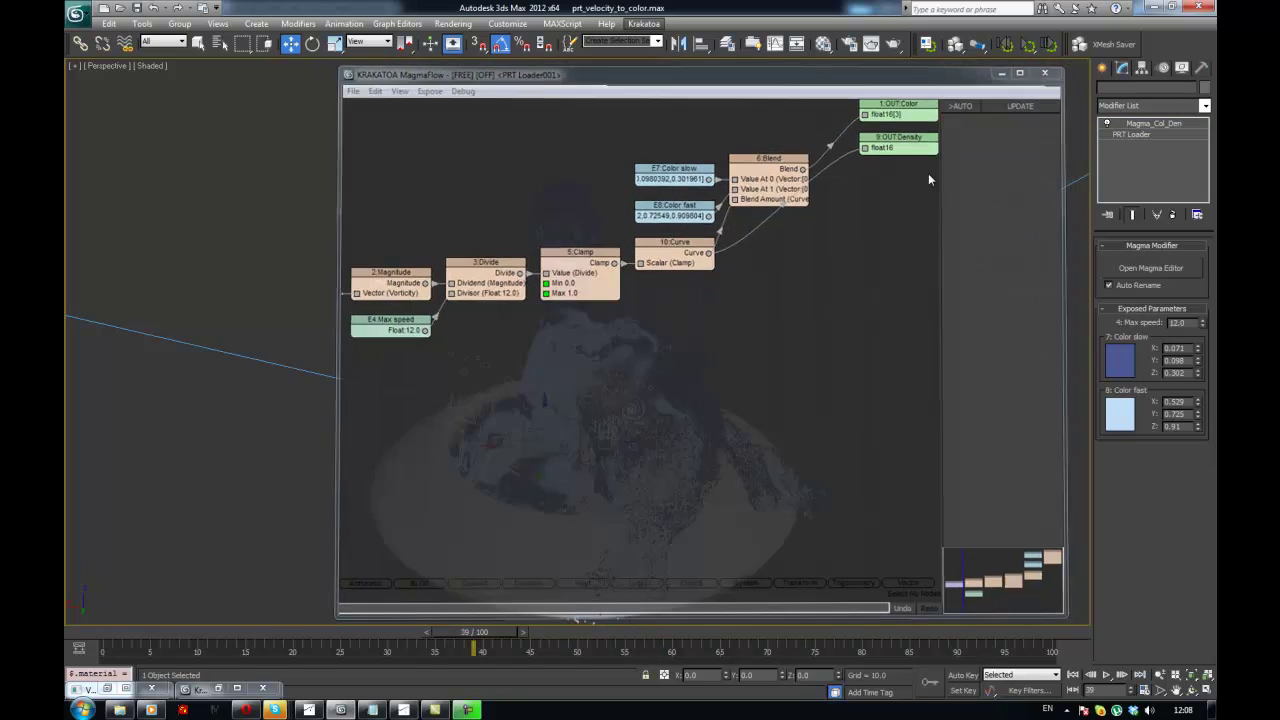